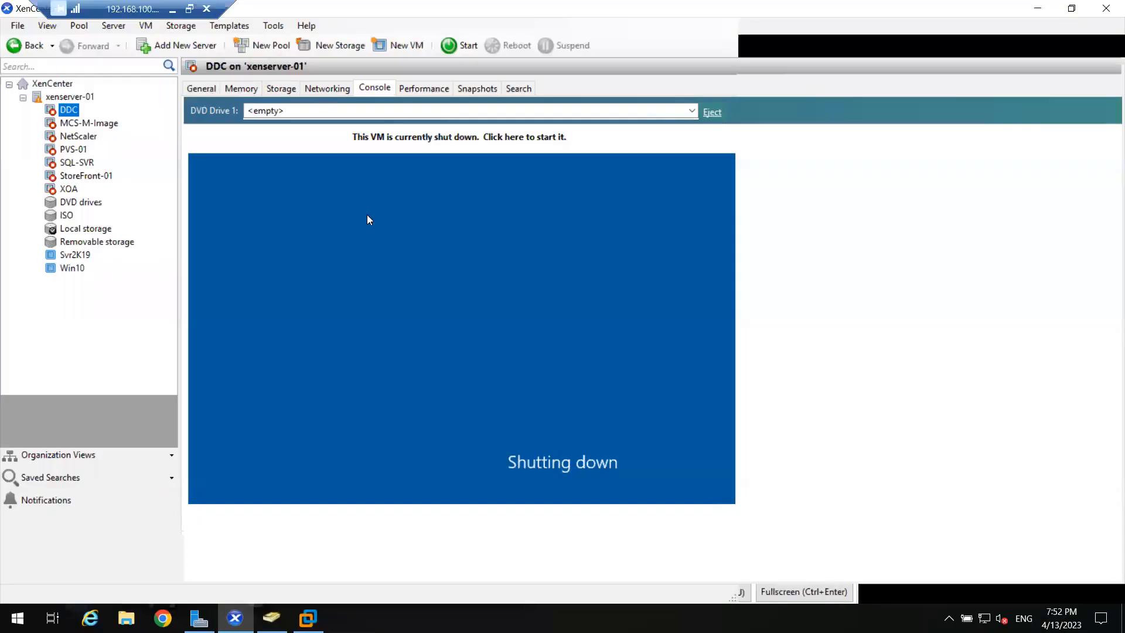
{"action": "left_click", "coordinate": [23, 98]}
{"action": "left_click", "coordinate": [24, 99]}
{"action": "key", "text": "Down"}
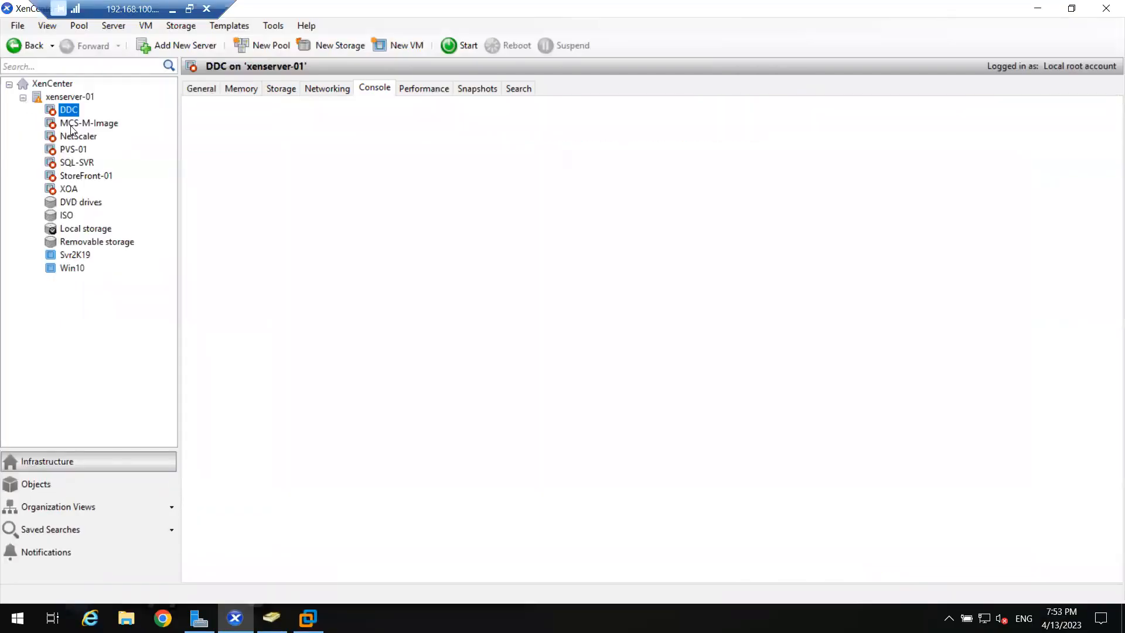
{"action": "left_click", "coordinate": [23, 98]}
{"action": "left_click", "coordinate": [23, 98]}
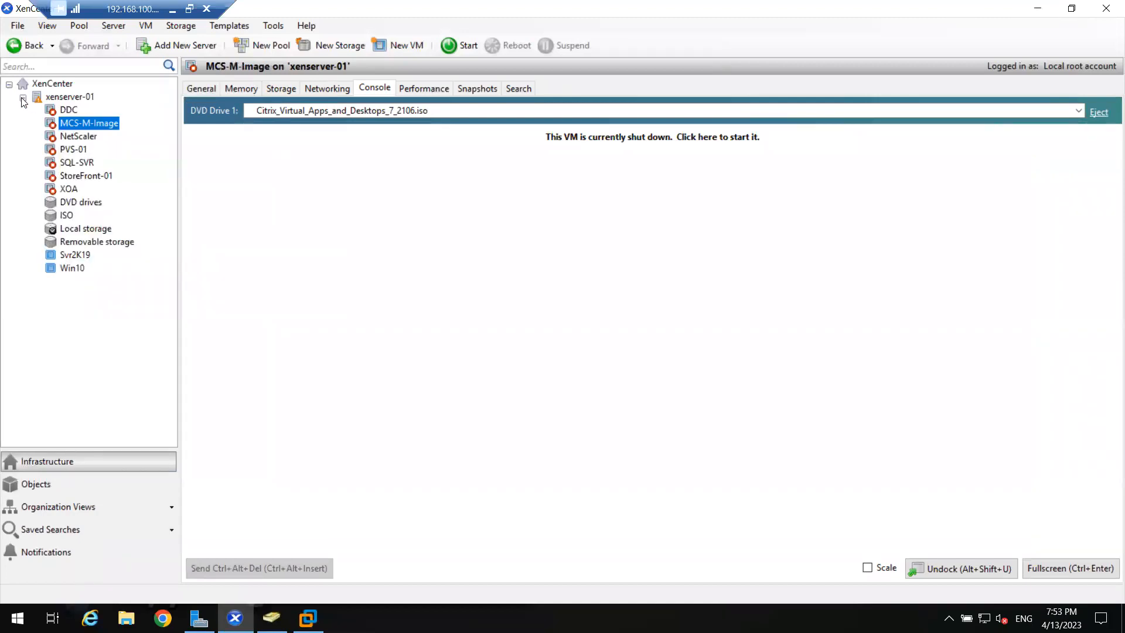
Quick-create a virtual machine from the Svr2K19 template and open the new machine's console
{"action": "left_click", "coordinate": [75, 256]}
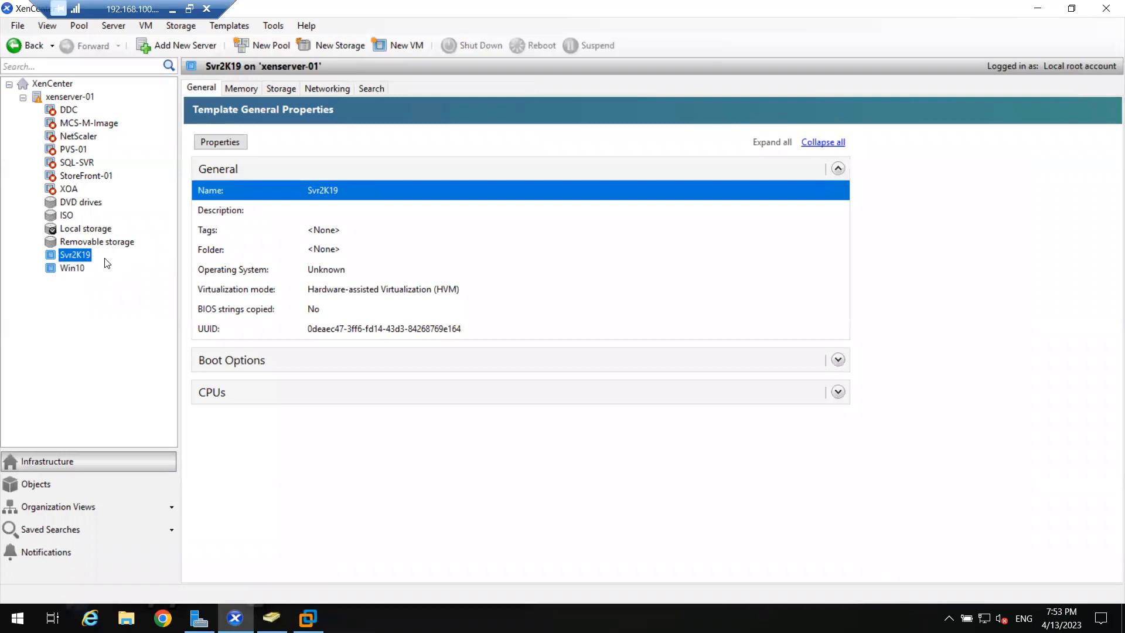
{"action": "right_click", "coordinate": [72, 258]}
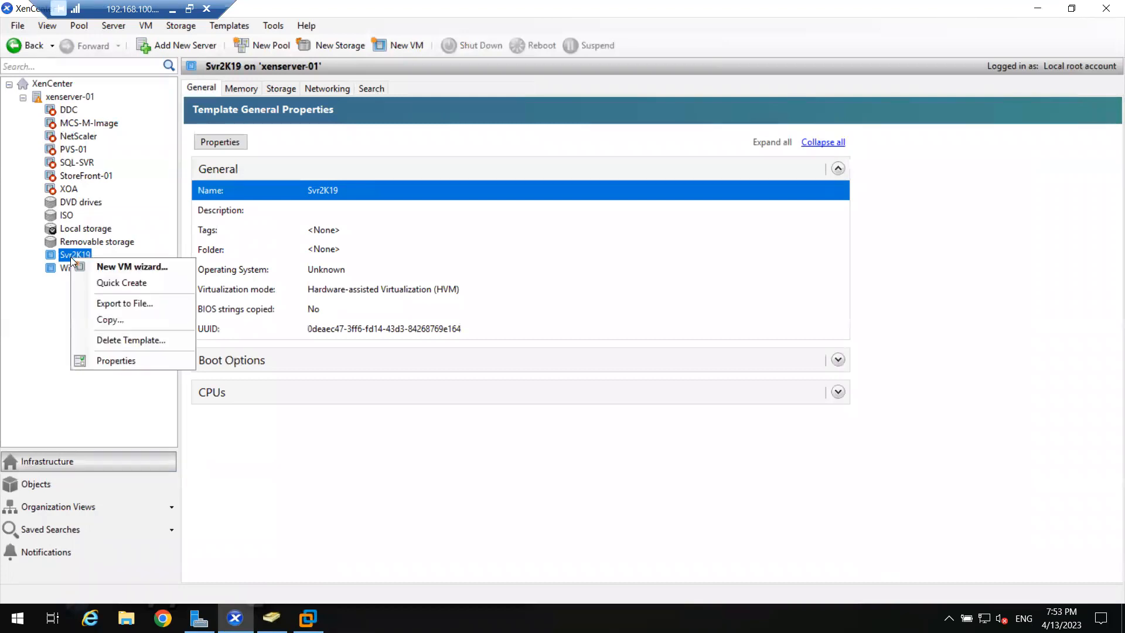
{"action": "left_click", "coordinate": [118, 282]}
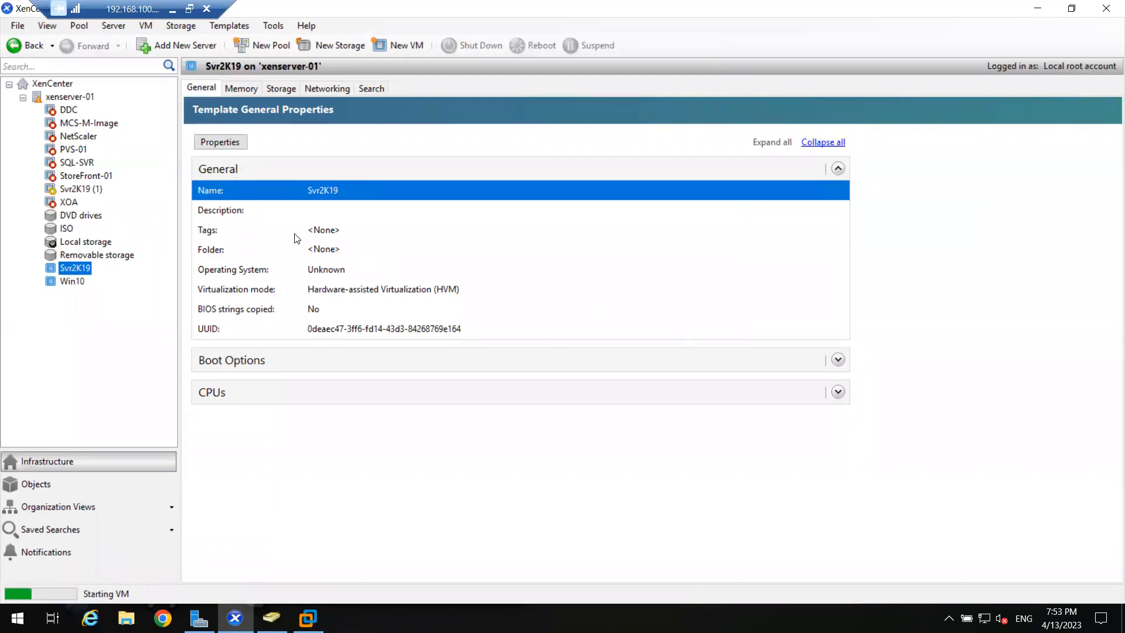
{"action": "left_click", "coordinate": [66, 190]}
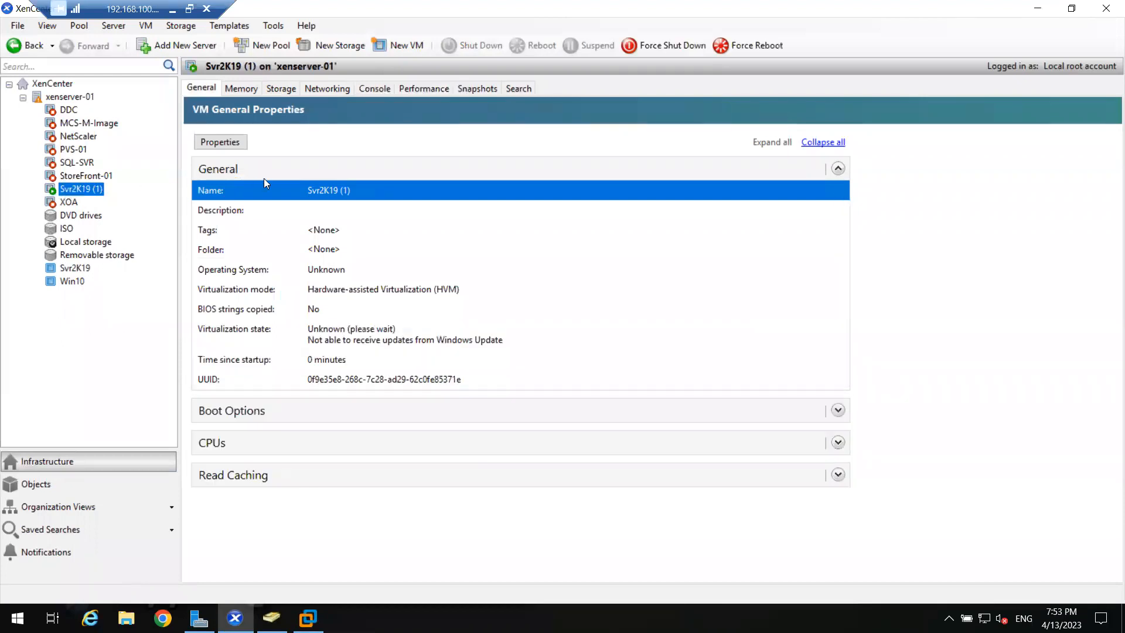
{"action": "left_click", "coordinate": [368, 89]}
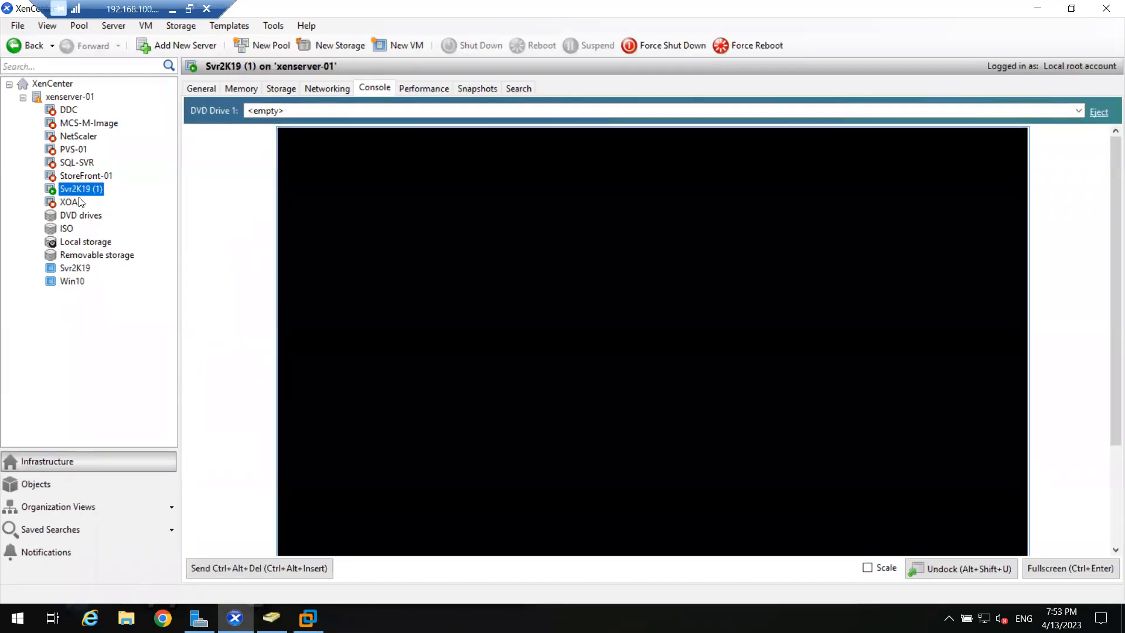
Rename the new virtual machine Svr2K19 (1) as DDC-01 in its properties
{"action": "right_click", "coordinate": [74, 193]}
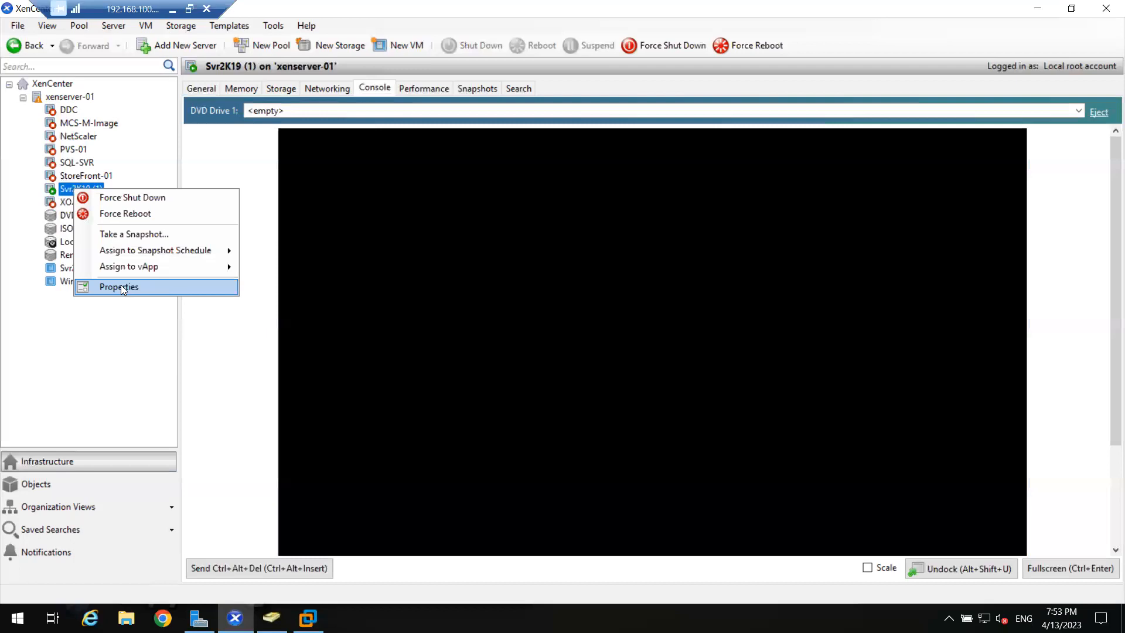
{"action": "left_click", "coordinate": [119, 286]}
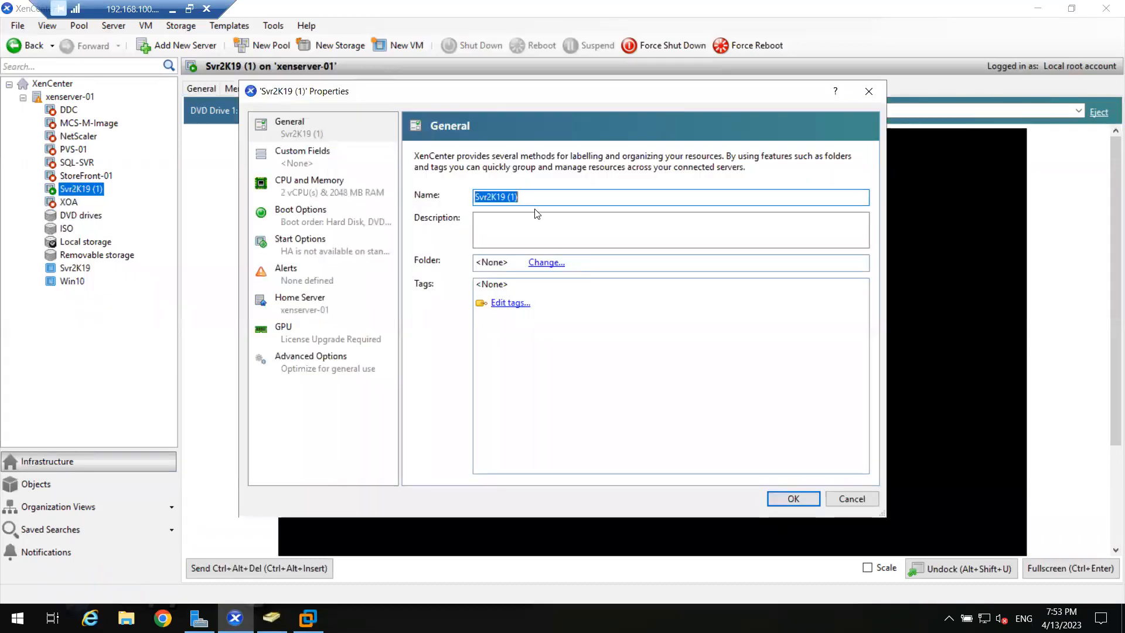
{"action": "type", "text": "DDC-01"}
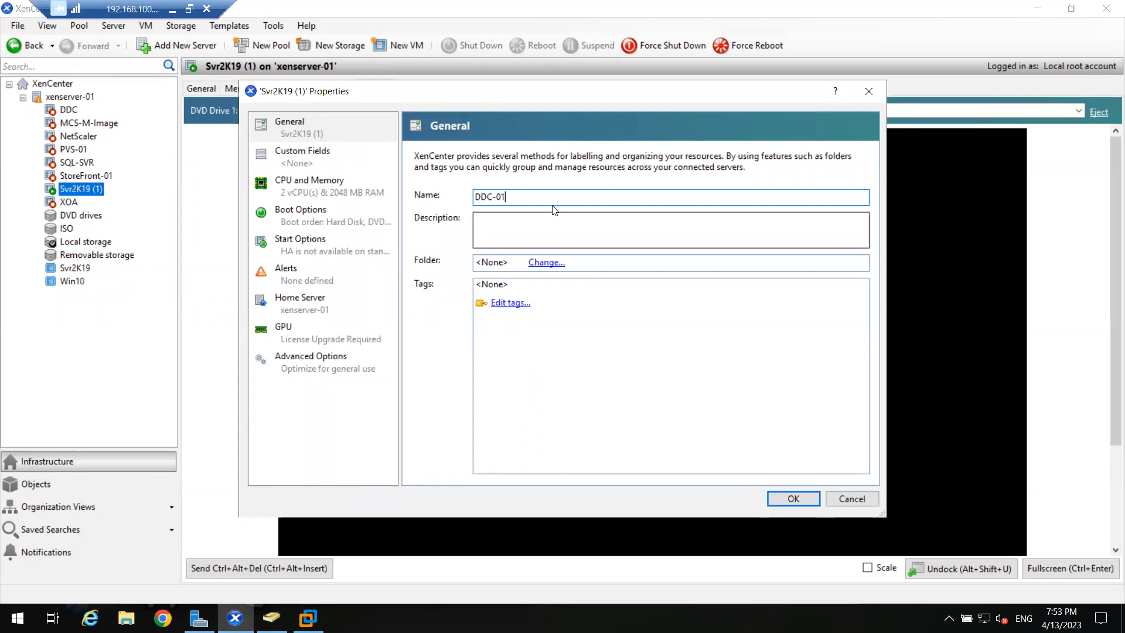
{"action": "left_click_drag", "start_coordinate": [537, 195], "coordinate": [448, 199]}
{"action": "left_click", "coordinate": [536, 200]}
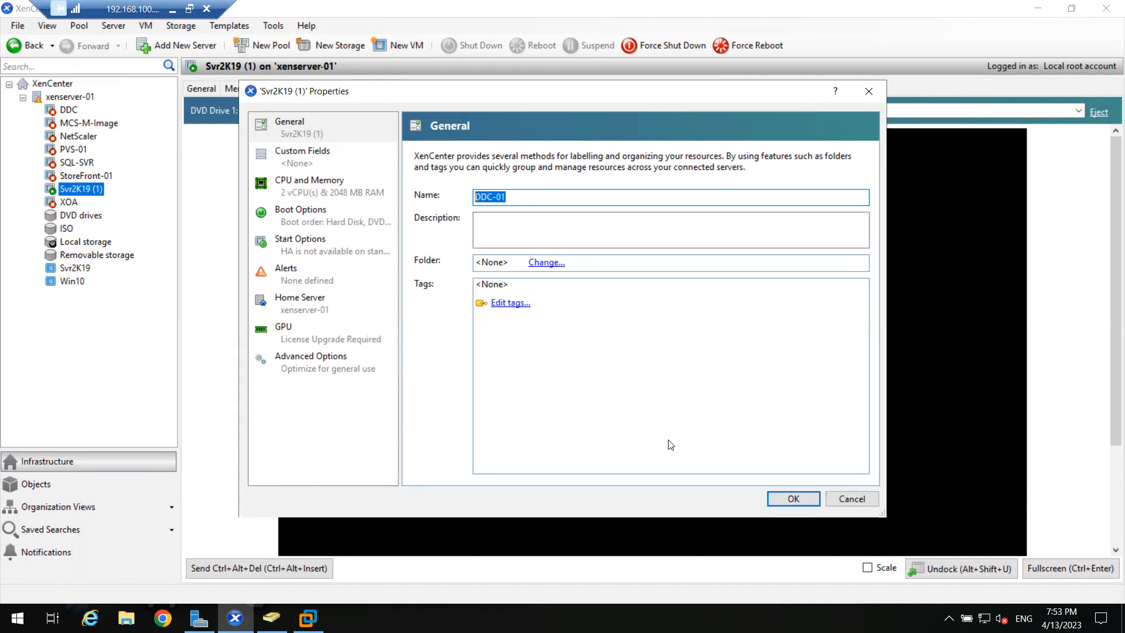
{"action": "left_click", "coordinate": [793, 499]}
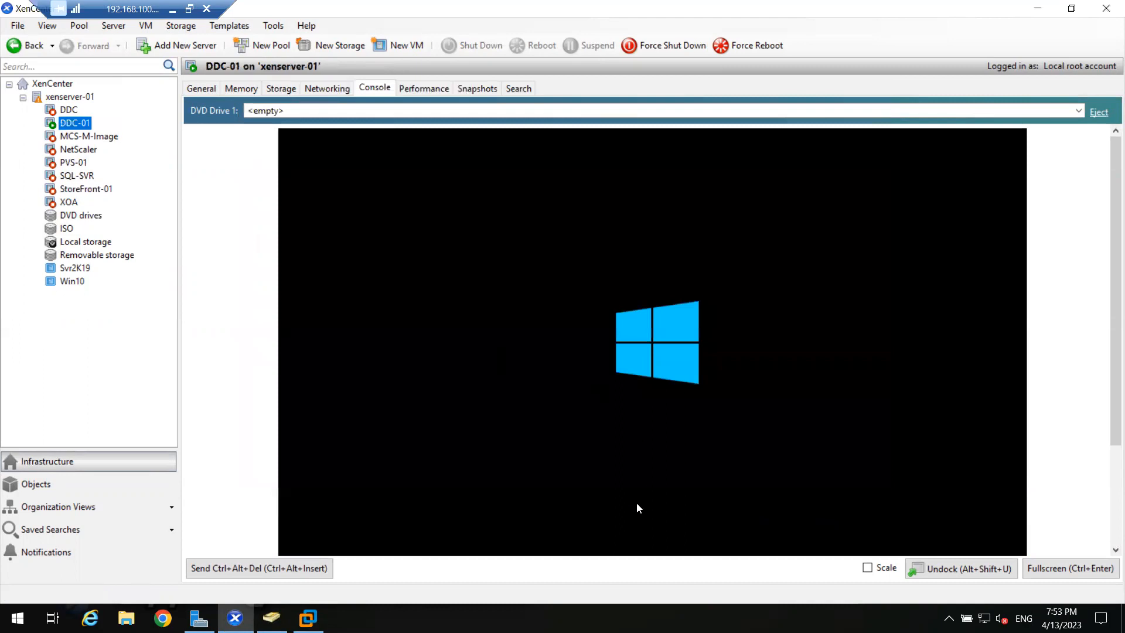
Scale the DDC-01 console, sign in to Windows with the Administrator account's password, and show the console full screen
{"action": "left_click", "coordinate": [868, 568]}
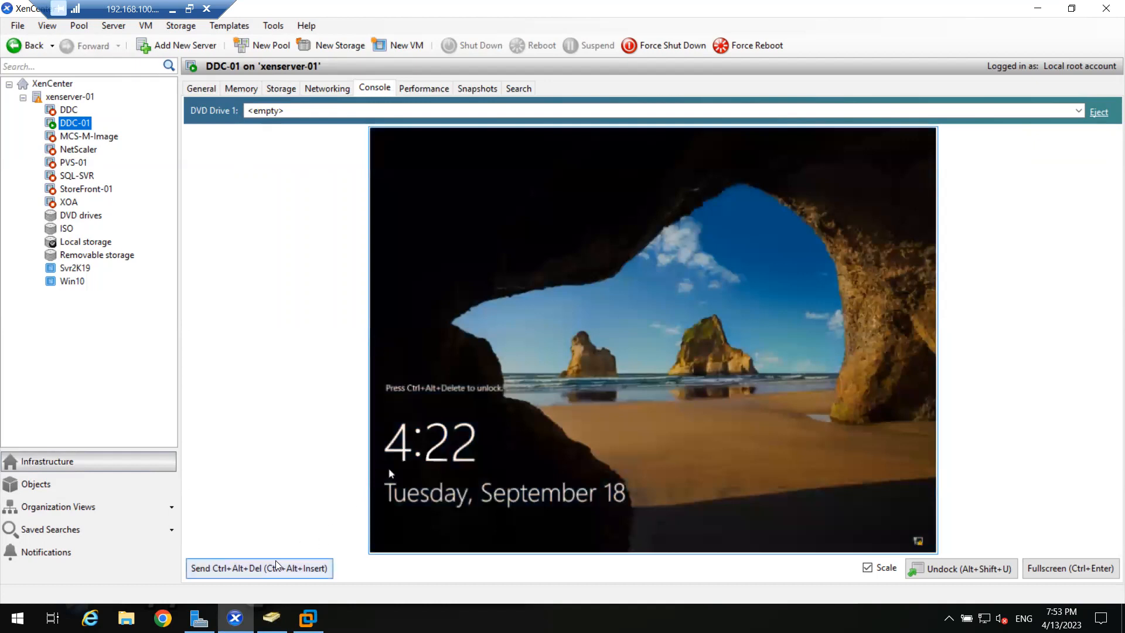
{"action": "left_click", "coordinate": [276, 565]}
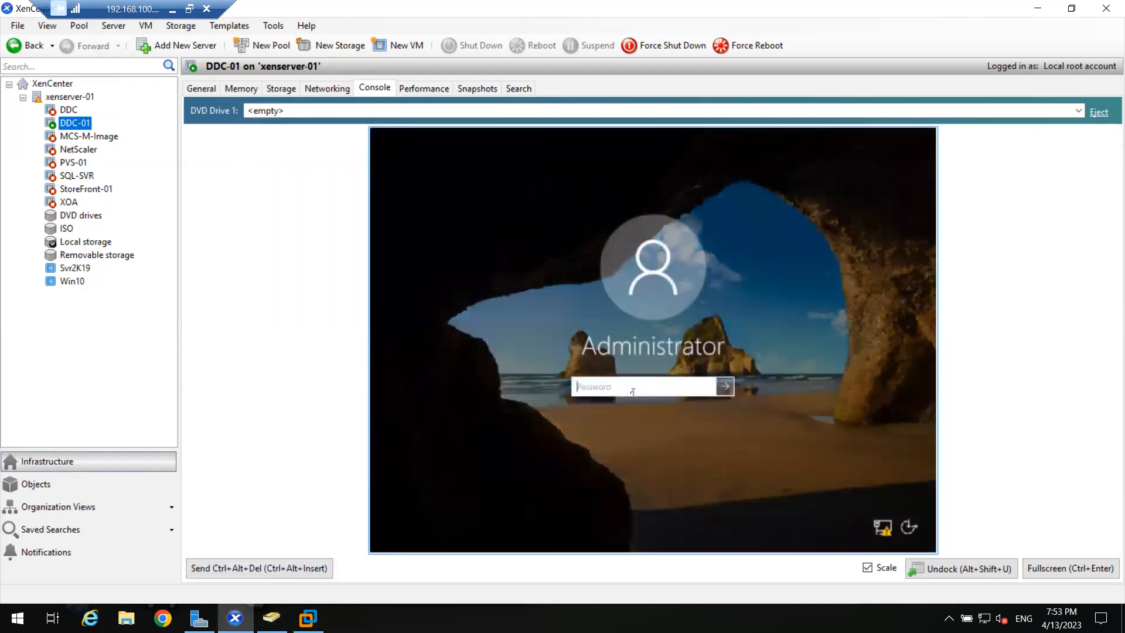
{"action": "type", "text": "*********"}
{"action": "key", "text": "Return"}
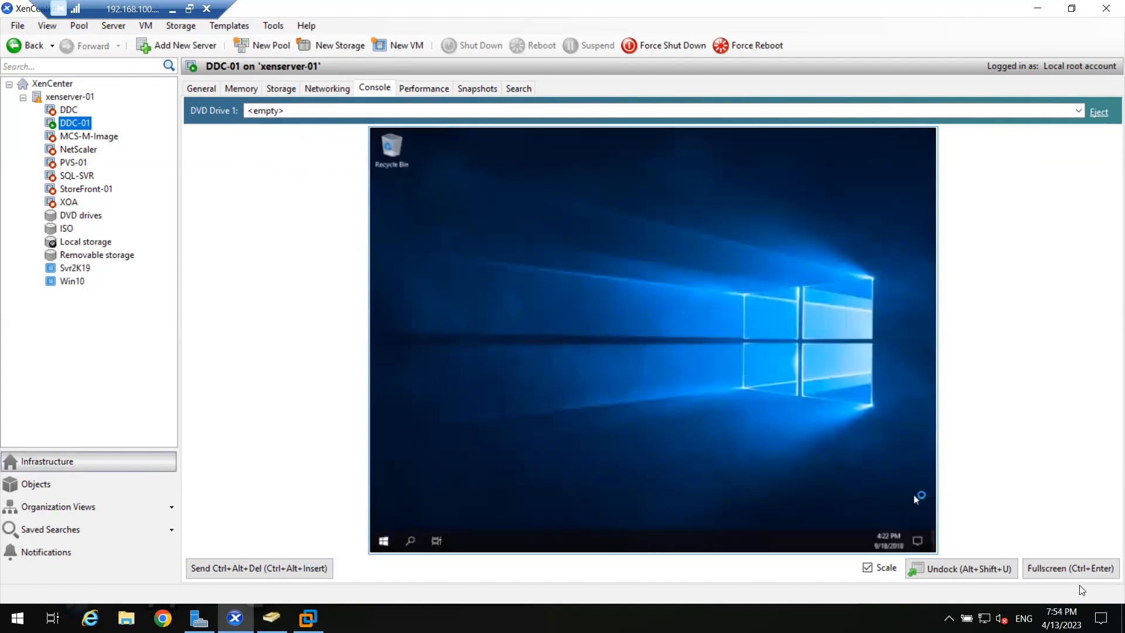
{"action": "left_click", "coordinate": [1071, 567]}
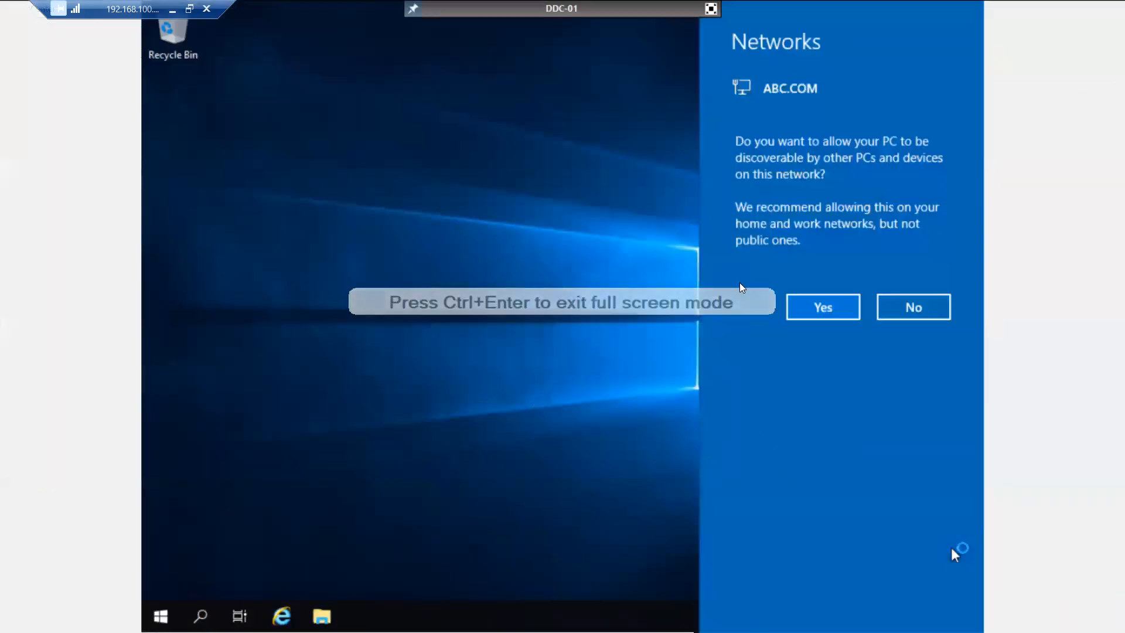
Allow the PC to be discoverable on the ABC.COM network and show the Local Server properties in a maximized Server Manager
{"action": "left_click", "coordinate": [819, 308]}
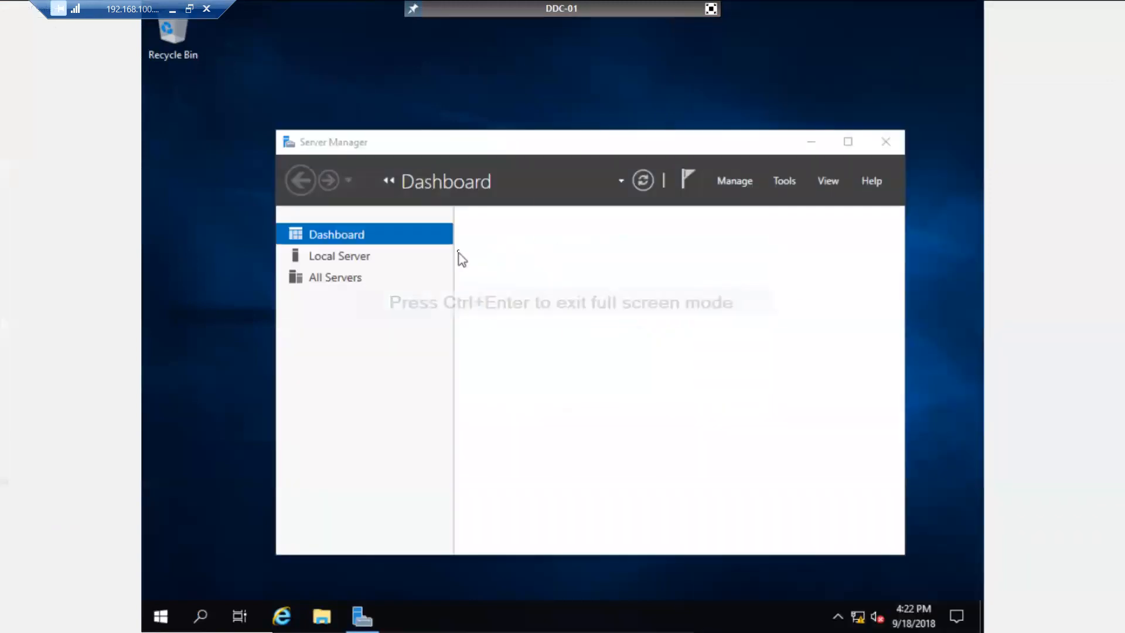
{"action": "left_click", "coordinate": [847, 142]}
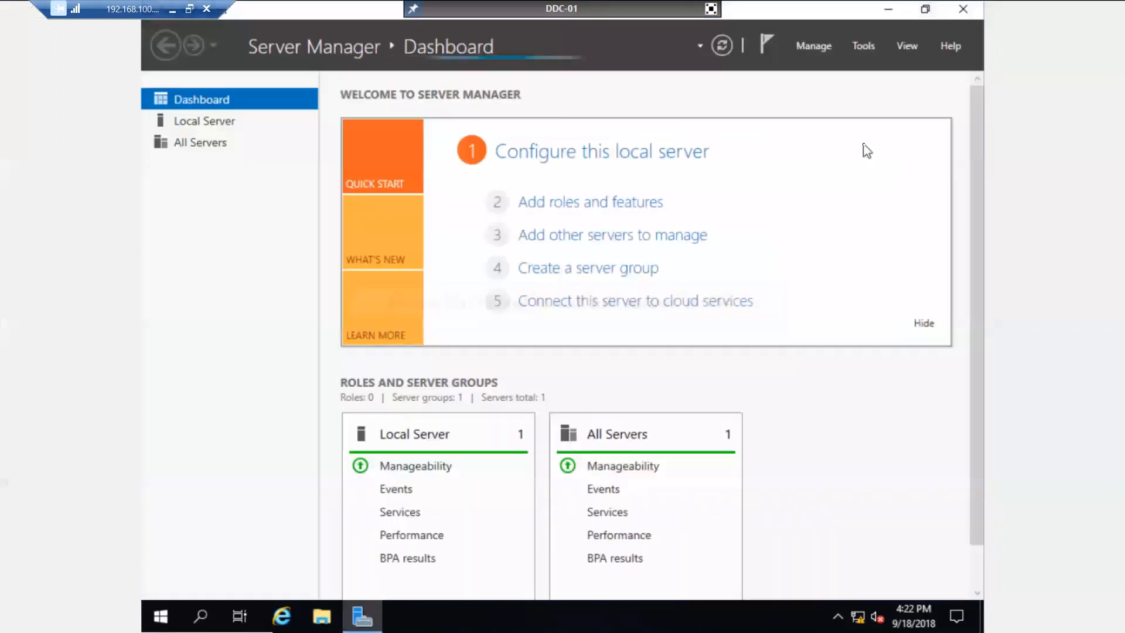
{"action": "left_click", "coordinate": [216, 126]}
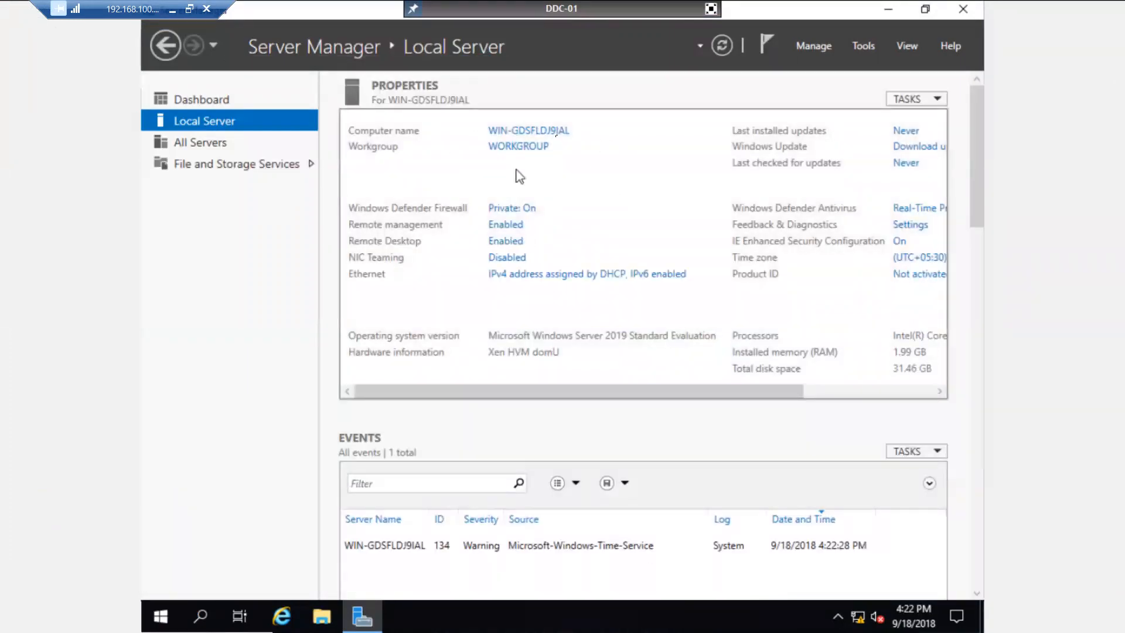
Set the computer name to DDC-01 and submit a change of membership from the workgroup to the abc.com domain
{"action": "left_click", "coordinate": [524, 141]}
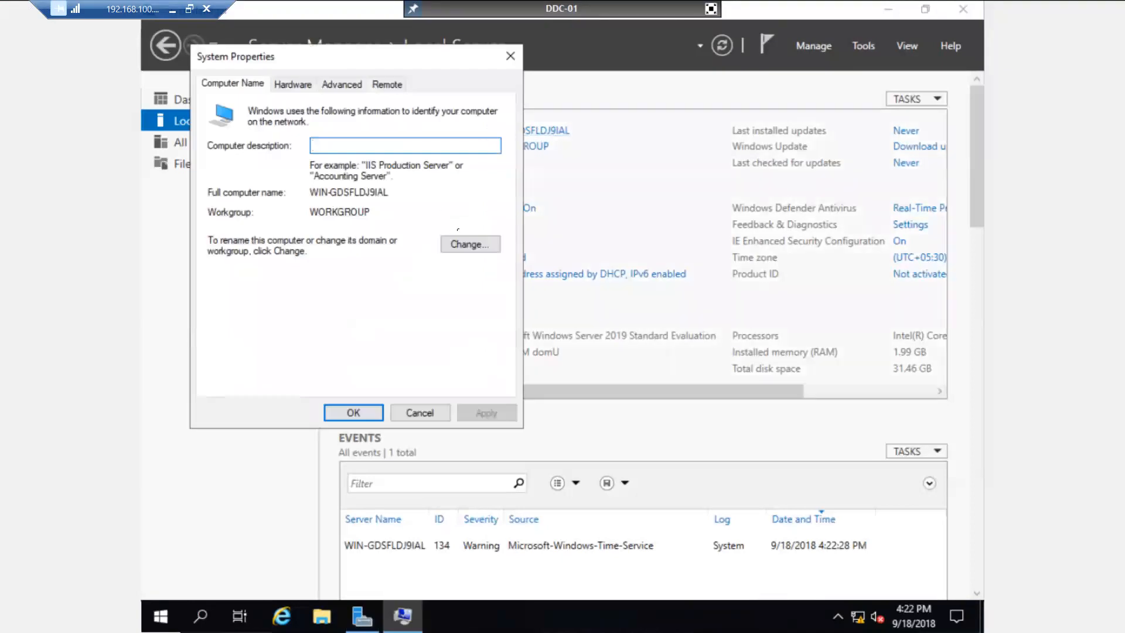
{"action": "left_click", "coordinate": [472, 247]}
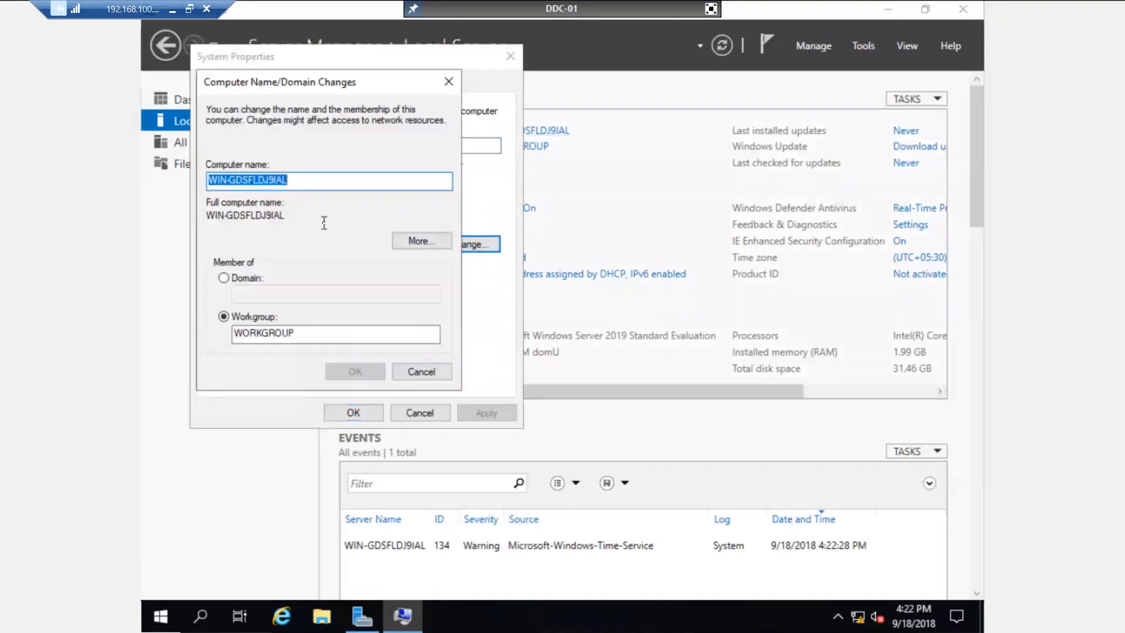
{"action": "type", "text": "DDC-01"}
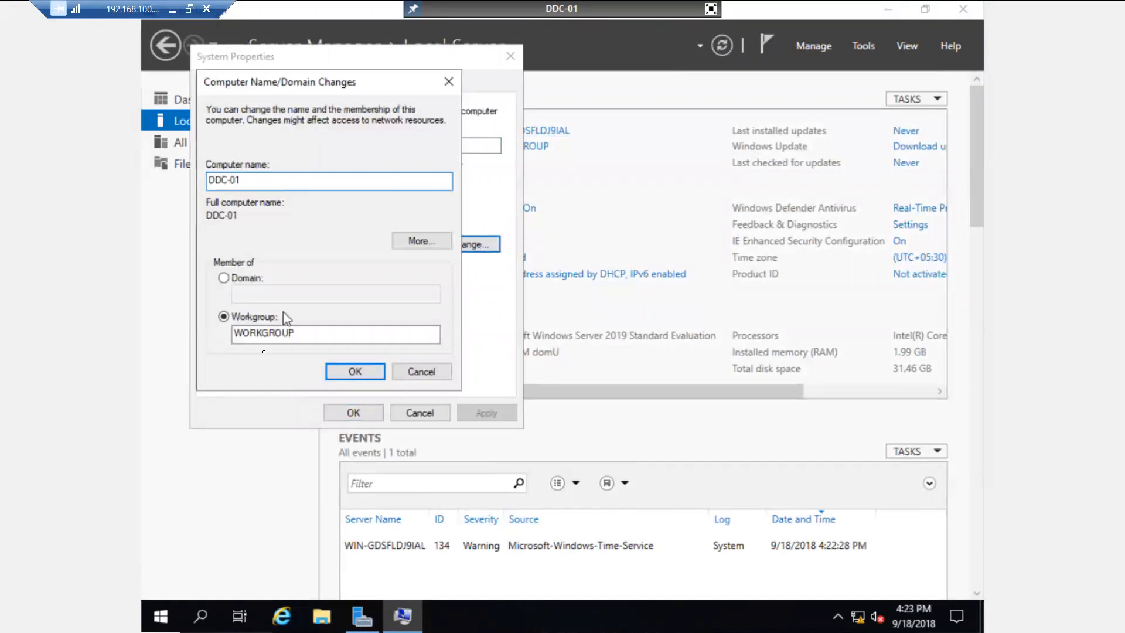
{"action": "left_click", "coordinate": [224, 279]}
{"action": "left_click", "coordinate": [248, 295]}
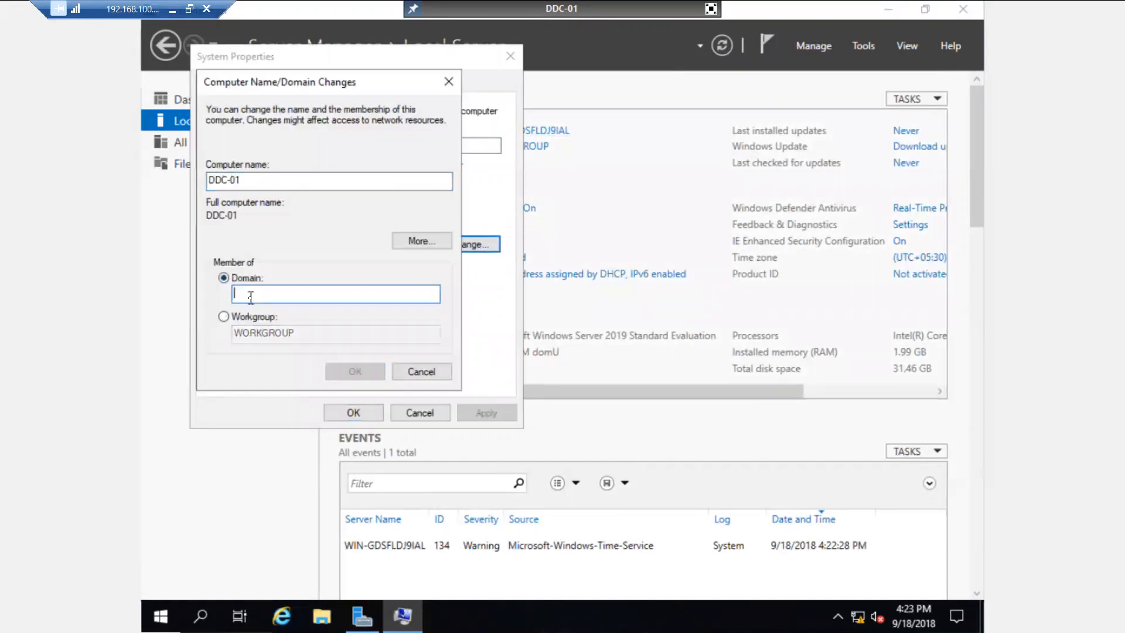
{"action": "type", "text": "abc.com"}
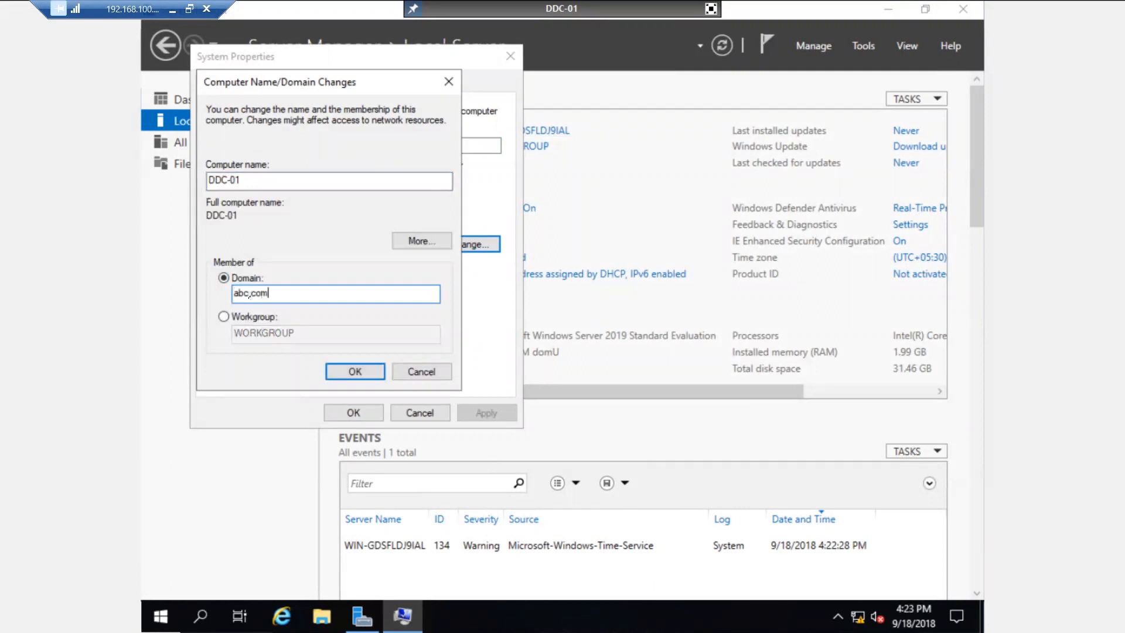
{"action": "left_click", "coordinate": [349, 372]}
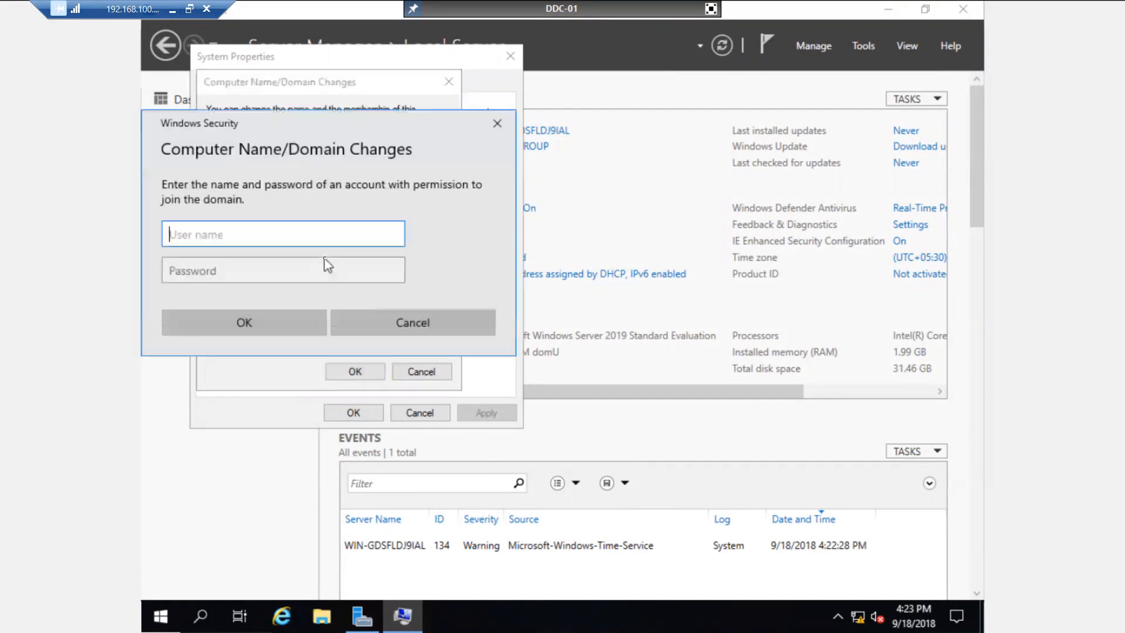
Authorize the domain join with the account's user name and password, and close System Properties without restarting
{"action": "type", "text": "ms185426"}
{"action": "key", "text": "Tab"}
{"action": "type", "text": "*********"}
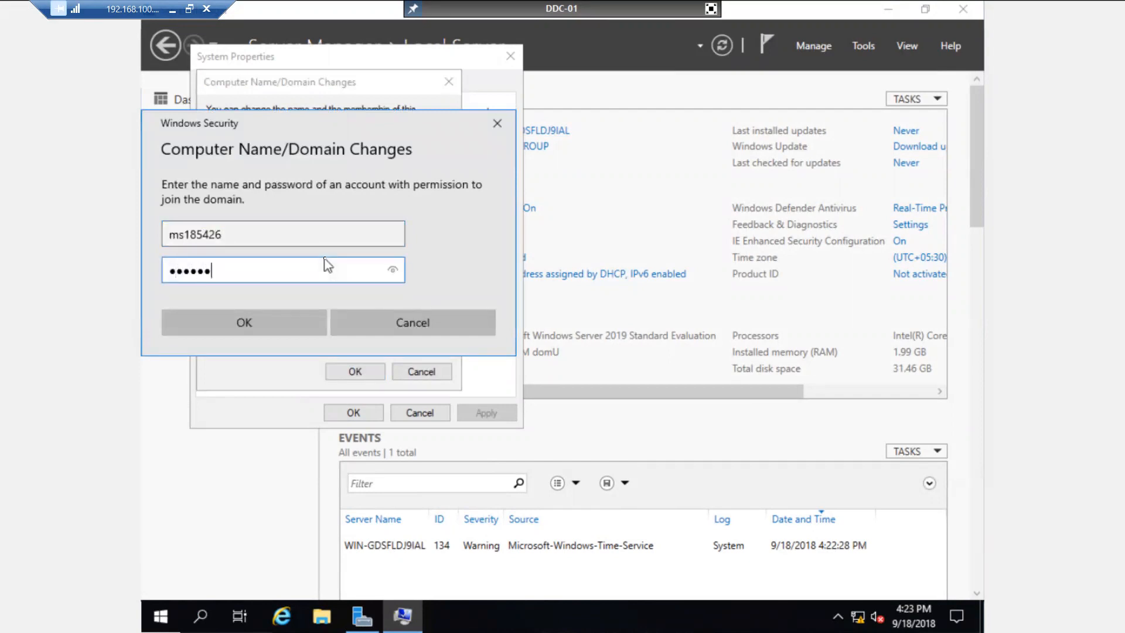
{"action": "left_click", "coordinate": [247, 324]}
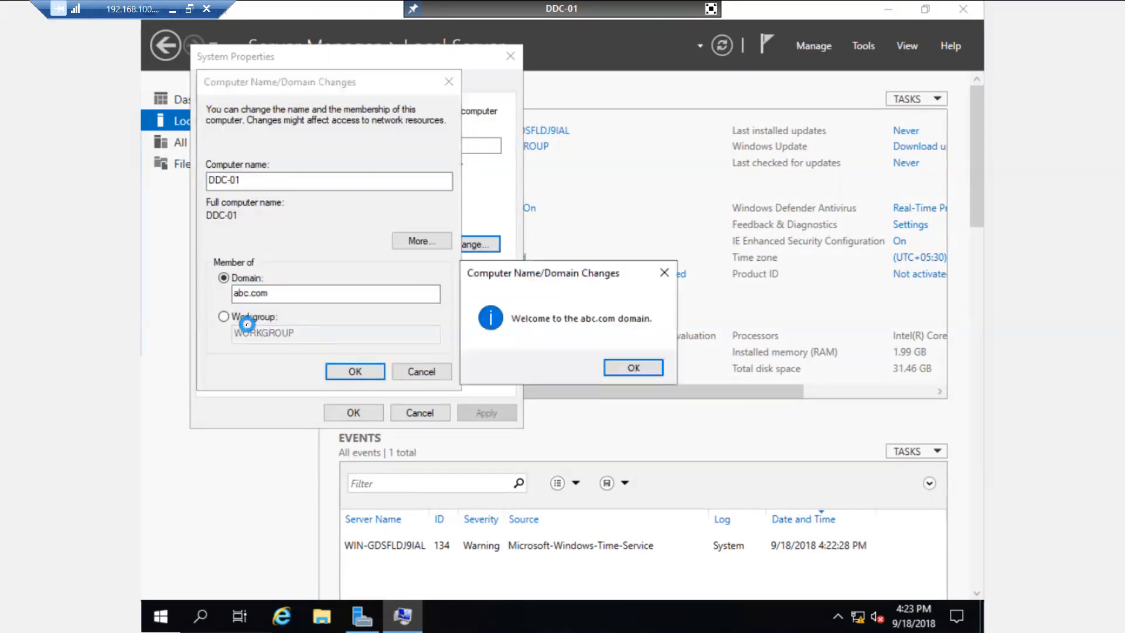
{"action": "left_click", "coordinate": [620, 367]}
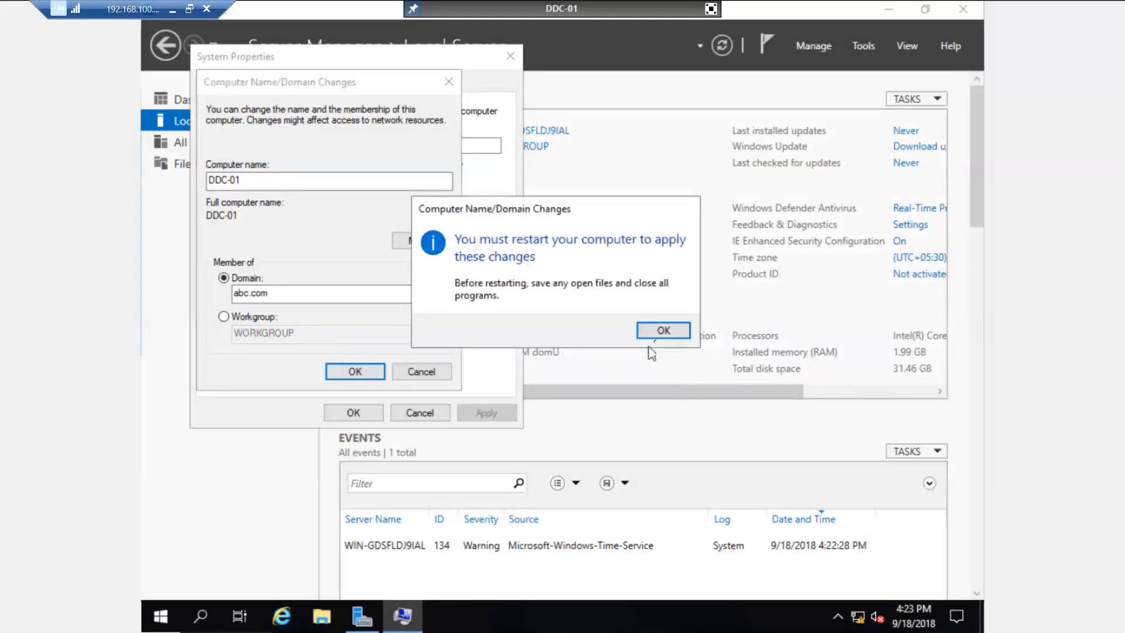
{"action": "left_click", "coordinate": [662, 330]}
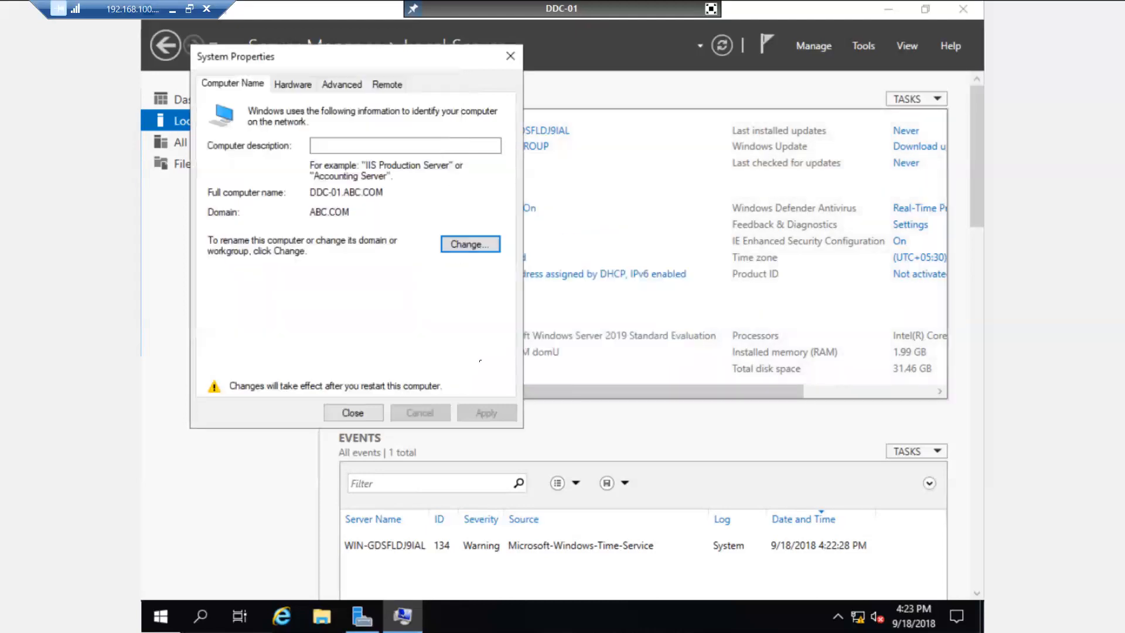
{"action": "left_click", "coordinate": [353, 413]}
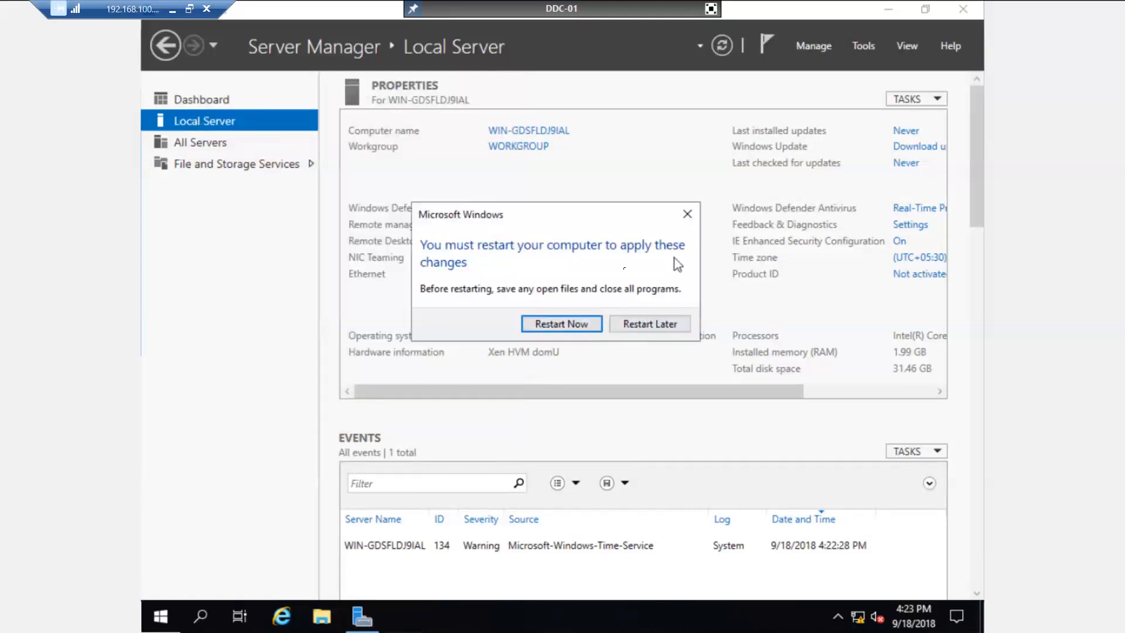
{"action": "left_click", "coordinate": [687, 214]}
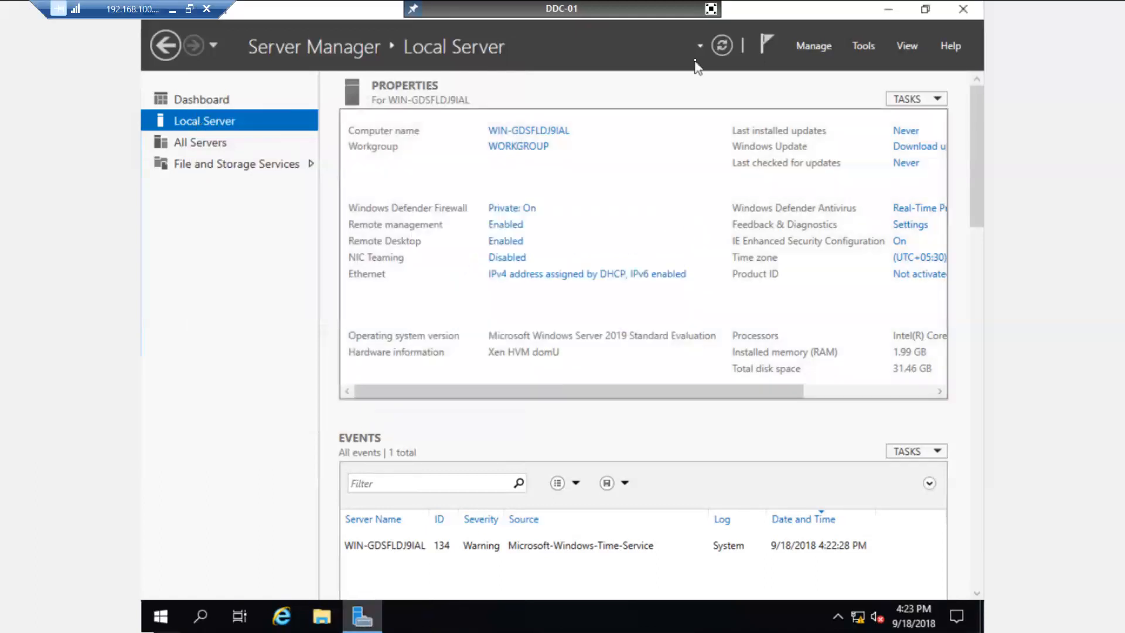
Leave the full-screen console and shut down Windows on DDC-01 with the reason Other (Unplanned)
{"action": "left_click", "coordinate": [710, 10]}
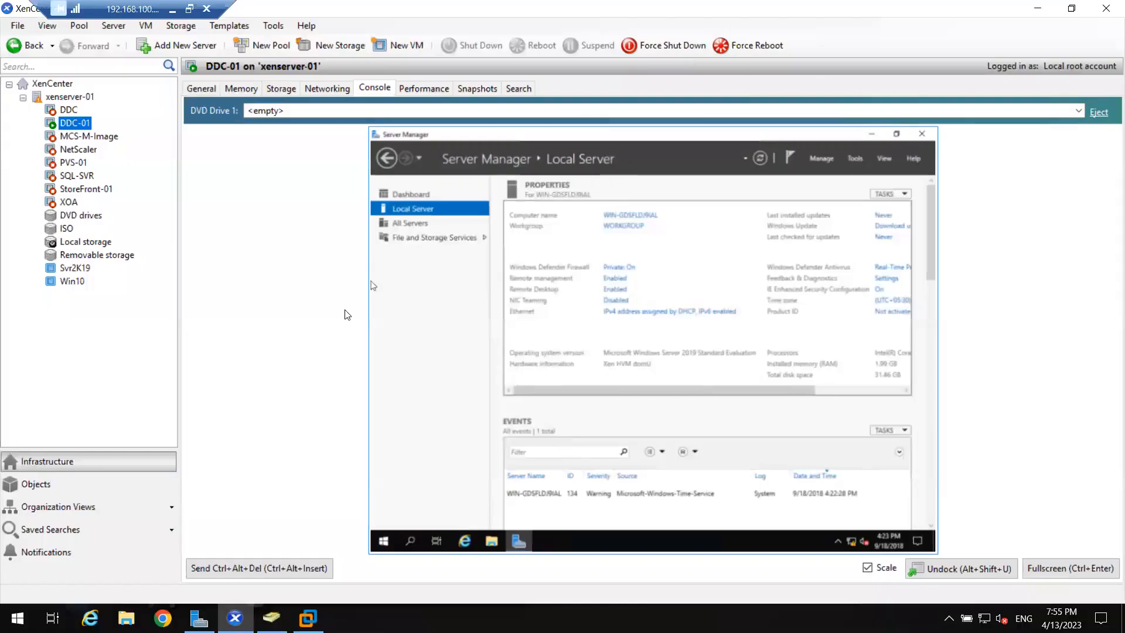
{"action": "left_click", "coordinate": [383, 541]}
{"action": "left_click", "coordinate": [384, 520]}
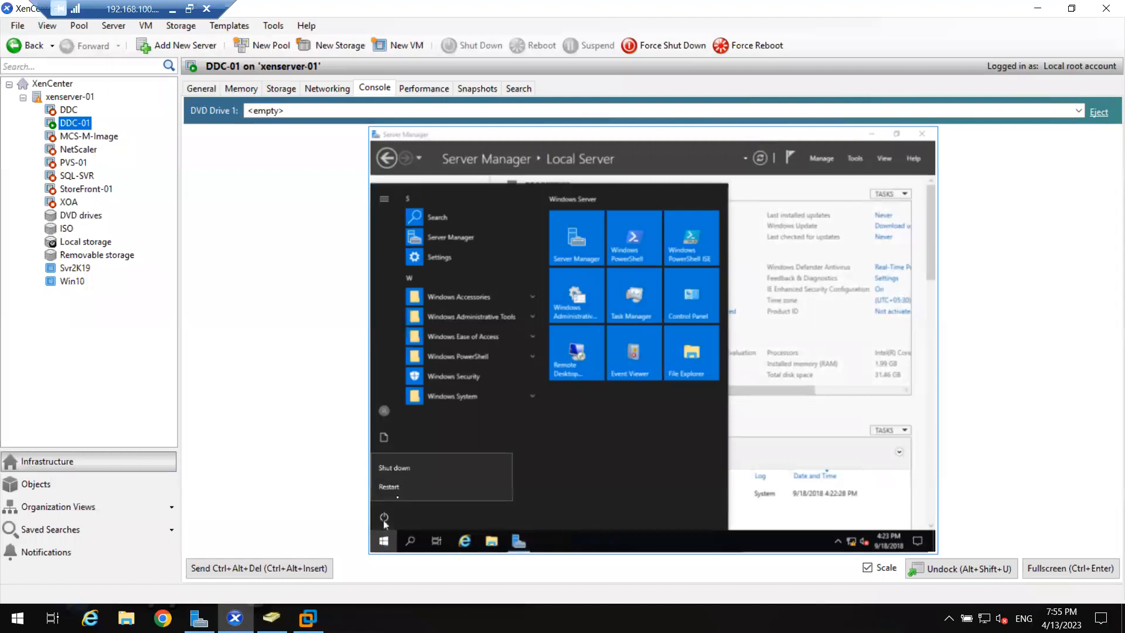
{"action": "left_click", "coordinate": [428, 469]}
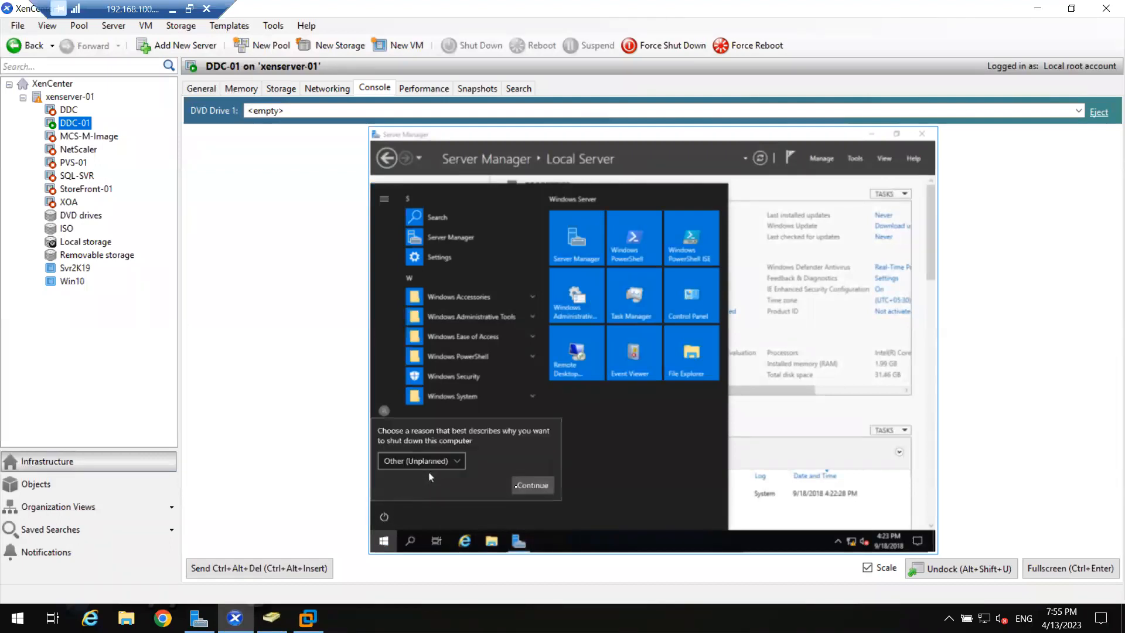
{"action": "left_click", "coordinate": [525, 487]}
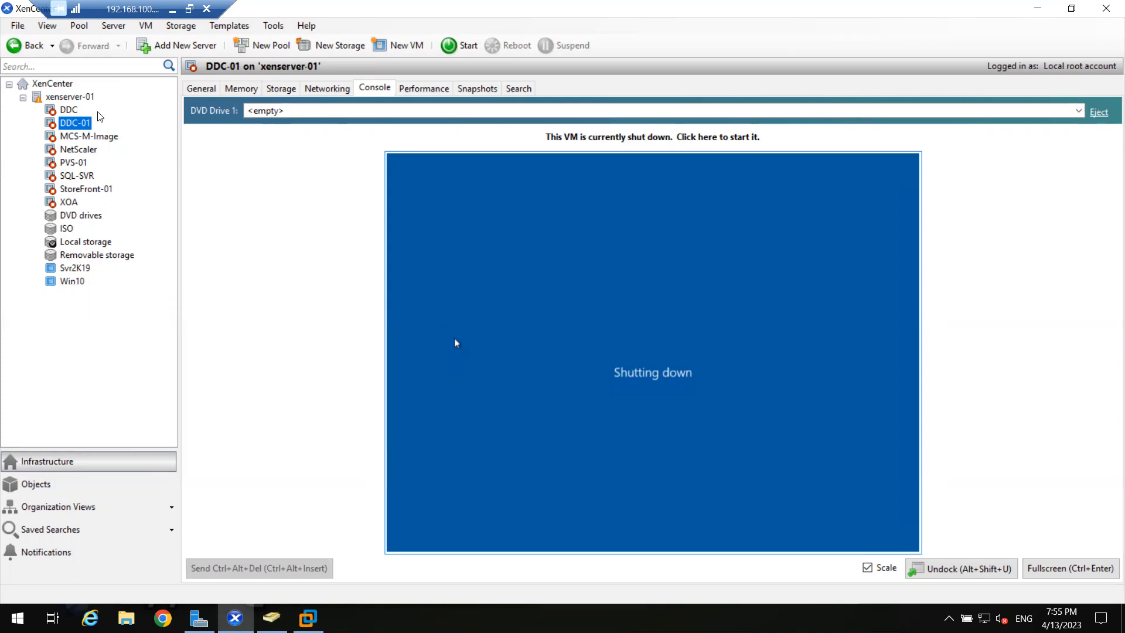
Set the VM memory of DDC-01 to 6144 MB in its properties and start the virtual machine
{"action": "right_click", "coordinate": [75, 126]}
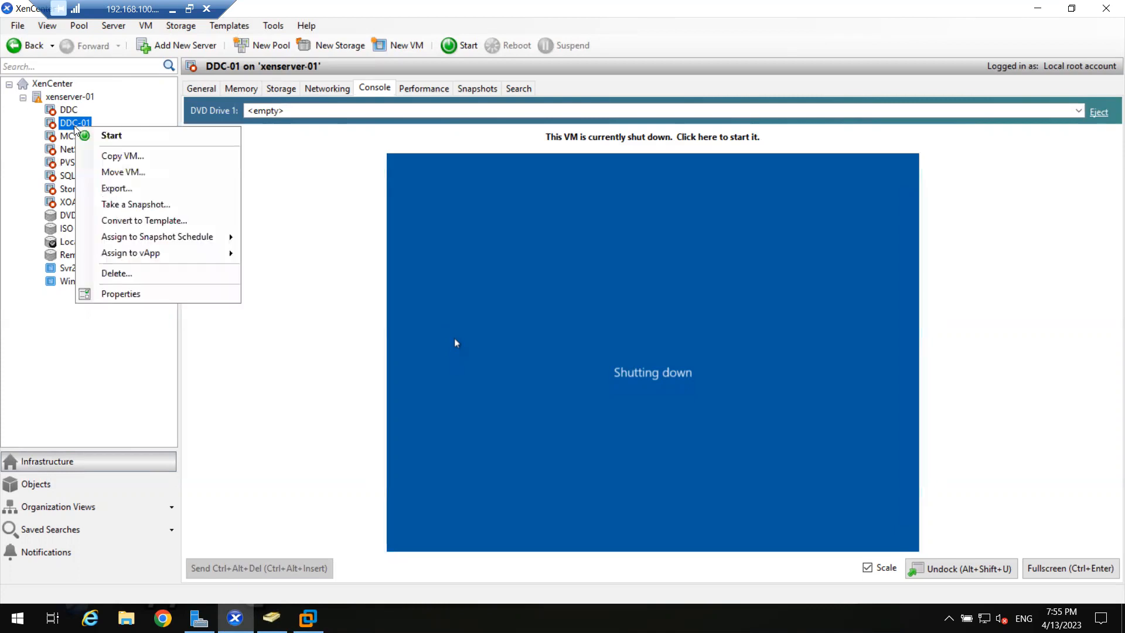
{"action": "left_click", "coordinate": [120, 294]}
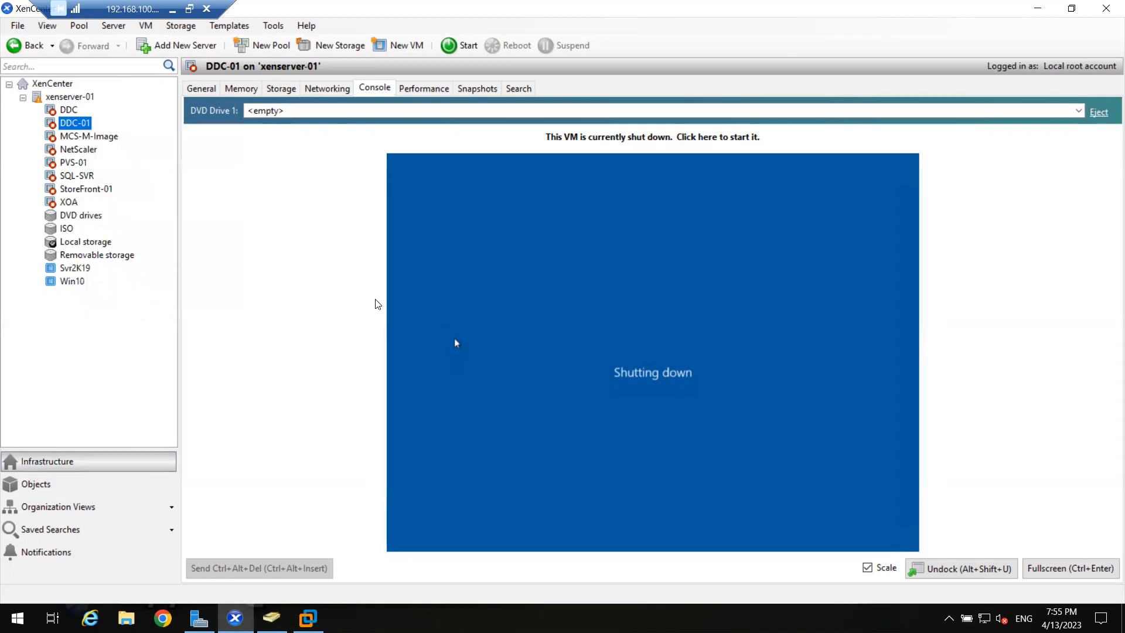
{"action": "left_click", "coordinate": [304, 198]}
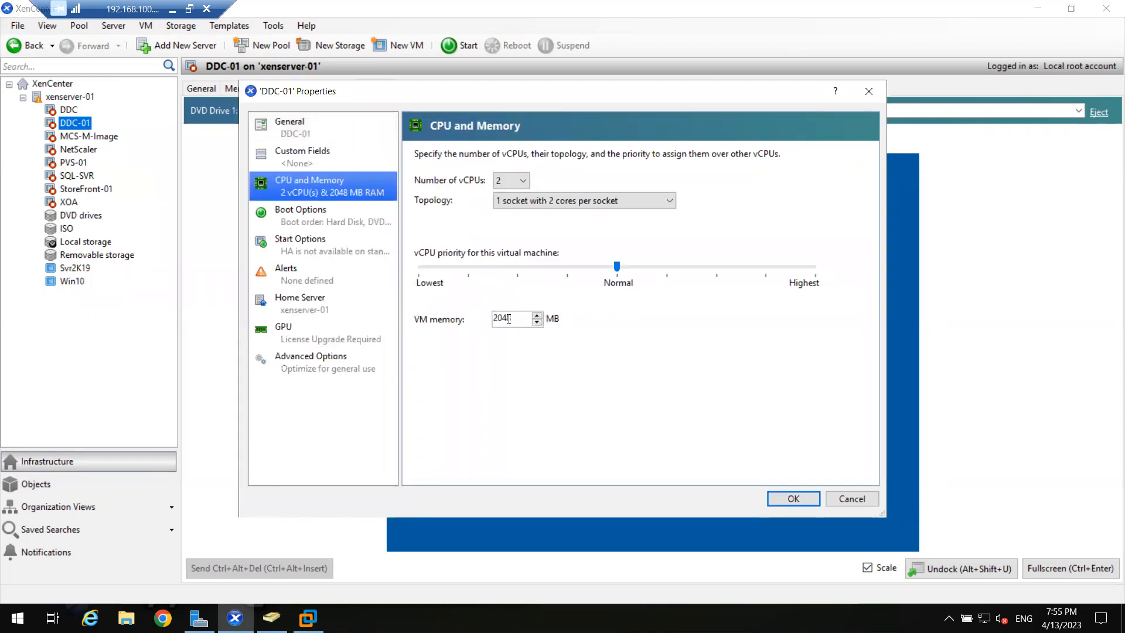
{"action": "double_click", "coordinate": [509, 318]}
{"action": "type", "text": "6"}
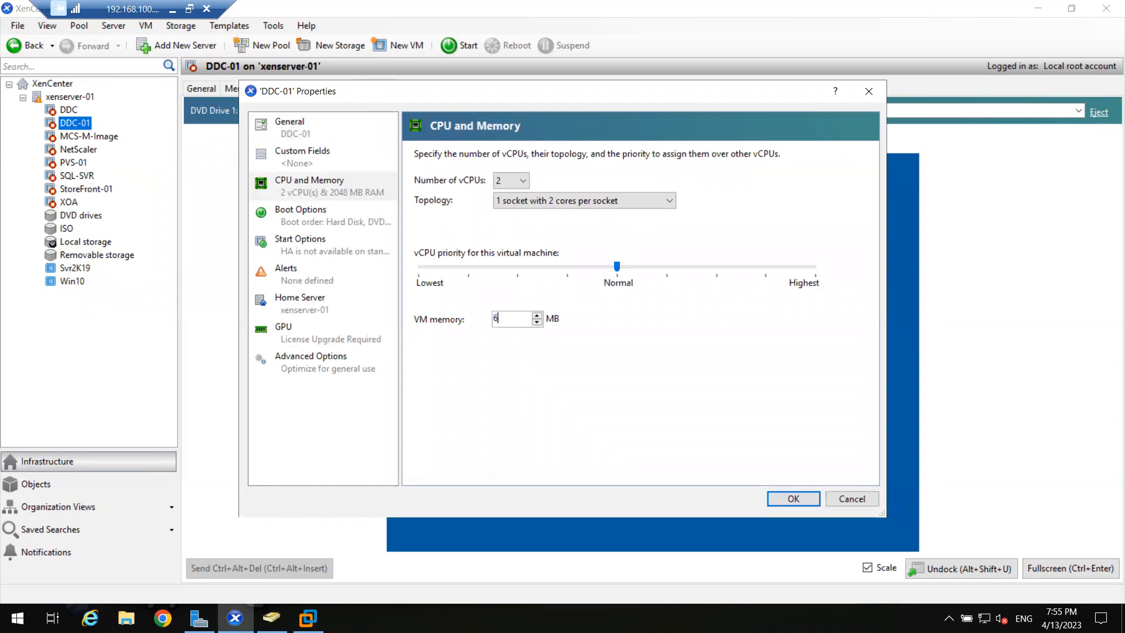
{"action": "type", "text": "144"}
{"action": "double_click", "coordinate": [502, 319]}
{"action": "left_click", "coordinate": [781, 497]}
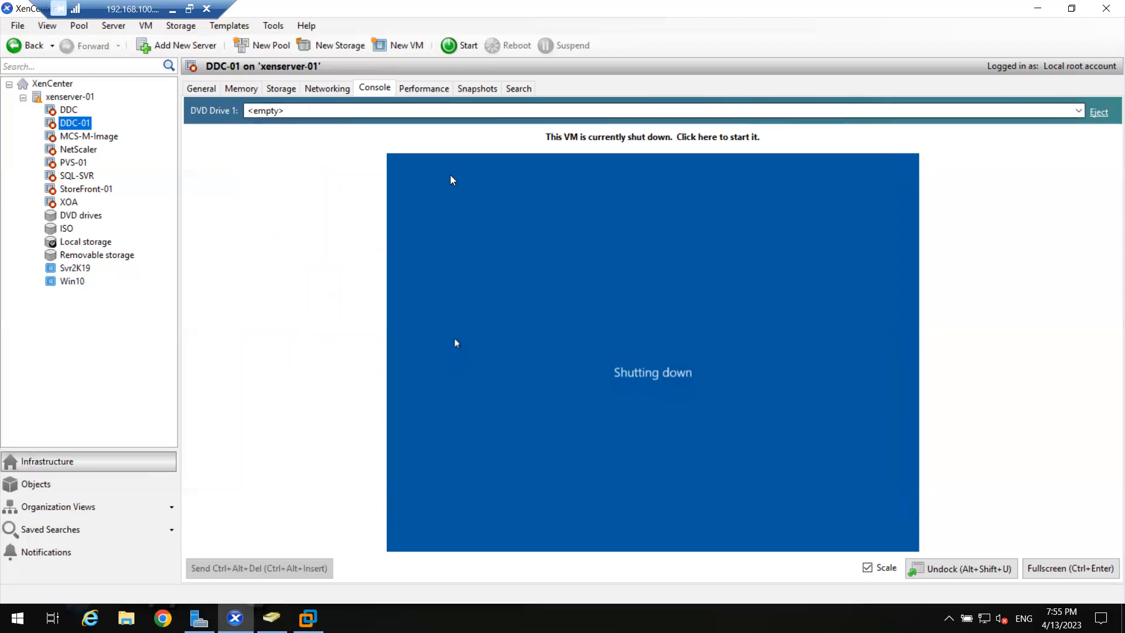
{"action": "left_click", "coordinate": [460, 46]}
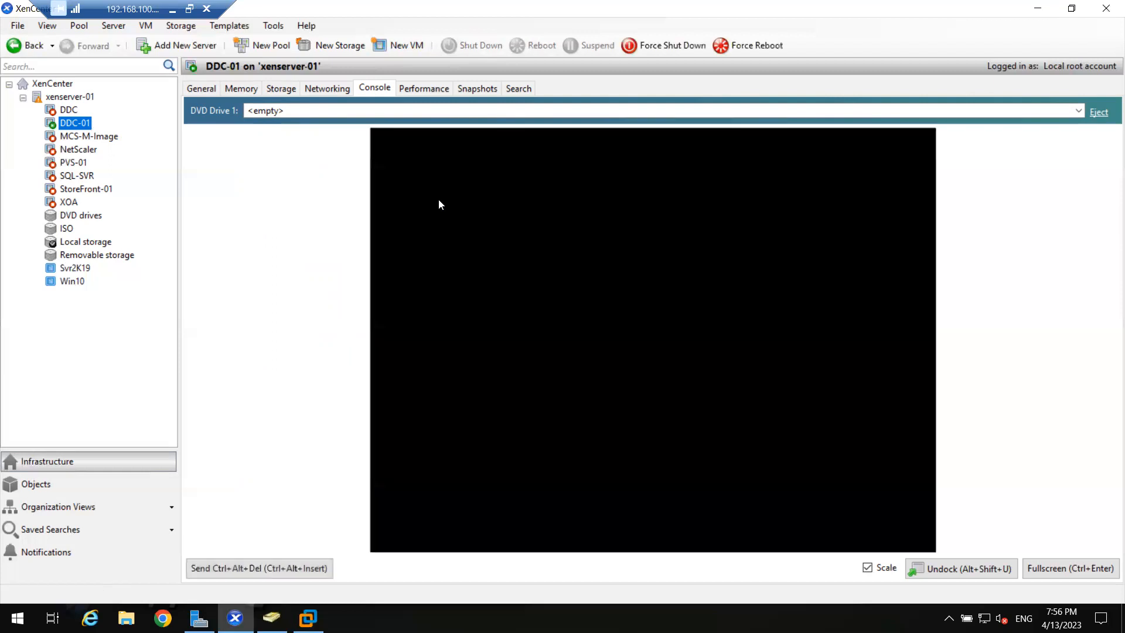
Disconnect the xenserver-01 host and close XenCenter
{"action": "left_click", "coordinate": [1037, 7]}
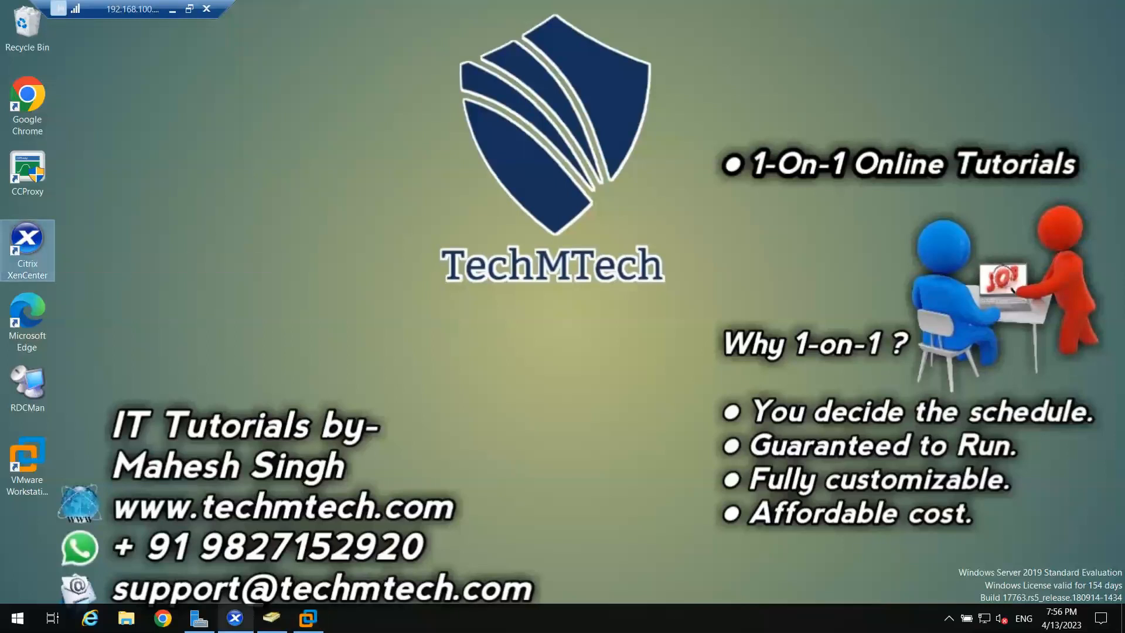
{"action": "left_click", "coordinate": [241, 619]}
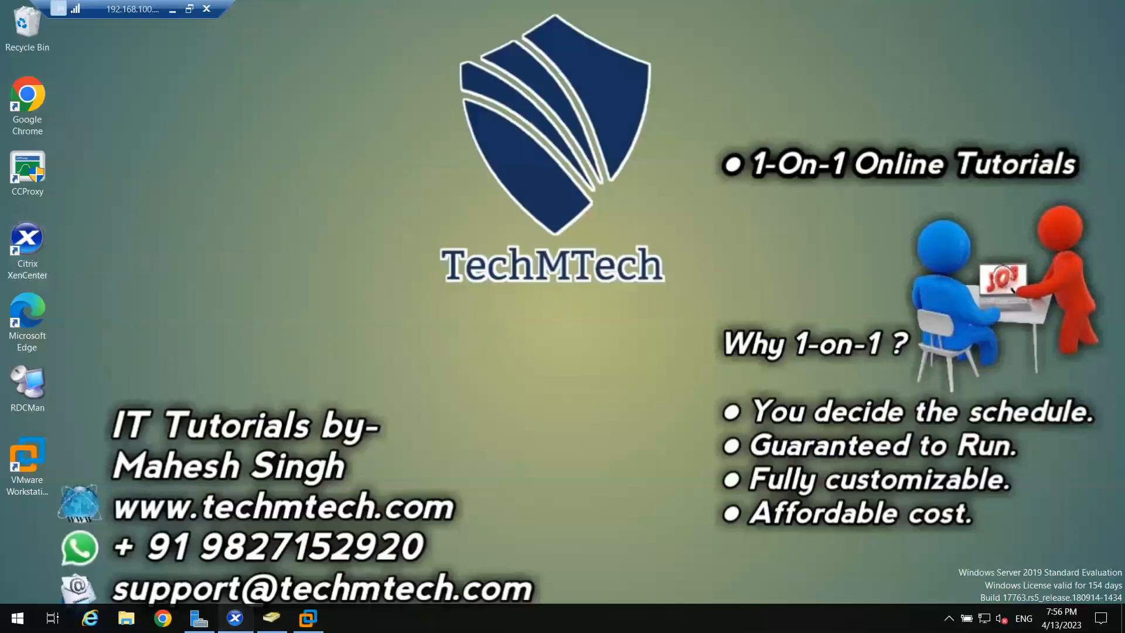
{"action": "left_click", "coordinate": [62, 97]}
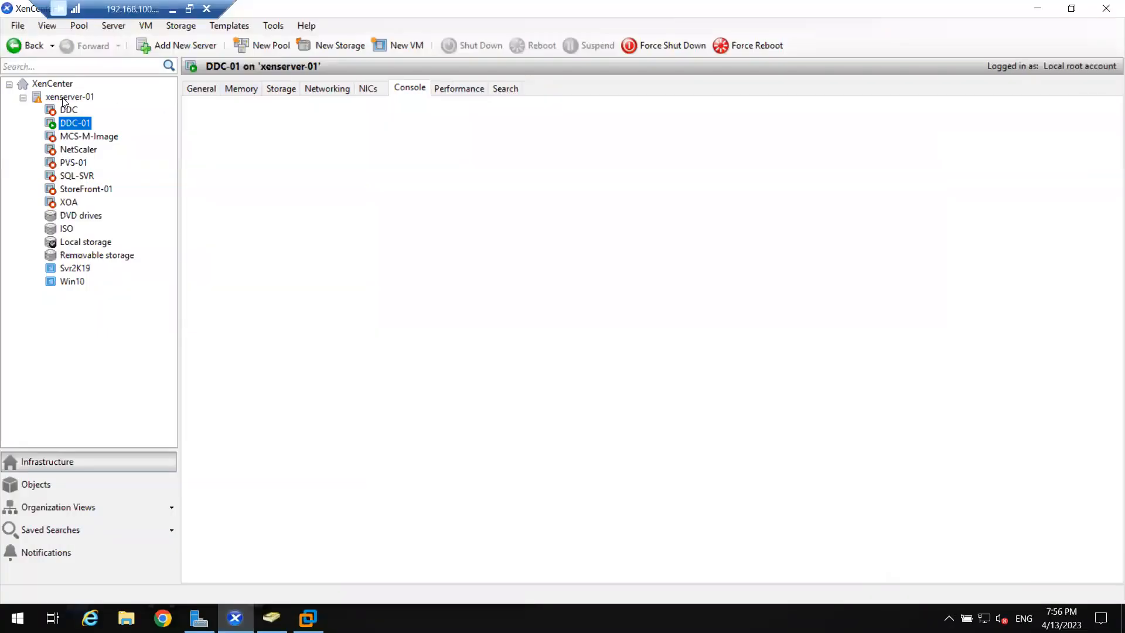
{"action": "right_click", "coordinate": [62, 97]}
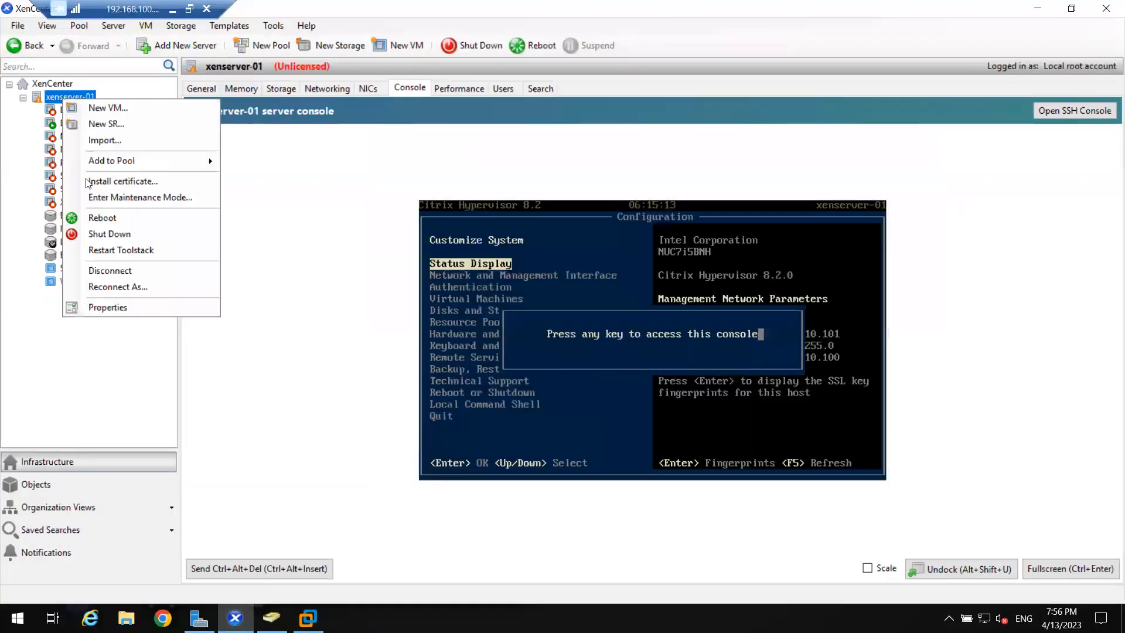
{"action": "left_click", "coordinate": [116, 271]}
{"action": "left_click", "coordinate": [1106, 7]}
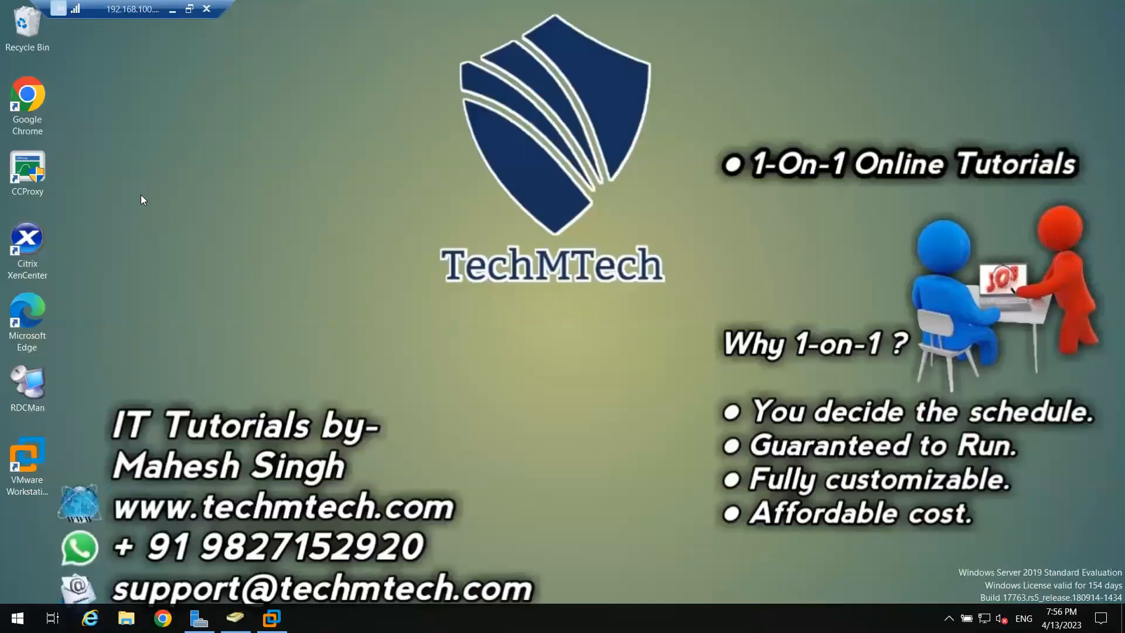
Reopen Citrix XenCenter, remove xenserver-01 from the infrastructure tree and maximize the window
{"action": "double_click", "coordinate": [39, 254]}
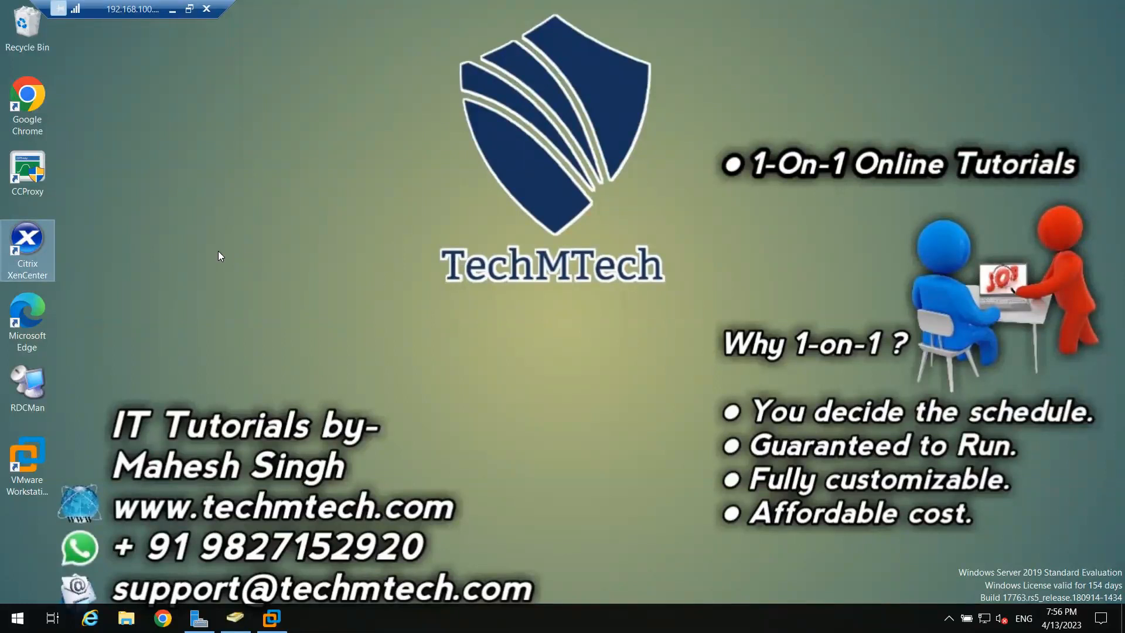
{"action": "left_click", "coordinate": [175, 244]}
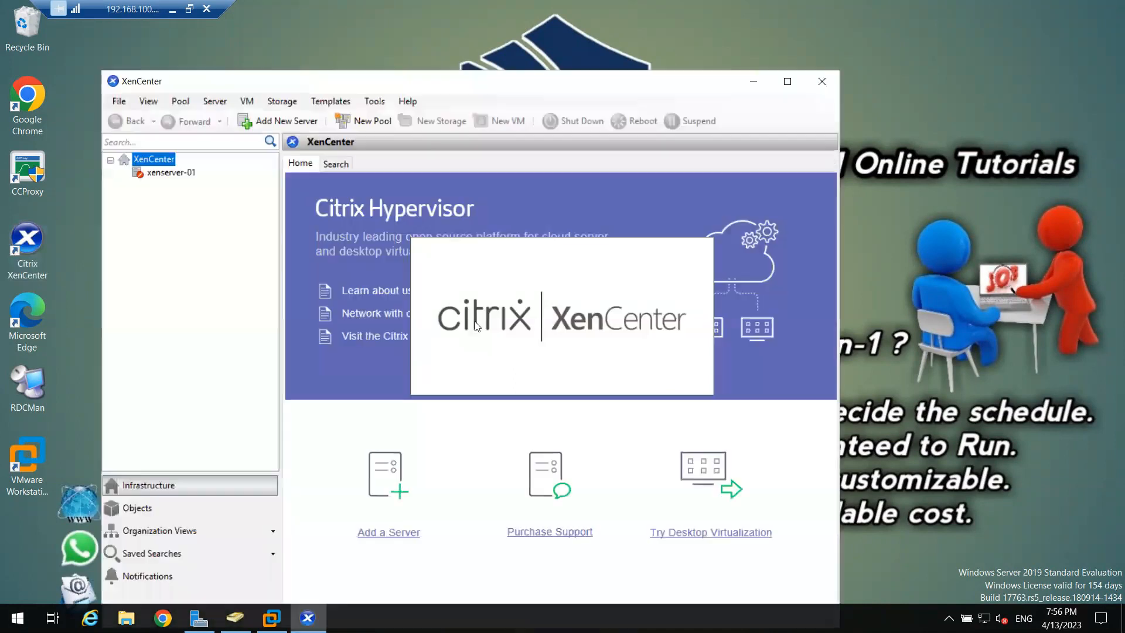
{"action": "left_click", "coordinate": [174, 174]}
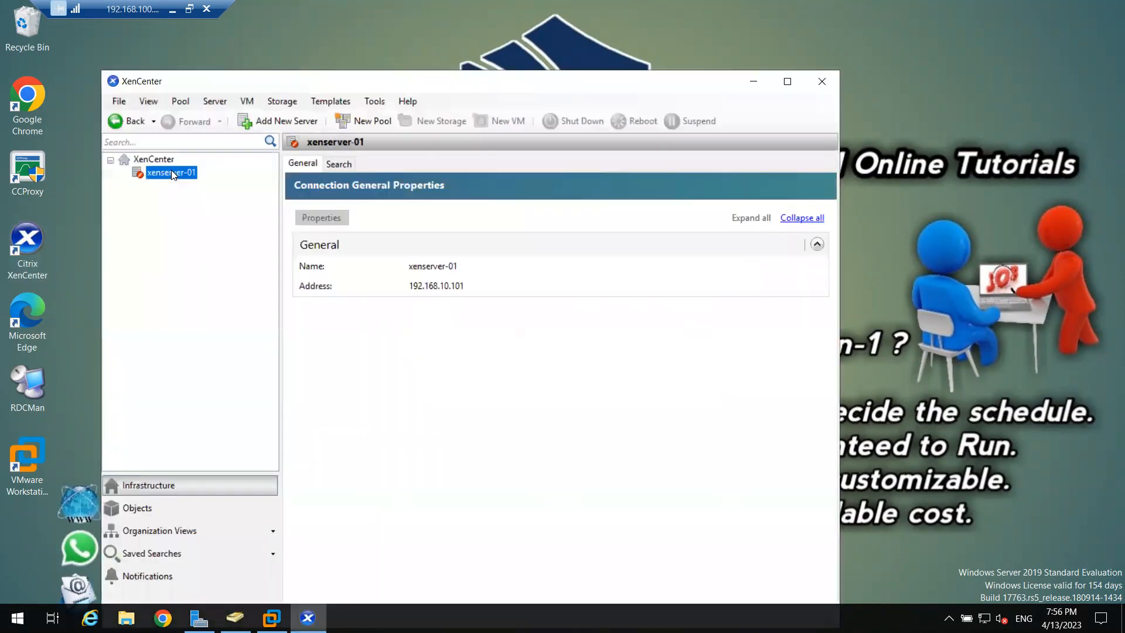
{"action": "right_click", "coordinate": [174, 174]}
{"action": "left_click", "coordinate": [244, 213]}
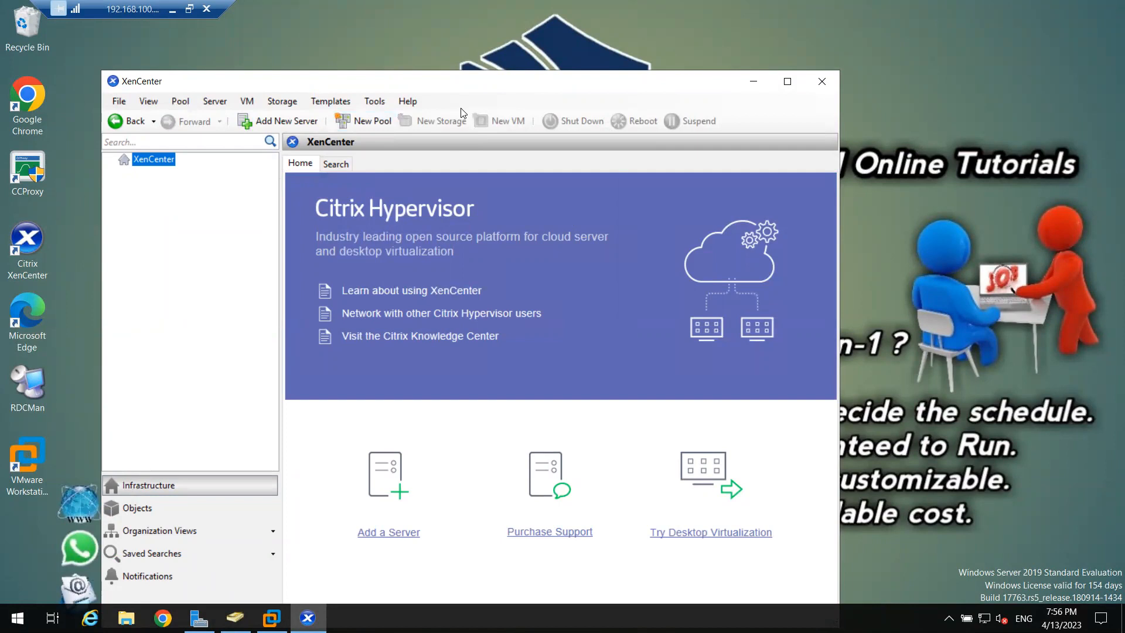
{"action": "double_click", "coordinate": [569, 86]}
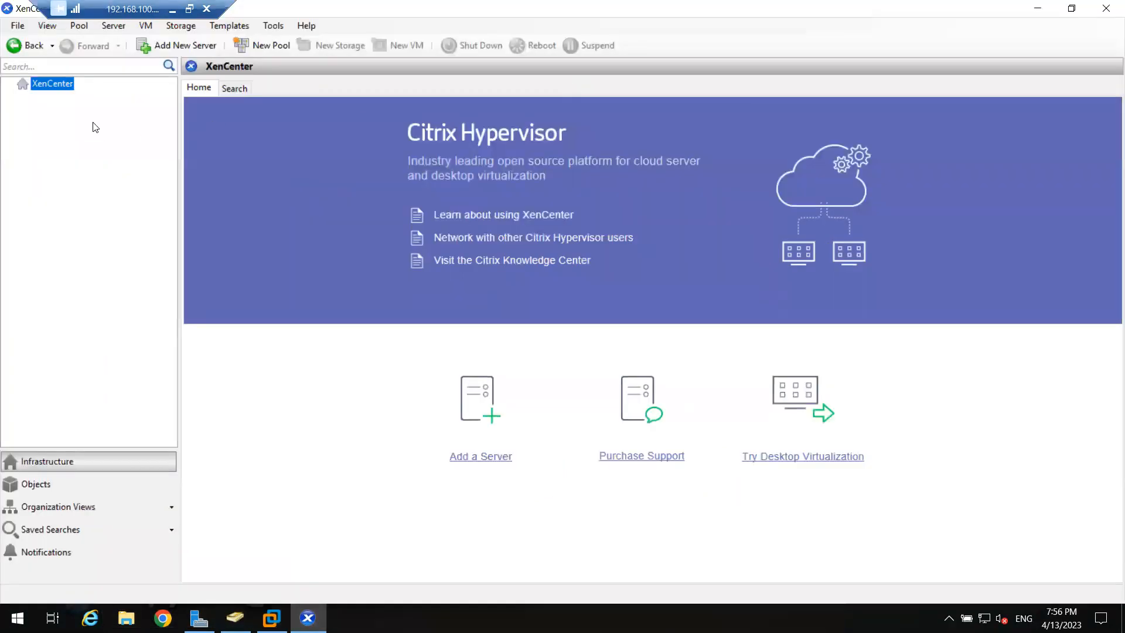
Add the server 192.168.10.101 with the username root and the account password
{"action": "left_click", "coordinate": [492, 419]}
{"action": "type", "text": "192"}
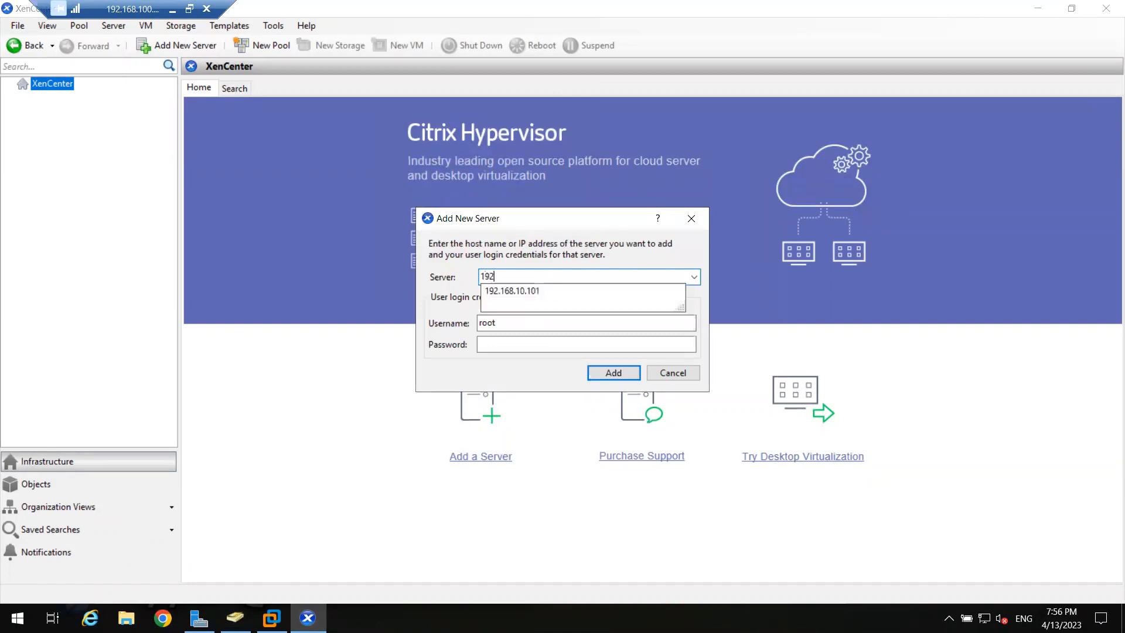
{"action": "key", "text": "Down"}
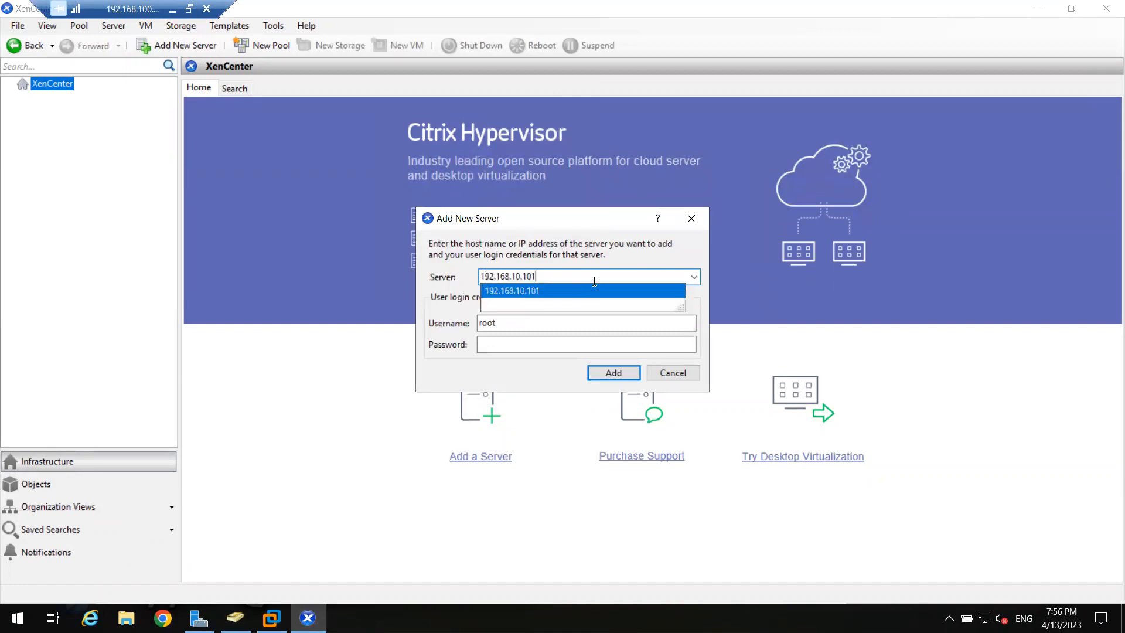
{"action": "left_click", "coordinate": [578, 296]}
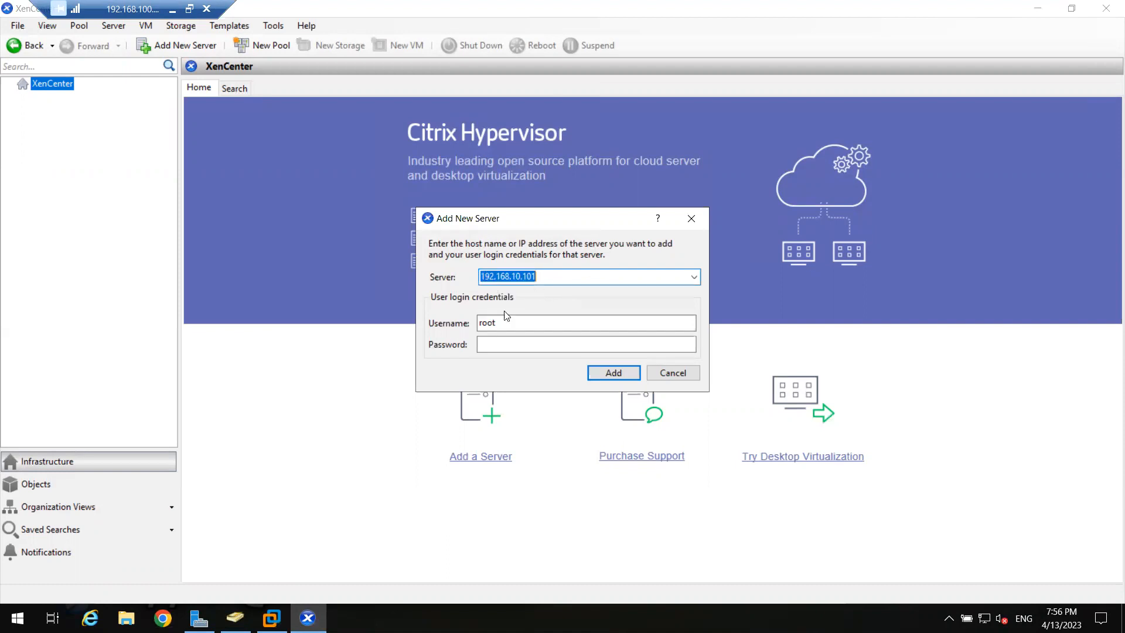
{"action": "left_click", "coordinate": [517, 323]}
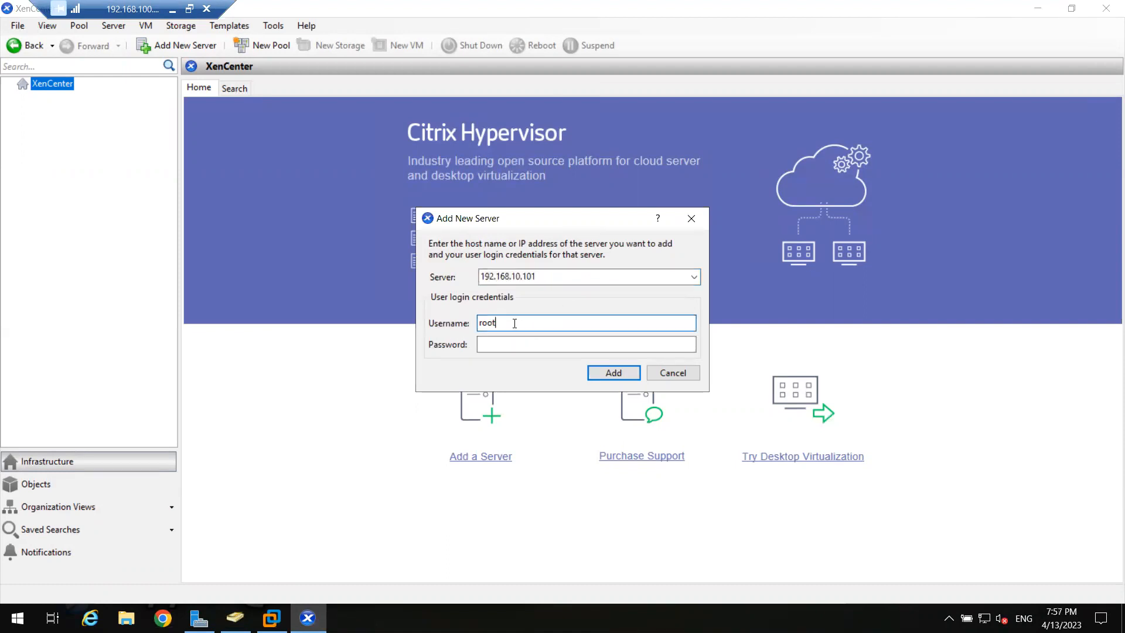
{"action": "left_click", "coordinate": [501, 349]}
{"action": "type", "text": "******"}
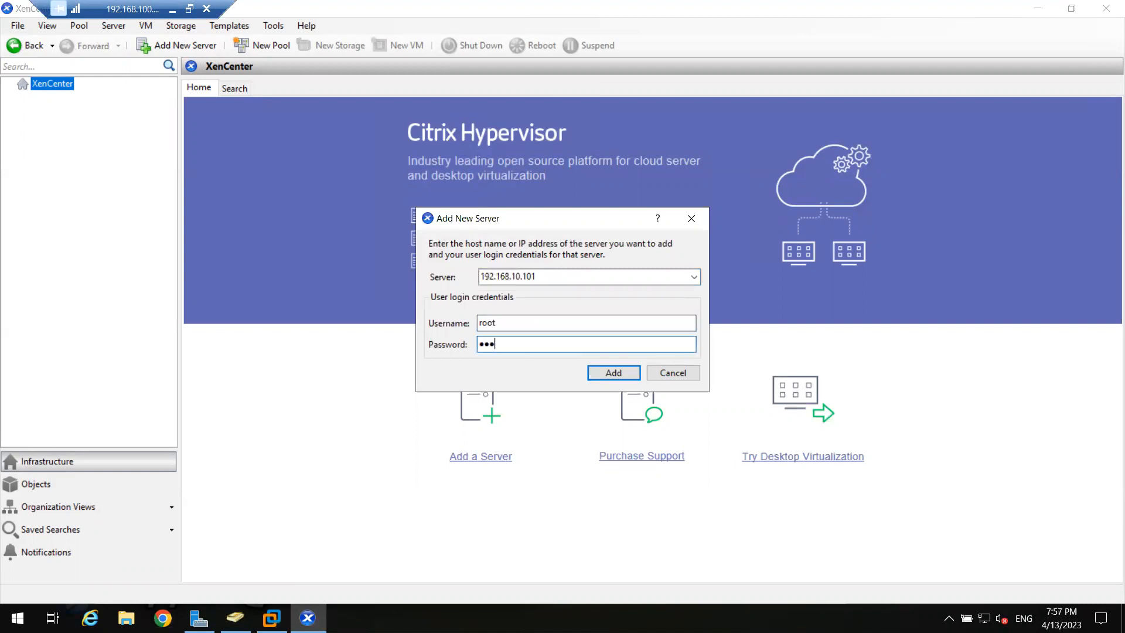
{"action": "type", "text": "***"}
{"action": "left_click", "coordinate": [611, 374]}
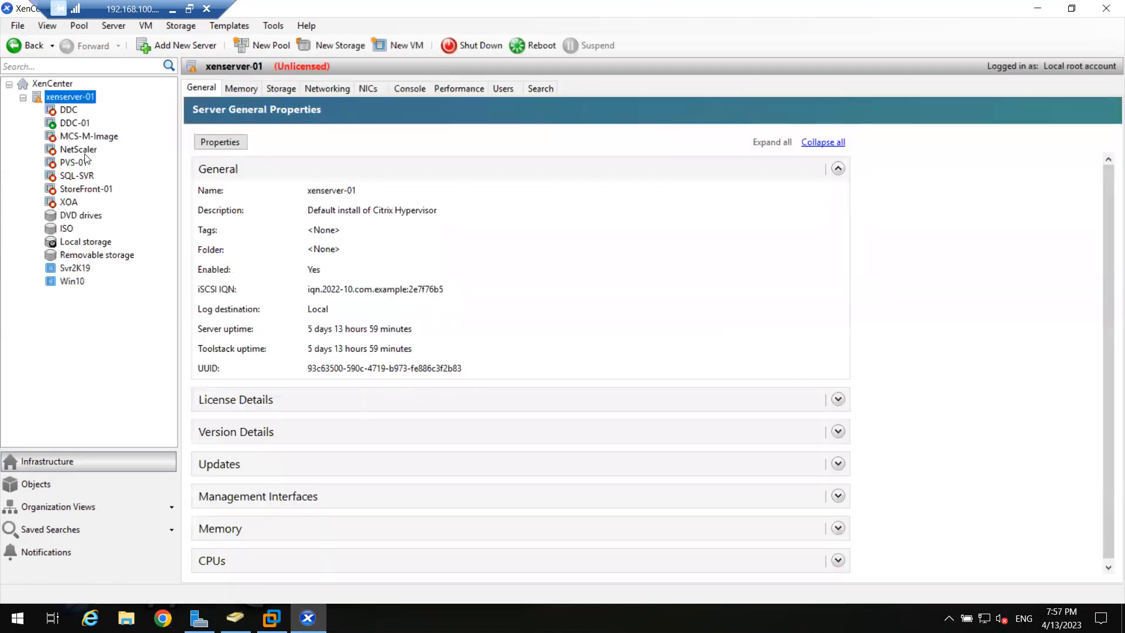
Examine the Customize System configuration entries in the xenserver-01 server console
{"action": "left_click", "coordinate": [413, 89]}
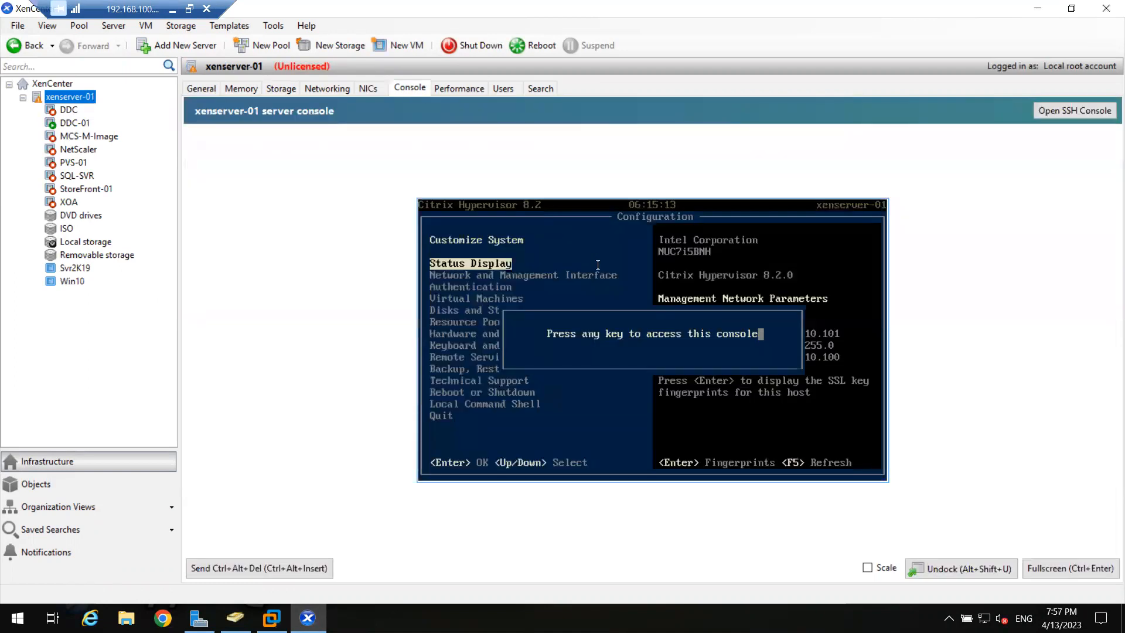
{"action": "key", "text": "Return"}
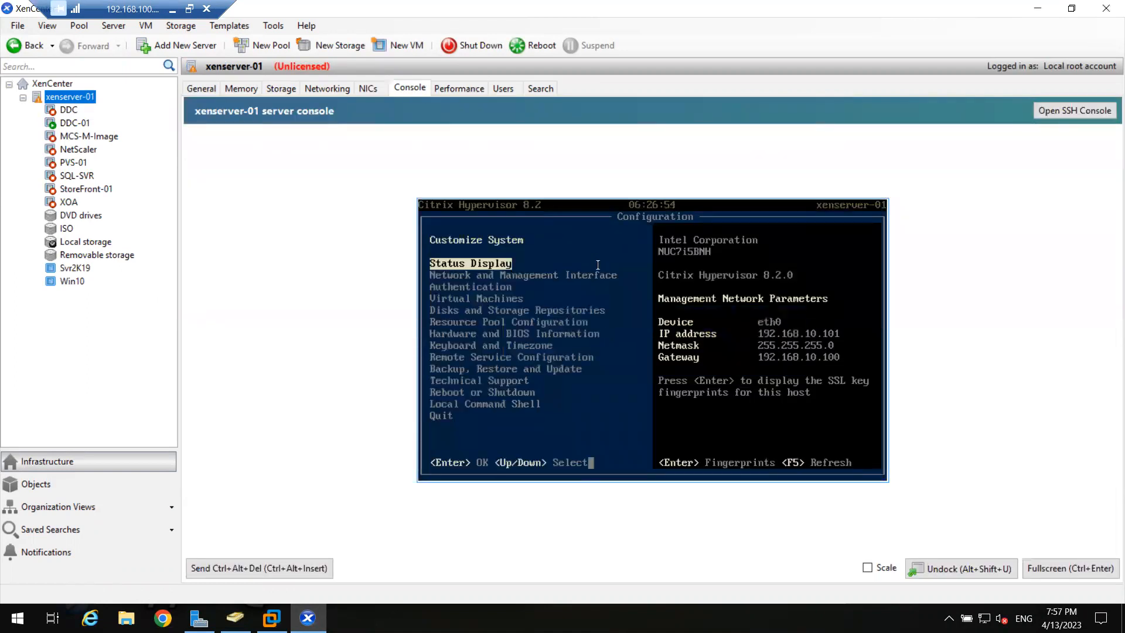
{"action": "key", "text": "Down"}
{"action": "key", "text": "Down"}
{"action": "key", "text": "Down"}
{"action": "key", "text": "Up"}
{"action": "key", "text": "Up"}
{"action": "key", "text": "Up"}
{"action": "key", "text": "Down"}
{"action": "key", "text": "Down"}
{"action": "key", "text": "Down"}
{"action": "key", "text": "Down"}
{"action": "key", "text": "Down"}
{"action": "key", "text": "Down"}
{"action": "key", "text": "Down"}
{"action": "key", "text": "Down"}
{"action": "key", "text": "Down"}
{"action": "key", "text": "Down"}
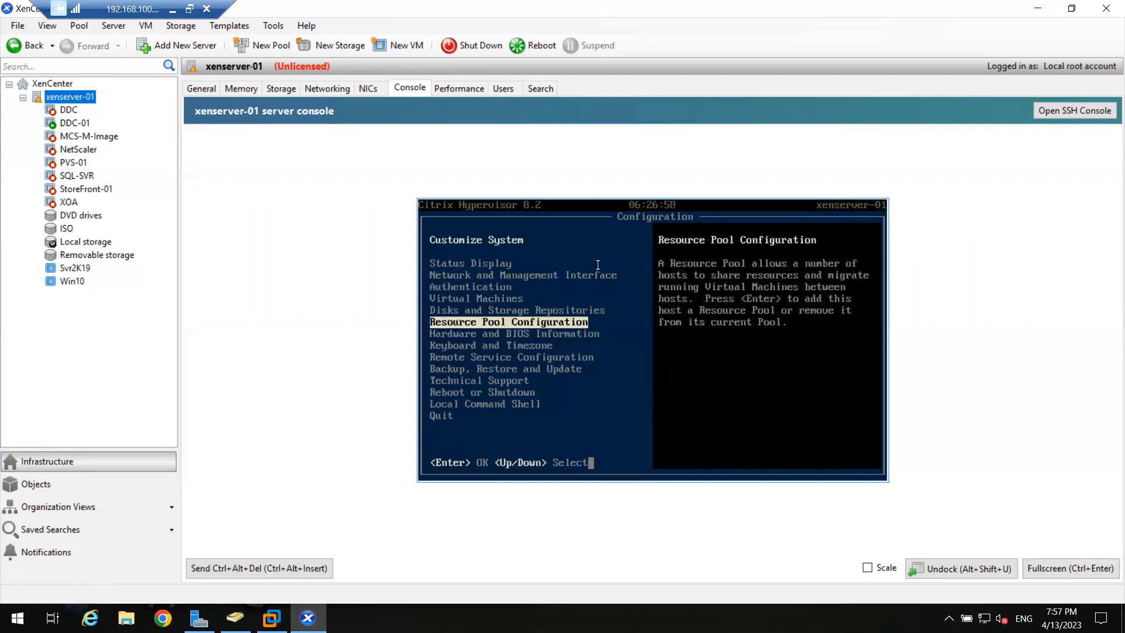
{"action": "key", "text": "Up"}
{"action": "key", "text": "Up"}
{"action": "key", "text": "Up"}
{"action": "key", "text": "Up"}
{"action": "key", "text": "Up"}
{"action": "key", "text": "Up"}
{"action": "key", "text": "Up"}
{"action": "key", "text": "Up"}
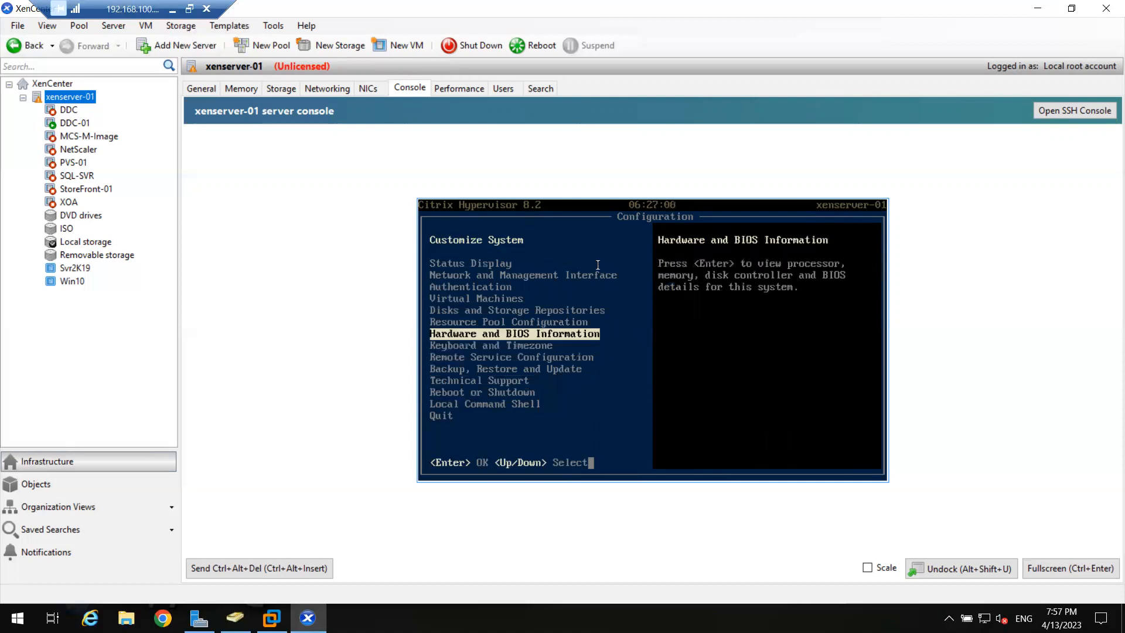
{"action": "key", "text": "Up"}
{"action": "key", "text": "Up"}
{"action": "key", "text": "Down"}
{"action": "key", "text": "Down"}
{"action": "key", "text": "Up"}
Start the Local Command Shell from the xenserver-01 configuration console, logging in as root with the account password
{"action": "key", "text": "Down"}
{"action": "key", "text": "Down"}
{"action": "key", "text": "Down"}
{"action": "key", "text": "Down"}
{"action": "key", "text": "Down"}
{"action": "key", "text": "Down"}
{"action": "key", "text": "Down"}
{"action": "key", "text": "Down"}
{"action": "key", "text": "Down"}
{"action": "key", "text": "Down"}
{"action": "key", "text": "Down"}
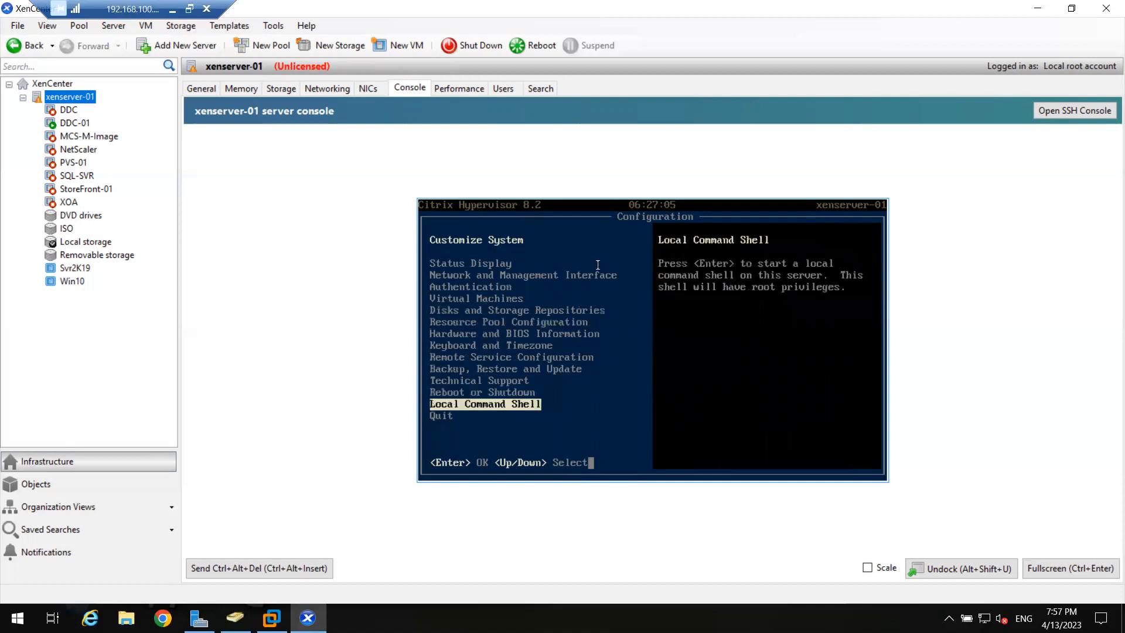
{"action": "key", "text": "Return"}
{"action": "key", "text": "Return"}
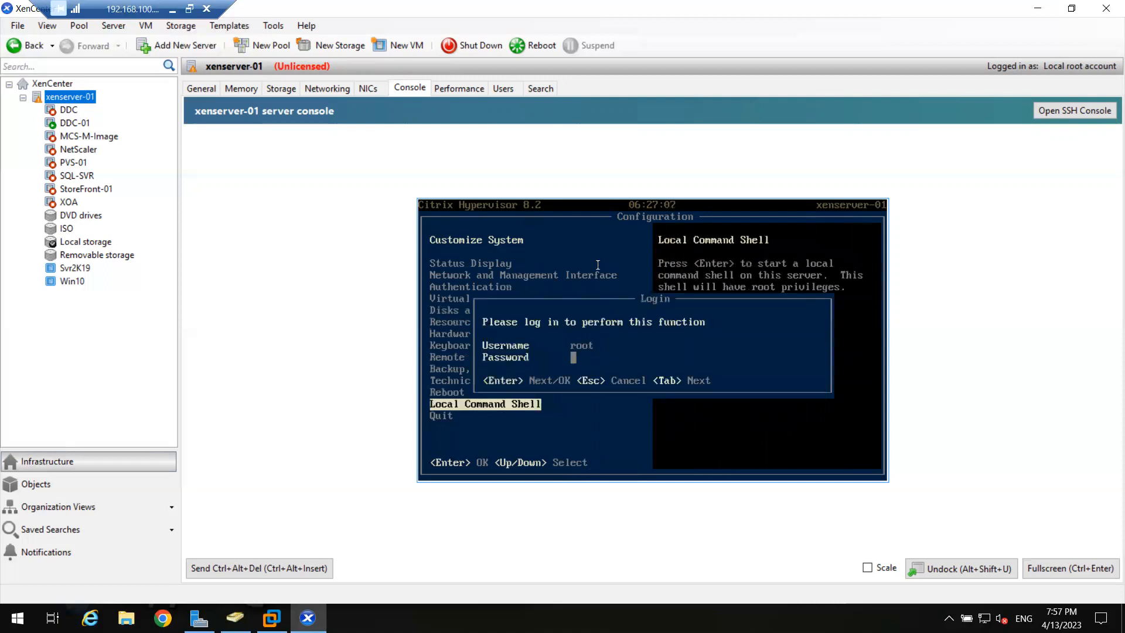
{"action": "type", "text": "********"}
{"action": "key", "text": "Return"}
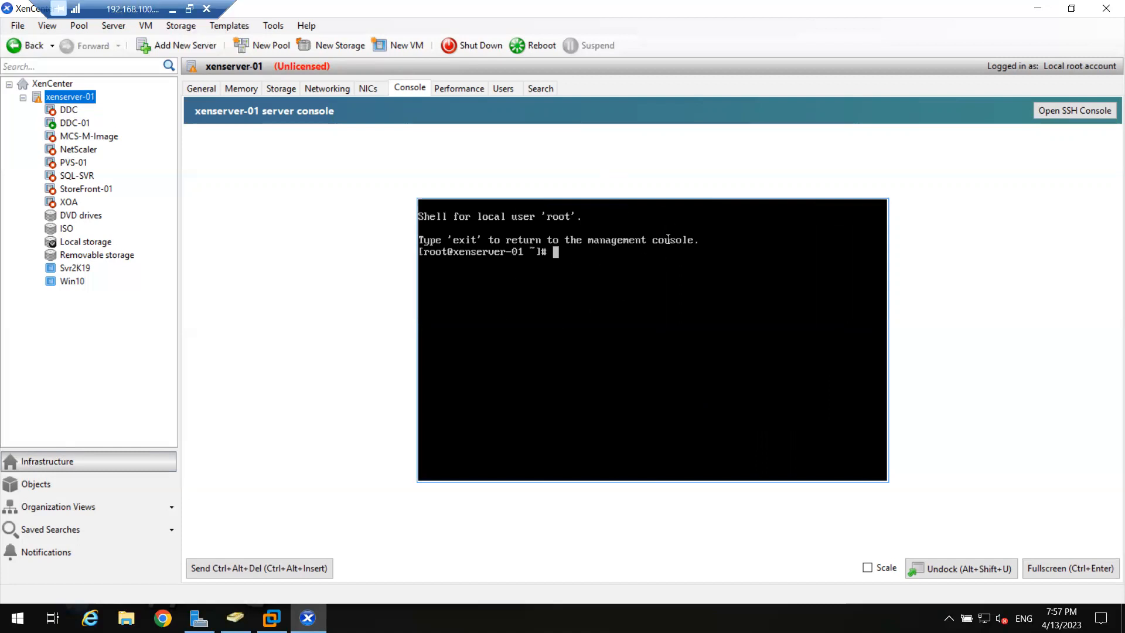
{"action": "double_click", "coordinate": [561, 6]}
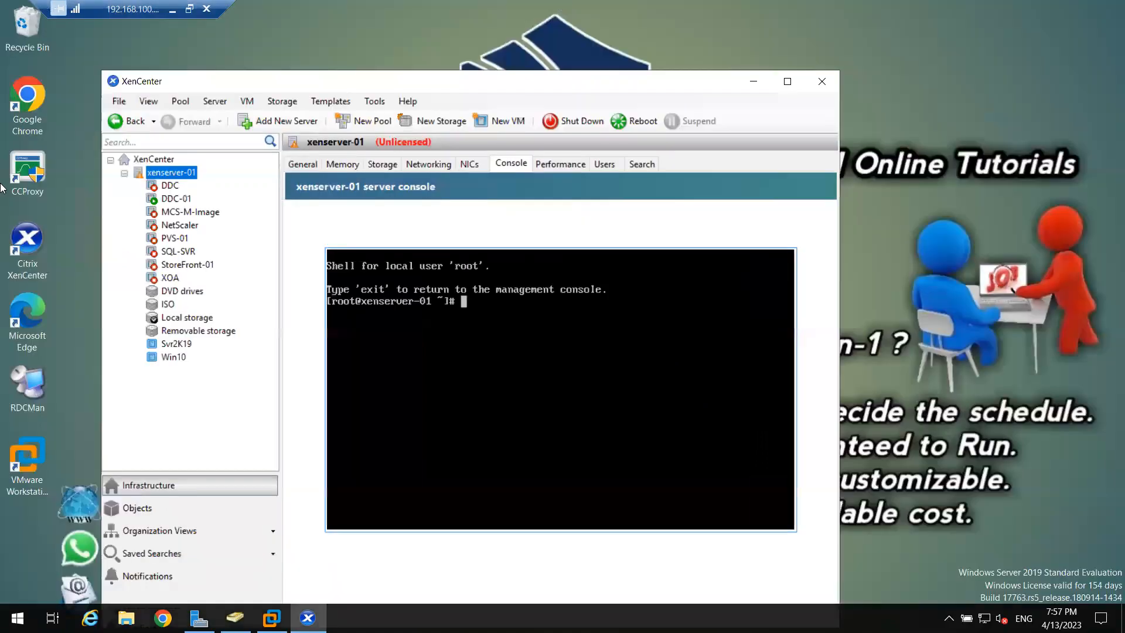
{"action": "left_click", "coordinate": [30, 252]}
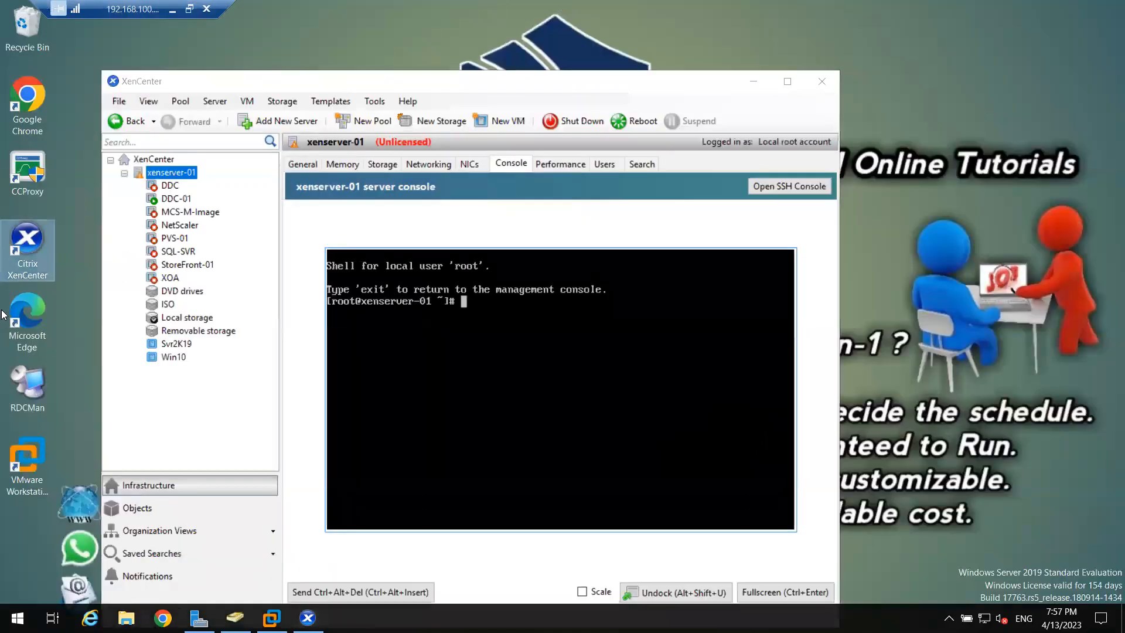
{"action": "double_click", "coordinate": [361, 81]}
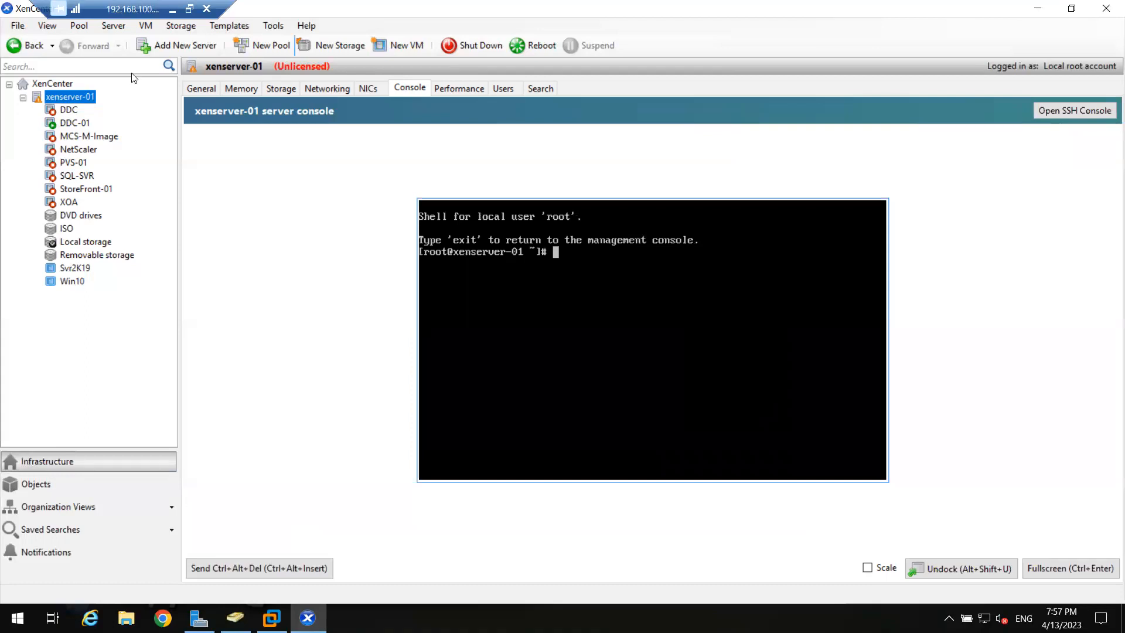
{"action": "left_click", "coordinate": [139, 26]}
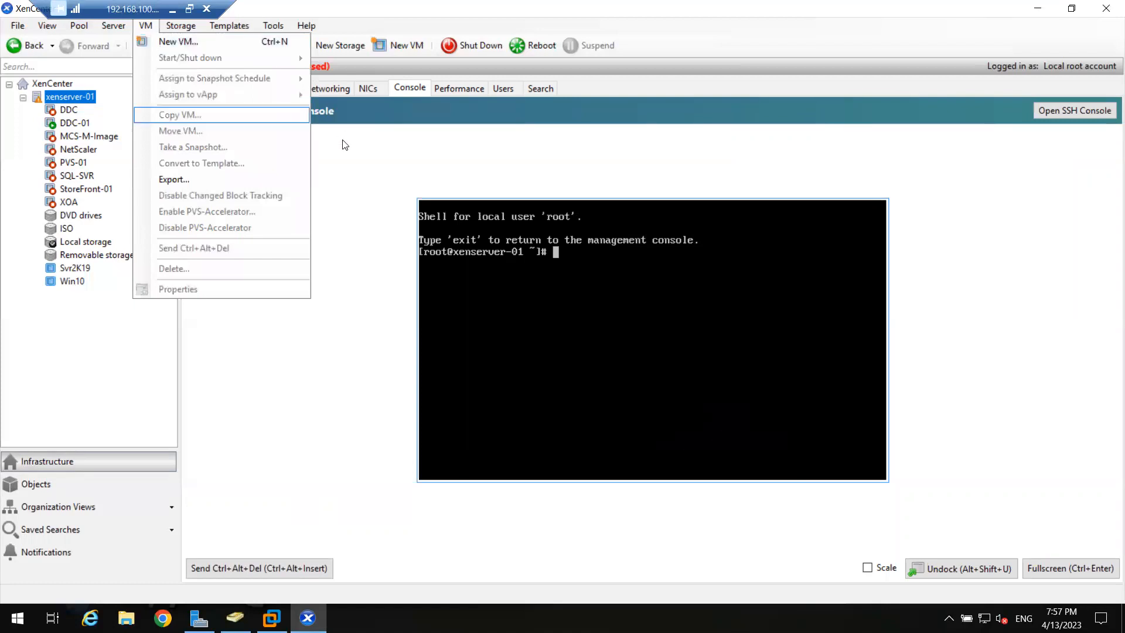
{"action": "left_click", "coordinate": [342, 70]}
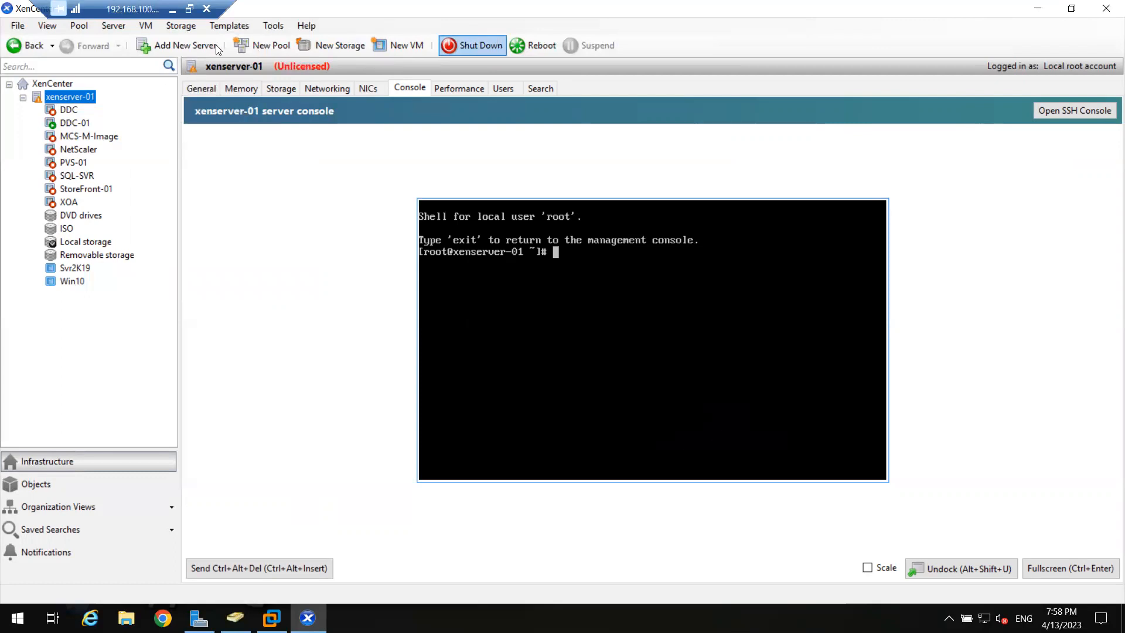
{"action": "left_click", "coordinate": [148, 27]}
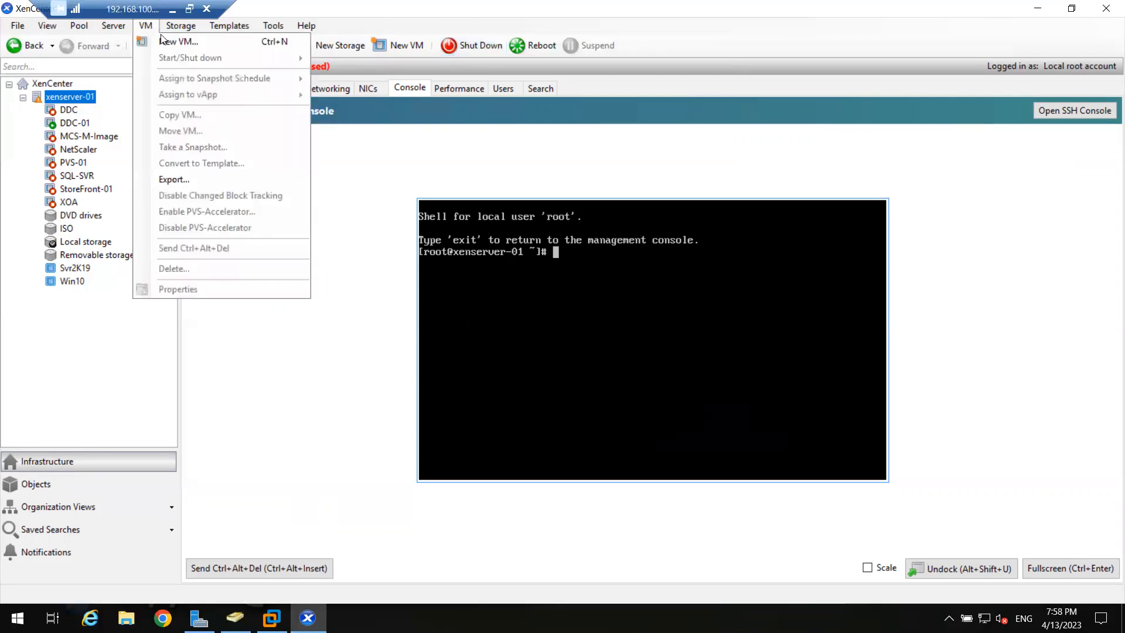
Start creating a new VM on xenserver-01 from the Windows Server 2012 R2 (64-bit) template
{"action": "left_click", "coordinate": [176, 41]}
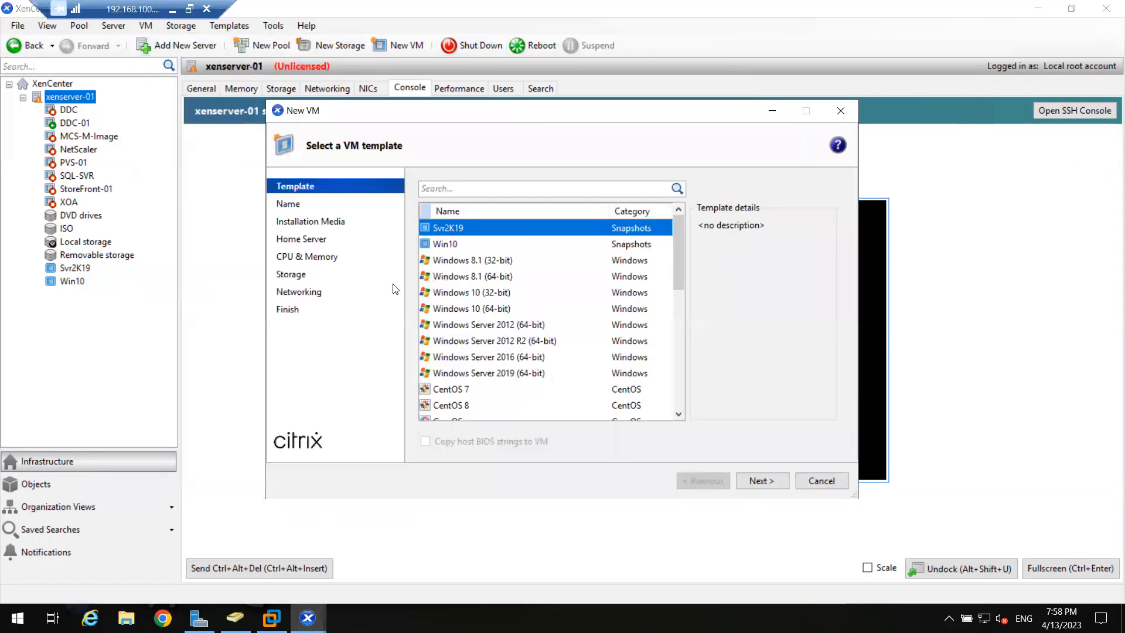
{"action": "left_click", "coordinate": [481, 265]}
{"action": "left_click", "coordinate": [489, 306]}
{"action": "scroll", "coordinate": [495, 315], "scroll_direction": "down", "scroll_amount": 6}
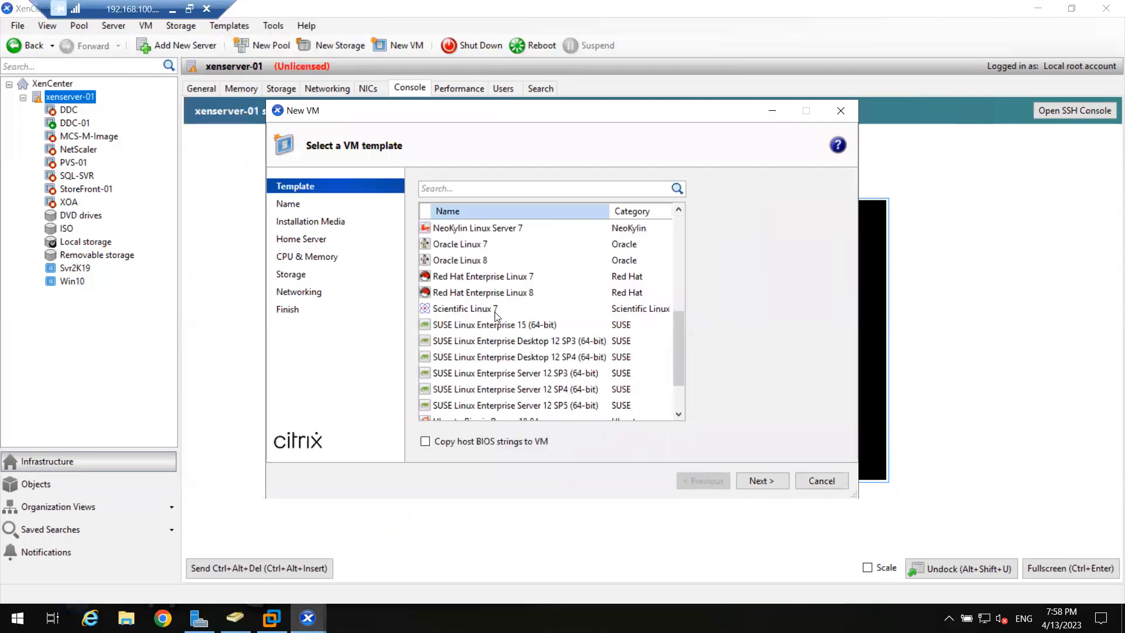
{"action": "scroll", "coordinate": [494, 312], "scroll_direction": "down", "scroll_amount": 2}
{"action": "scroll", "coordinate": [494, 311], "scroll_direction": "up", "scroll_amount": 10}
{"action": "key", "text": "Up"}
{"action": "key", "text": "Up"}
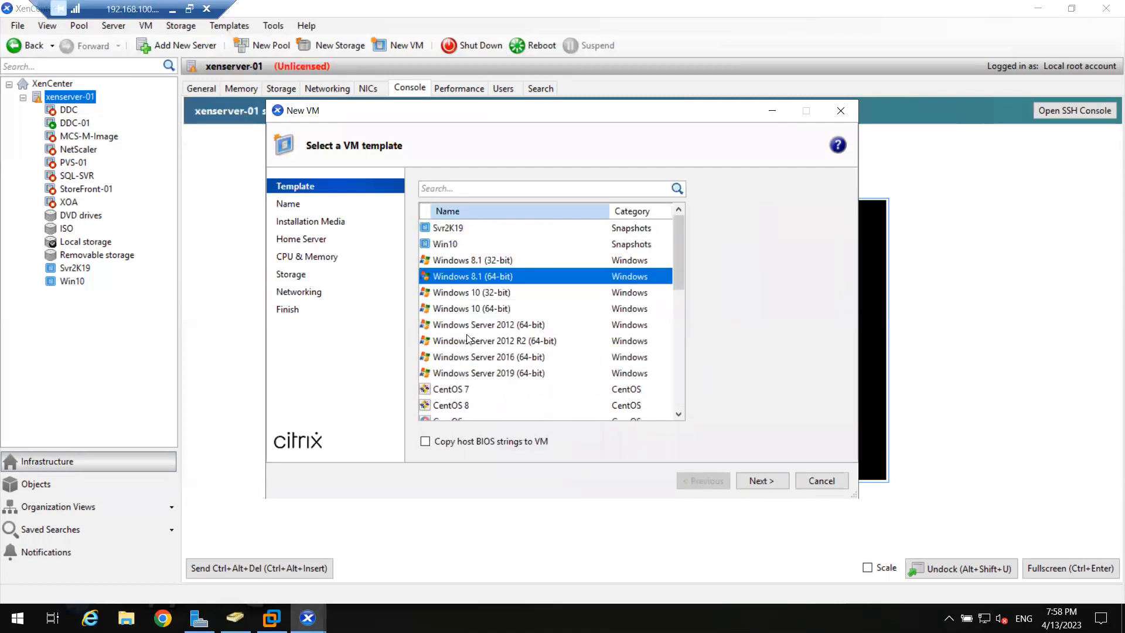
{"action": "left_click", "coordinate": [469, 340]}
{"action": "left_click", "coordinate": [756, 477]}
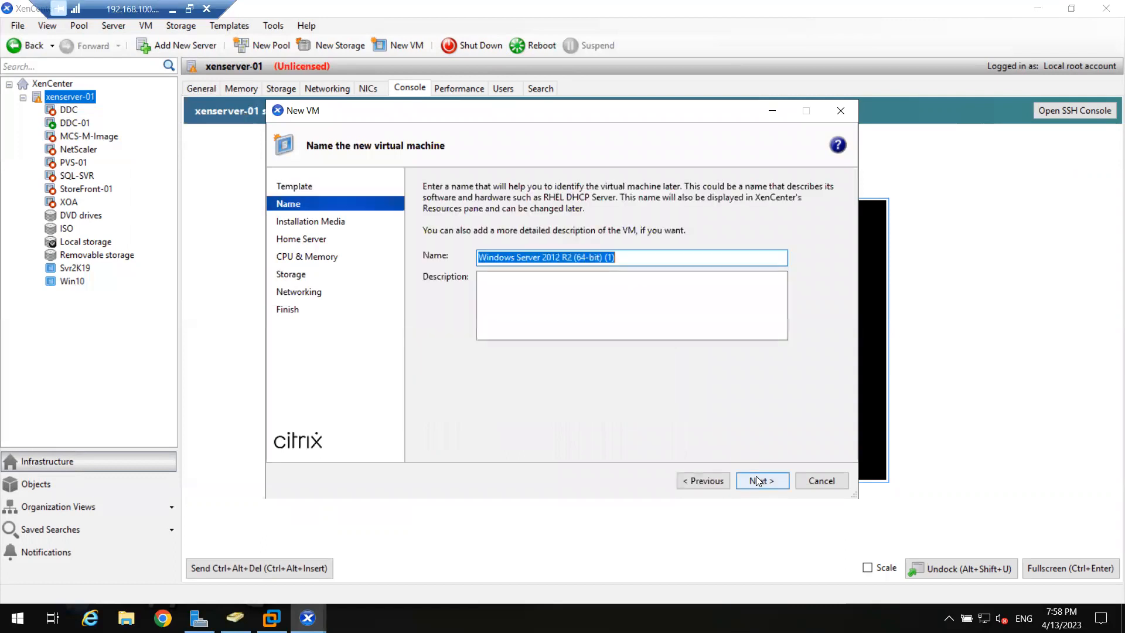
Review the New VM wizard's installation media, CPU and memory, storage, networking and summary pages, and cancel without creating the VM
{"action": "left_click", "coordinate": [758, 481]}
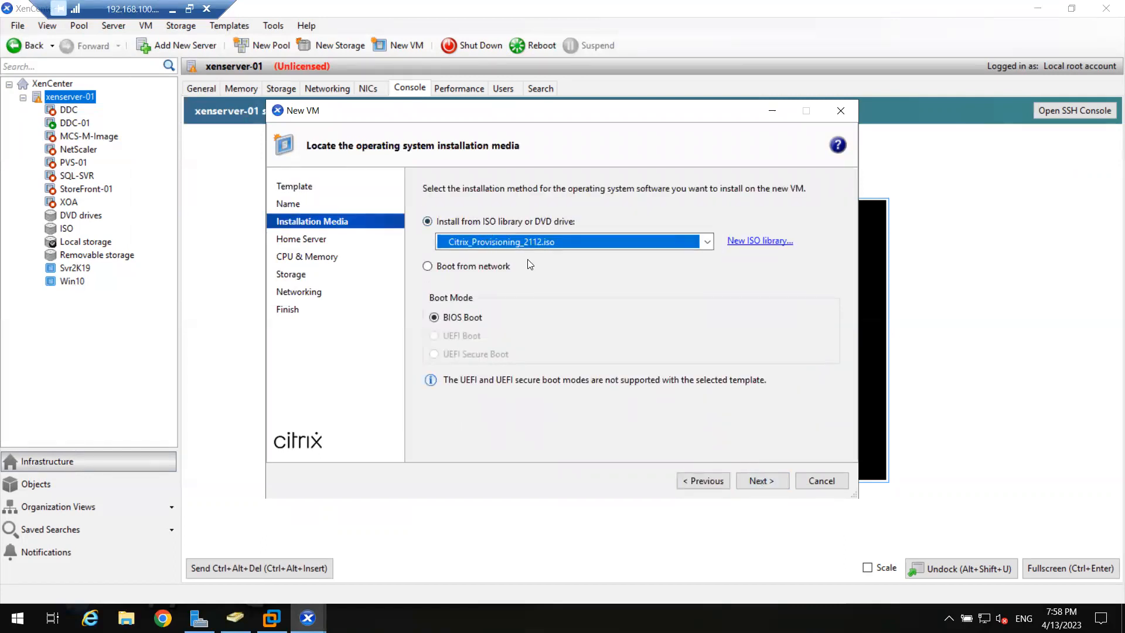
{"action": "left_click", "coordinate": [761, 481]}
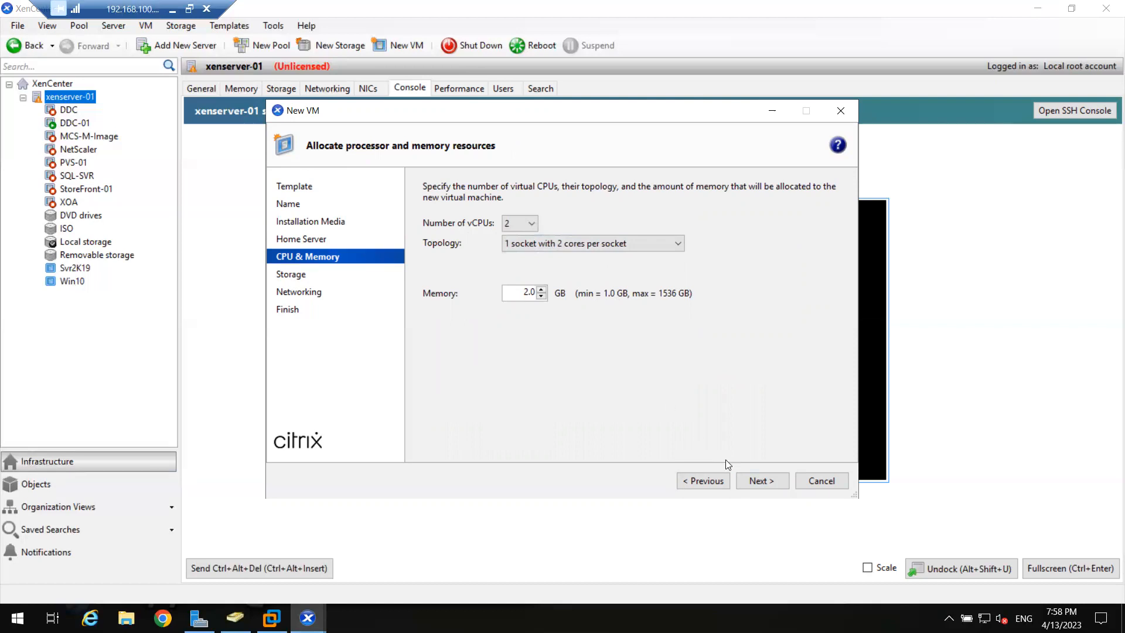
{"action": "left_click", "coordinate": [752, 480]}
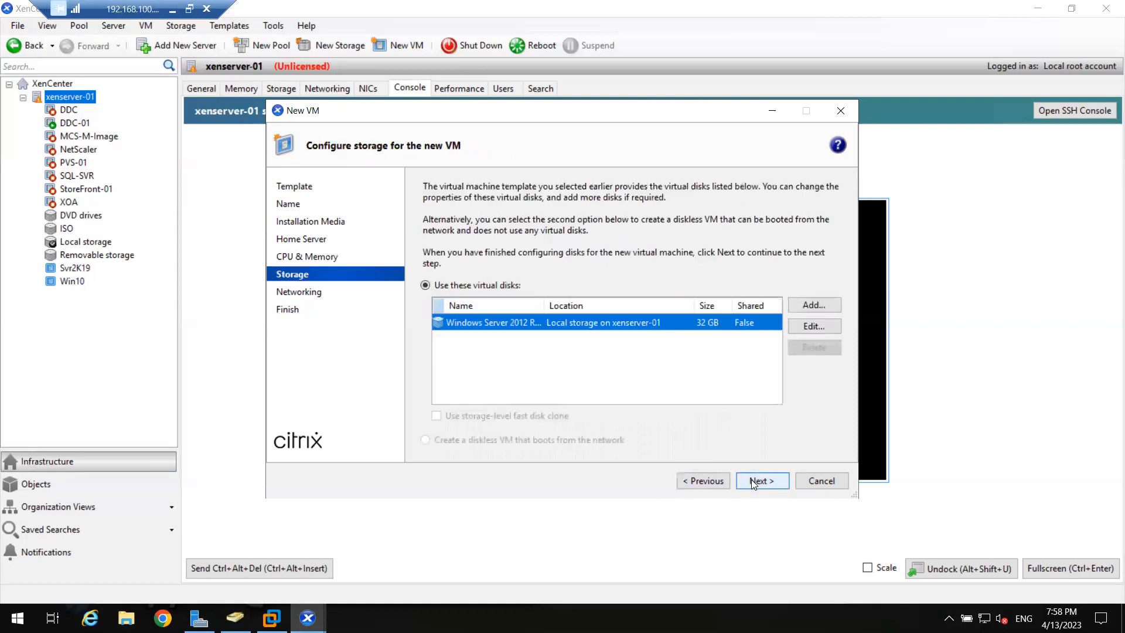
{"action": "left_click", "coordinate": [615, 327]}
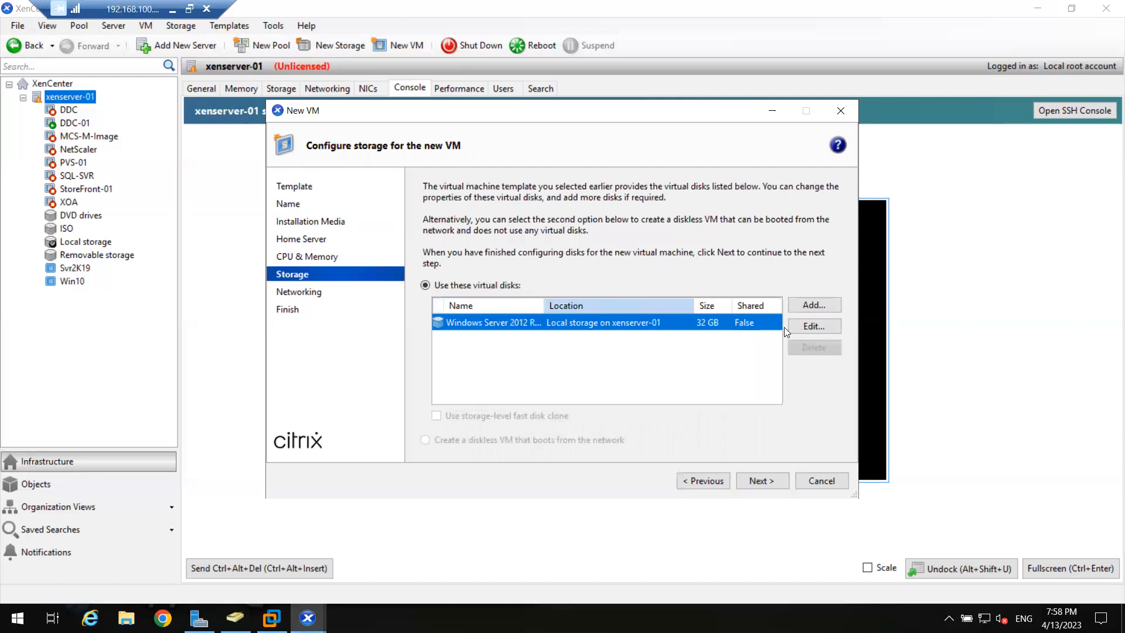
{"action": "left_click", "coordinate": [814, 326]}
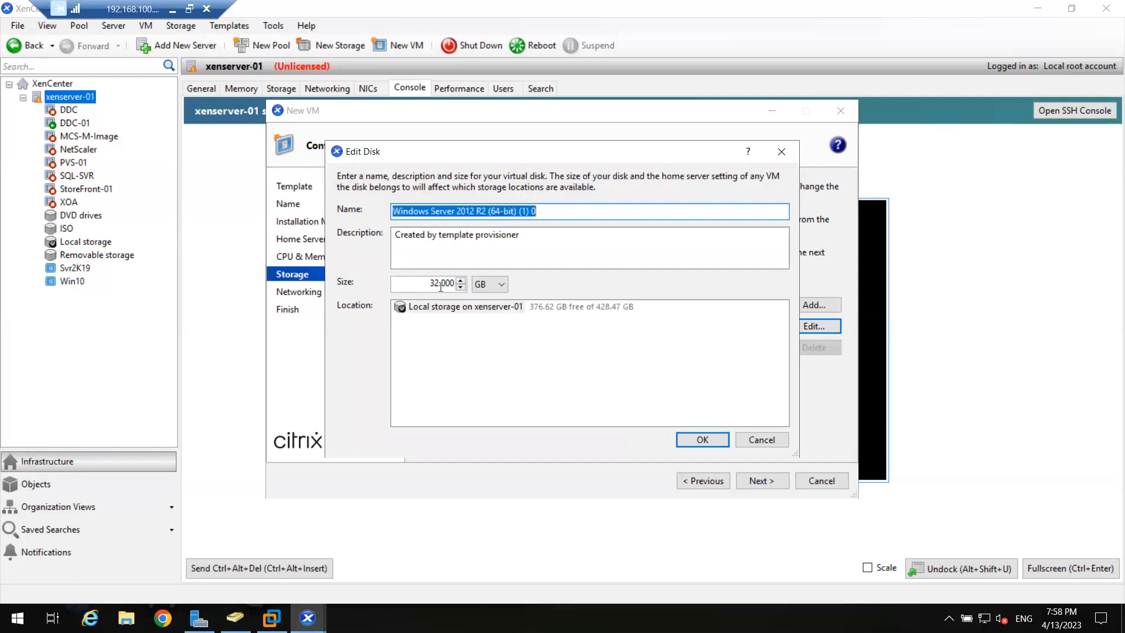
{"action": "left_click", "coordinate": [764, 439]}
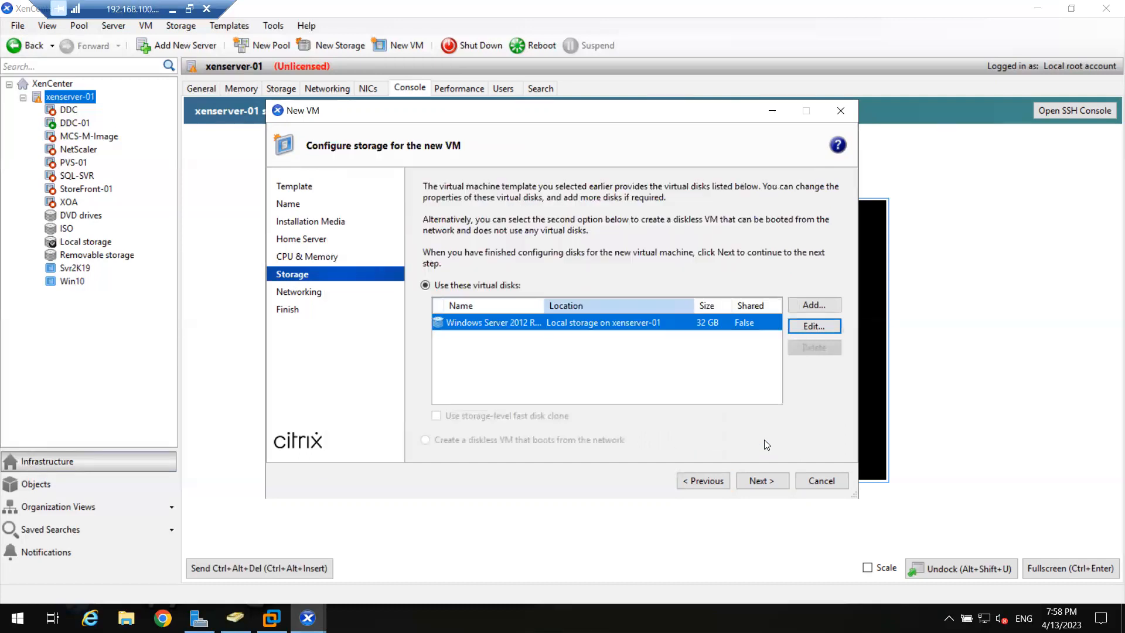
{"action": "left_click", "coordinate": [759, 482]}
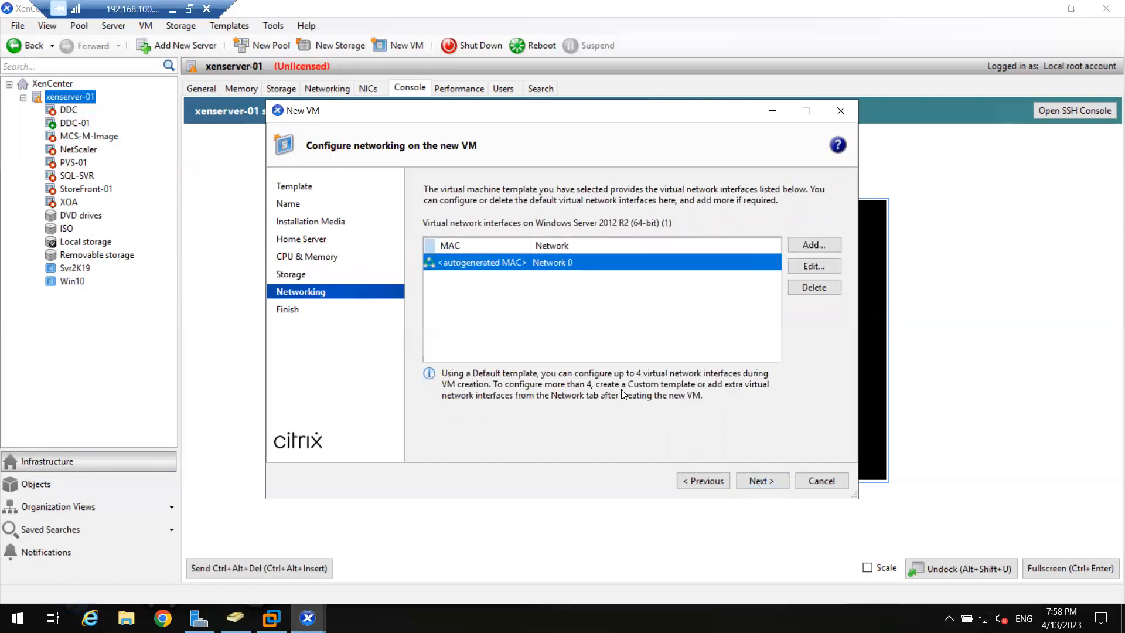
{"action": "left_click", "coordinate": [760, 483]}
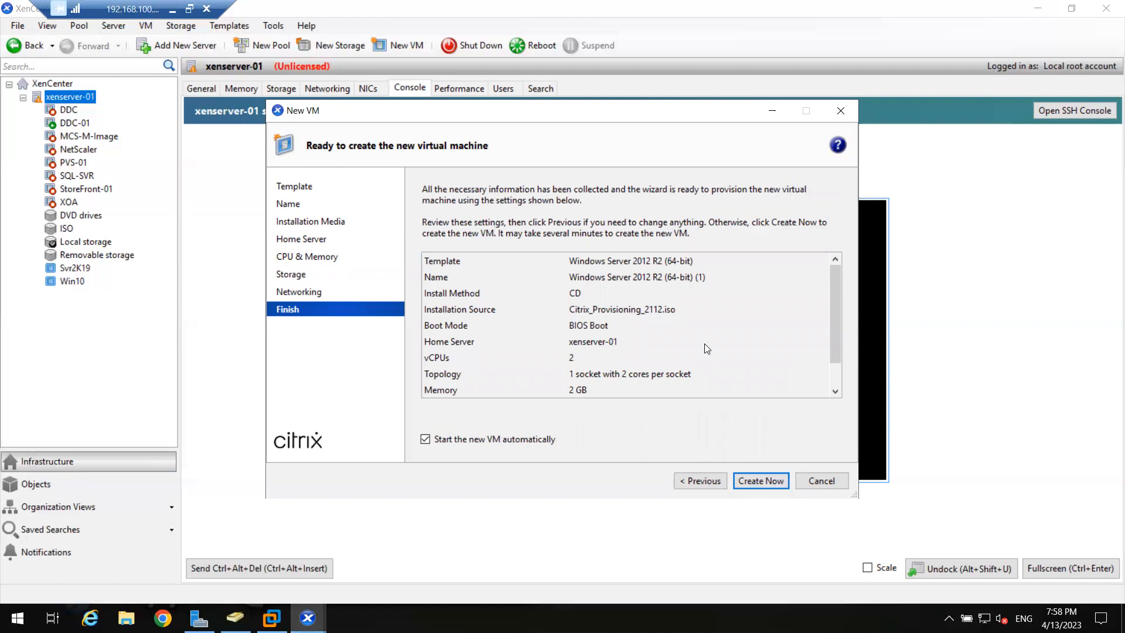
{"action": "left_click", "coordinate": [823, 481]}
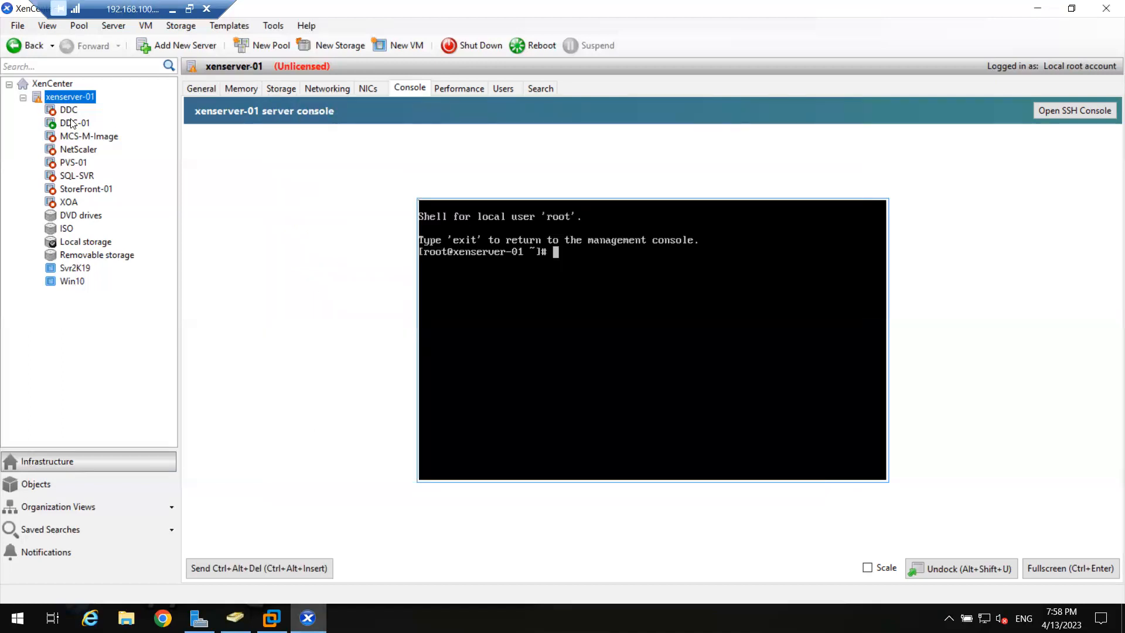
View the DDC-01 virtual machine's console in full screen and return it to the windowed view
{"action": "left_click", "coordinate": [71, 121]}
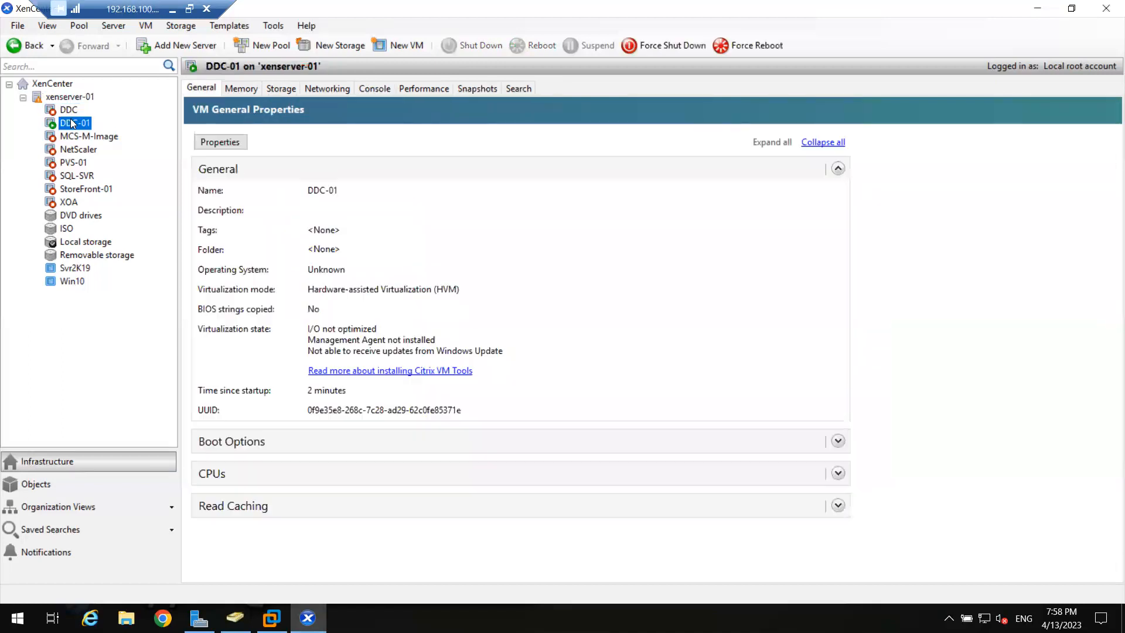
{"action": "left_click", "coordinate": [365, 92]}
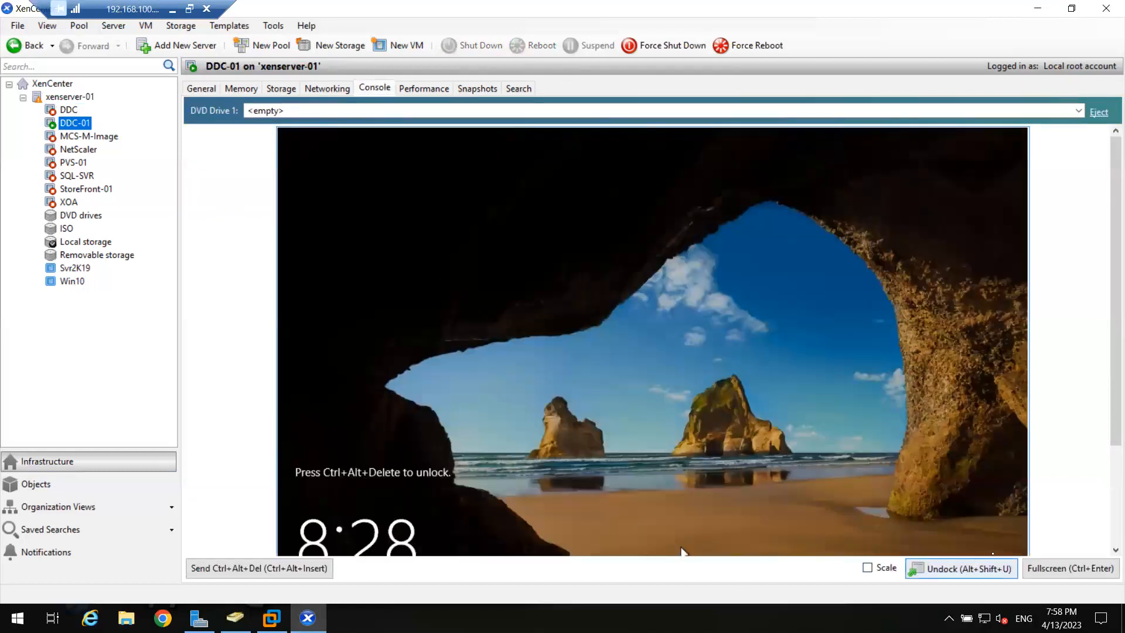
{"action": "left_click", "coordinate": [1049, 572]}
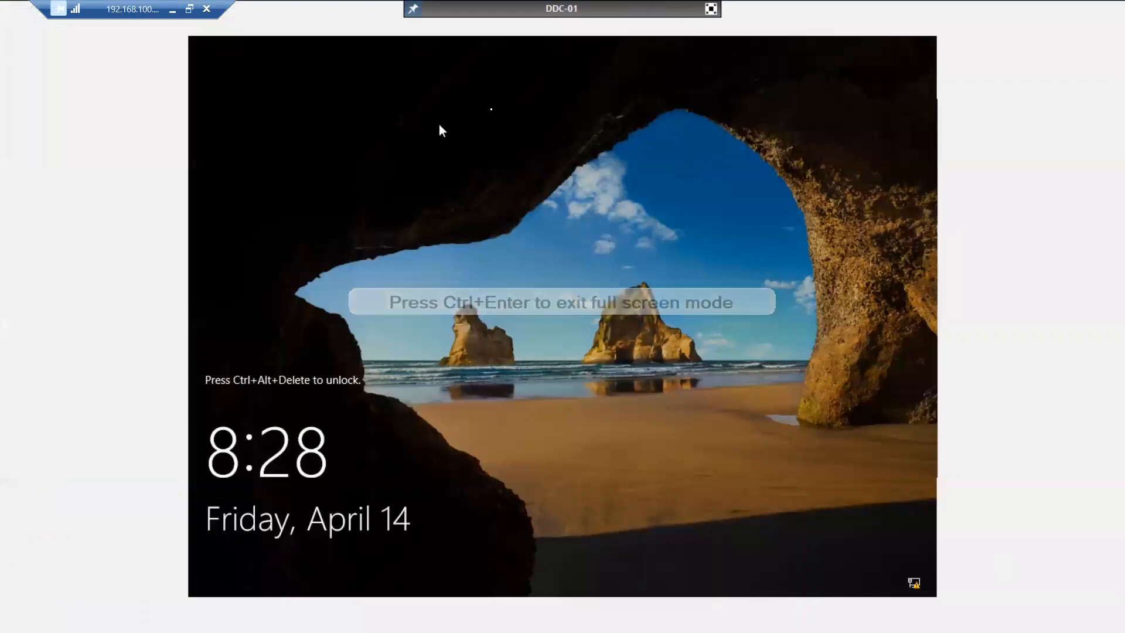
{"action": "left_click", "coordinate": [712, 10]}
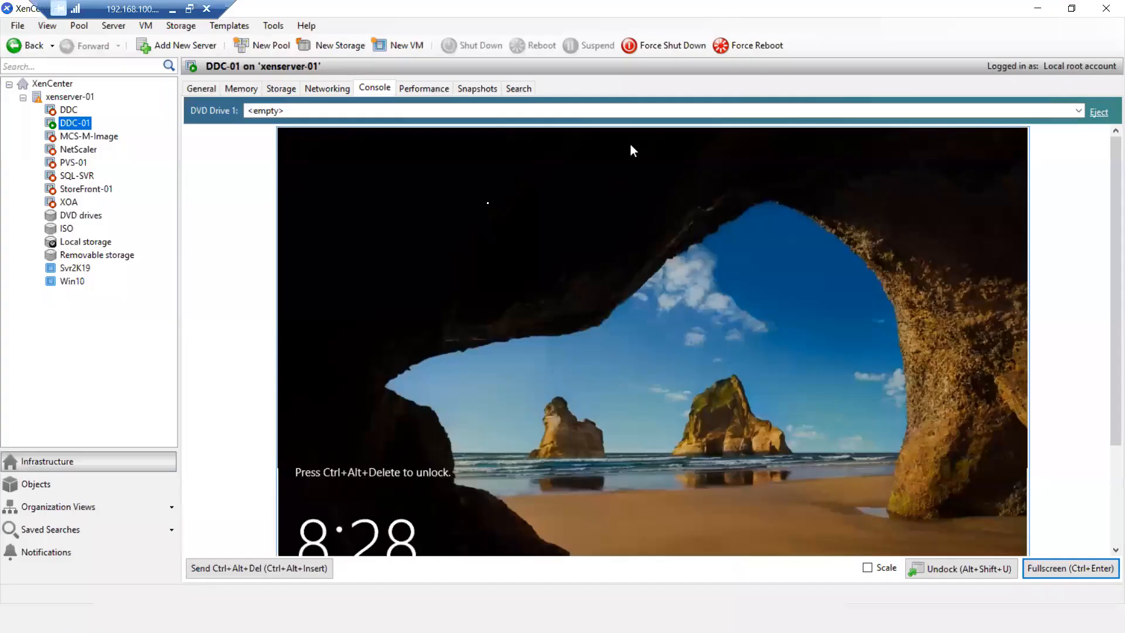
Unlock DDC-01 and sign in through its full-screen console as Other user with the account username and password
{"action": "left_click", "coordinate": [261, 573]}
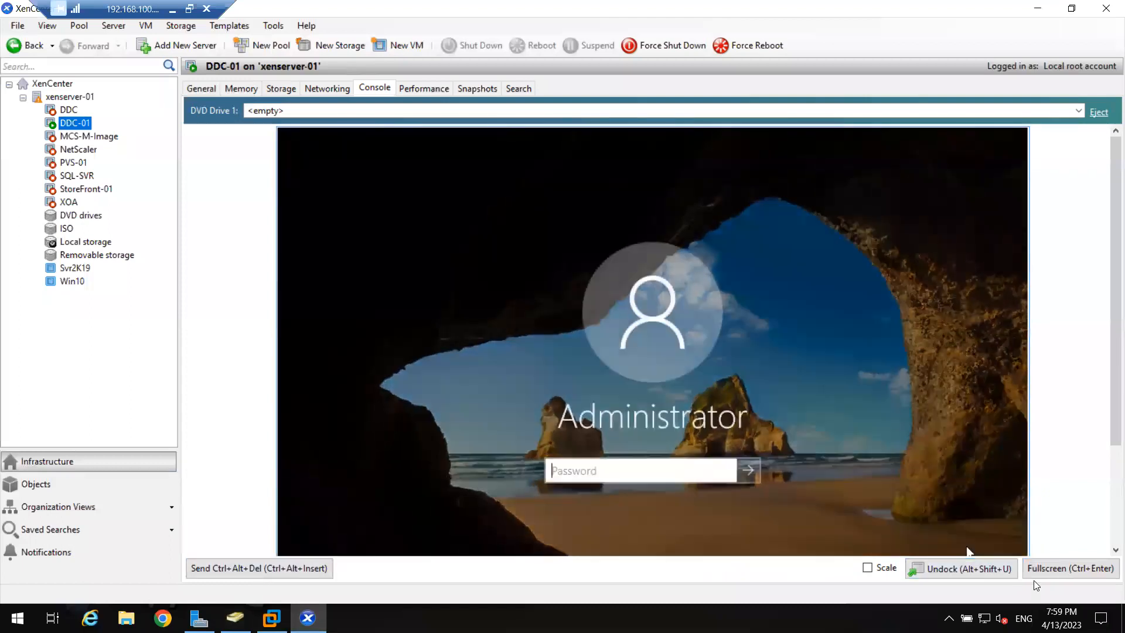
{"action": "left_click", "coordinate": [1035, 584]}
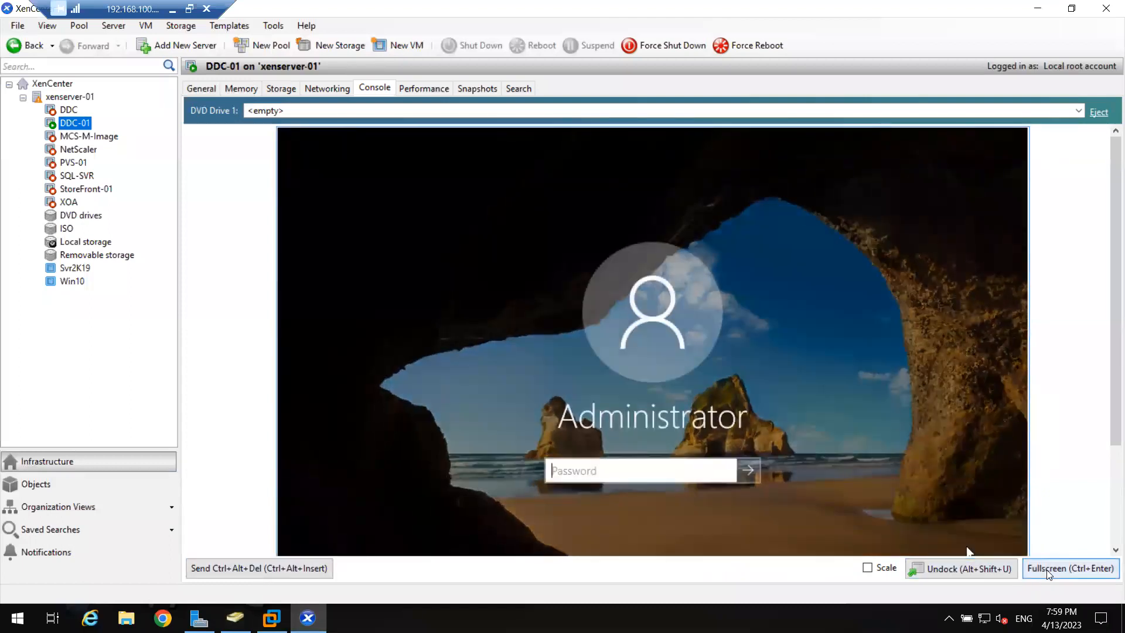
{"action": "left_click", "coordinate": [288, 553]}
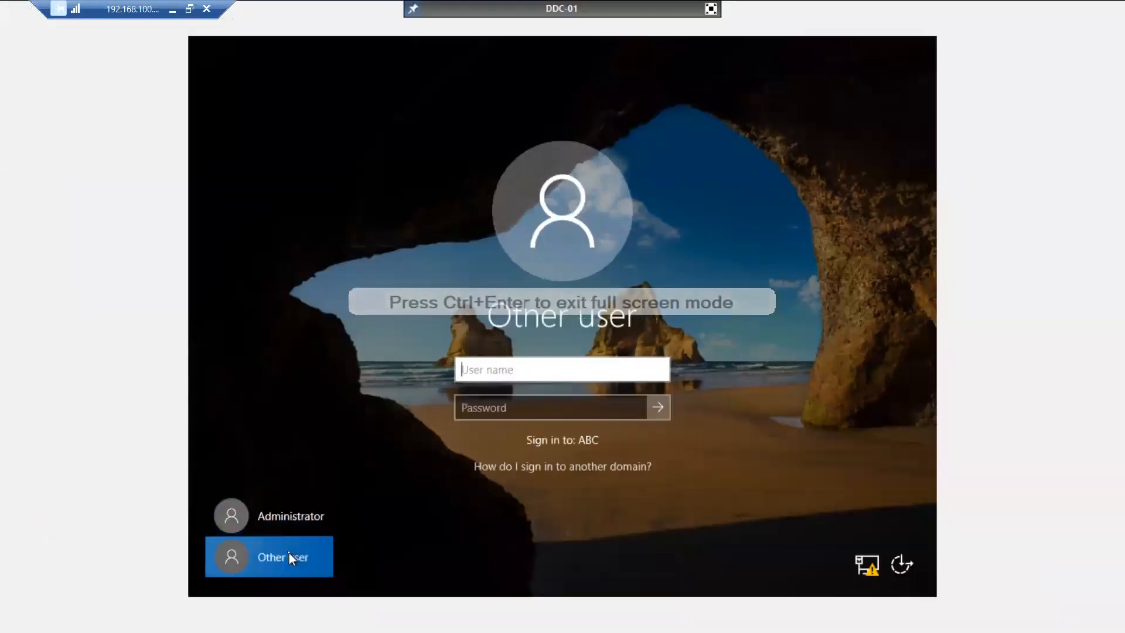
{"action": "type", "text": "m"}
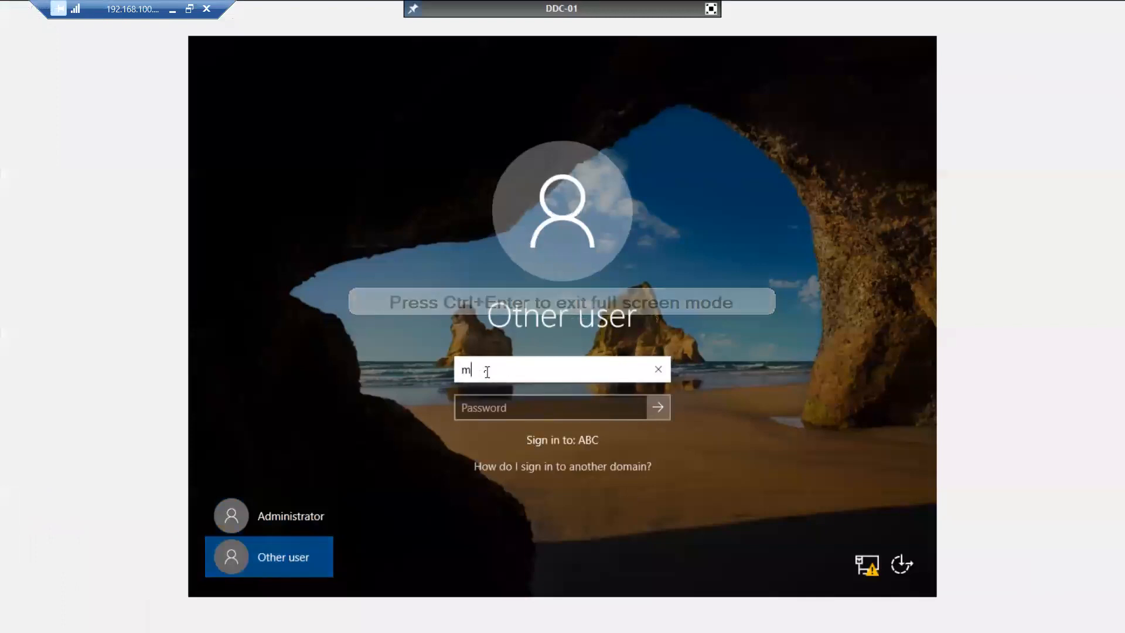
{"action": "type", "text": "s185426"}
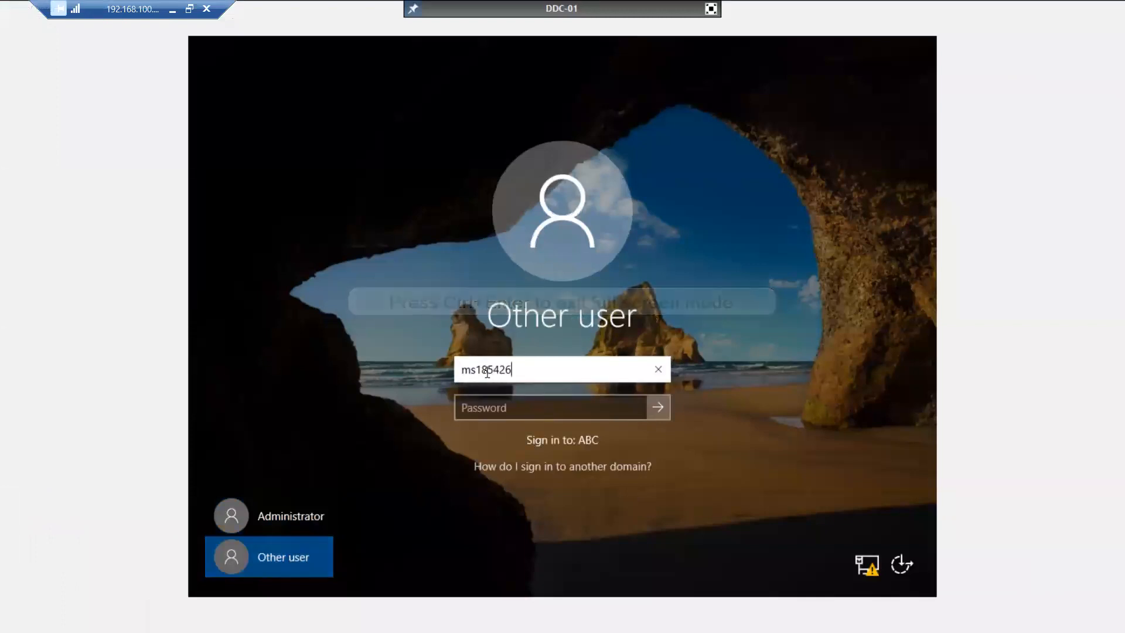
{"action": "key", "text": "Tab"}
{"action": "type", "text": "******"}
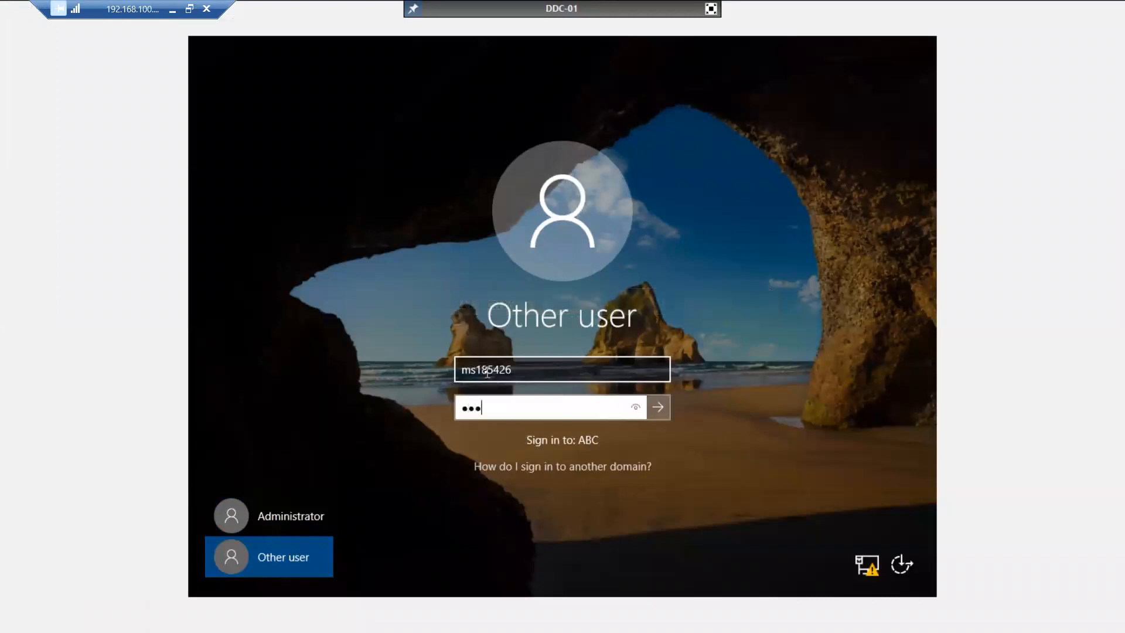
{"action": "type", "text": "***"}
{"action": "key", "text": "Return"}
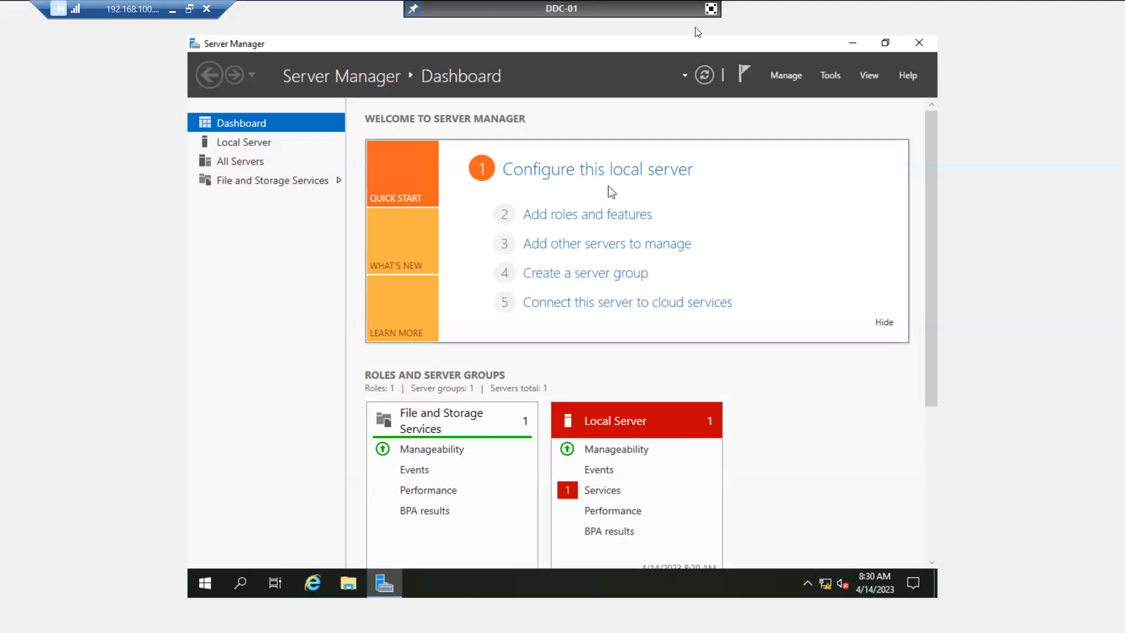
Minimize Server Manager on DDC-01 and exit the console's full-screen mode
{"action": "left_click", "coordinate": [853, 43]}
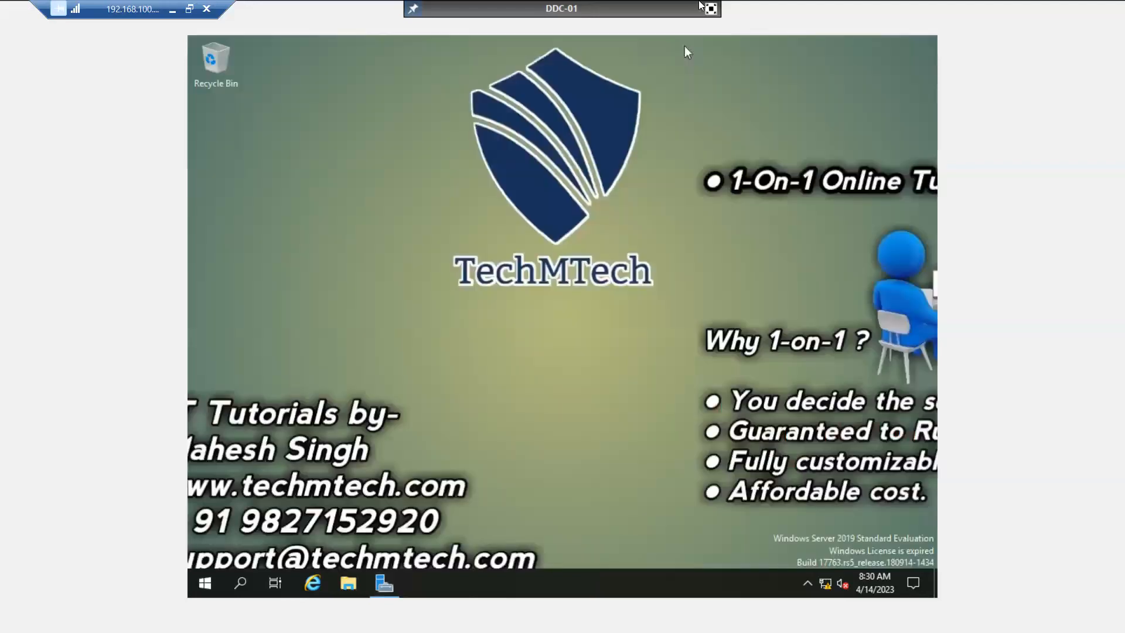
{"action": "left_click", "coordinate": [711, 8]}
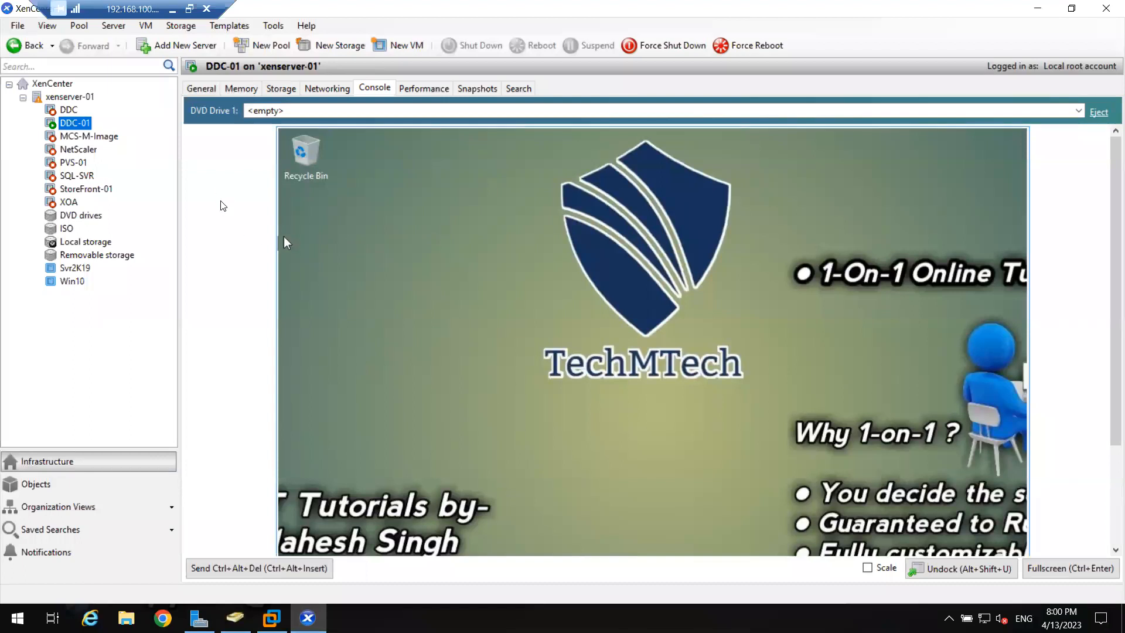
Start a new storage repository on xenserver-01 as a Windows File Sharing (SMB/CIFS) ISO library, keeping the name SMB ISO library
{"action": "left_click", "coordinate": [70, 99]}
{"action": "right_click", "coordinate": [70, 99]}
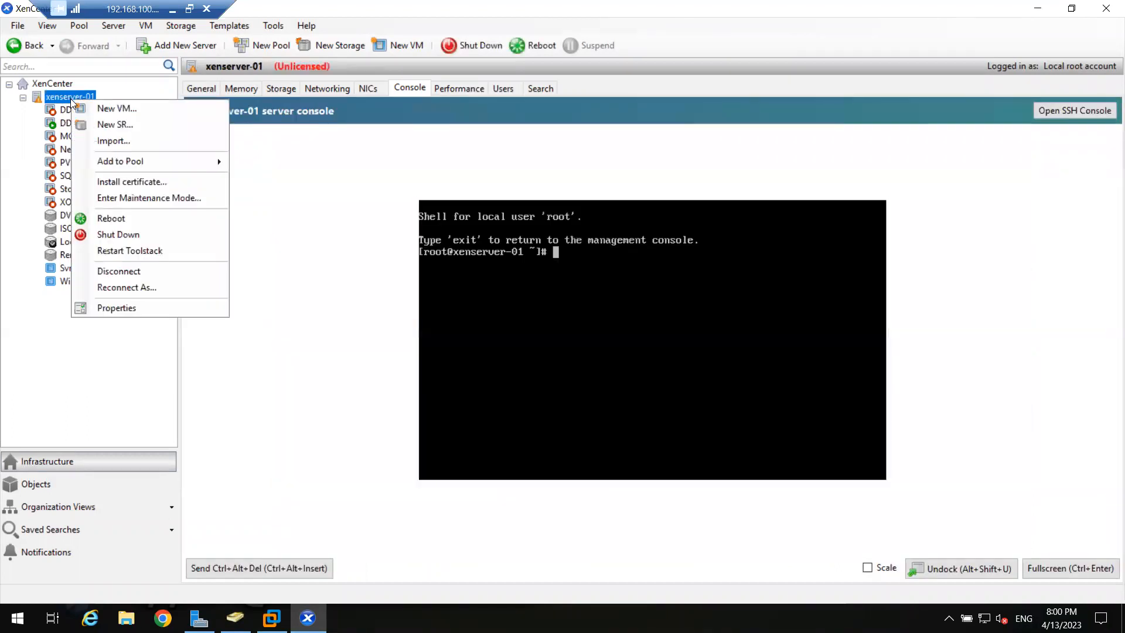
{"action": "left_click", "coordinate": [100, 125]}
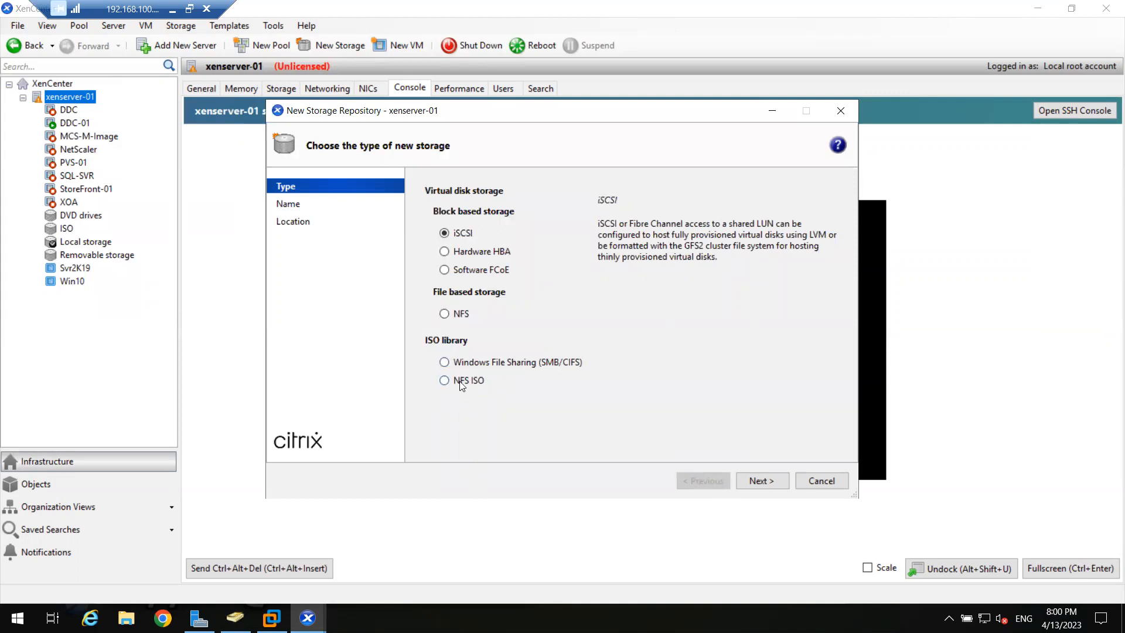
{"action": "left_click", "coordinate": [467, 363]}
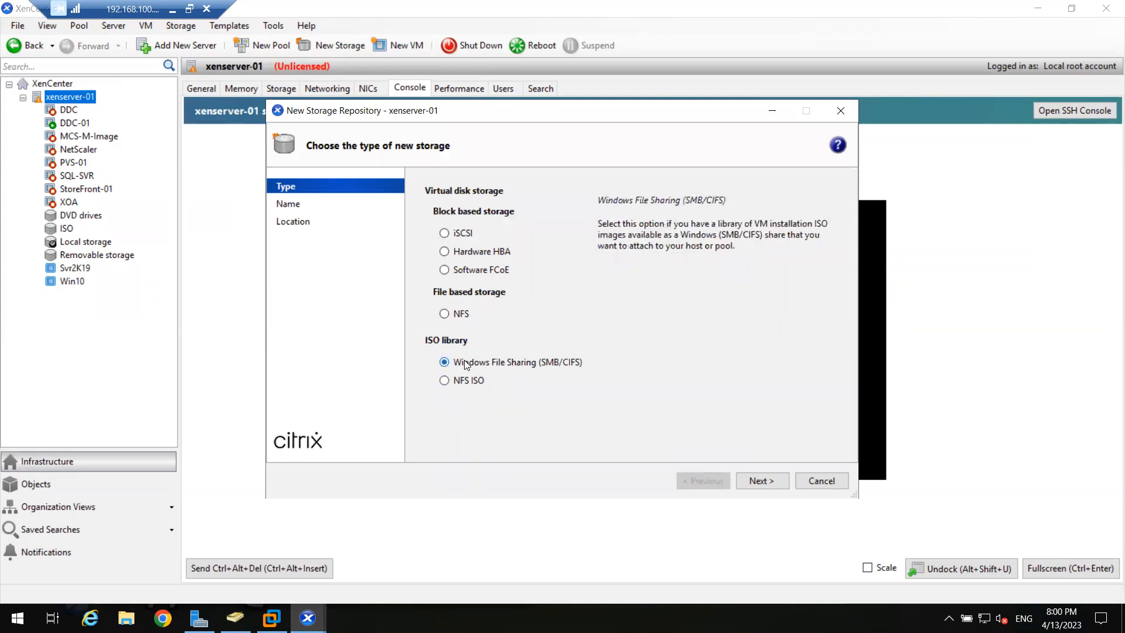
{"action": "left_click", "coordinate": [759, 480]}
{"action": "double_click", "coordinate": [528, 223]}
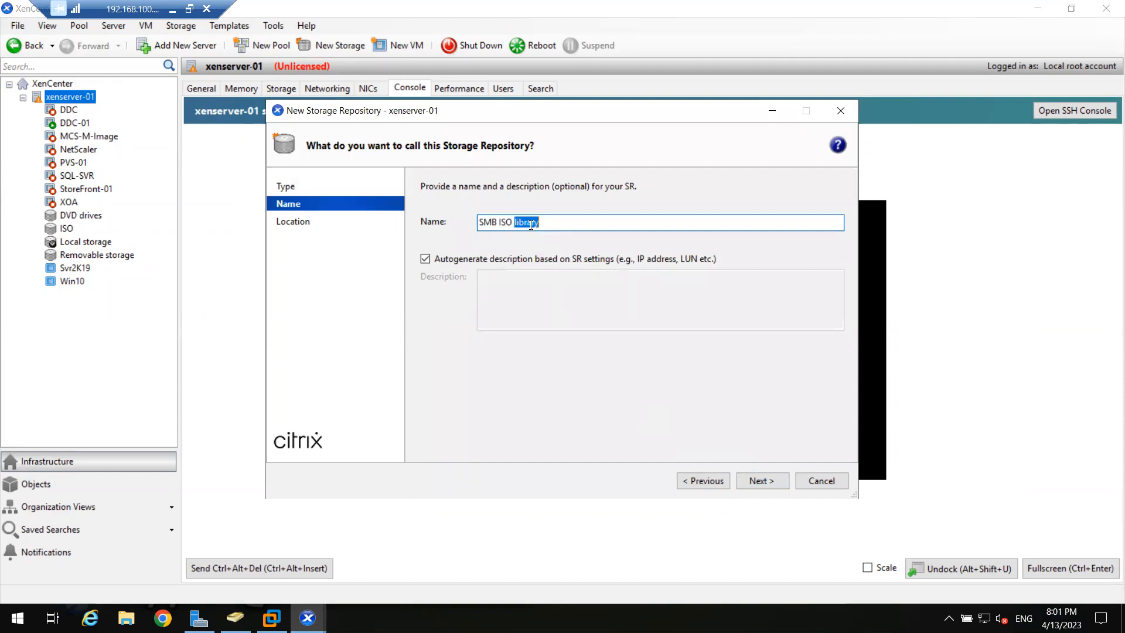
{"action": "left_click", "coordinate": [746, 481]}
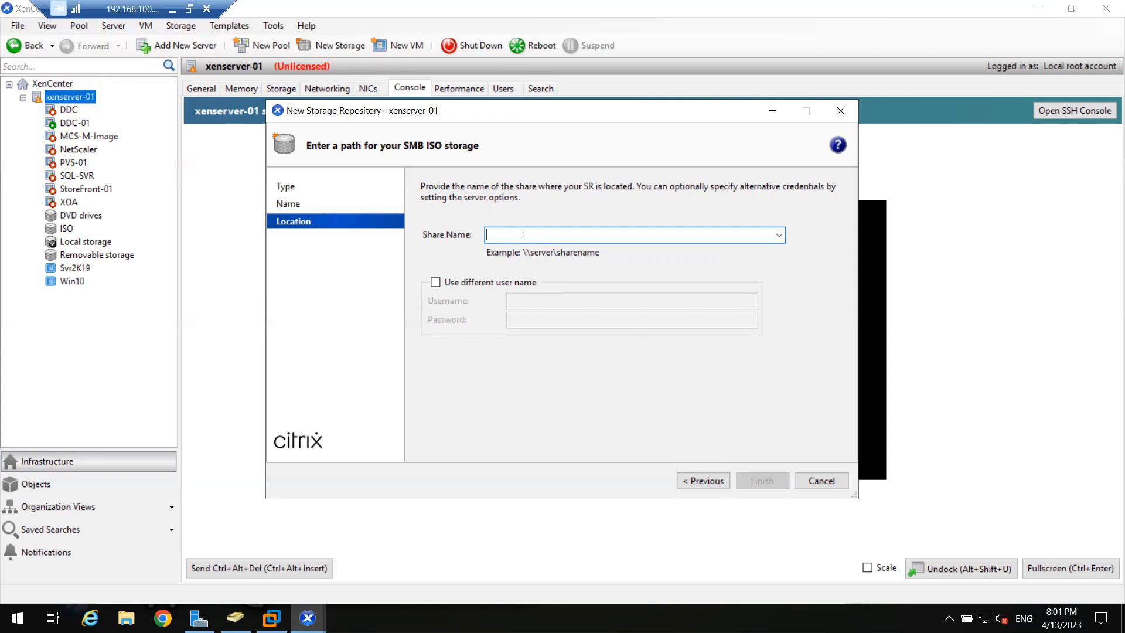
Try entering a server share path for the SMB ISO storage, clear the entry and cancel the storage repository wizard
{"action": "type", "text": "\\\\1"}
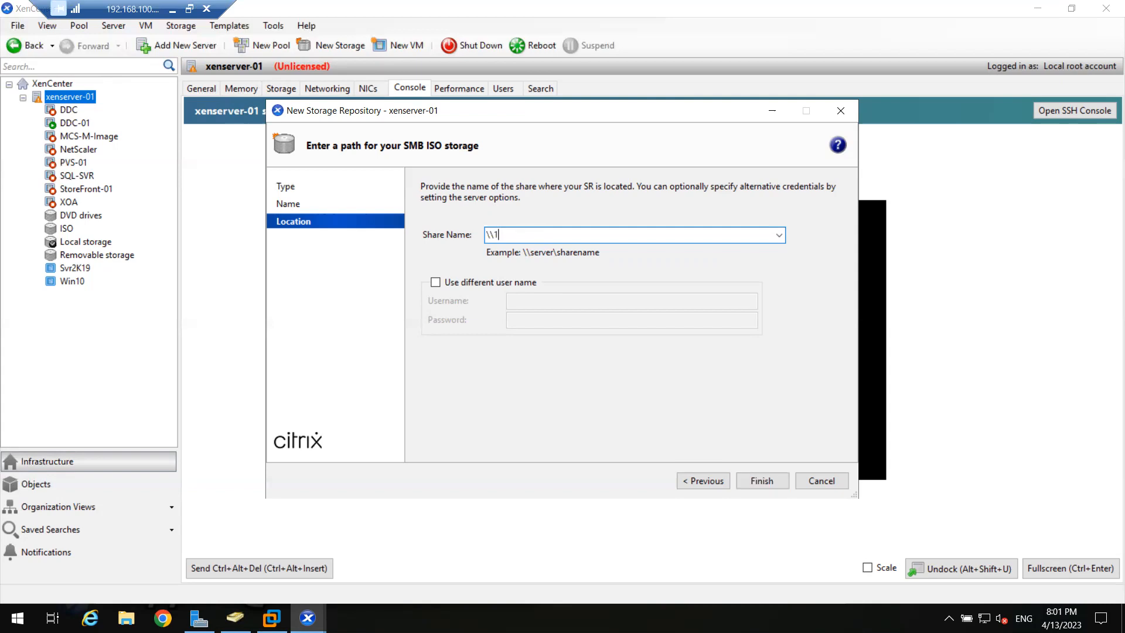
{"action": "type", "text": "9256565656565"}
{"action": "key", "text": "BackSpace"}
{"action": "key", "text": "BackSpace"}
{"action": "key", "text": "BackSpace"}
{"action": "key", "text": "BackSpace"}
{"action": "key", "text": "BackSpace"}
{"action": "key", "text": "BackSpace"}
{"action": "key", "text": "BackSpace"}
{"action": "key", "text": "BackSpace"}
{"action": "key", "text": "BackSpace"}
{"action": "key", "text": "BackSpace"}
{"action": "key", "text": "BackSpace"}
{"action": "key", "text": "BackSpace"}
{"action": "key", "text": "BackSpace"}
{"action": "key", "text": "BackSpace"}
{"action": "key", "text": "BackSpace"}
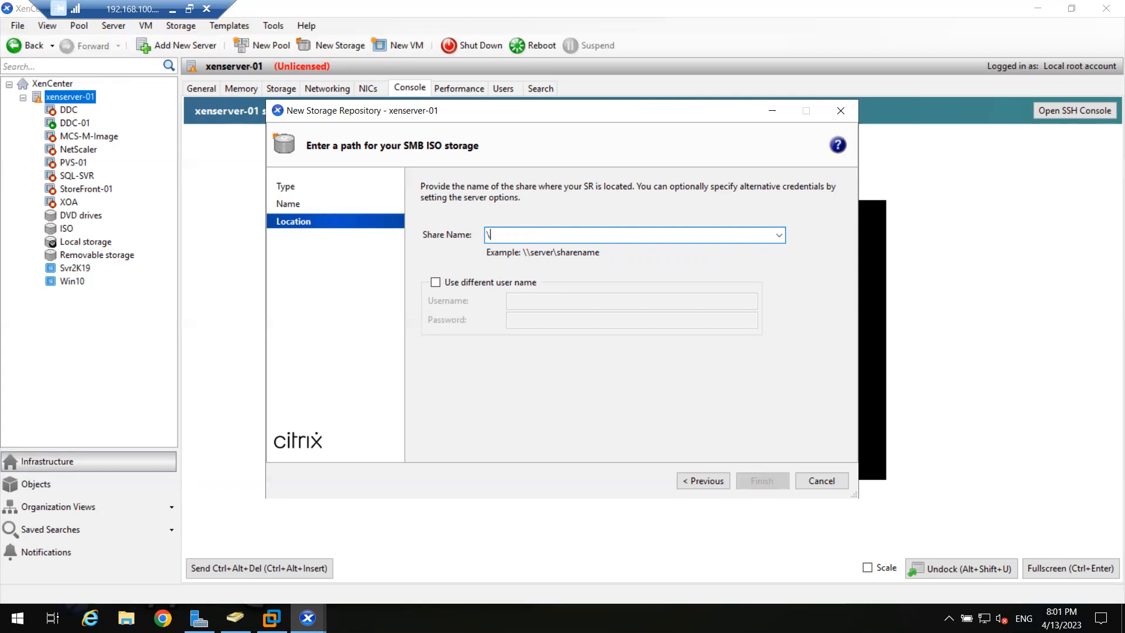
{"action": "left_click", "coordinate": [815, 484]}
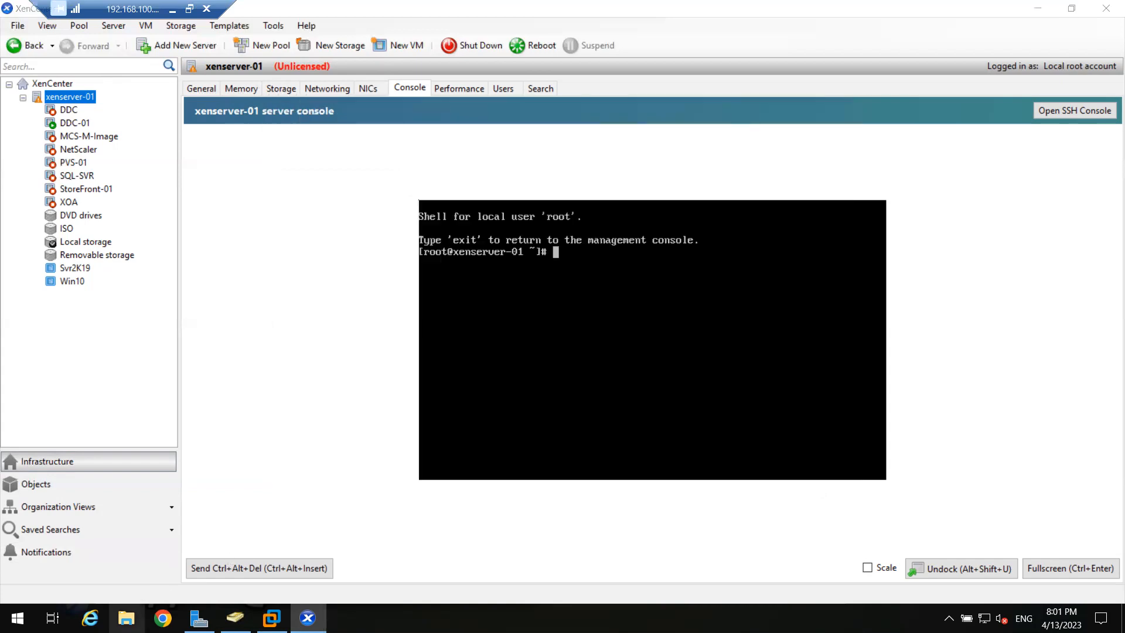
Switch to File Explorer, look through the Soft folder on drive C, and return to the drive's root
{"action": "key", "text": "super+e"}
{"action": "double_click", "coordinate": [225, 203]}
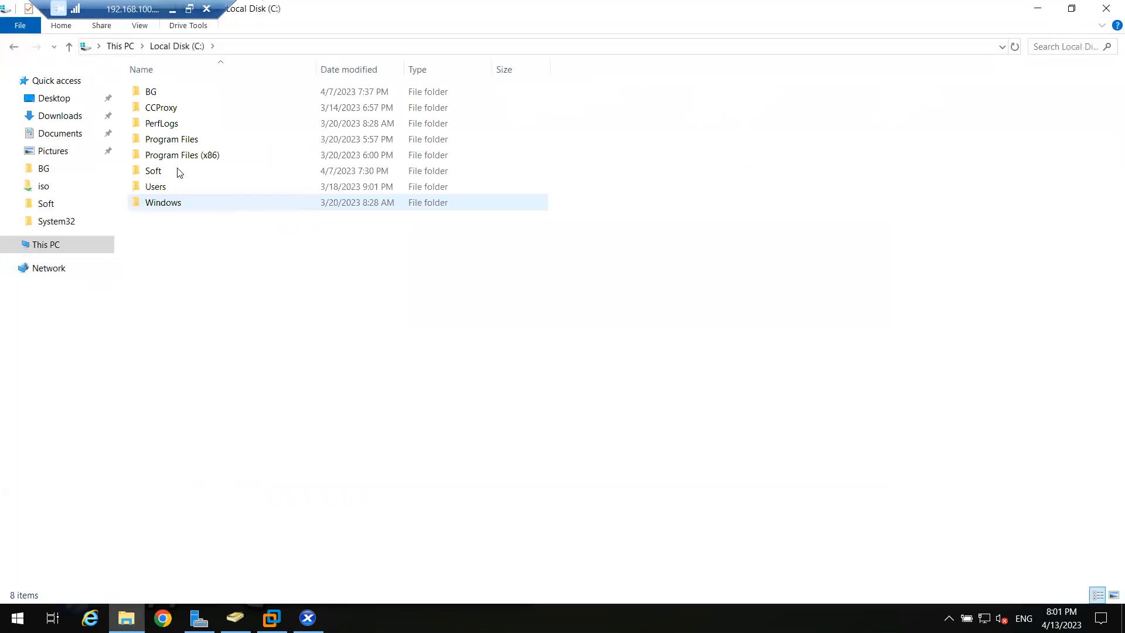
{"action": "left_click", "coordinate": [164, 174]}
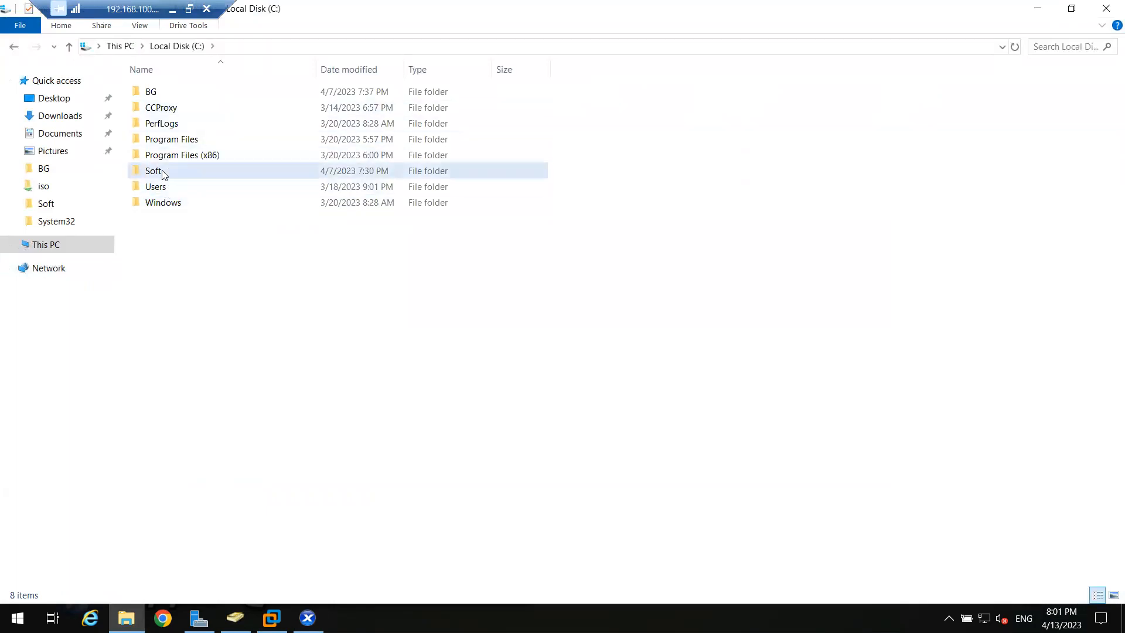
{"action": "double_click", "coordinate": [164, 174]}
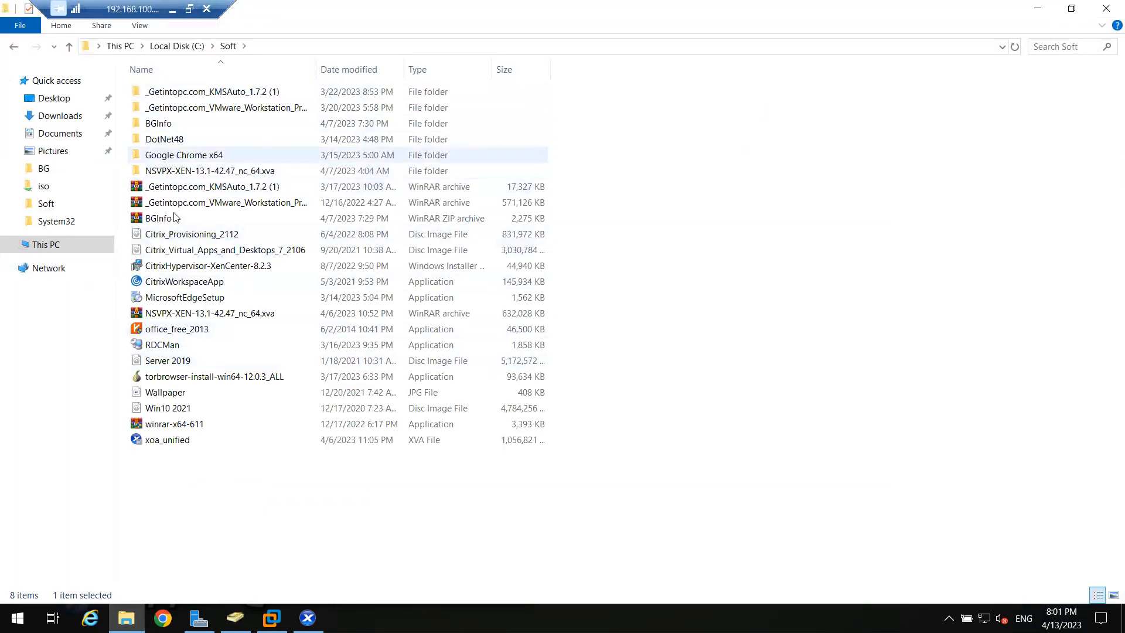
{"action": "left_click", "coordinate": [177, 47]}
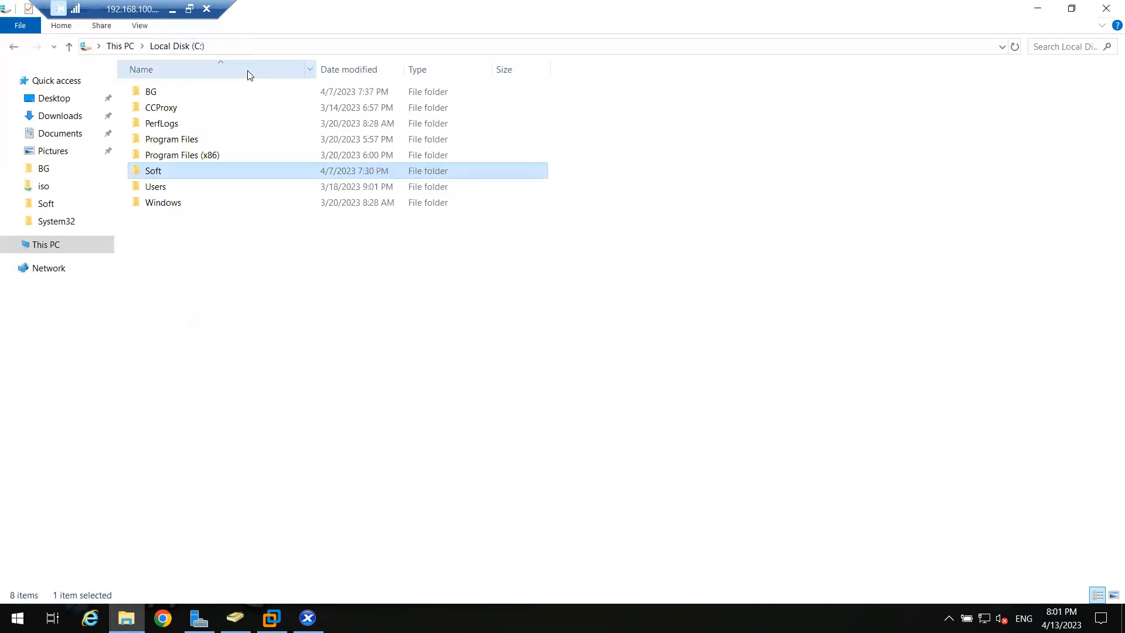
Check the network path in the Soft folder's sharing properties and close them without changes
{"action": "right_click", "coordinate": [180, 180]}
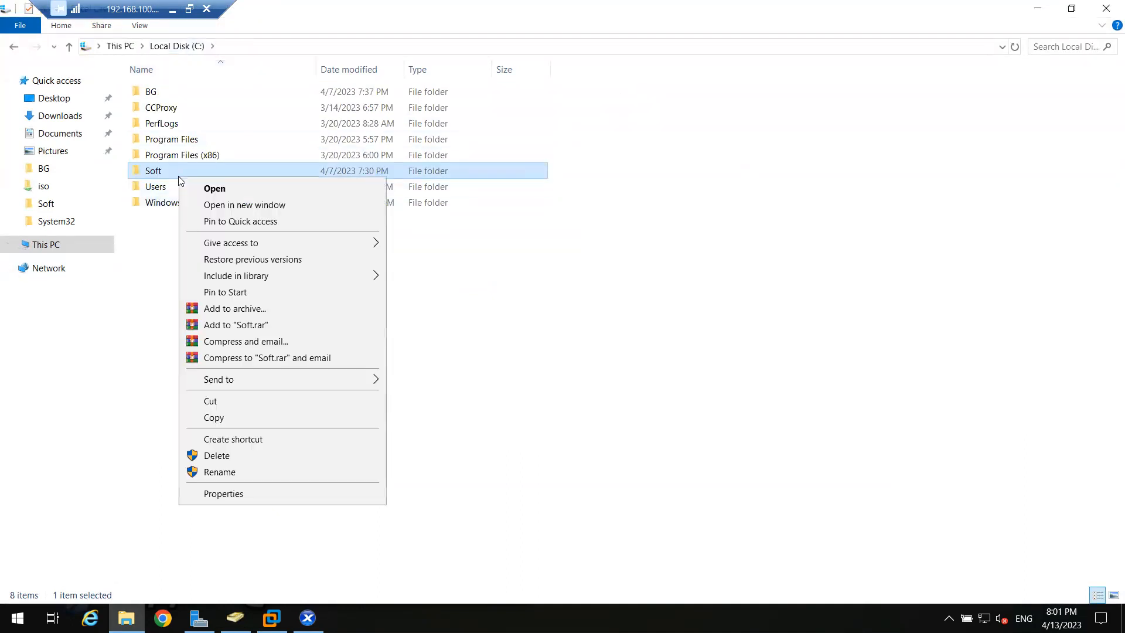
{"action": "left_click", "coordinate": [235, 497]}
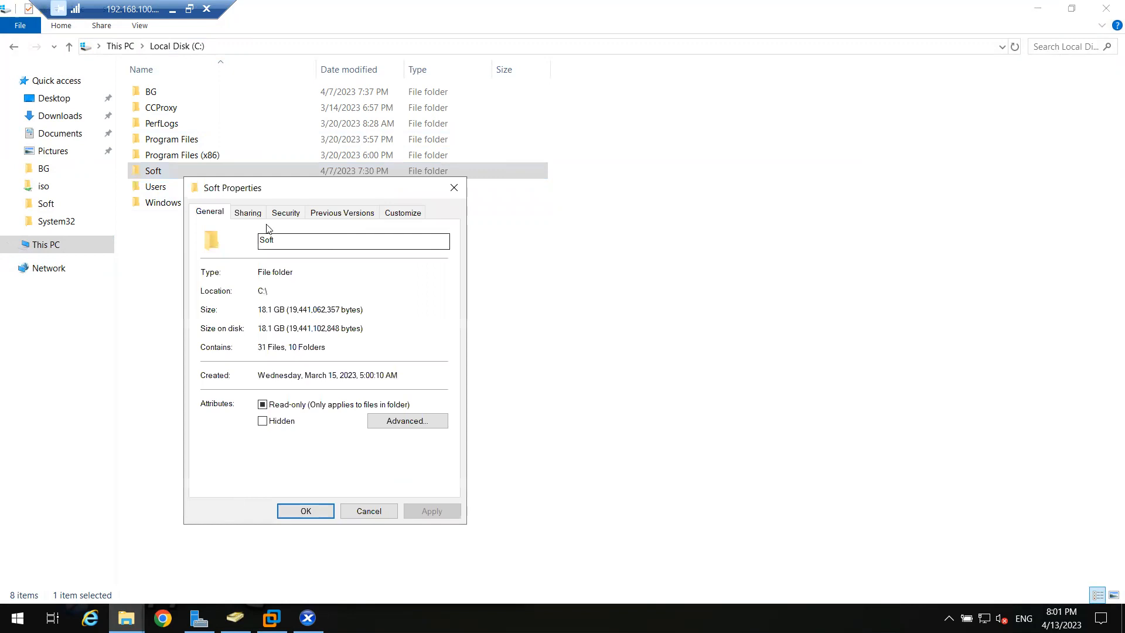
{"action": "left_click", "coordinate": [249, 213]}
{"action": "left_click_drag", "start_coordinate": [246, 291], "coordinate": [173, 289]}
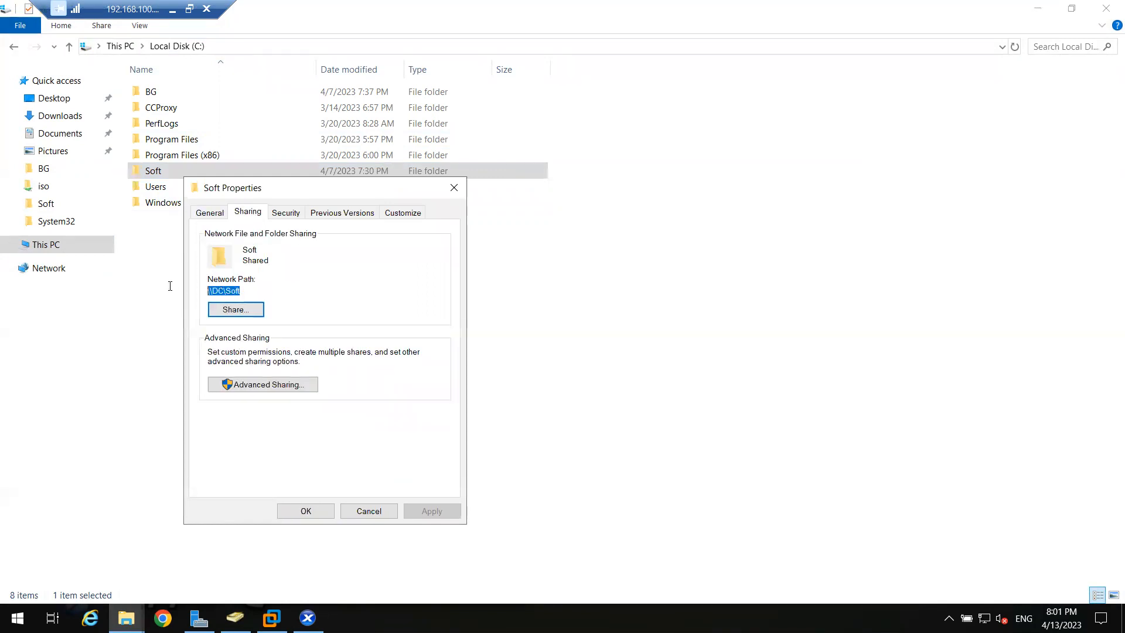
{"action": "left_click", "coordinate": [363, 512]}
Switch to XenCenter and examine the share path in the general properties of the ISO storage
{"action": "left_click", "coordinate": [308, 618]}
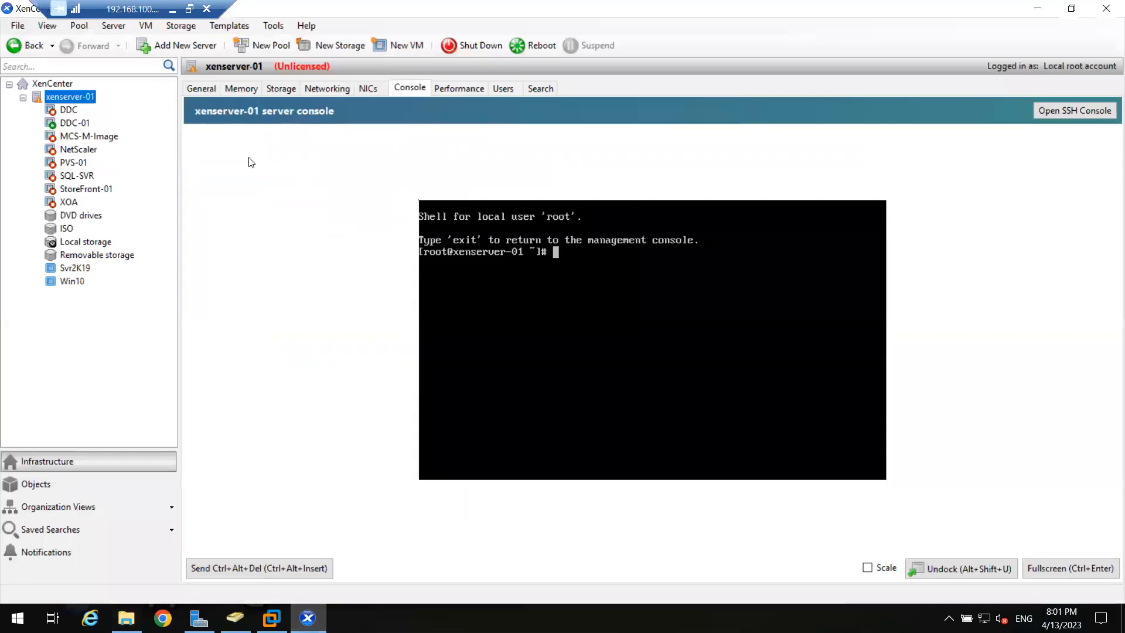
{"action": "left_click", "coordinate": [66, 229]}
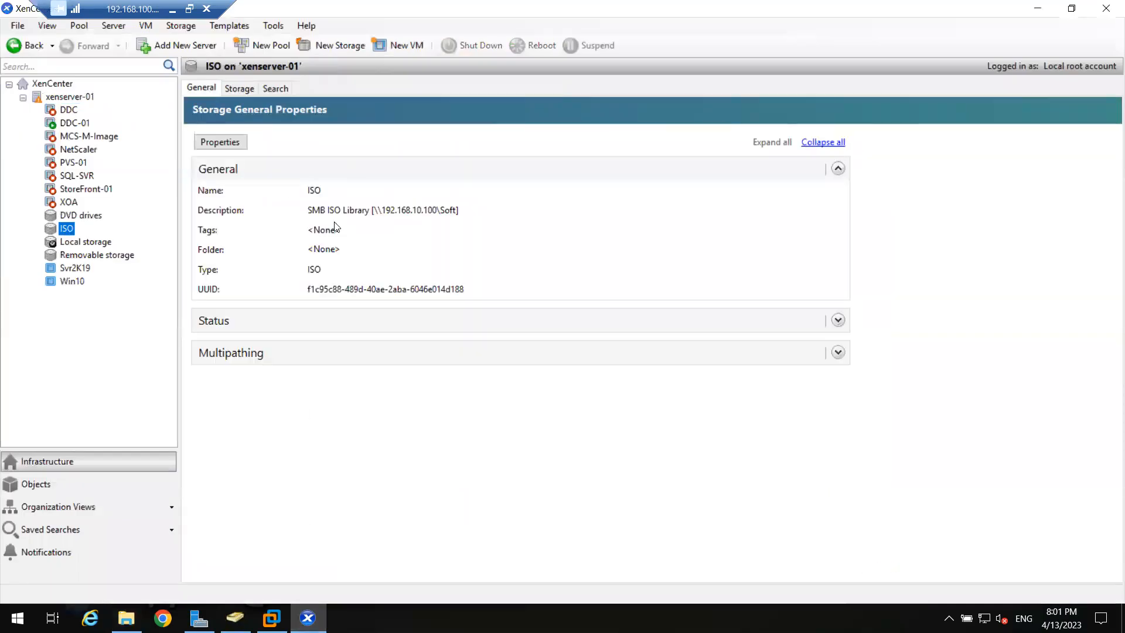
{"action": "left_click", "coordinate": [376, 214]}
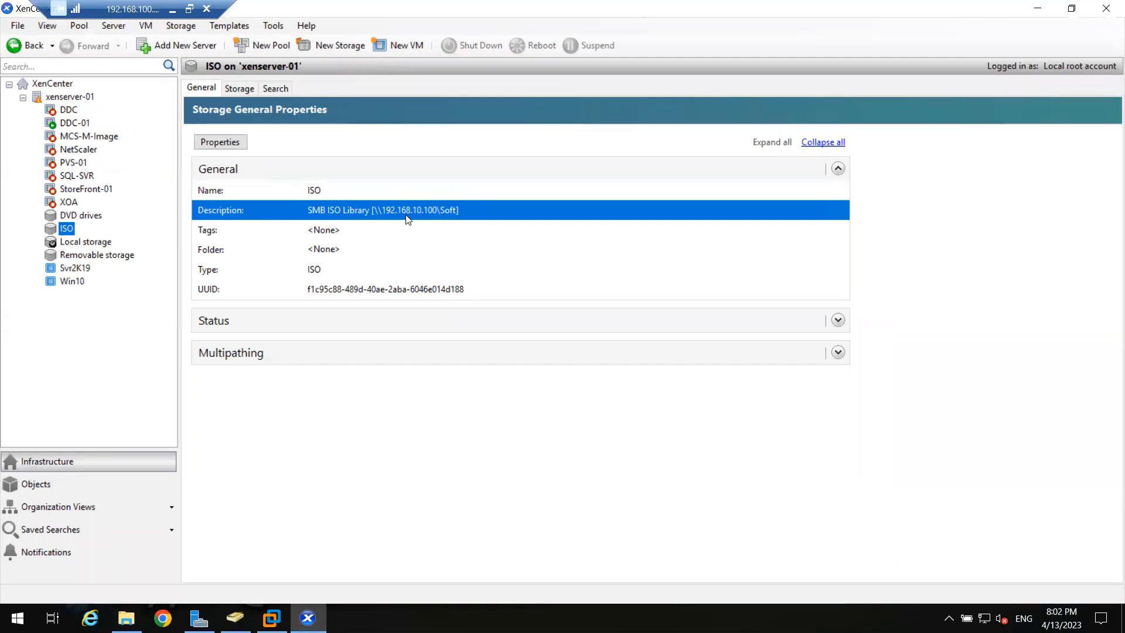
{"action": "key", "text": "super+r"}
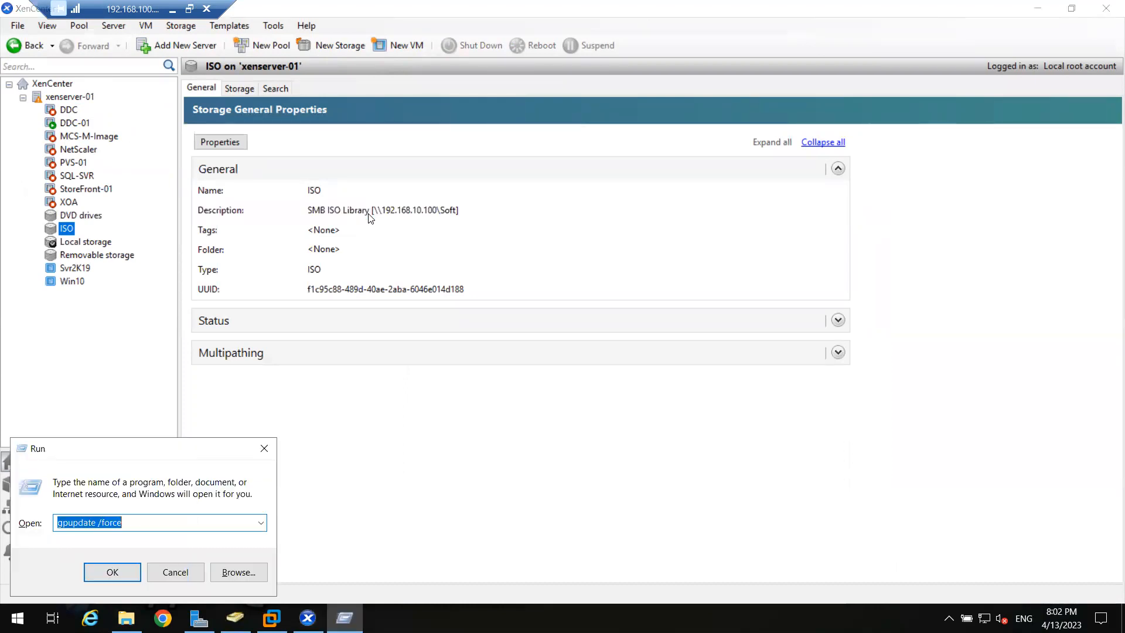
{"action": "left_click", "coordinate": [264, 448]}
Switch to Server Manager, open its DNS console and expand the ABC.COM forward lookup zone
{"action": "left_click", "coordinate": [235, 617]}
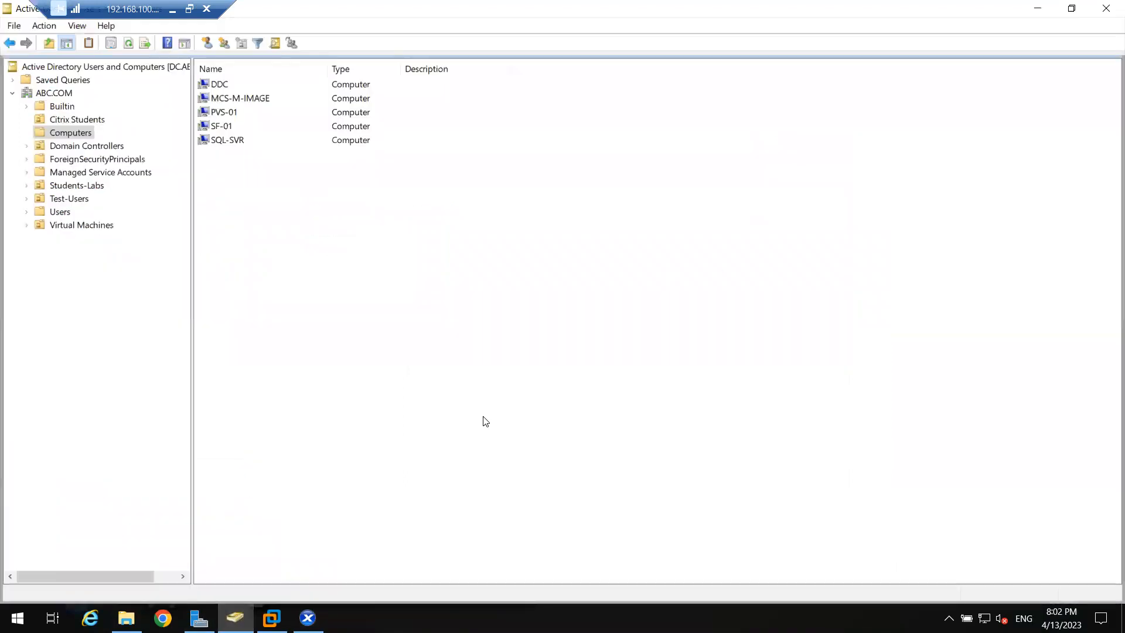
{"action": "left_click", "coordinate": [197, 617]}
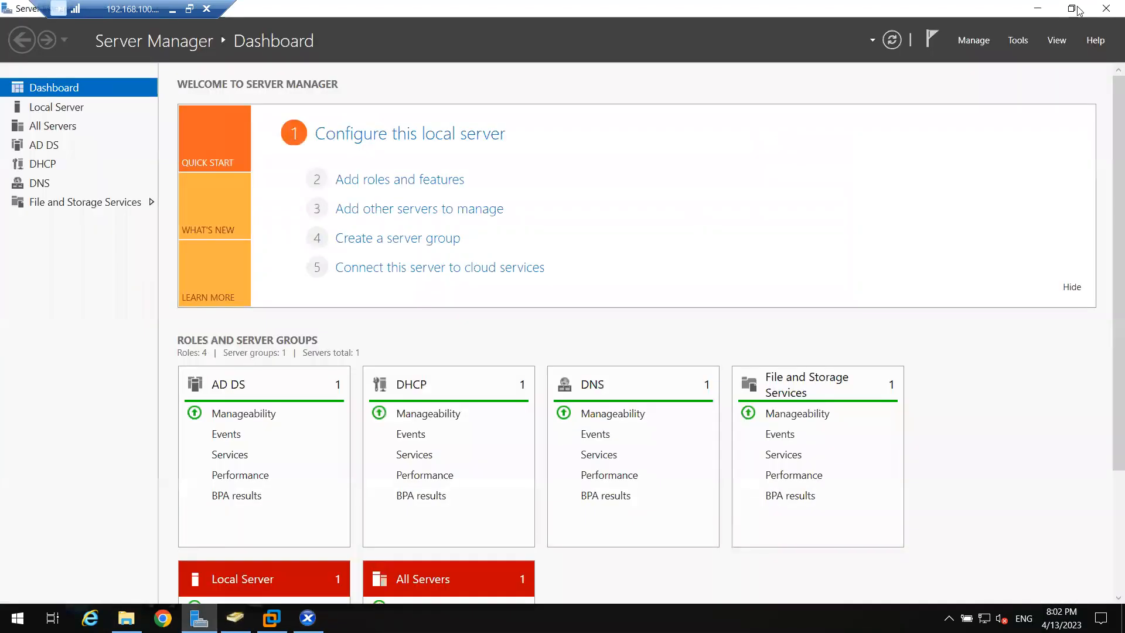
{"action": "left_click", "coordinate": [1026, 47]}
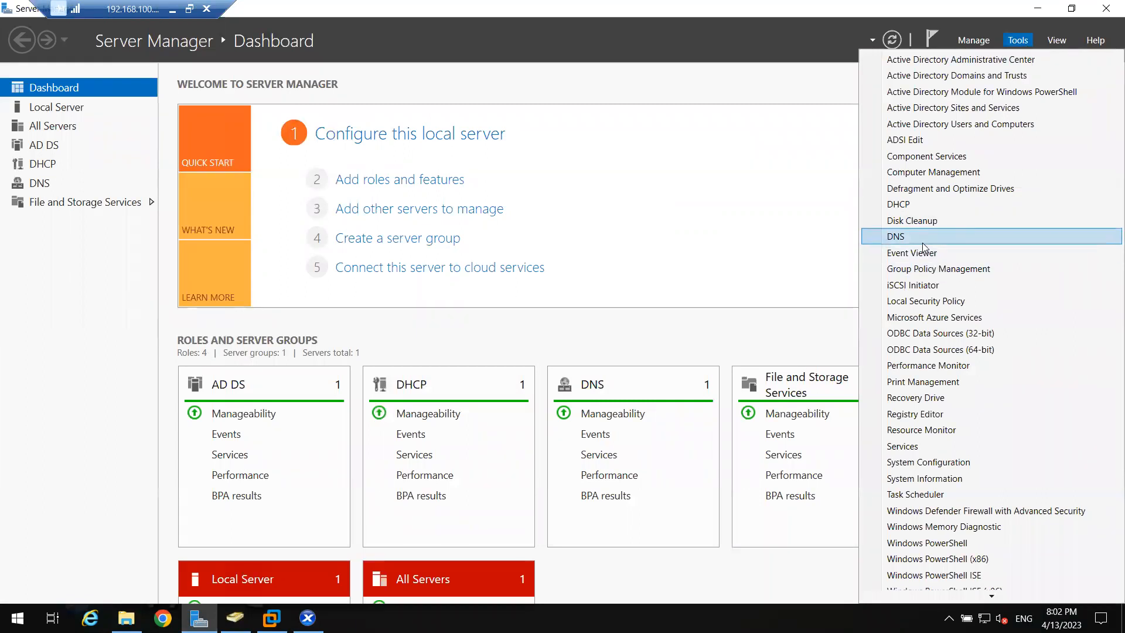
{"action": "left_click", "coordinate": [932, 239]}
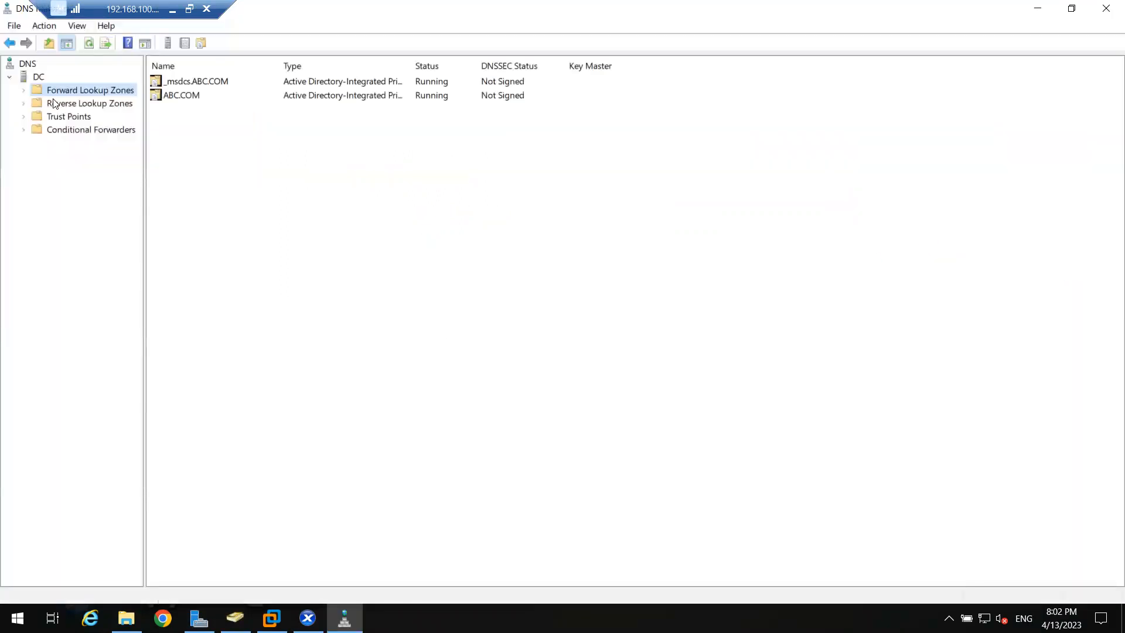
{"action": "double_click", "coordinate": [49, 93]}
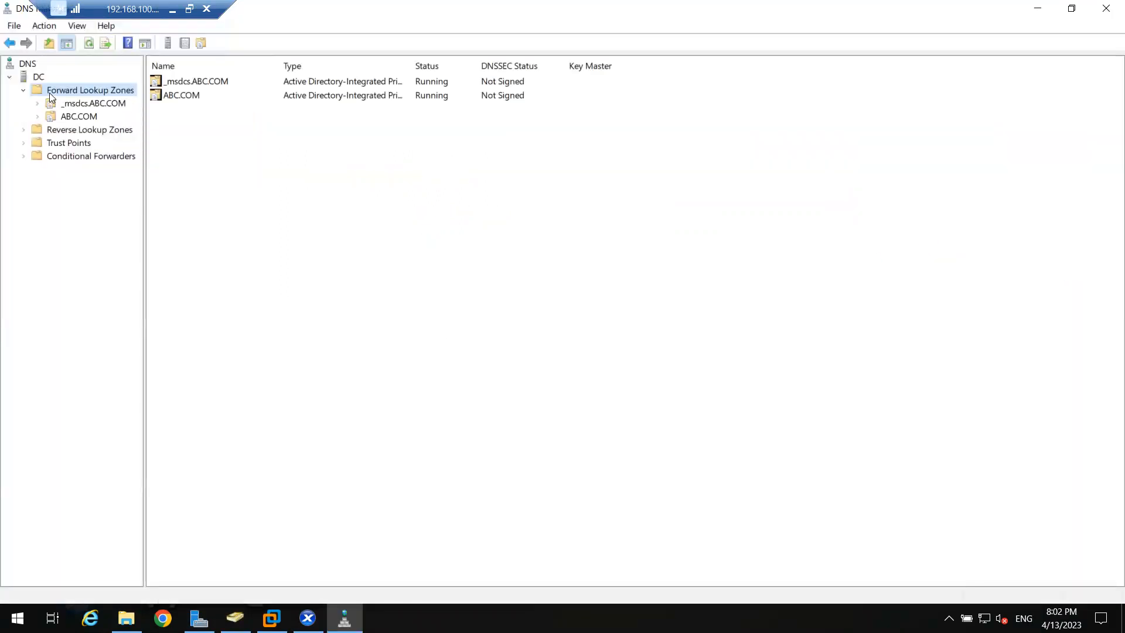
{"action": "double_click", "coordinate": [67, 117]}
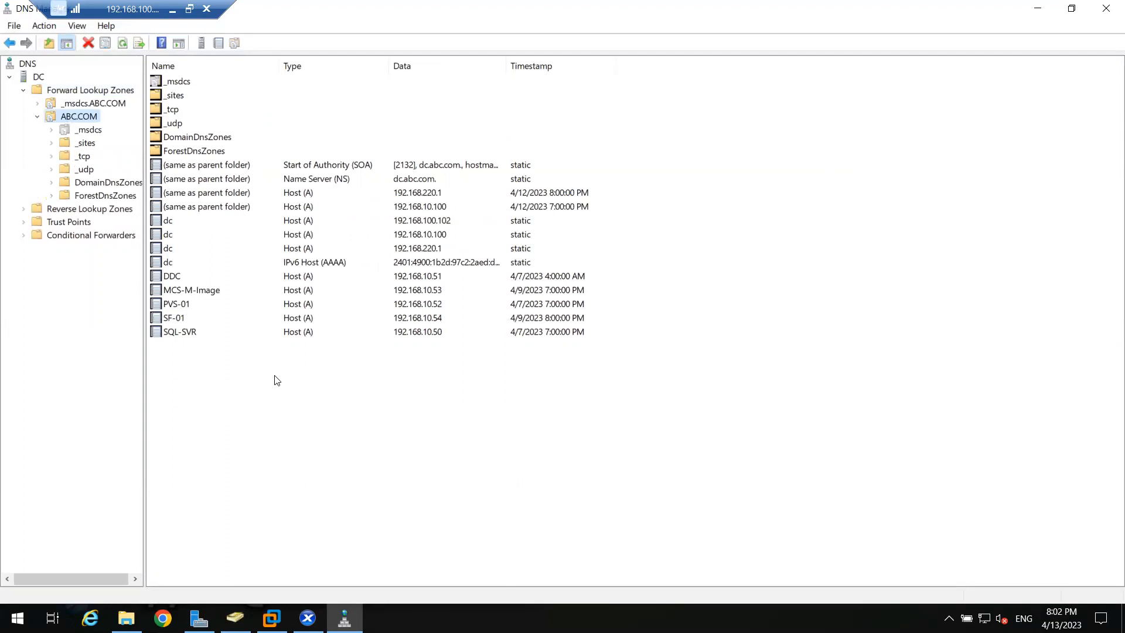
Examine the host records in the ABC.COM zone, from the dc entries down to SQL-SVR
{"action": "left_click", "coordinate": [185, 222]}
{"action": "left_click", "coordinate": [195, 235]}
{"action": "left_click", "coordinate": [198, 262]}
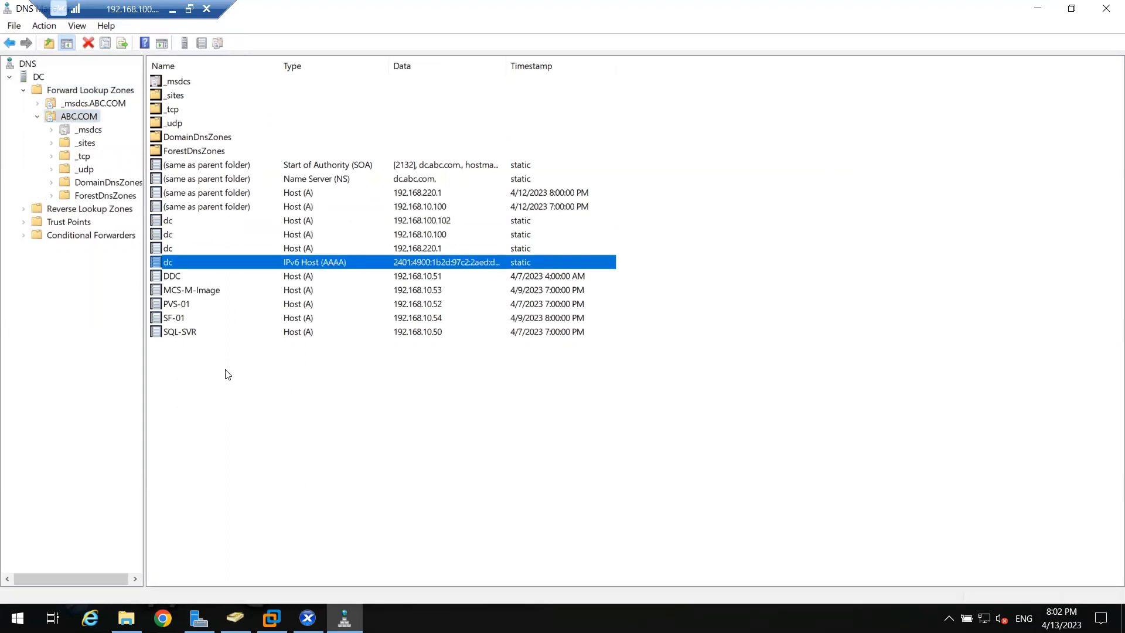
{"action": "left_click", "coordinate": [192, 293]}
{"action": "left_click", "coordinate": [195, 318]}
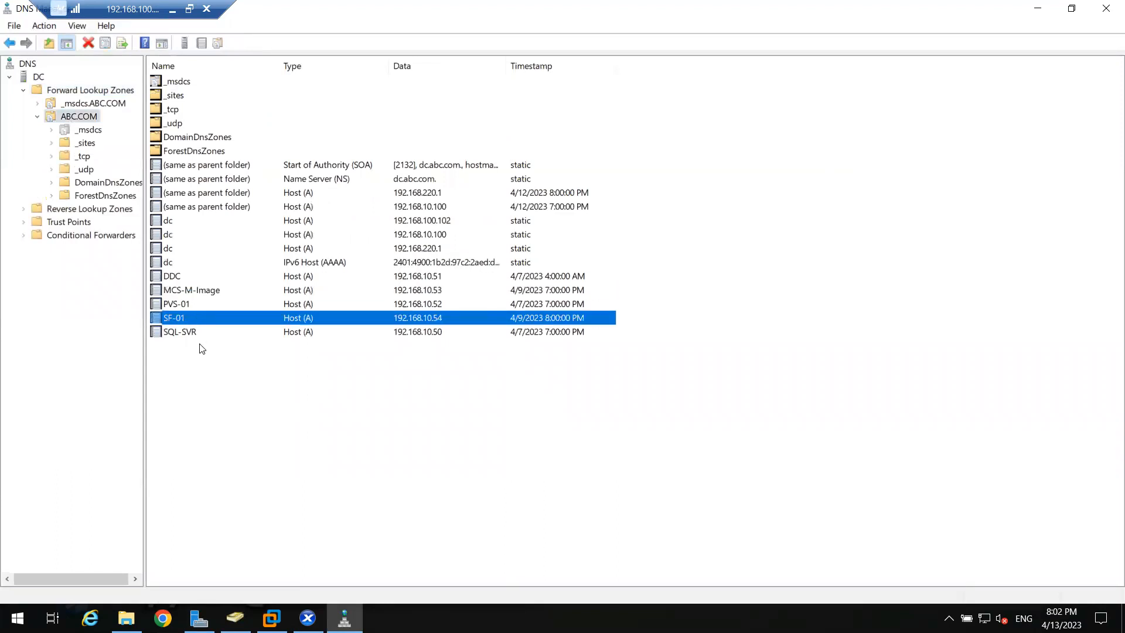
{"action": "left_click", "coordinate": [196, 333]}
{"action": "left_click", "coordinate": [193, 289]}
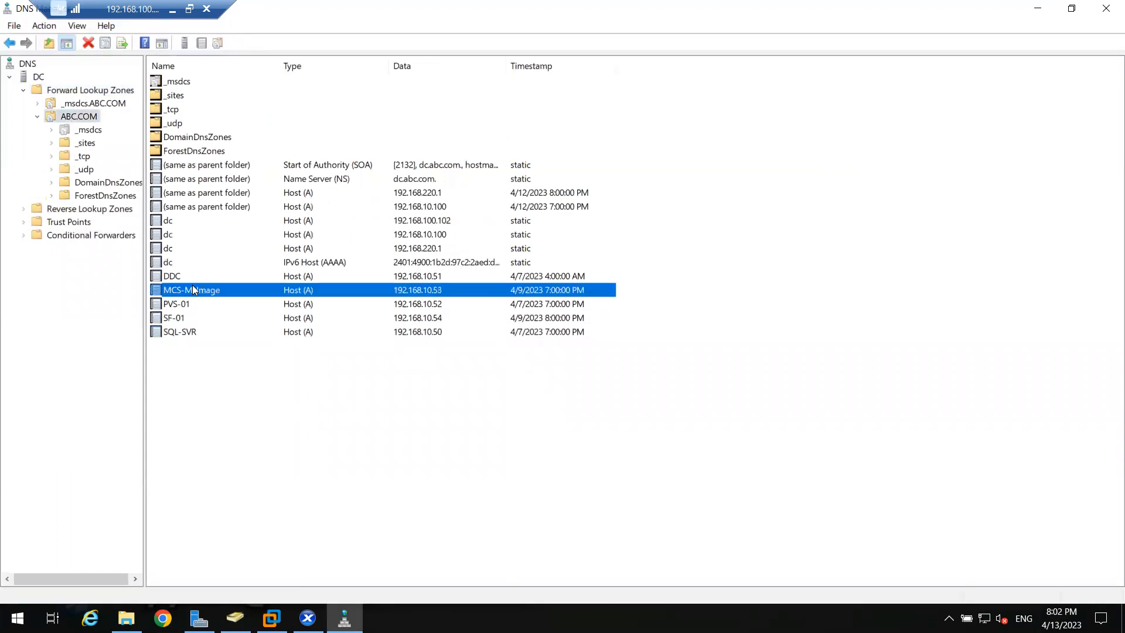
{"action": "left_click", "coordinate": [202, 330]}
{"action": "left_click", "coordinate": [206, 378]}
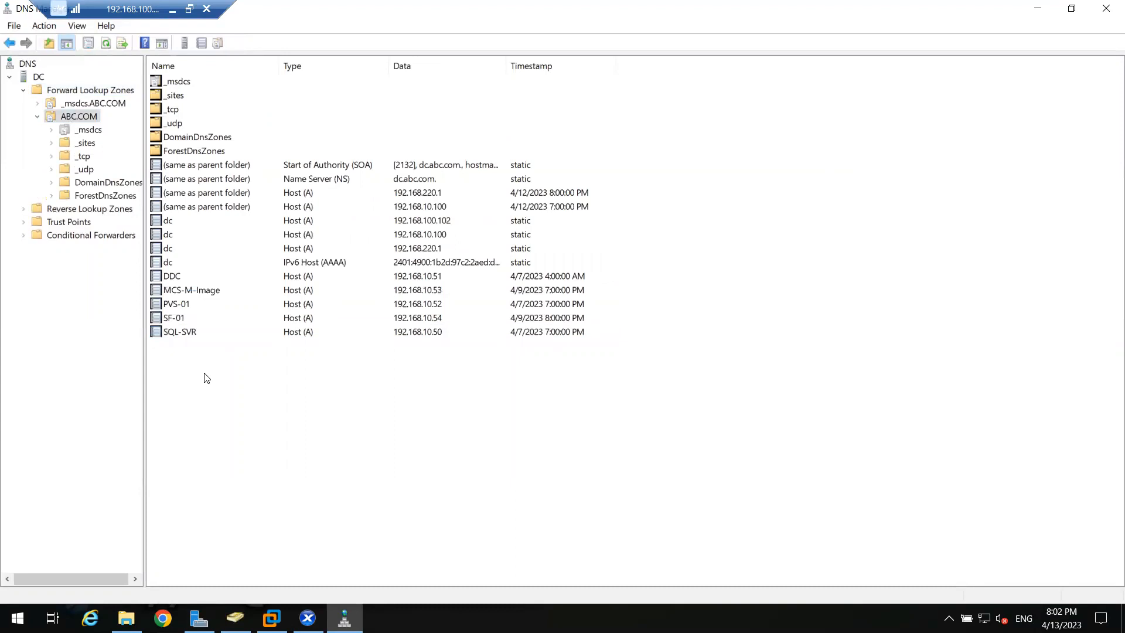
Open a Command Prompt and try to ping xenservewr-01
{"action": "key", "text": "super+r"}
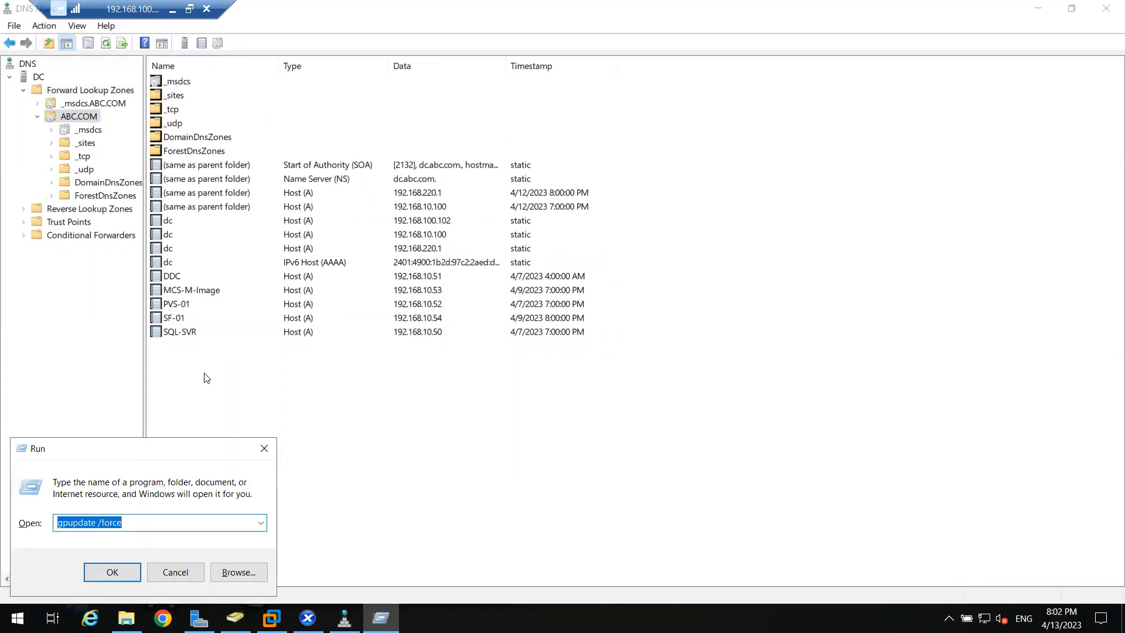
{"action": "type", "text": "cmd"}
{"action": "key", "text": "Return"}
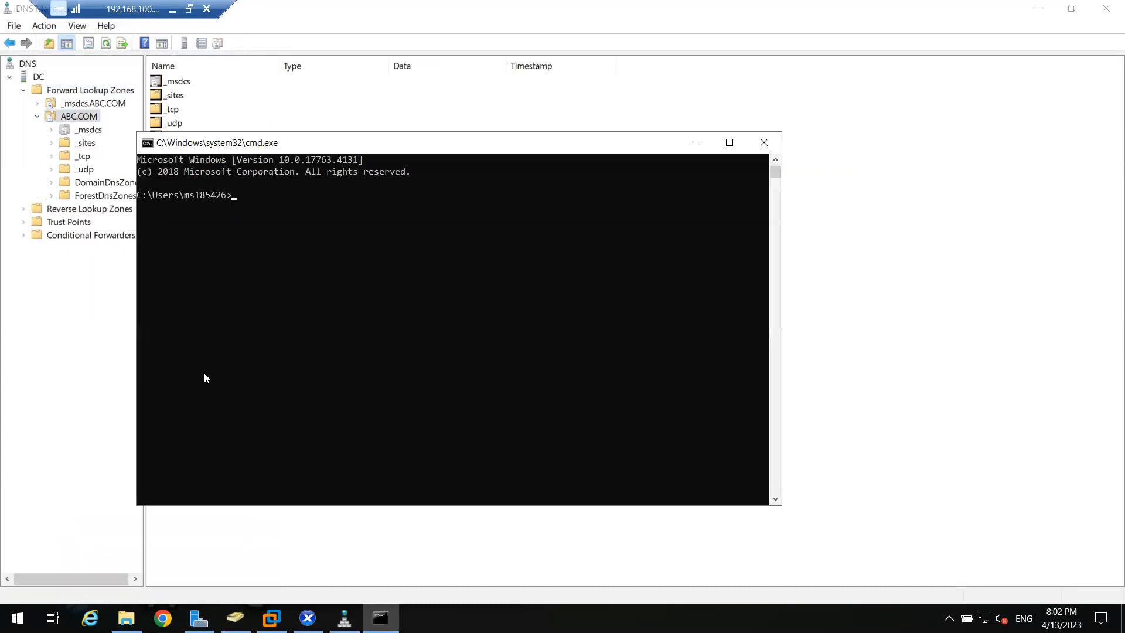
{"action": "type", "text": "ping xenservewr-01"}
{"action": "key", "text": "Return"}
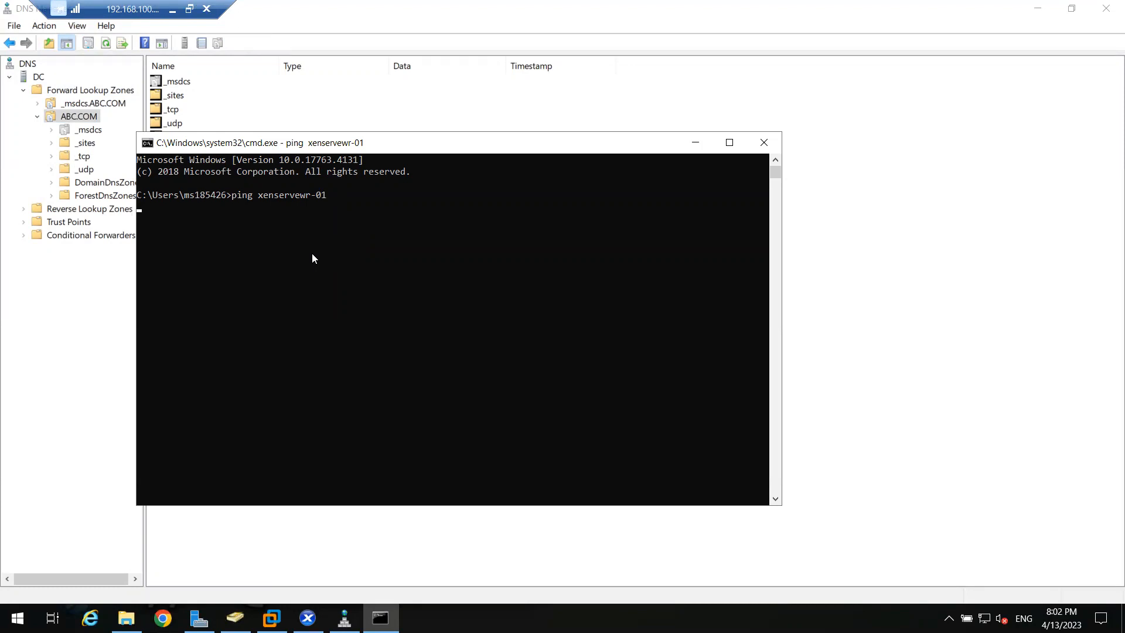
Stop the running ping and ping xenserver-01 by its correctly spelled host name
{"action": "key", "text": "ctrl+c"}
{"action": "key", "text": "Return"}
{"action": "key", "text": "Up"}
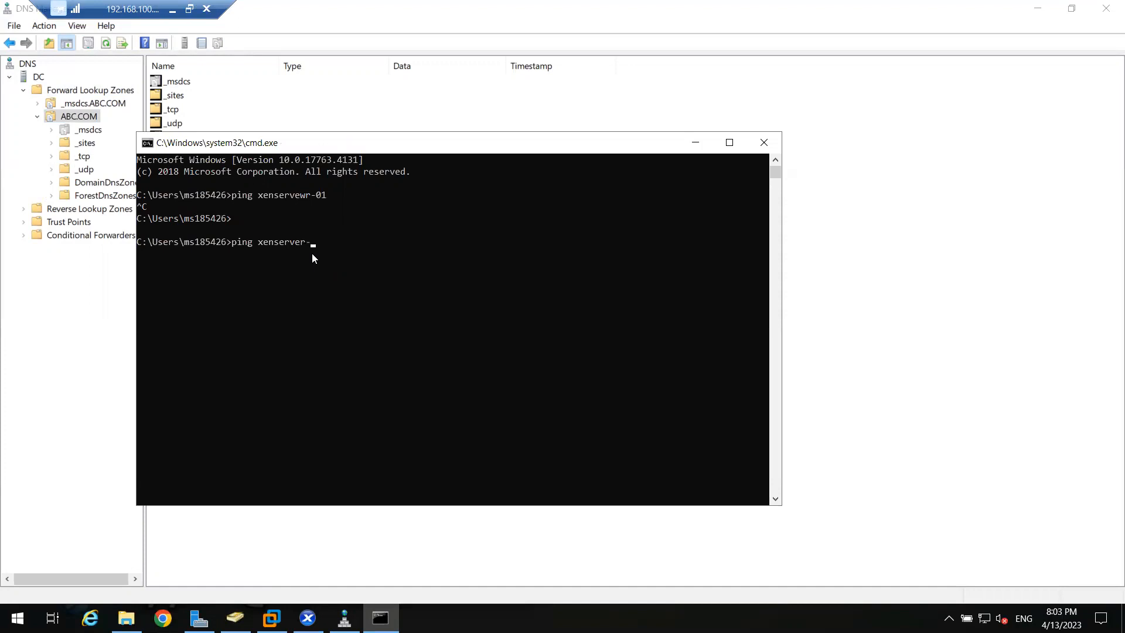
{"action": "key", "text": "Return"}
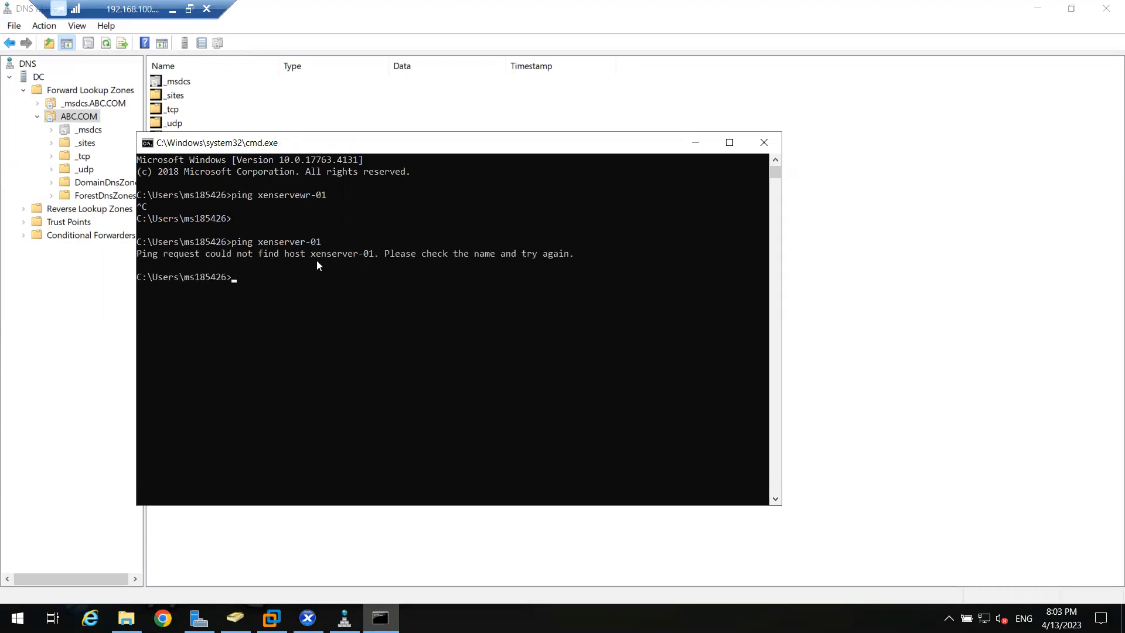
{"action": "double_click", "coordinate": [334, 256]}
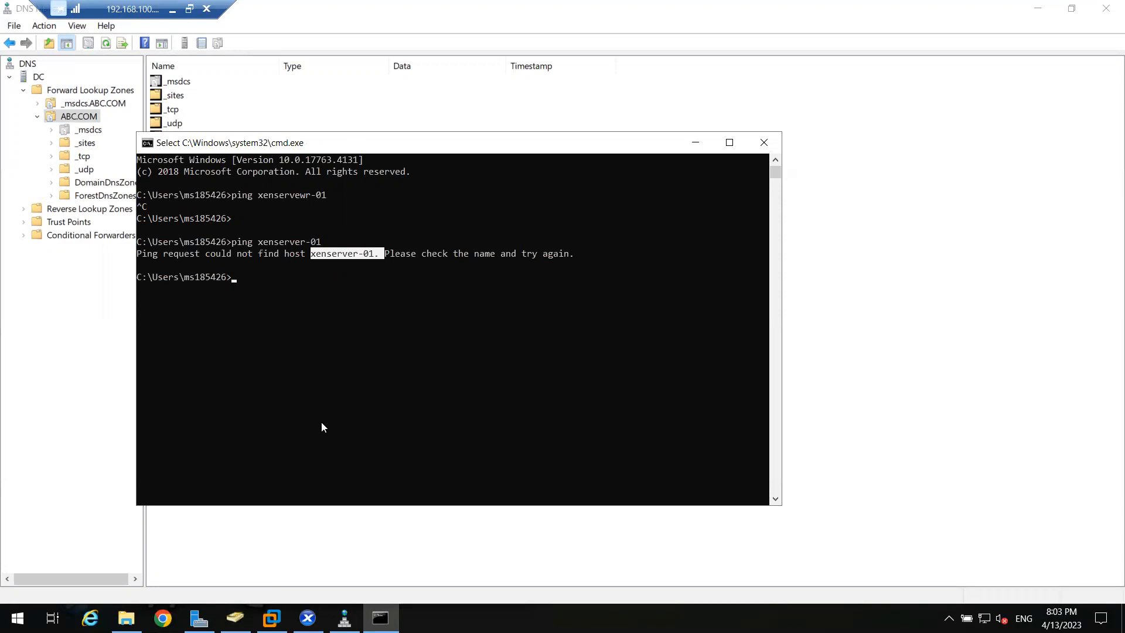
Look up the management IP on xenserver-01's console in XenCenter, and try pinging 192.169.10.101 from the Command Prompt
{"action": "left_click", "coordinate": [307, 619]}
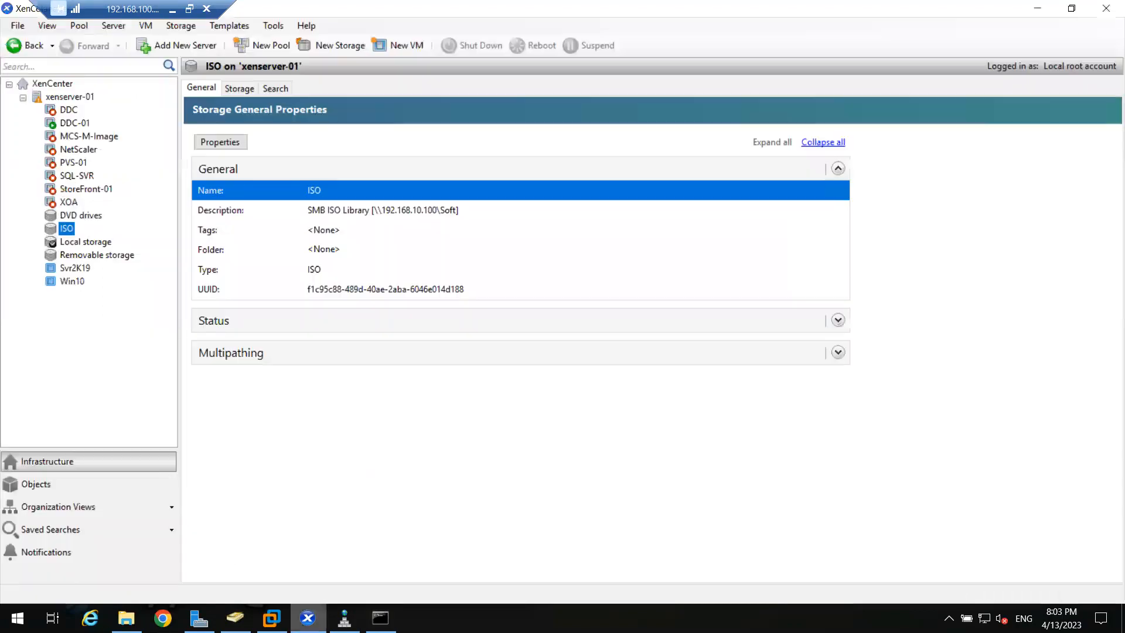
{"action": "left_click", "coordinate": [69, 96]}
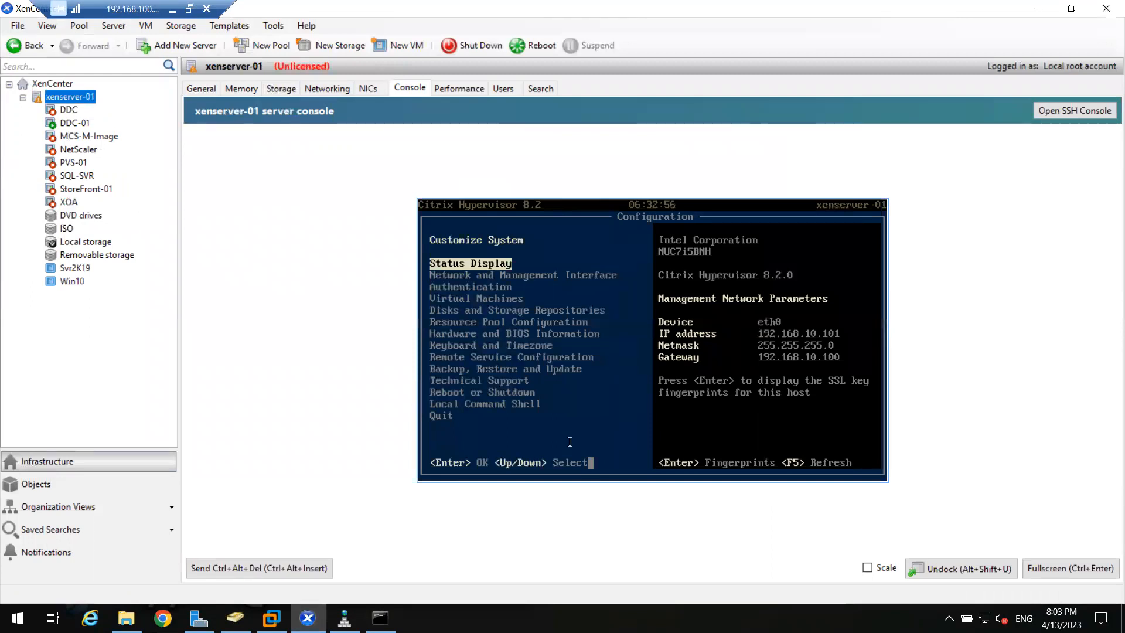
{"action": "left_click", "coordinate": [380, 617]}
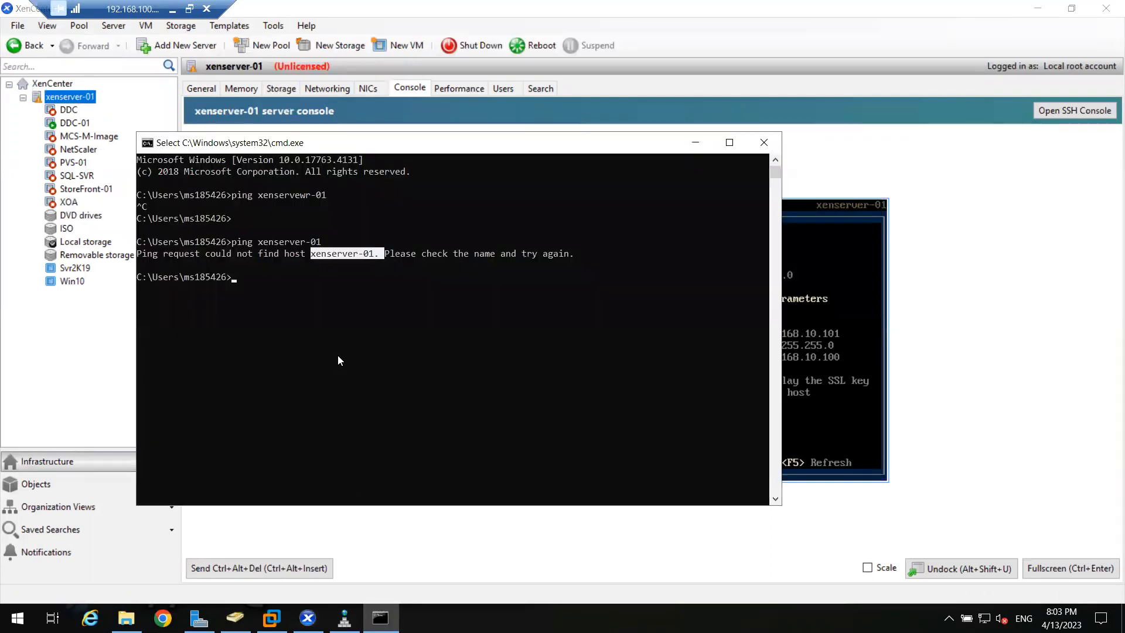
{"action": "left_click", "coordinate": [338, 355]}
{"action": "type", "text": "ping 192"}
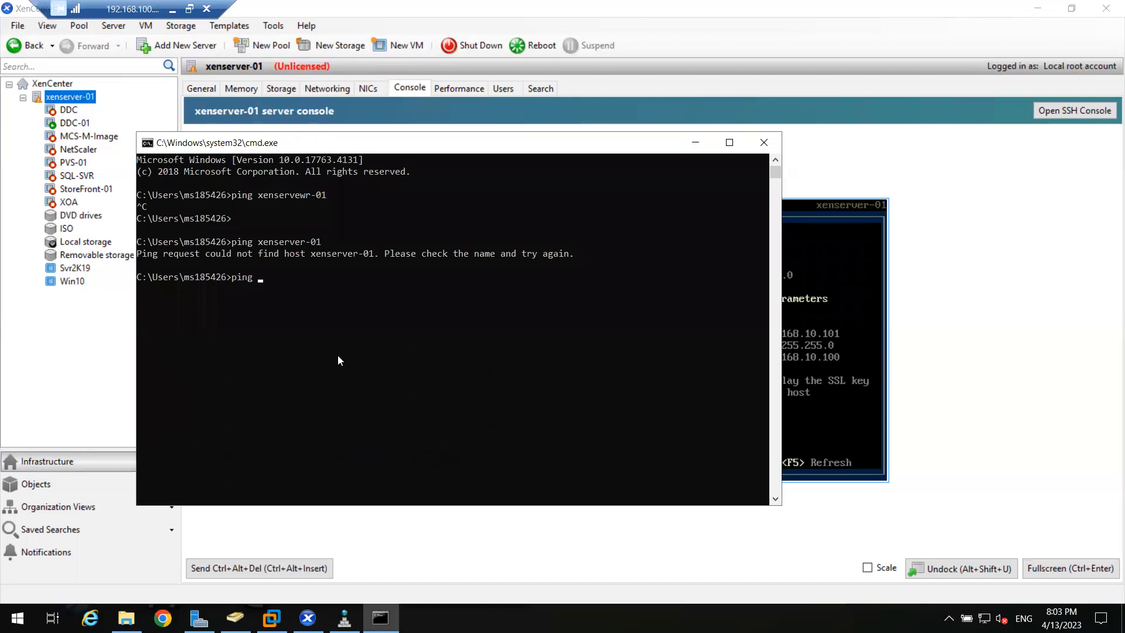
{"action": "type", "text": ".169.10.101"}
{"action": "key", "text": "Return"}
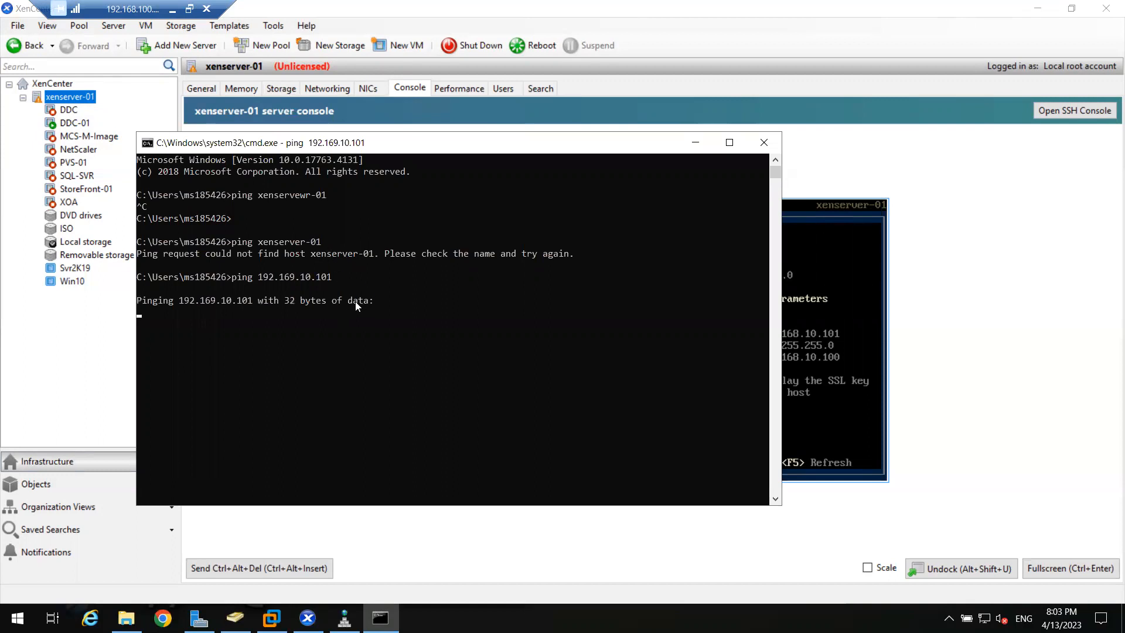
Stop the ping, correct the address to 192.168.10.101 and ping it
{"action": "key", "text": "ctrl+c"}
{"action": "key", "text": "Up"}
{"action": "key", "text": "Left"}
{"action": "key", "text": "Left"}
{"action": "key", "text": "Left"}
{"action": "key", "text": "Left"}
{"action": "key", "text": "Left"}
{"action": "key", "text": "Left"}
{"action": "key", "text": "Left"}
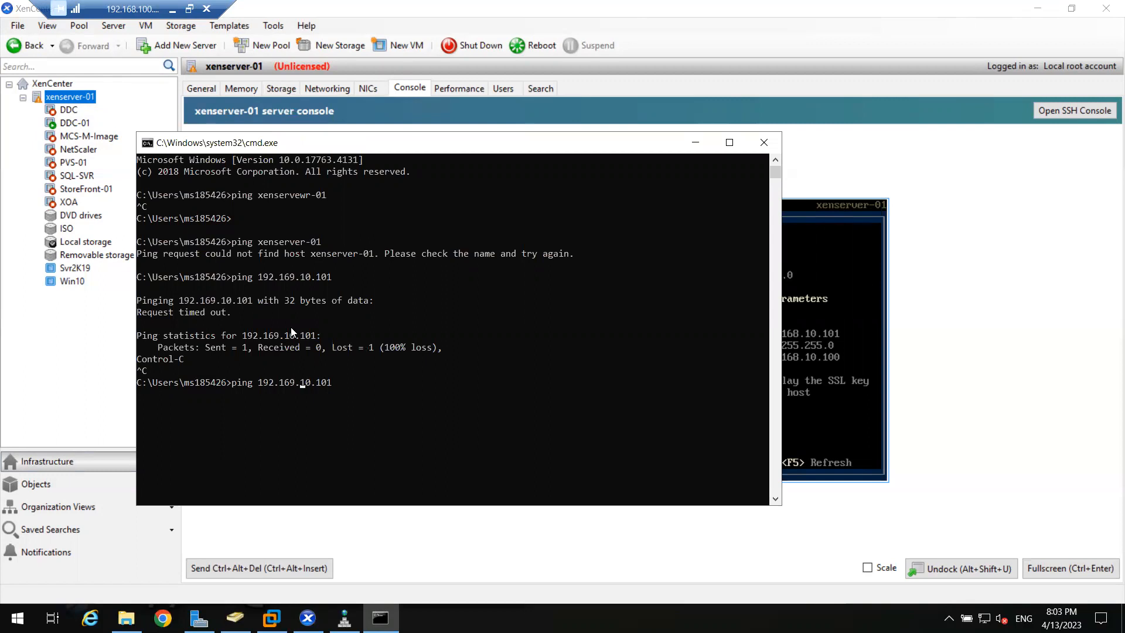
{"action": "key", "text": "BackSpace"}
{"action": "type", "text": "8"}
{"action": "key", "text": "Return"}
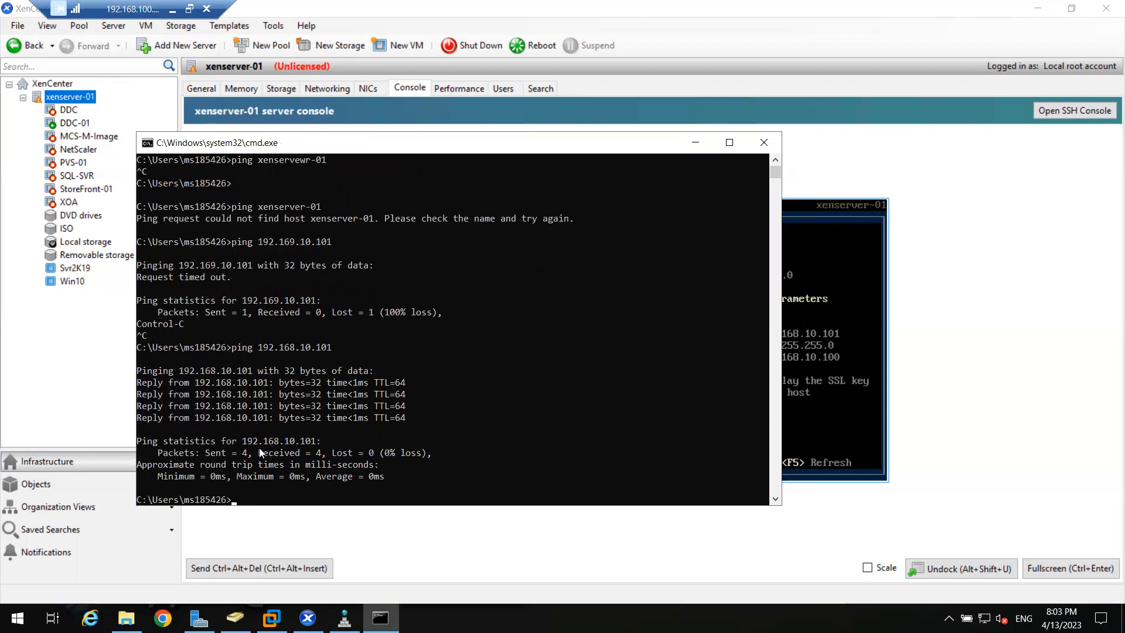
Repeat the ping to xenserver-01 by host name
{"action": "key", "text": "Up"}
{"action": "key", "text": "Up"}
{"action": "key", "text": "Return"}
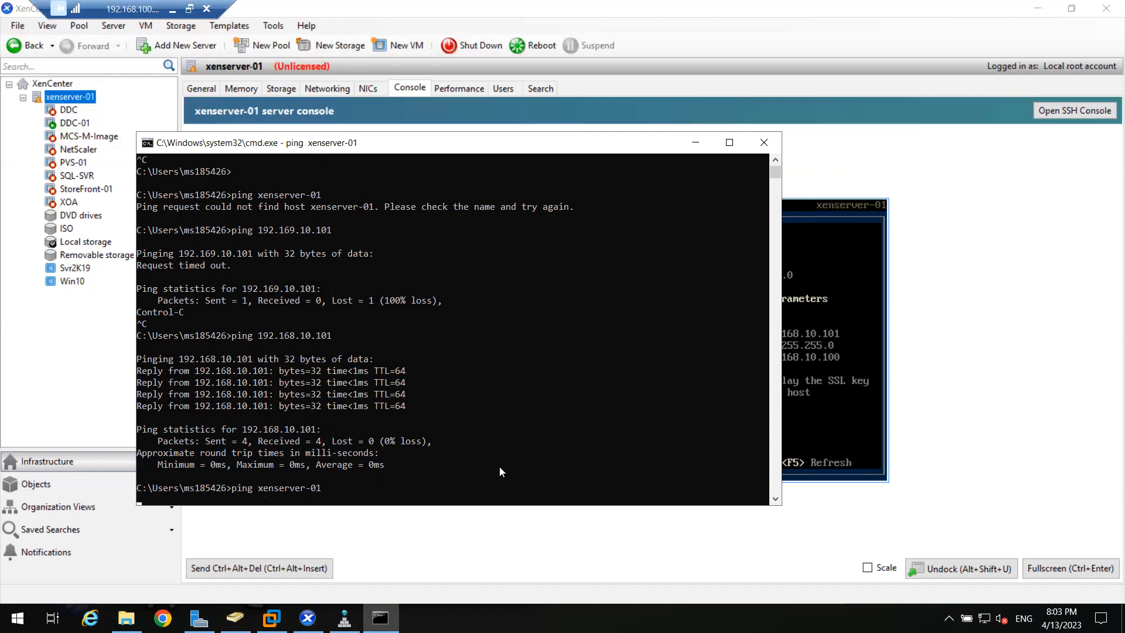
Check the host name and management IP address on xenserver-01's console in XenCenter
{"action": "left_click", "coordinate": [927, 354]}
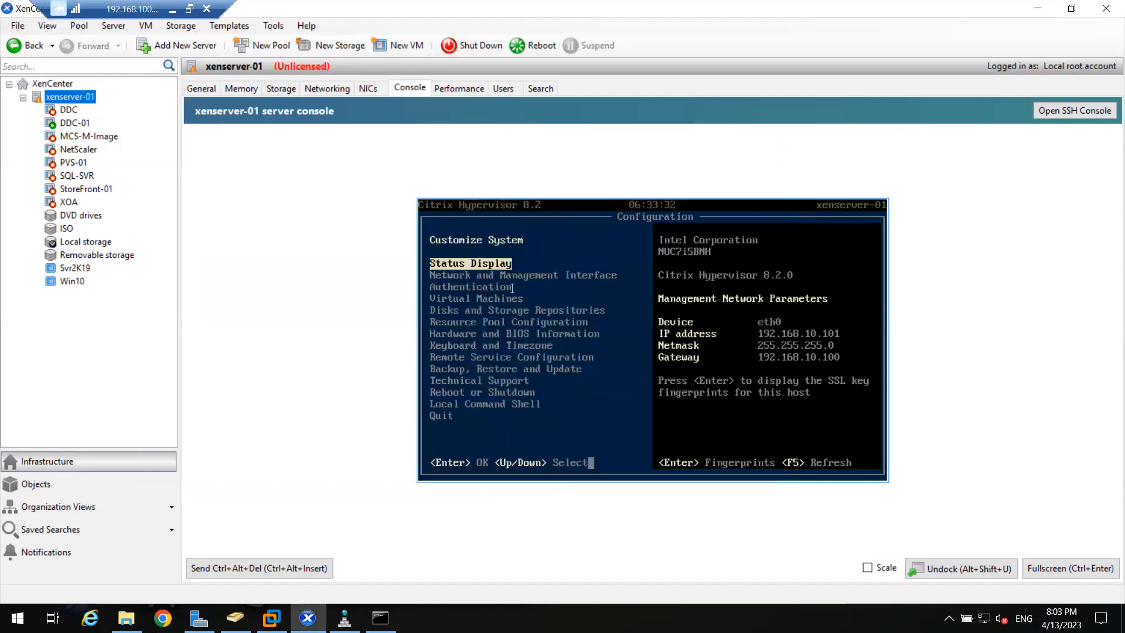
{"action": "key", "text": "Down"}
{"action": "key", "text": "Down"}
{"action": "key", "text": "Up"}
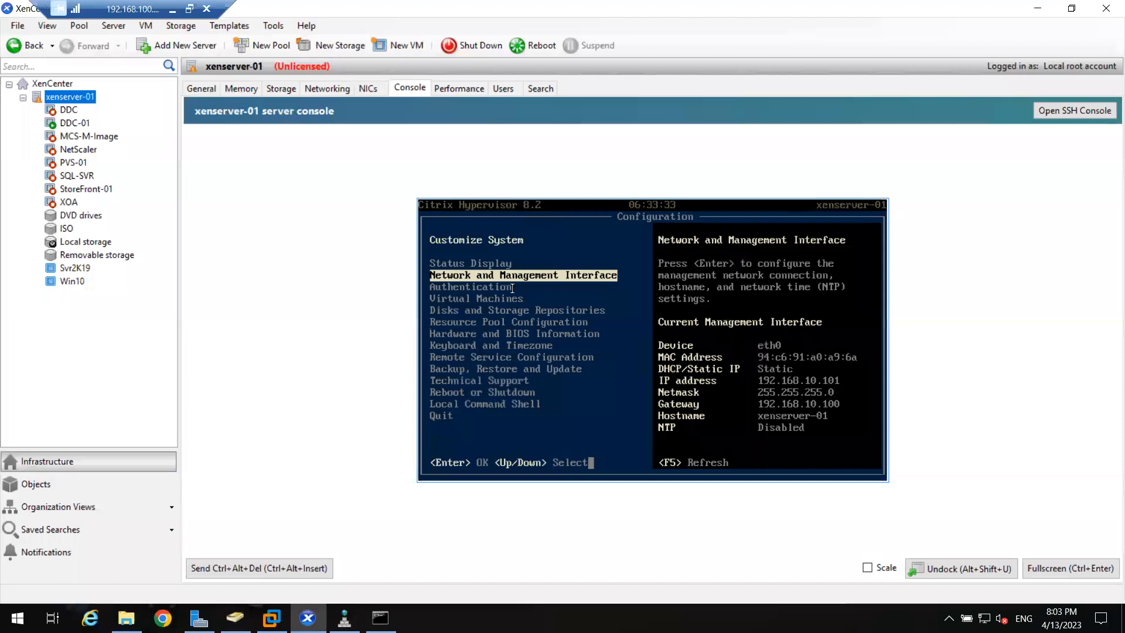
{"action": "key", "text": "Up"}
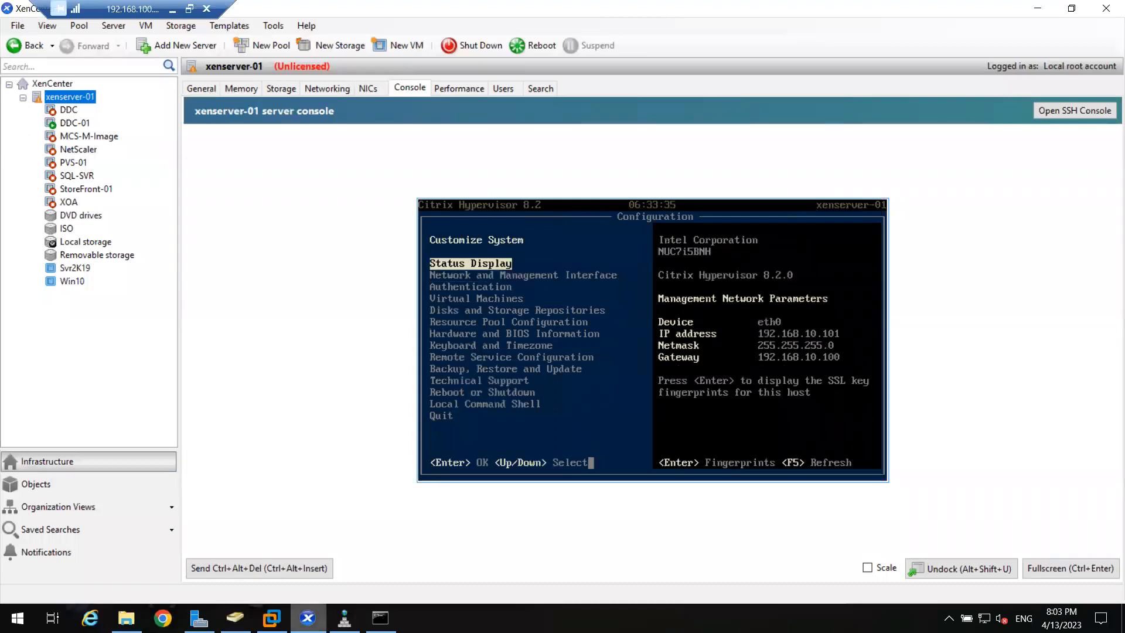
In the DNS console, start a new host record in the ABC.COM zone named xenserver-01 with IP address 192.168.10.101
{"action": "left_click", "coordinate": [345, 618]}
{"action": "right_click", "coordinate": [227, 420]}
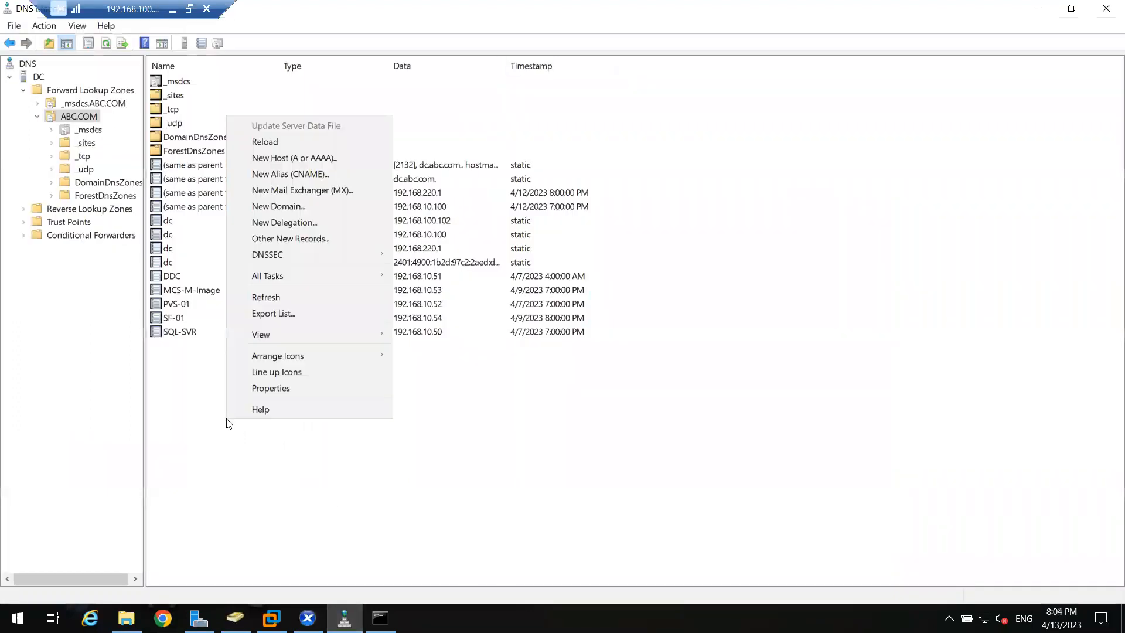
{"action": "left_click", "coordinate": [308, 158]}
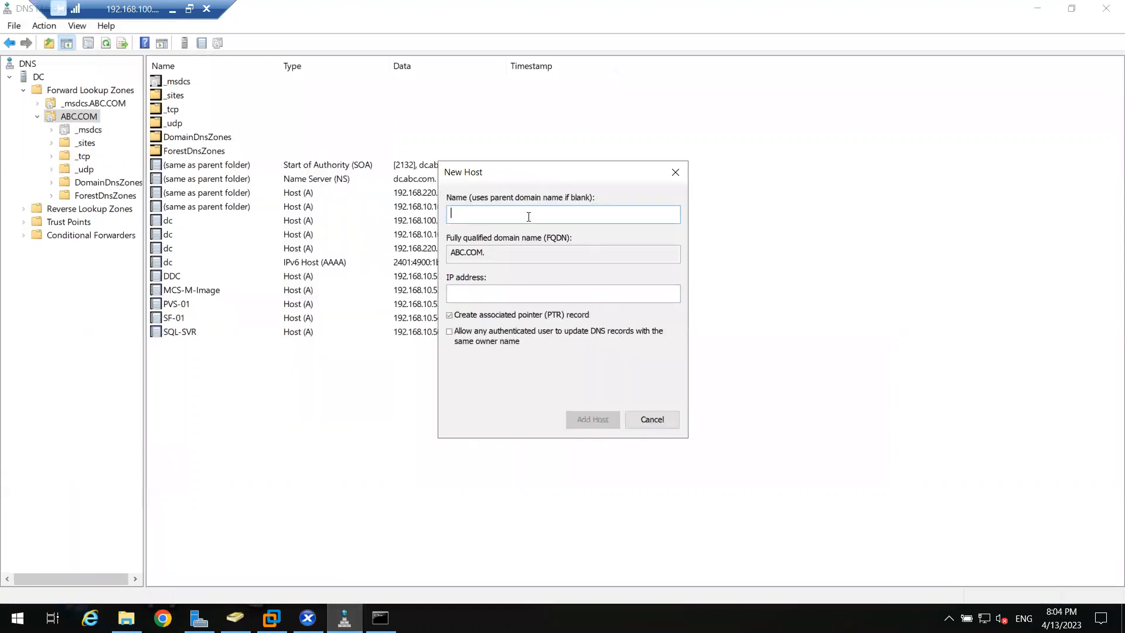
{"action": "type", "text": "xenserver-01"}
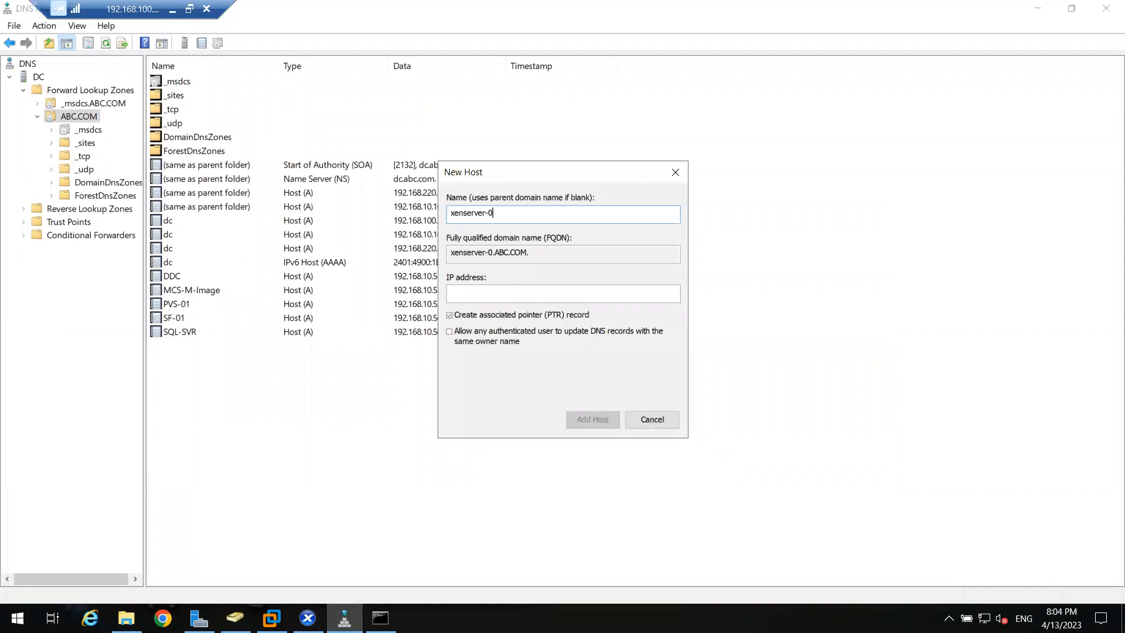
{"action": "left_click", "coordinate": [482, 296]}
{"action": "type", "text": "192.168.10.100"}
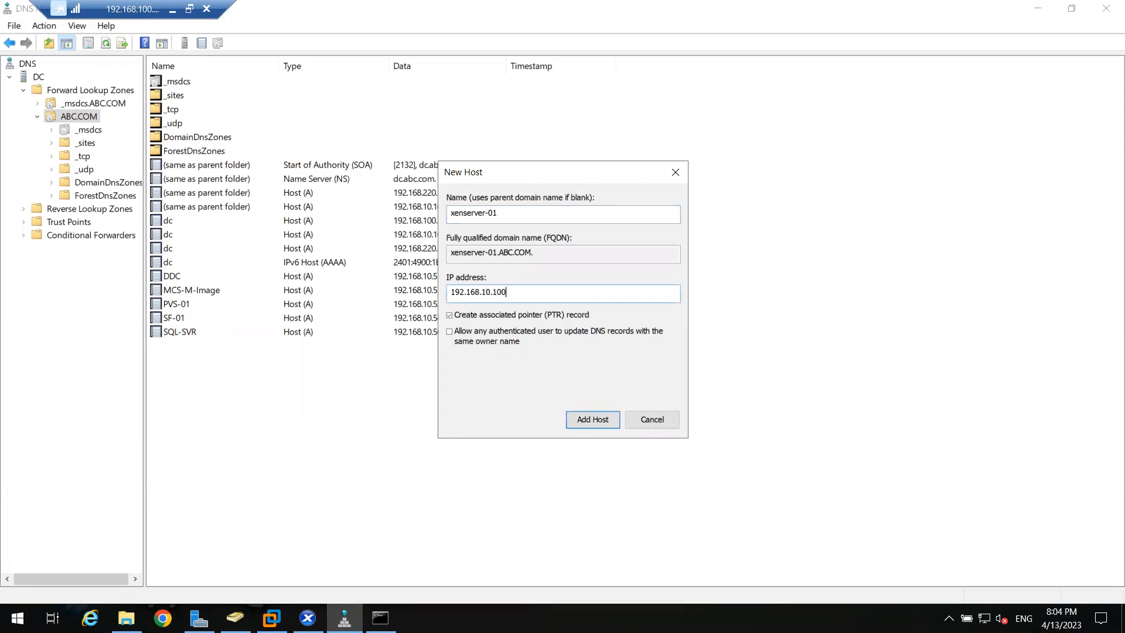
{"action": "key", "text": "BackSpace"}
{"action": "type", "text": "1"}
Double-check the IP address on xenserver-01's console in XenCenter, add the host record and select it in the ABC.COM zone
{"action": "left_click", "coordinate": [307, 618]}
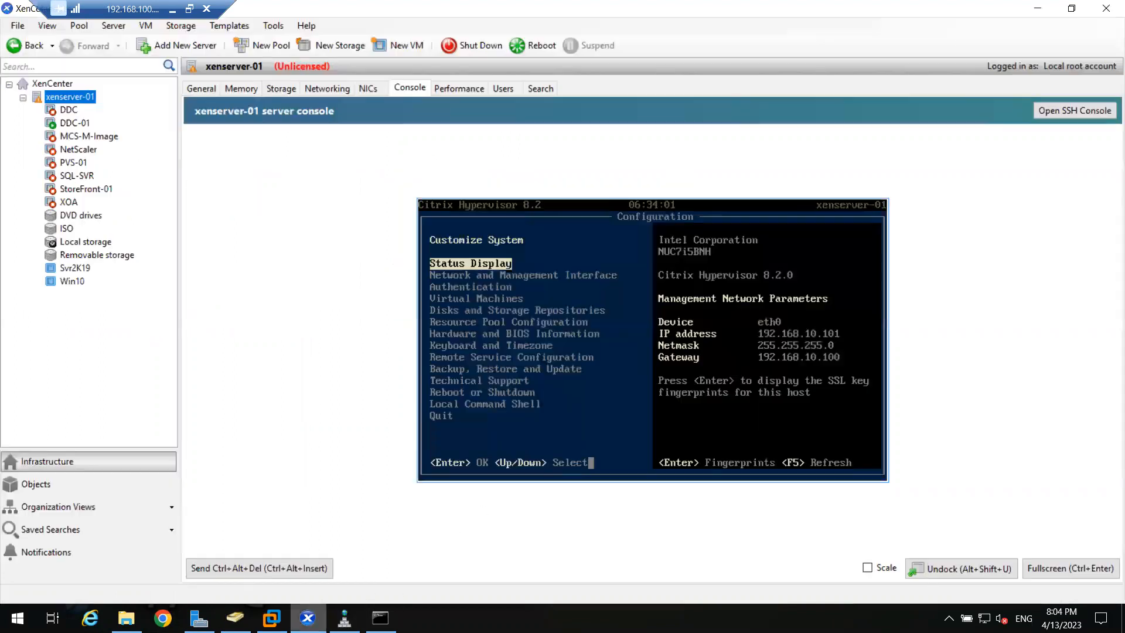
{"action": "key", "text": "alt+Tab"}
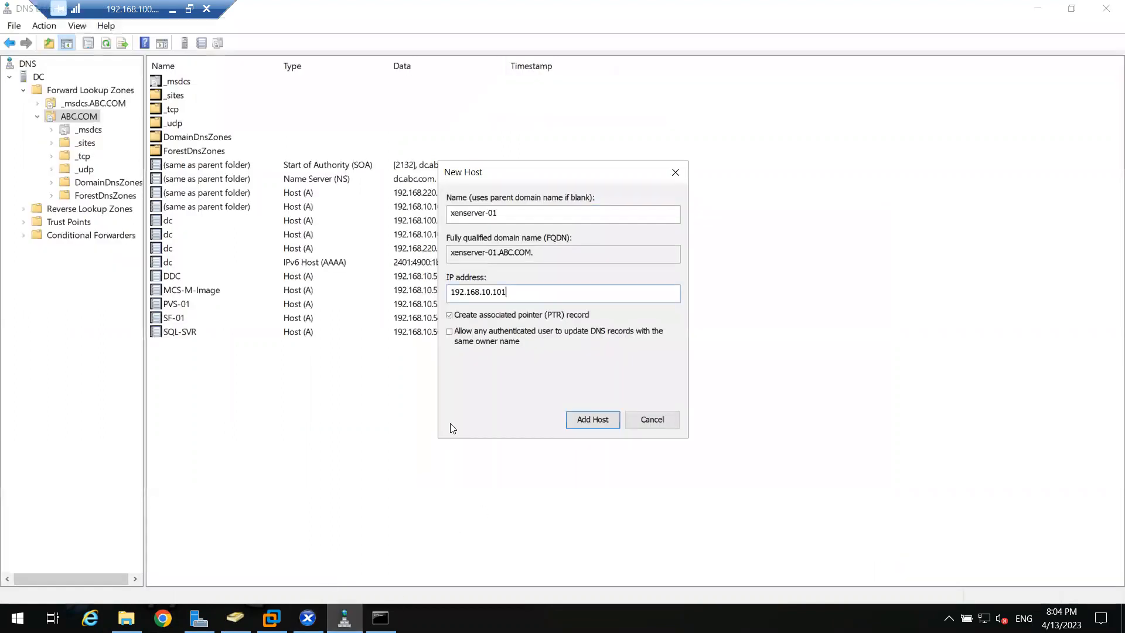
{"action": "left_click", "coordinate": [586, 420]}
{"action": "left_click", "coordinate": [652, 421]}
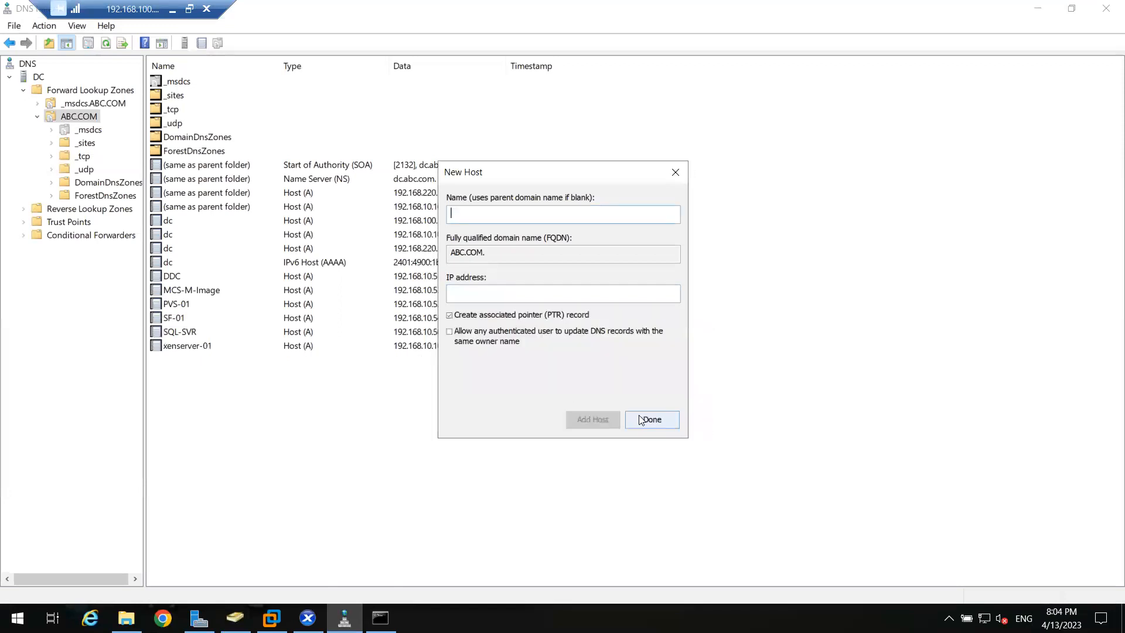
{"action": "left_click", "coordinate": [651, 419]}
{"action": "left_click", "coordinate": [179, 350]}
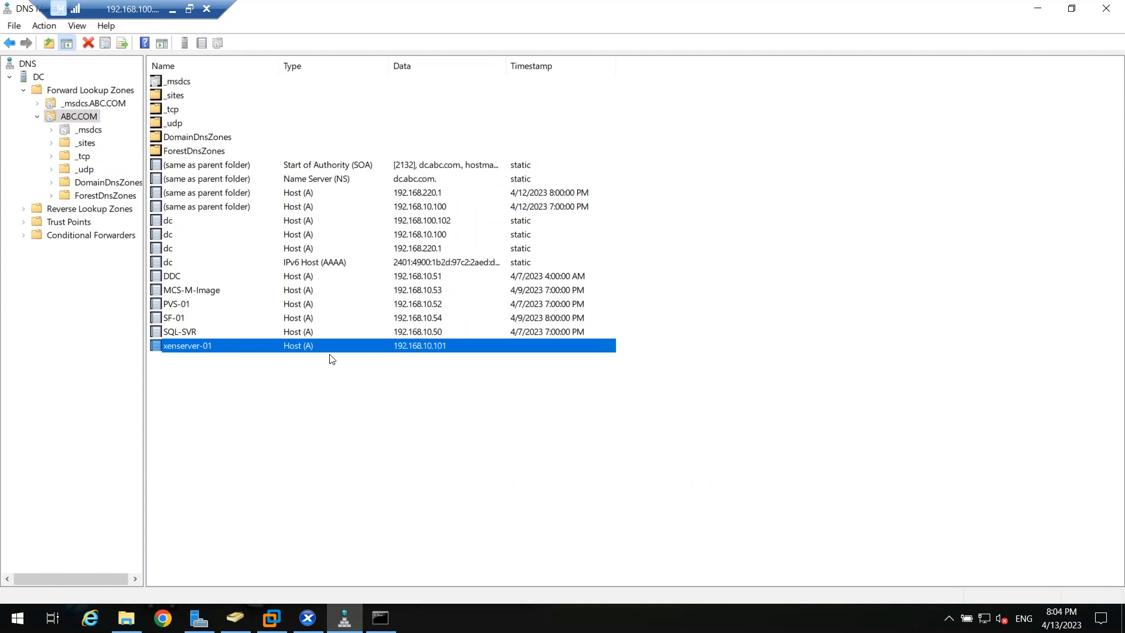
Ping xenserver-01 by host name again from the Command Prompt
{"action": "left_click", "coordinate": [380, 618]}
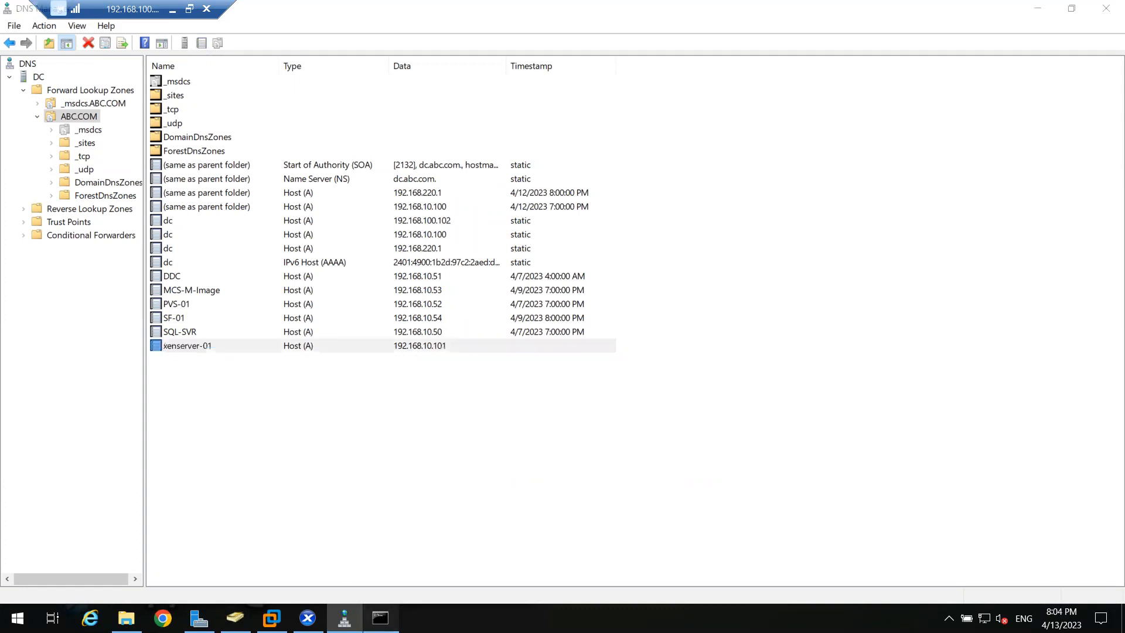
{"action": "scroll", "coordinate": [360, 458], "scroll_direction": "down", "scroll_amount": 4}
{"action": "key", "text": "Up"}
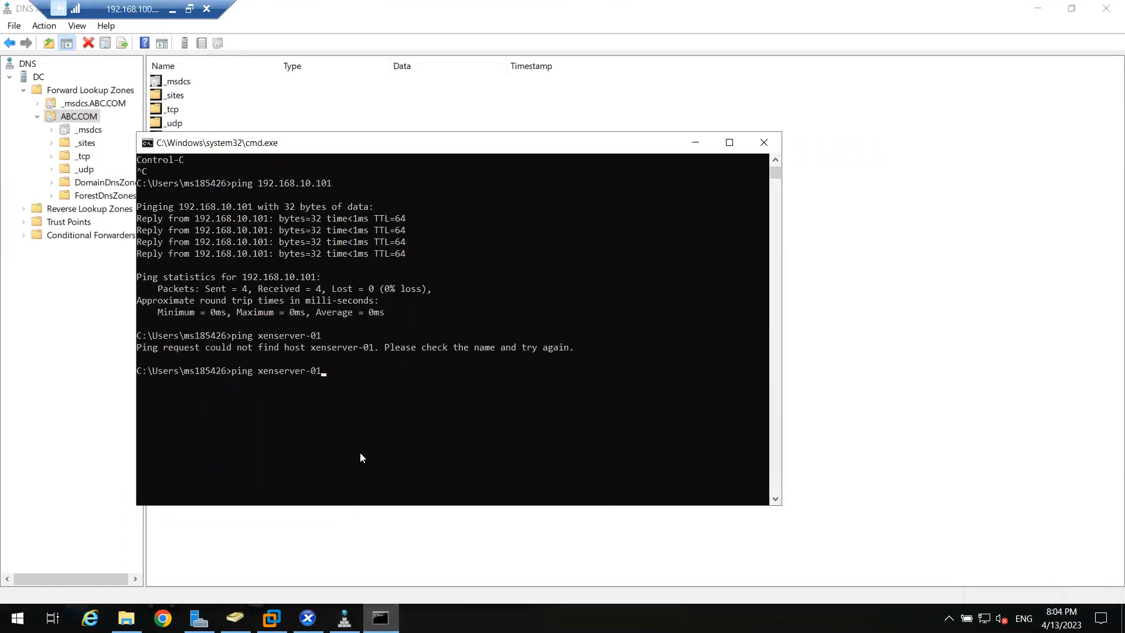
{"action": "key", "text": "Return"}
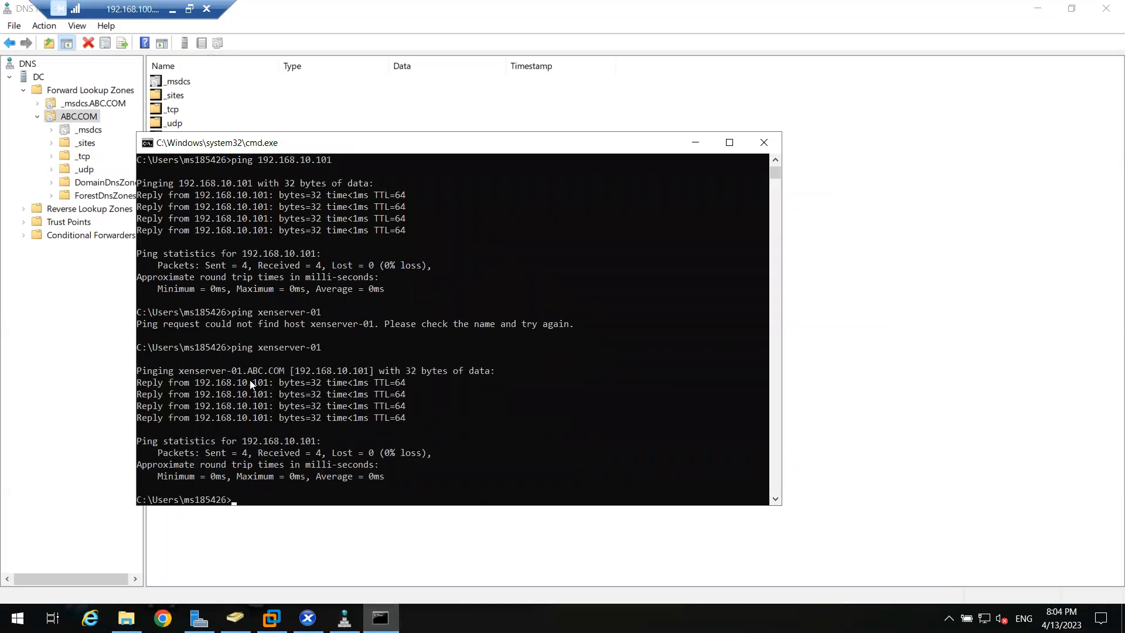
Check the IP address in the ping replies, and close the Command Prompt and the DNS console
{"action": "double_click", "coordinate": [250, 382]}
{"action": "double_click", "coordinate": [222, 395]}
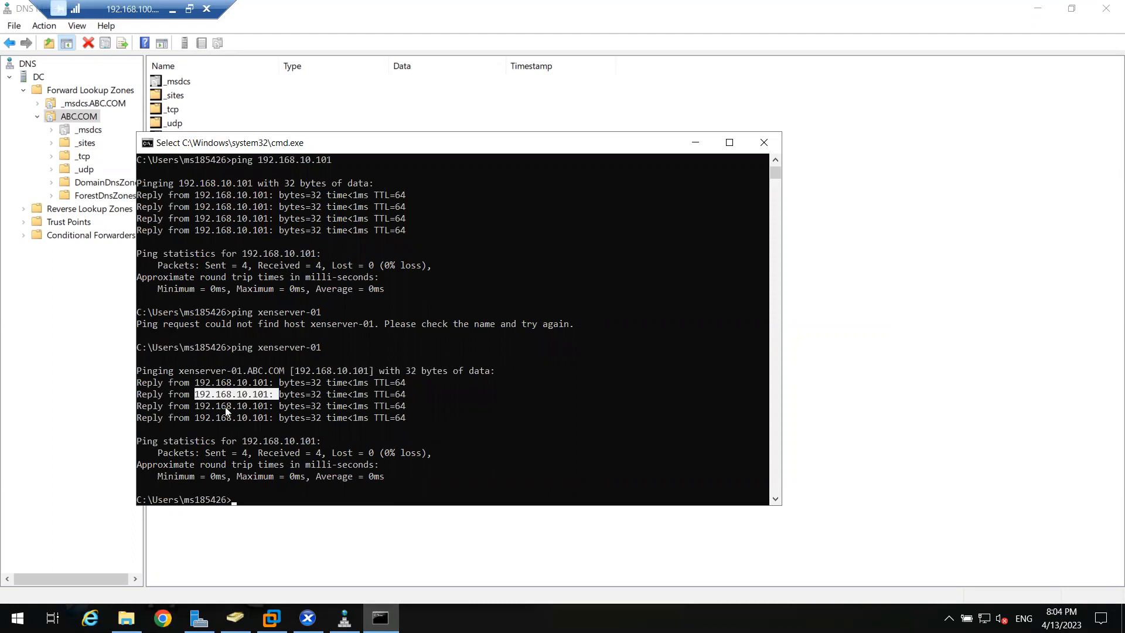
{"action": "double_click", "coordinate": [227, 407]}
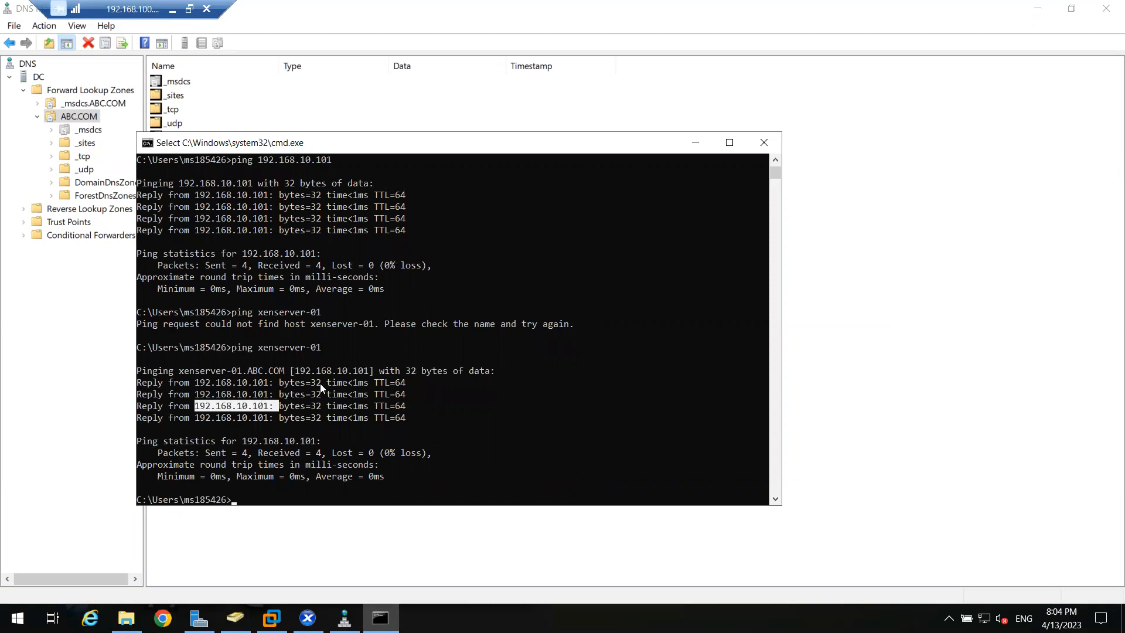
{"action": "double_click", "coordinate": [244, 407]}
{"action": "double_click", "coordinate": [239, 396]}
{"action": "double_click", "coordinate": [242, 383]}
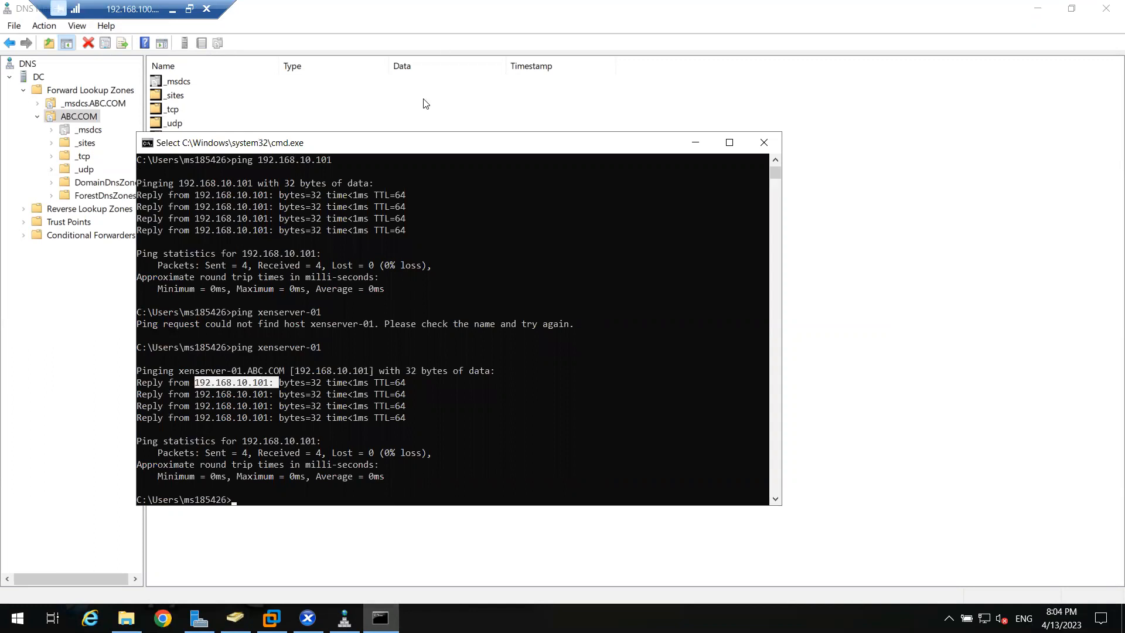
{"action": "left_click_drag", "start_coordinate": [418, 141], "coordinate": [390, 189]}
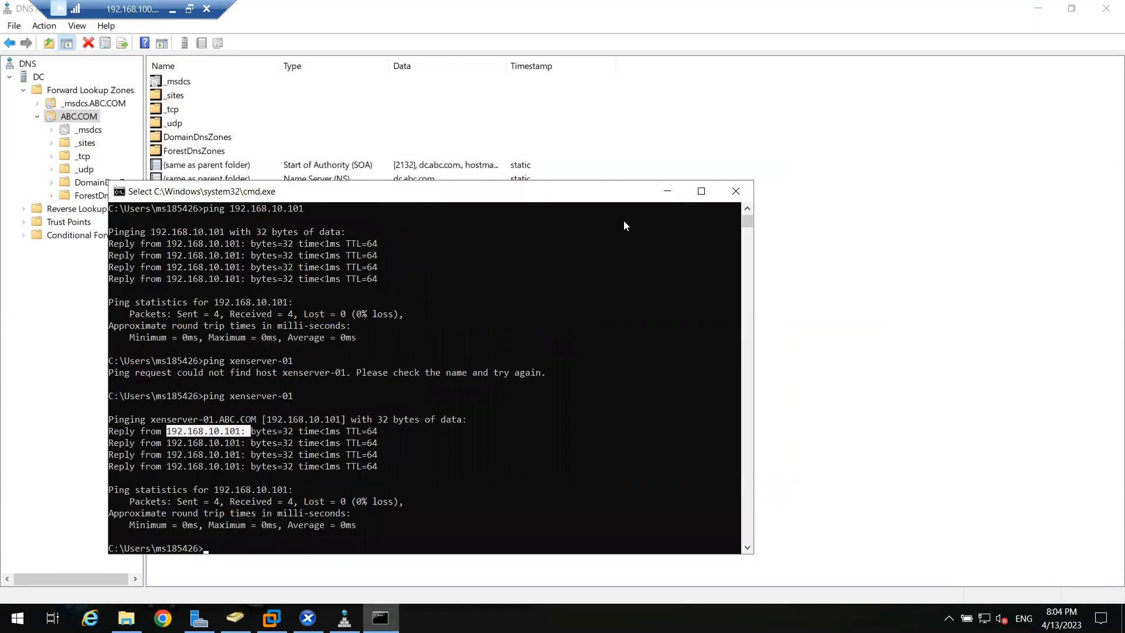
{"action": "left_click", "coordinate": [738, 192]}
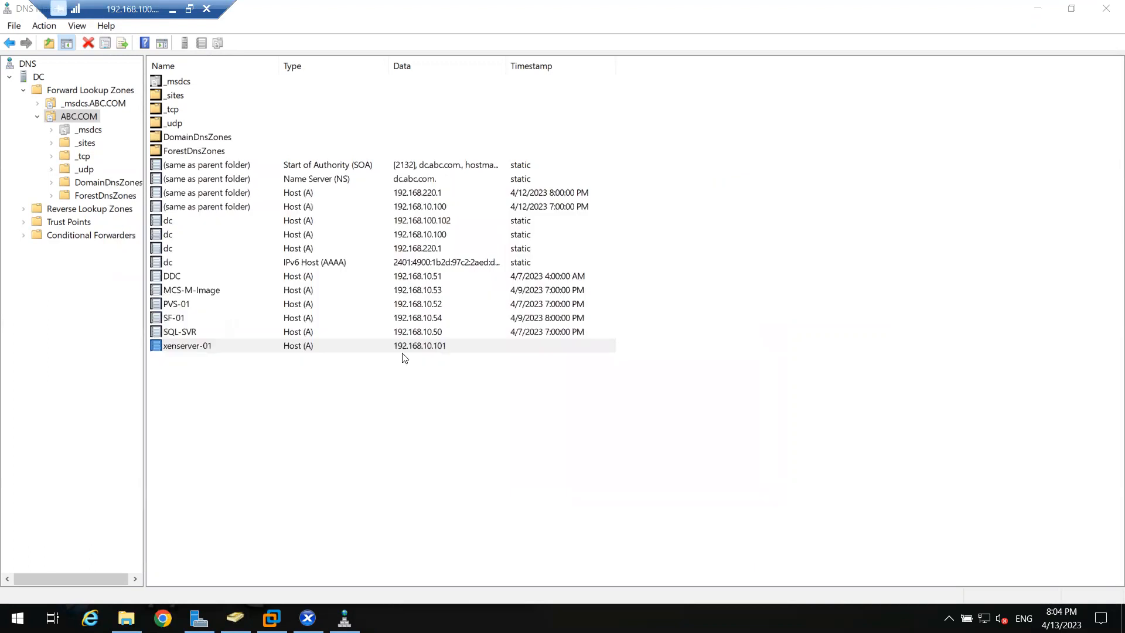
{"action": "left_click", "coordinate": [1105, 9]}
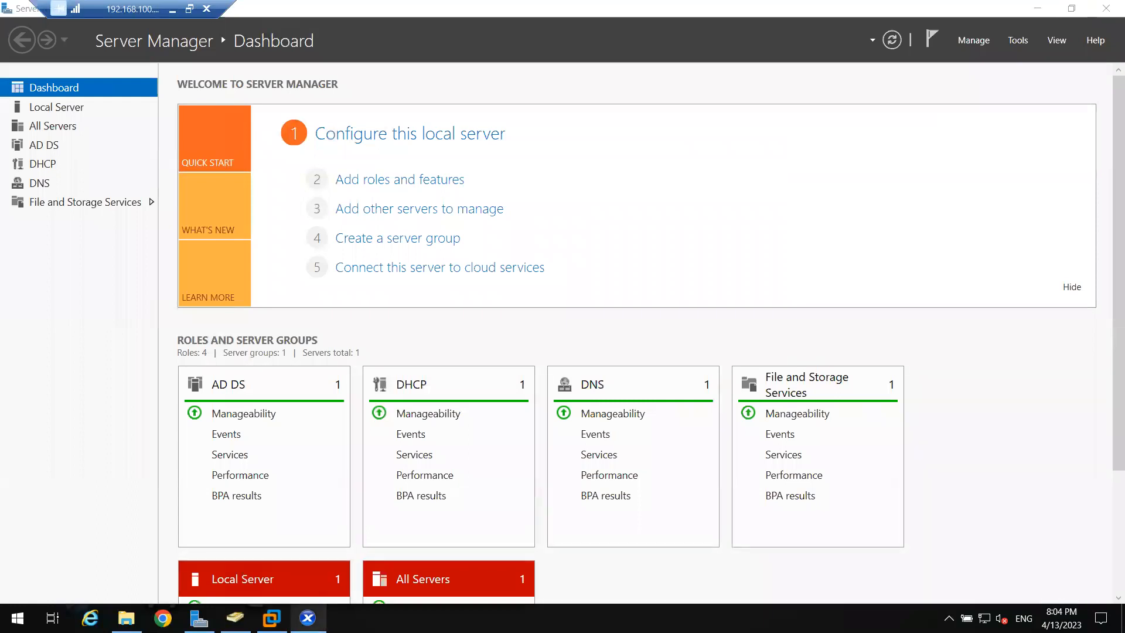
Switch to XenCenter and load Citrix_Virtual_Apps_and_Desktops_7_2106.iso into the DVD drive of the DDC-01 virtual machine
{"action": "left_click", "coordinate": [308, 617]}
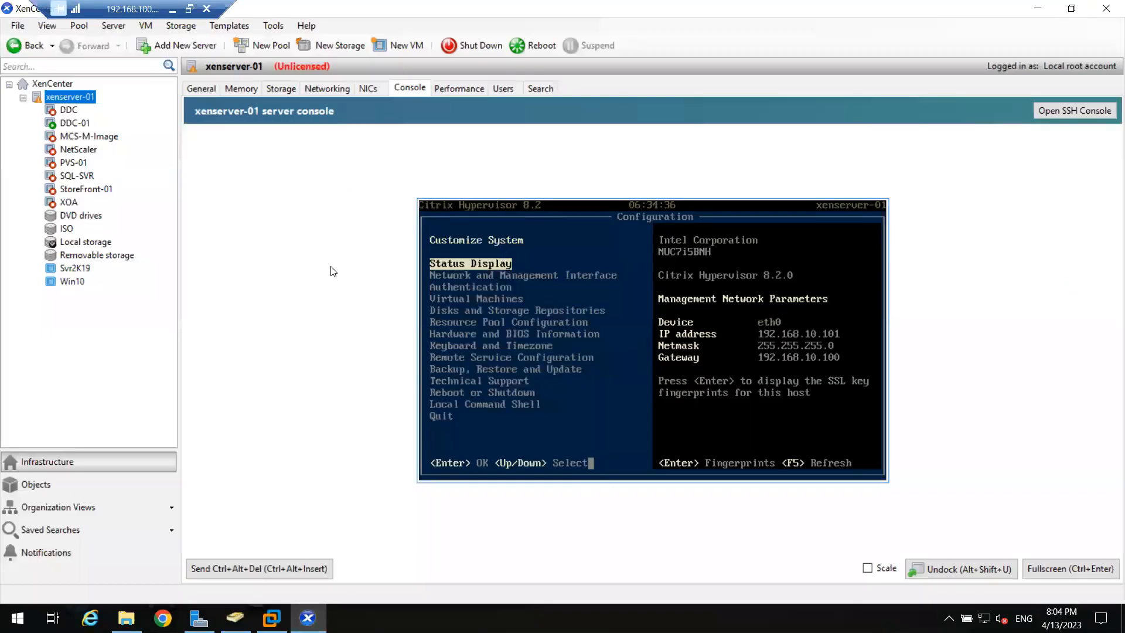
{"action": "left_click", "coordinate": [83, 125]}
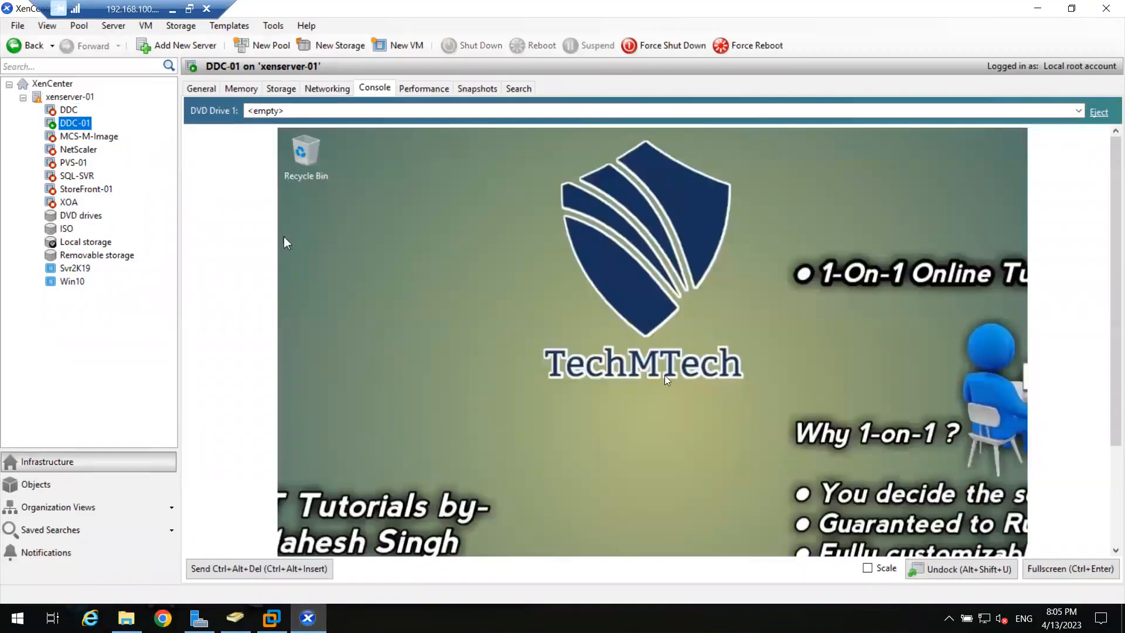
{"action": "left_click", "coordinate": [328, 111]}
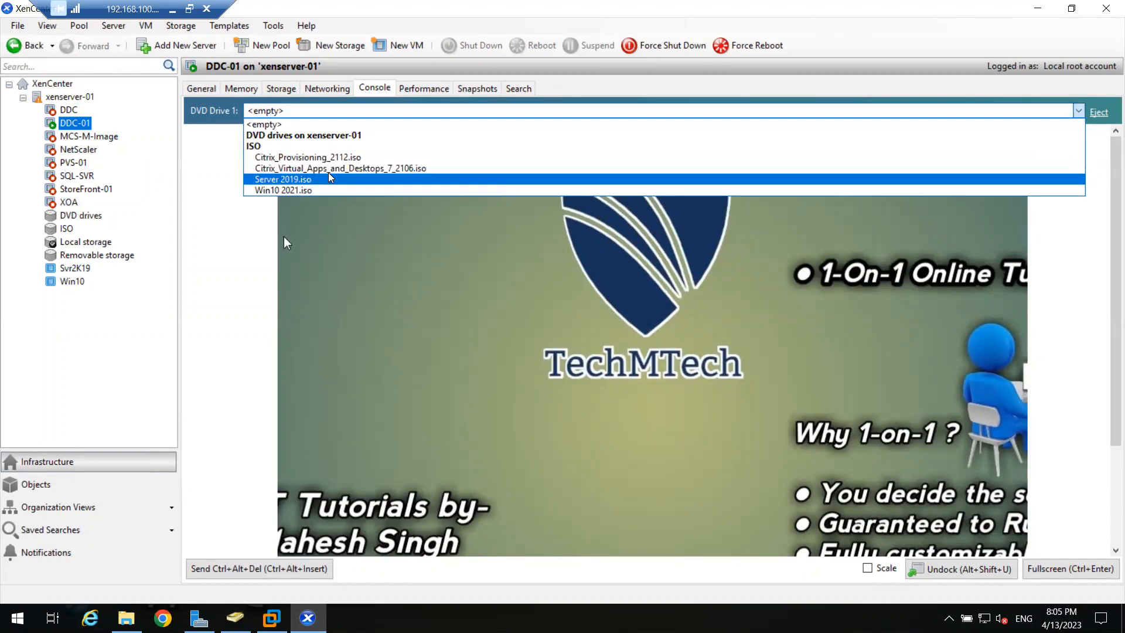
{"action": "left_click", "coordinate": [368, 170]}
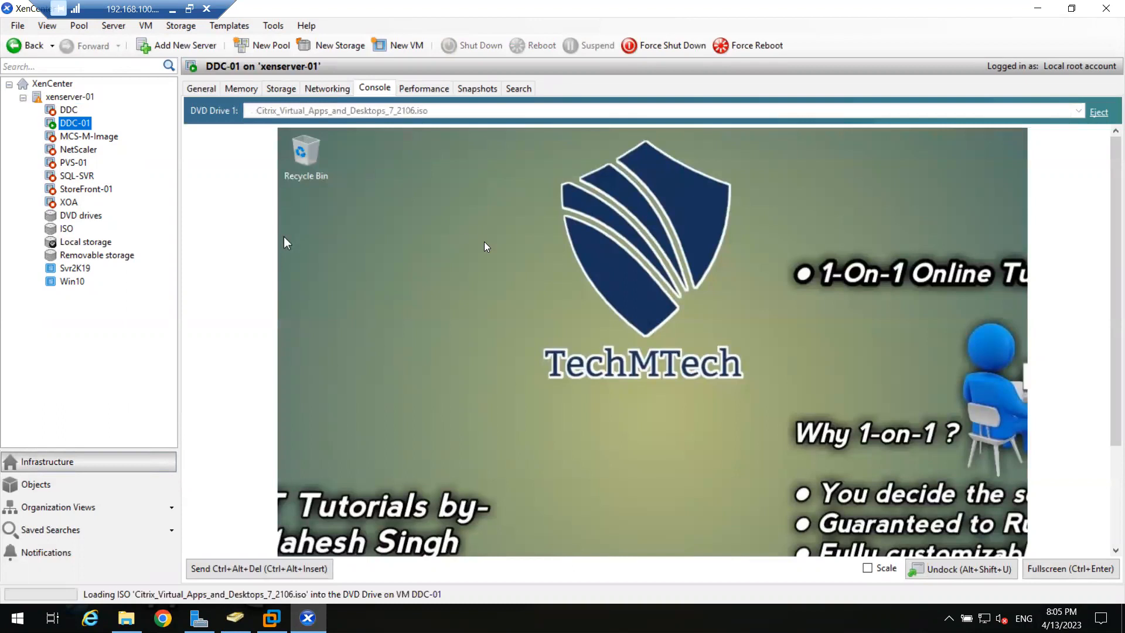
Show DDC-01's console full screen and select the CVAD 2106 CD drive (D:) under This PC in its File Explorer
{"action": "left_click", "coordinate": [1071, 568]}
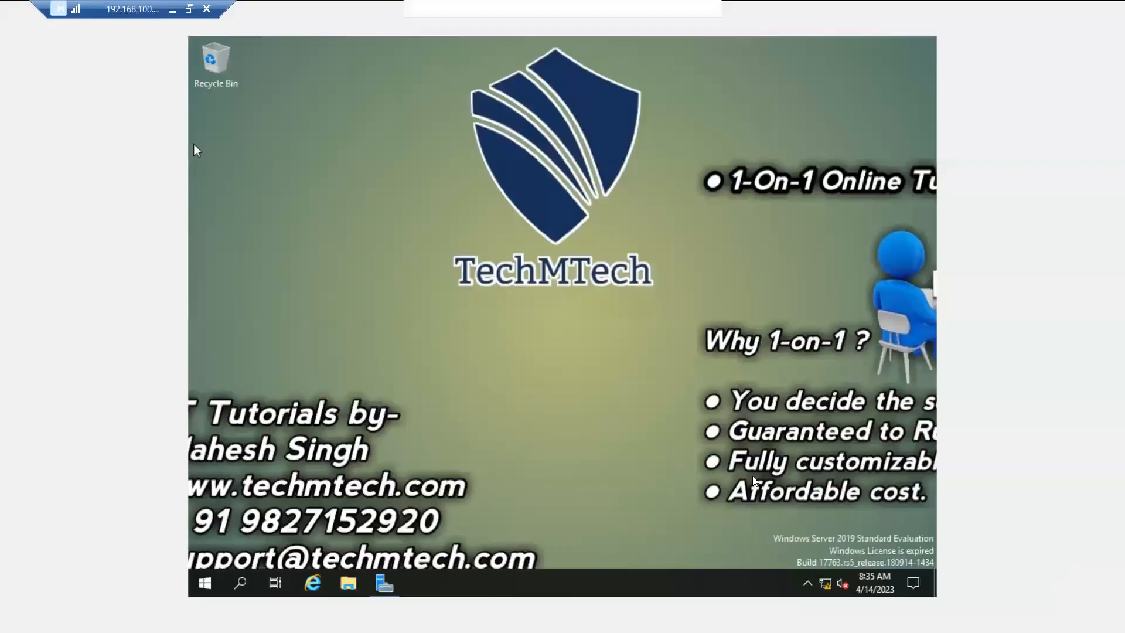
{"action": "left_click", "coordinate": [352, 585]}
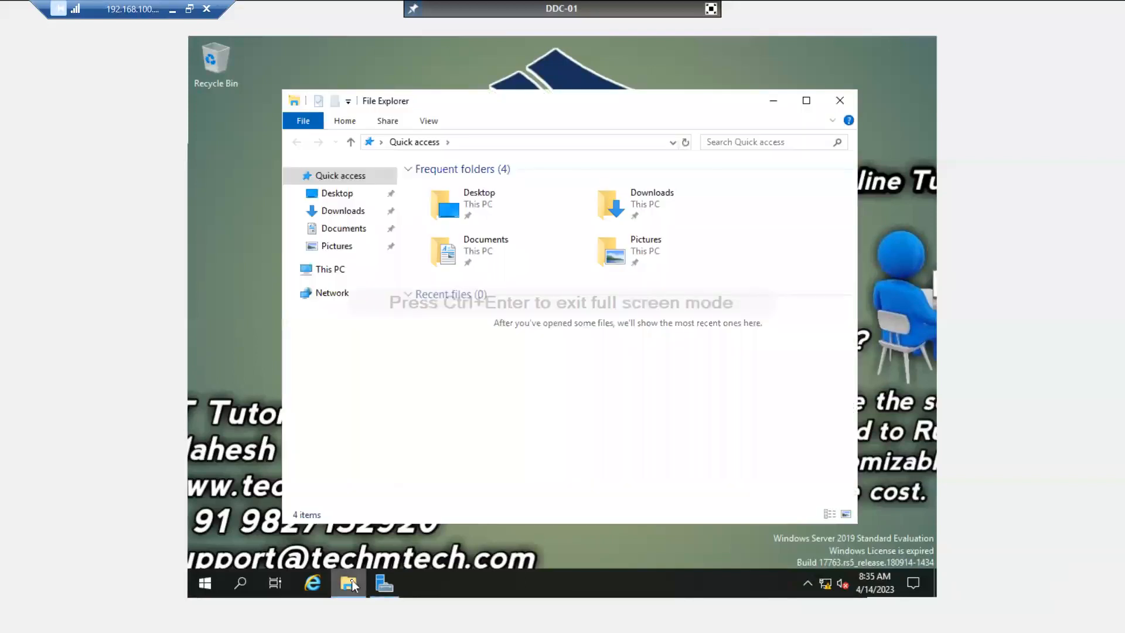
{"action": "left_click", "coordinate": [327, 271]}
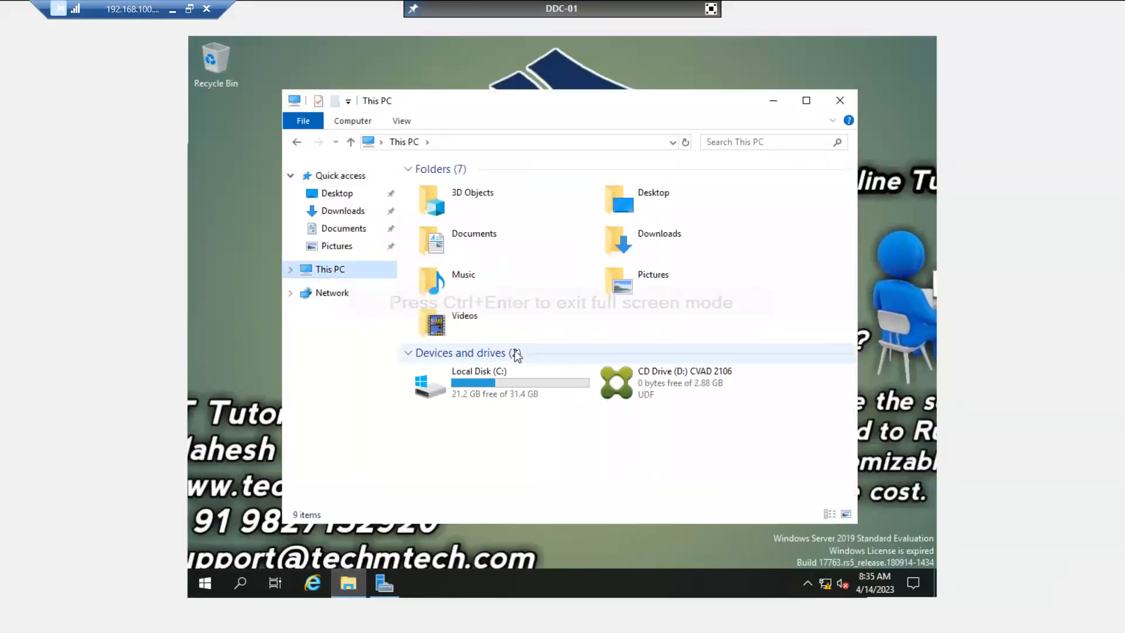
{"action": "left_click", "coordinate": [682, 380]}
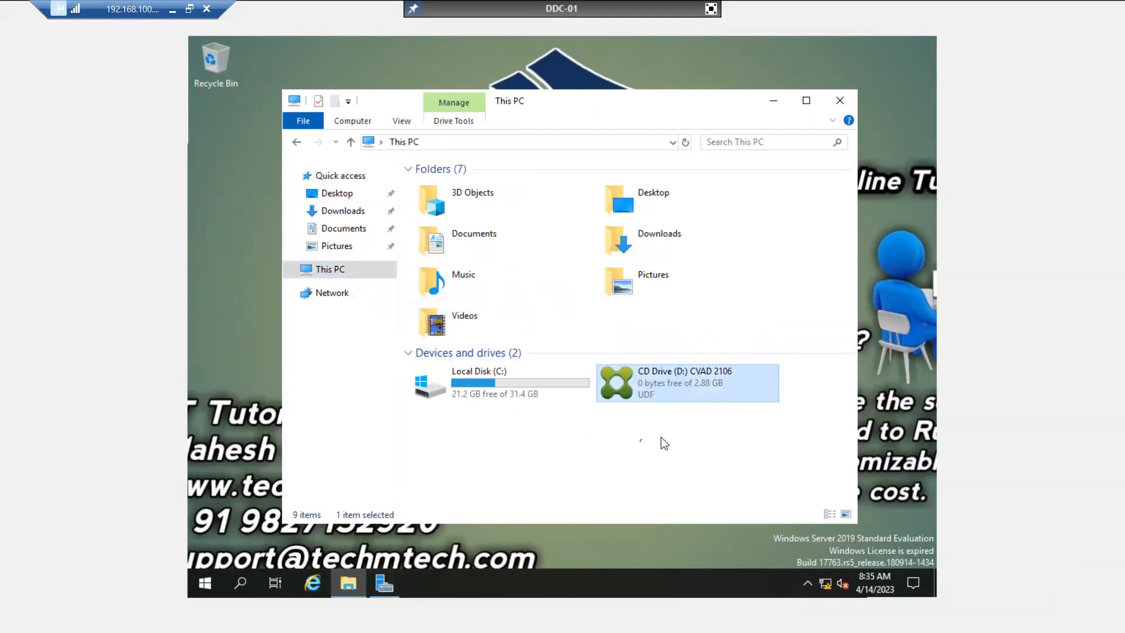
Run the Citrix installer from the CD drive with elevated rights, start Virtual Apps and Desktops and choose Delivery Controller
{"action": "right_click", "coordinate": [652, 392]}
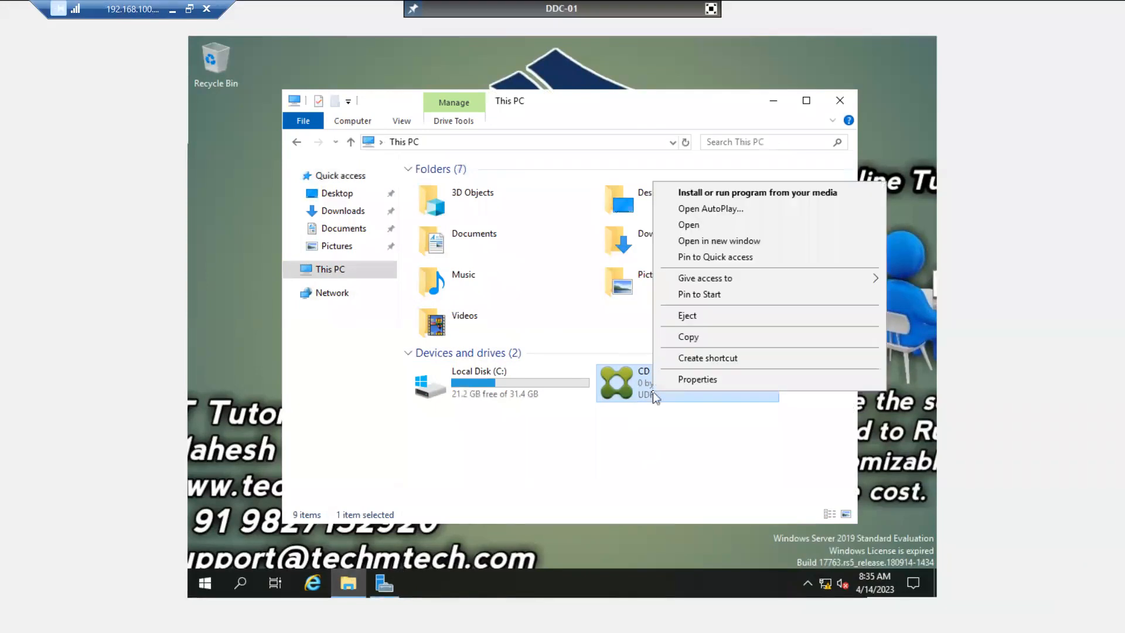
{"action": "left_click", "coordinate": [711, 197]}
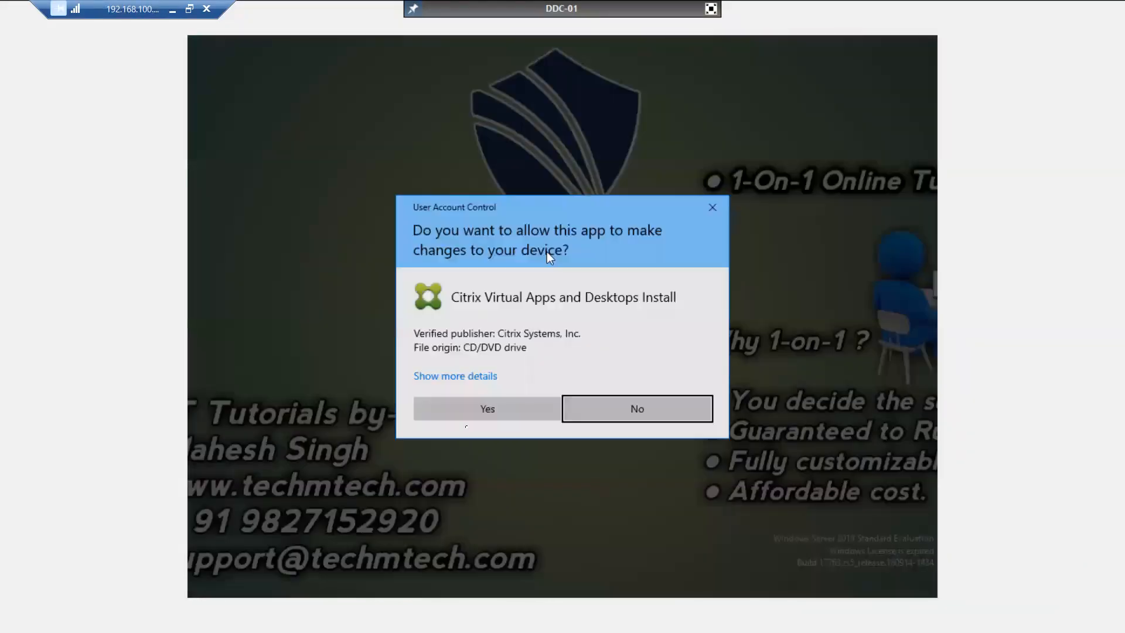
{"action": "left_click", "coordinate": [480, 409]}
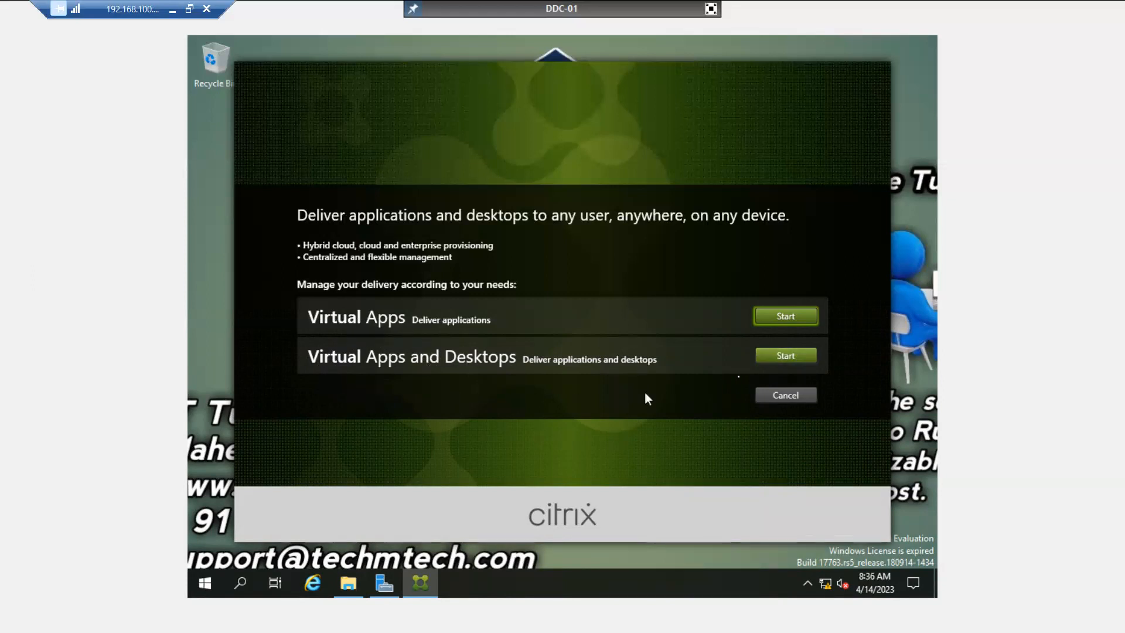
{"action": "left_click", "coordinate": [788, 359]}
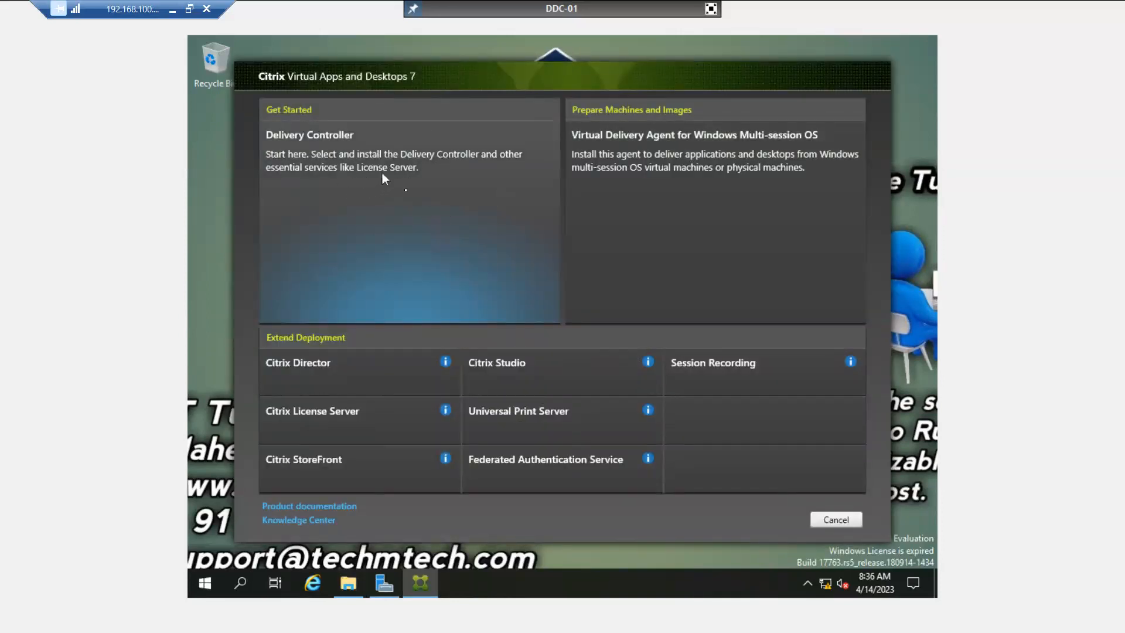
{"action": "left_click", "coordinate": [406, 190]}
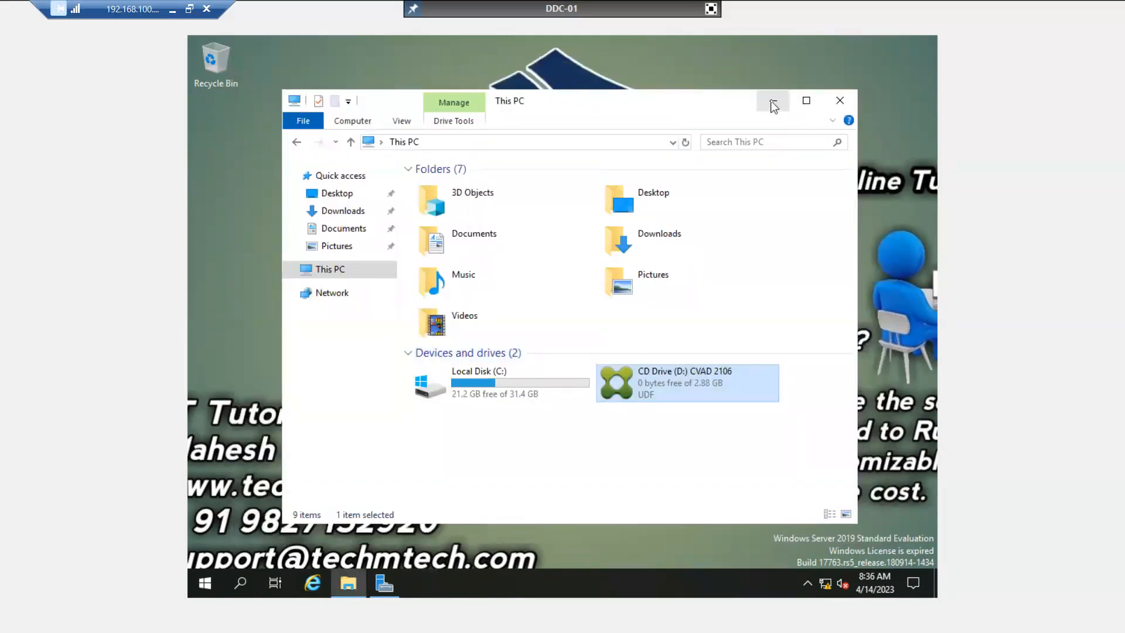
Minimize File Explorer and show DDC-01's Local Server properties in Server Manager
{"action": "left_click", "coordinate": [772, 102]}
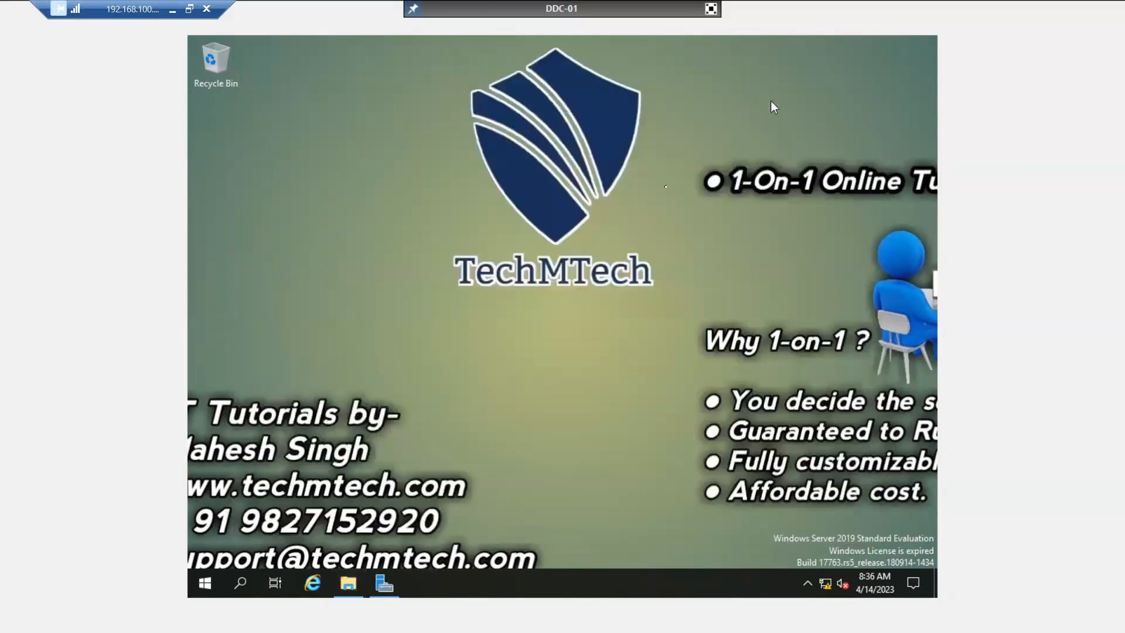
{"action": "left_click", "coordinate": [384, 583]}
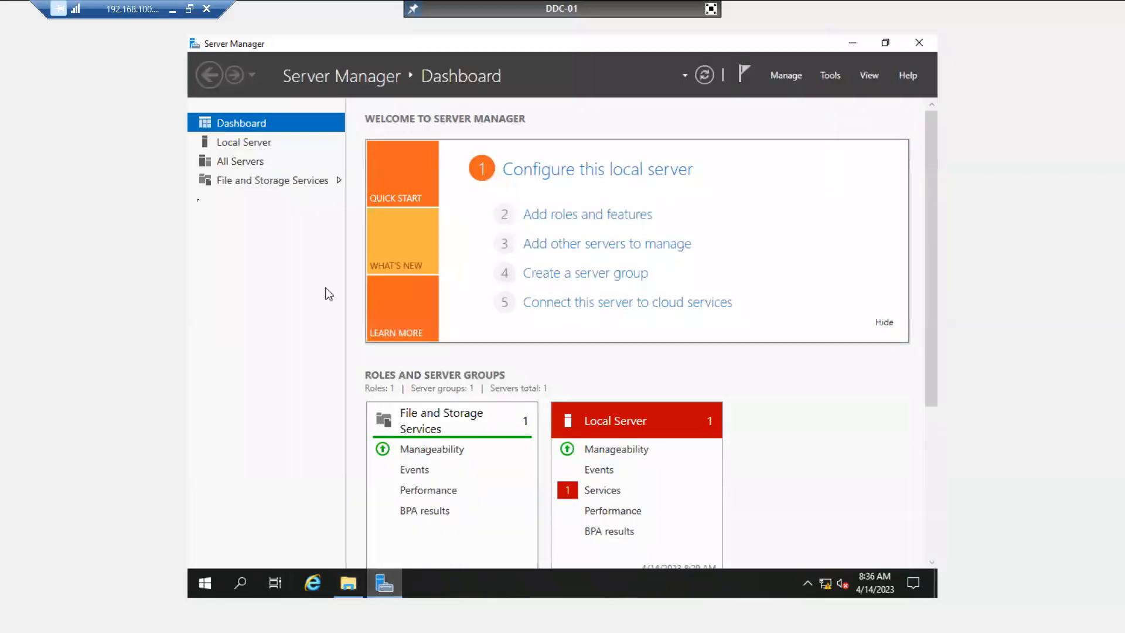
{"action": "left_click", "coordinate": [230, 144]}
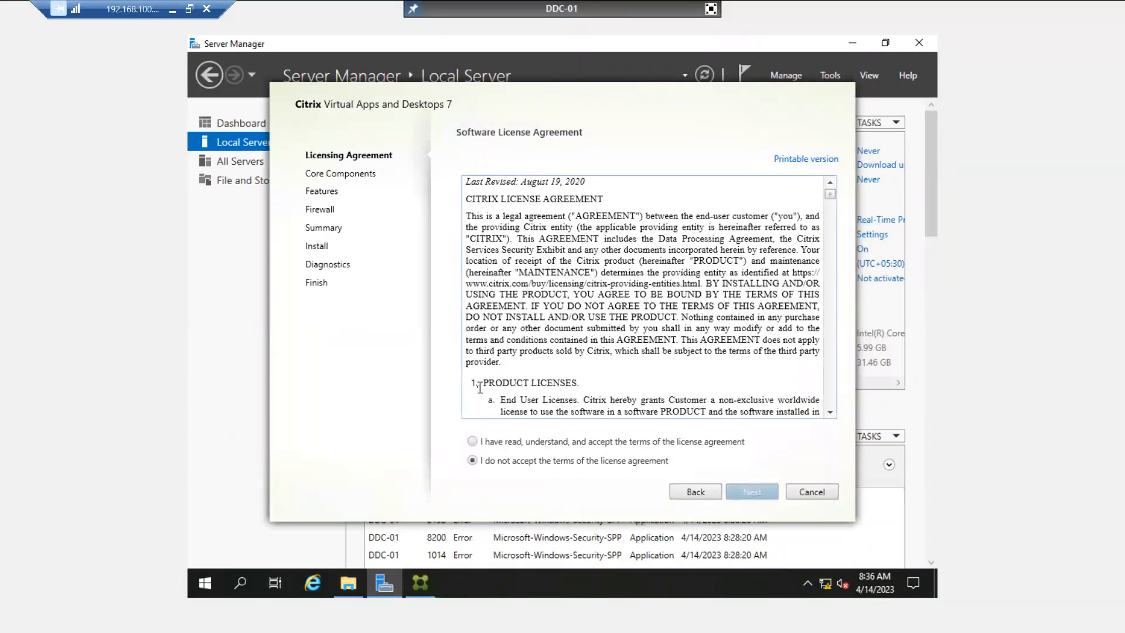
Accept the Citrix license agreement and proceed with all core components, both optional features and automatic firewall rules
{"action": "left_click", "coordinate": [472, 442]}
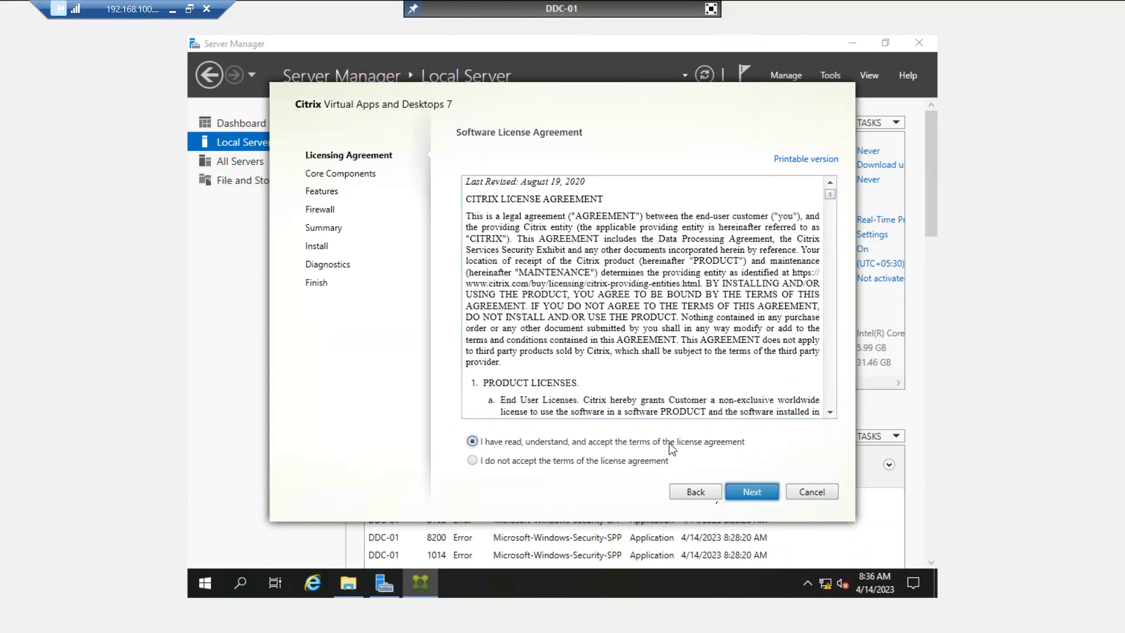
{"action": "left_click", "coordinate": [744, 497]}
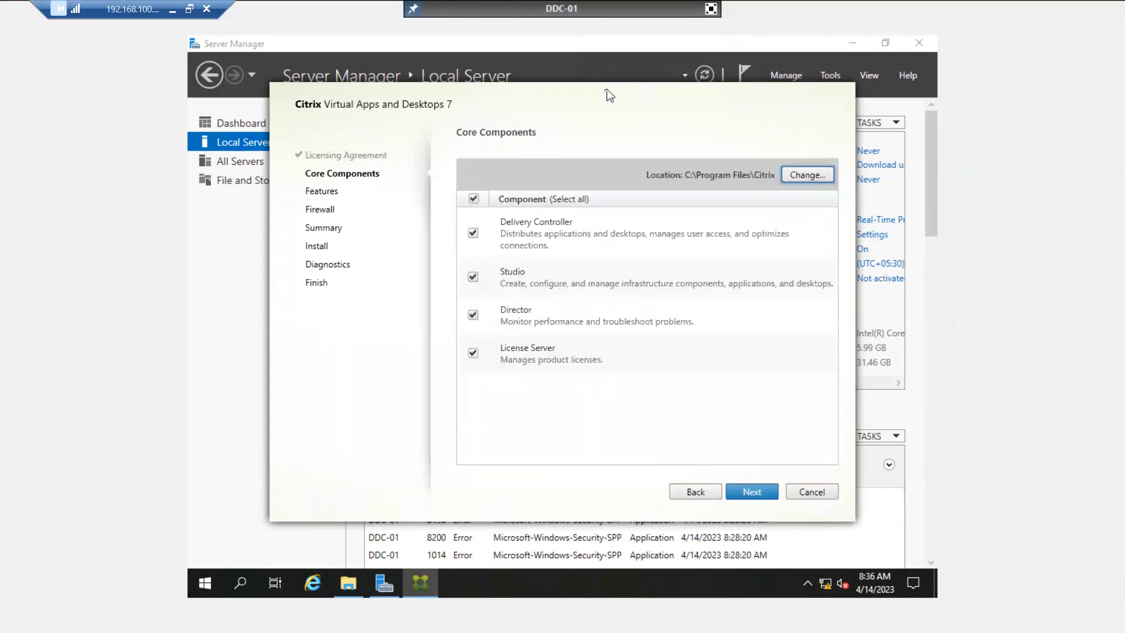
{"action": "left_click_drag", "start_coordinate": [600, 98], "coordinate": [572, 104]}
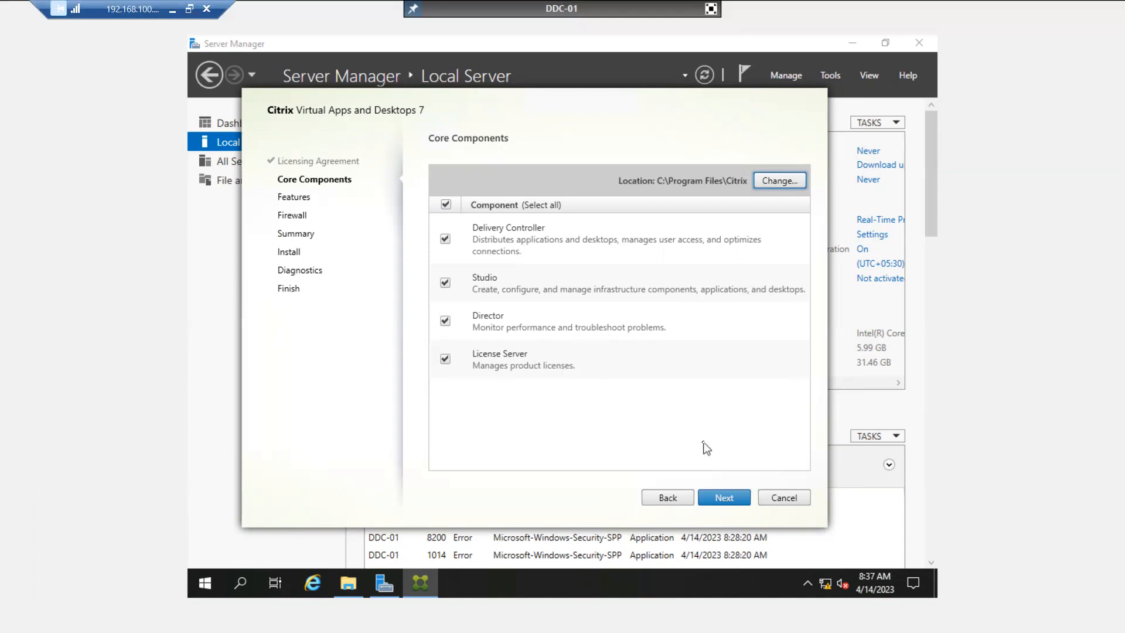
{"action": "left_click", "coordinate": [726, 495]}
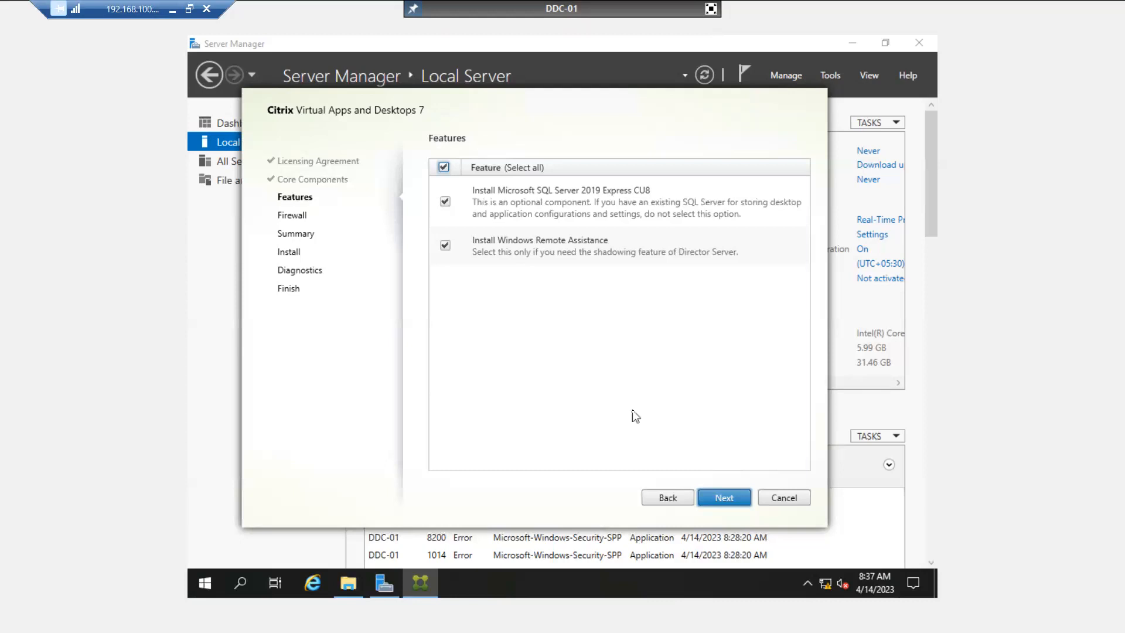
{"action": "left_click", "coordinate": [721, 499]}
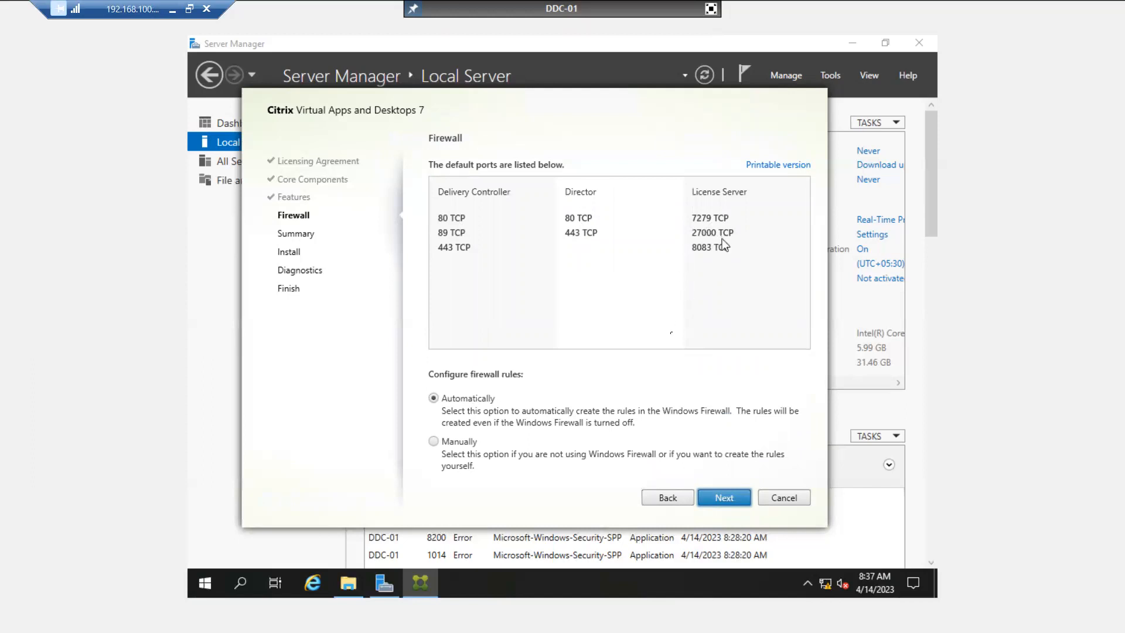
{"action": "left_click", "coordinate": [721, 498]}
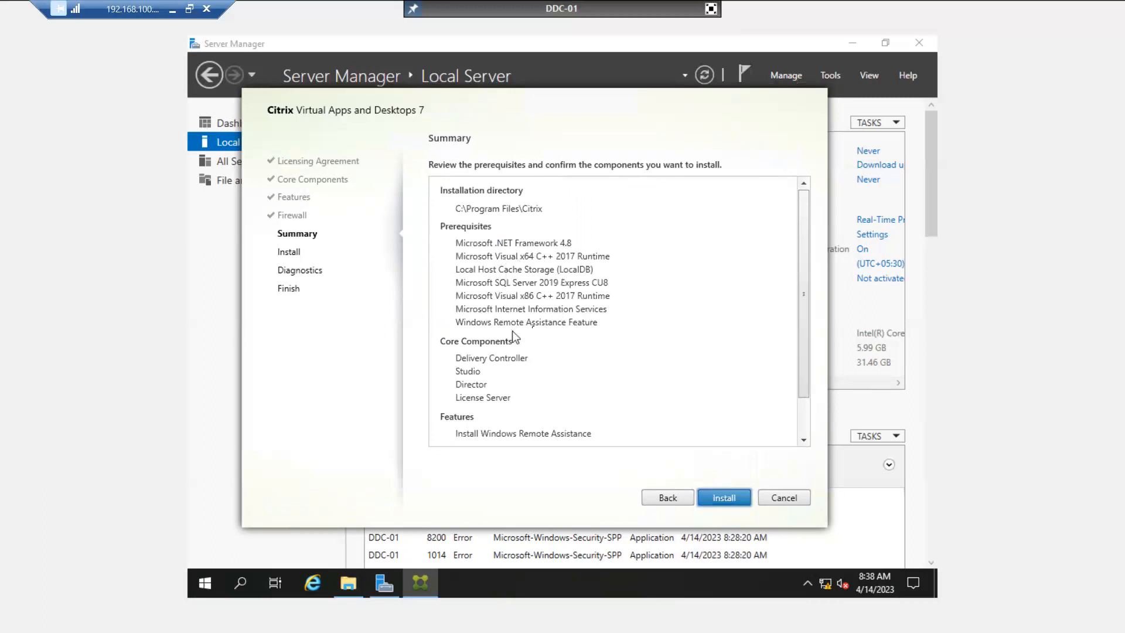
Review the installation summary through to the firewall ports and start installing the prerequisites and components
{"action": "scroll", "coordinate": [579, 335], "scroll_direction": "down", "scroll_amount": 1}
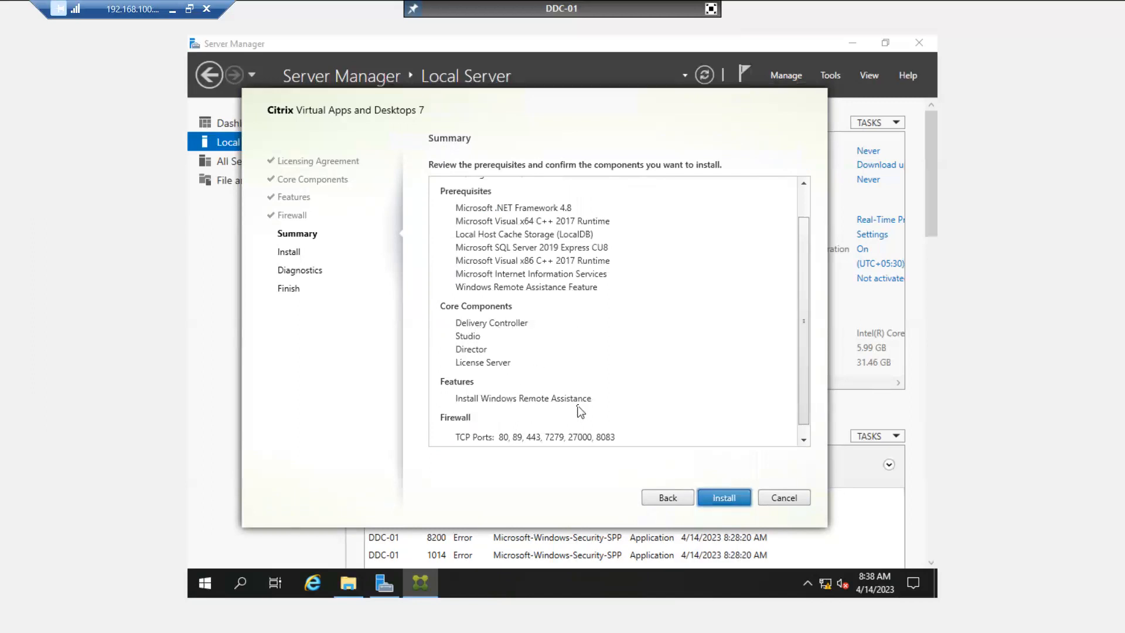
{"action": "scroll", "coordinate": [580, 411], "scroll_direction": "down", "scroll_amount": 1}
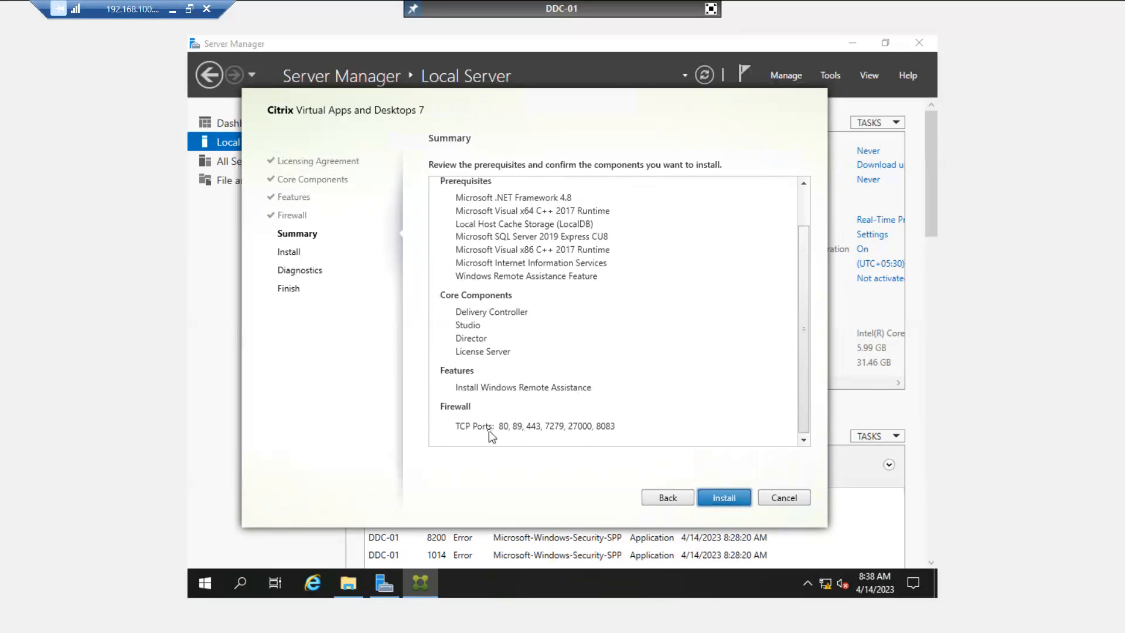
{"action": "left_click", "coordinate": [721, 498]}
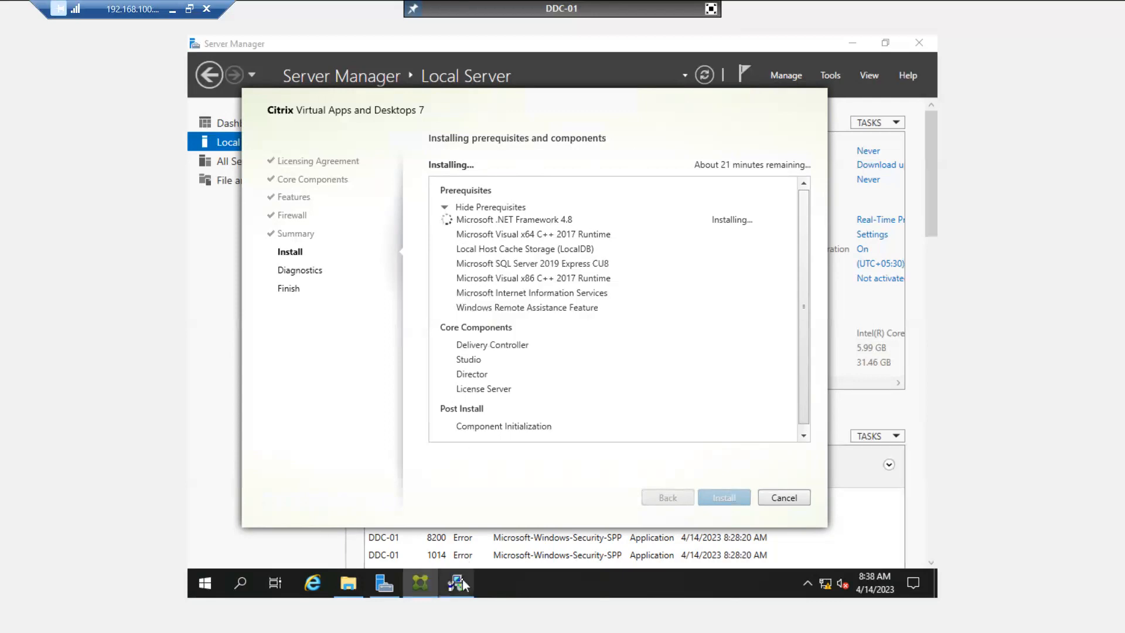
{"action": "left_click_drag", "start_coordinate": [498, 259], "coordinate": [444, 358]}
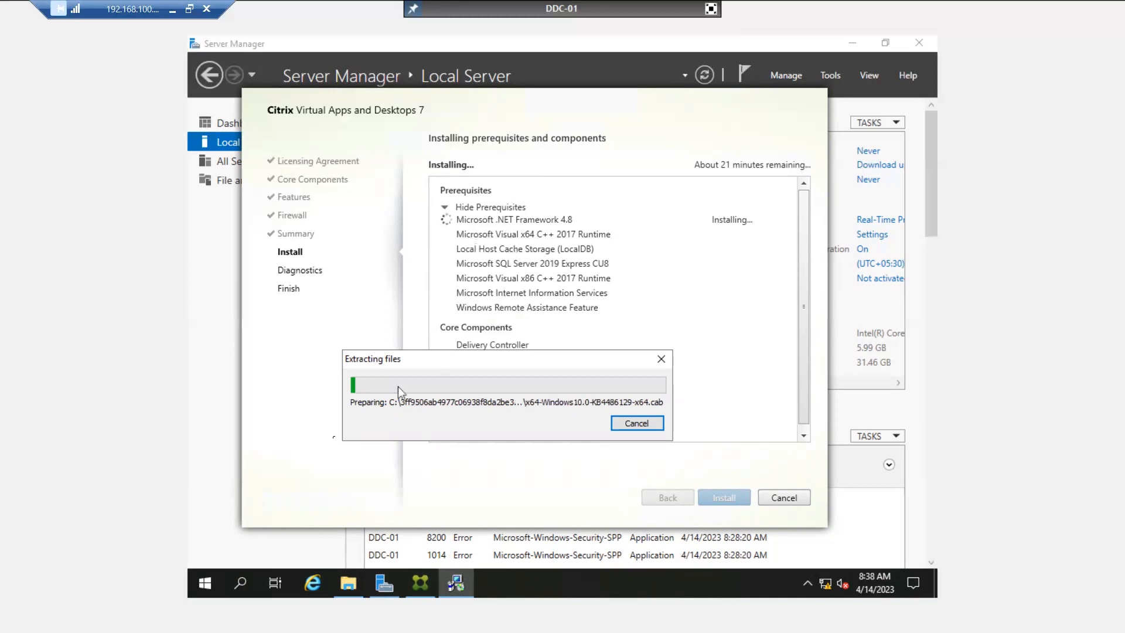
{"action": "left_click", "coordinate": [207, 583]}
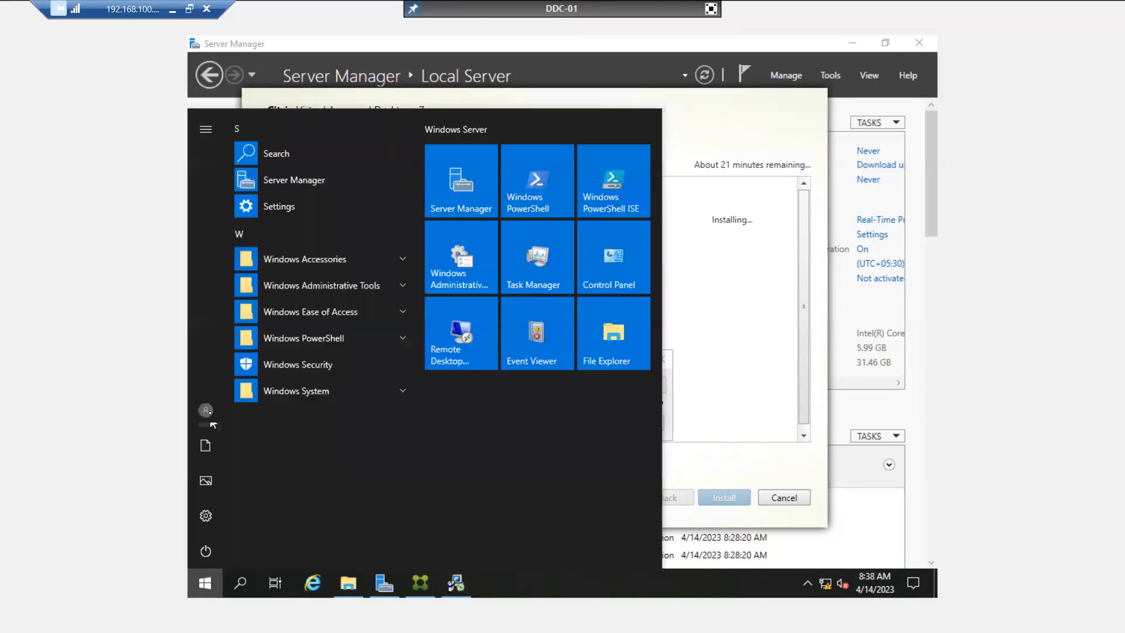
{"action": "left_click", "coordinate": [212, 135]}
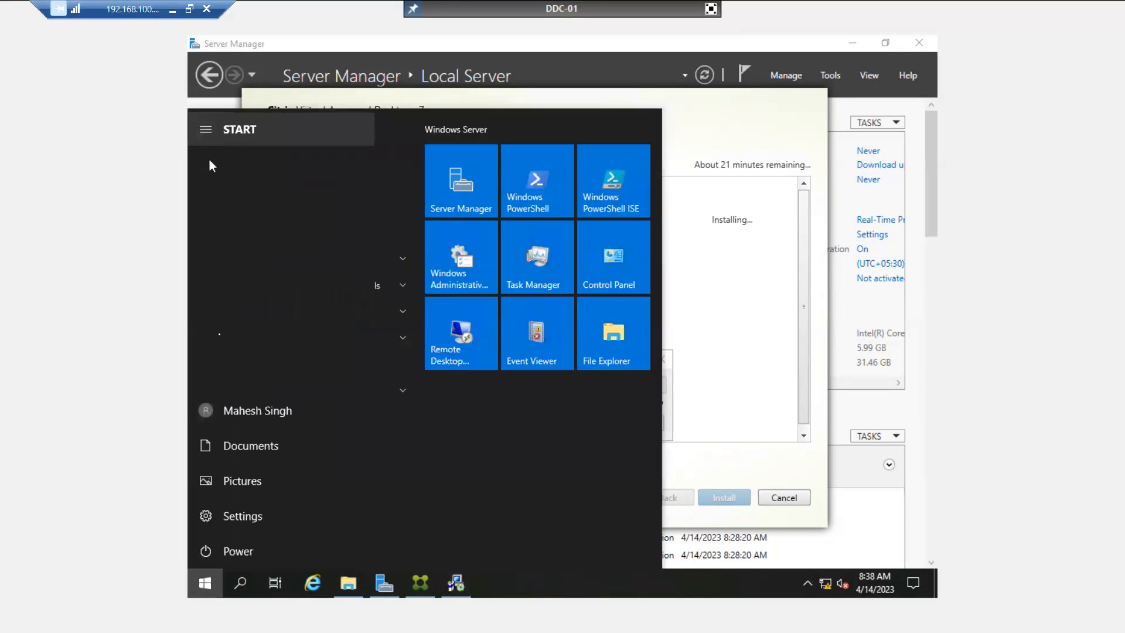
{"action": "left_click", "coordinate": [210, 130]}
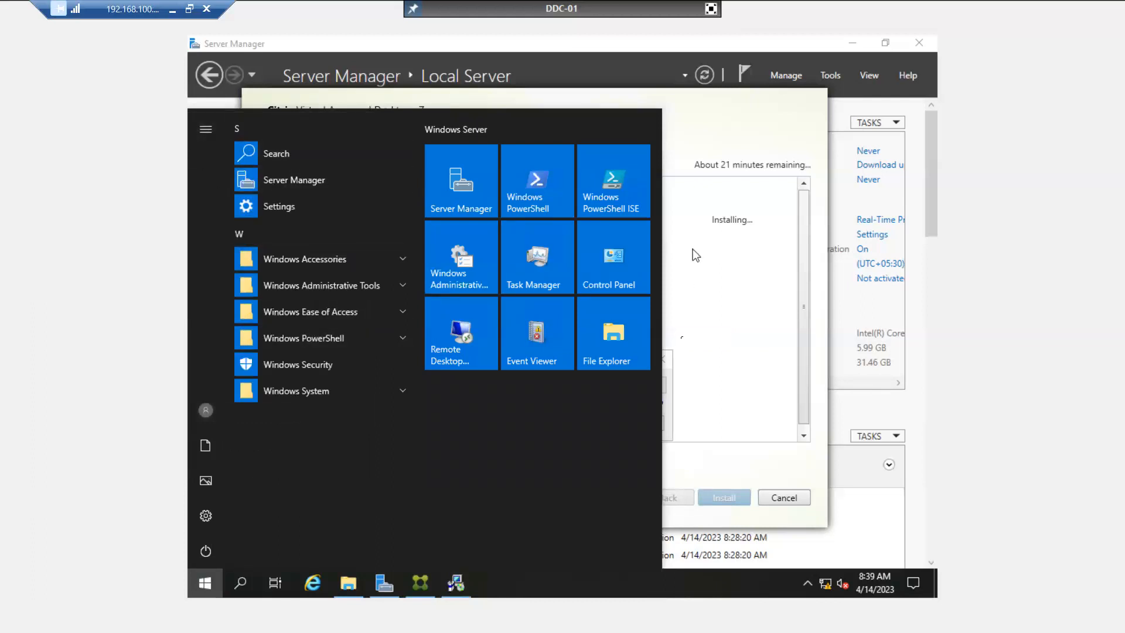
{"action": "left_click", "coordinate": [740, 375]}
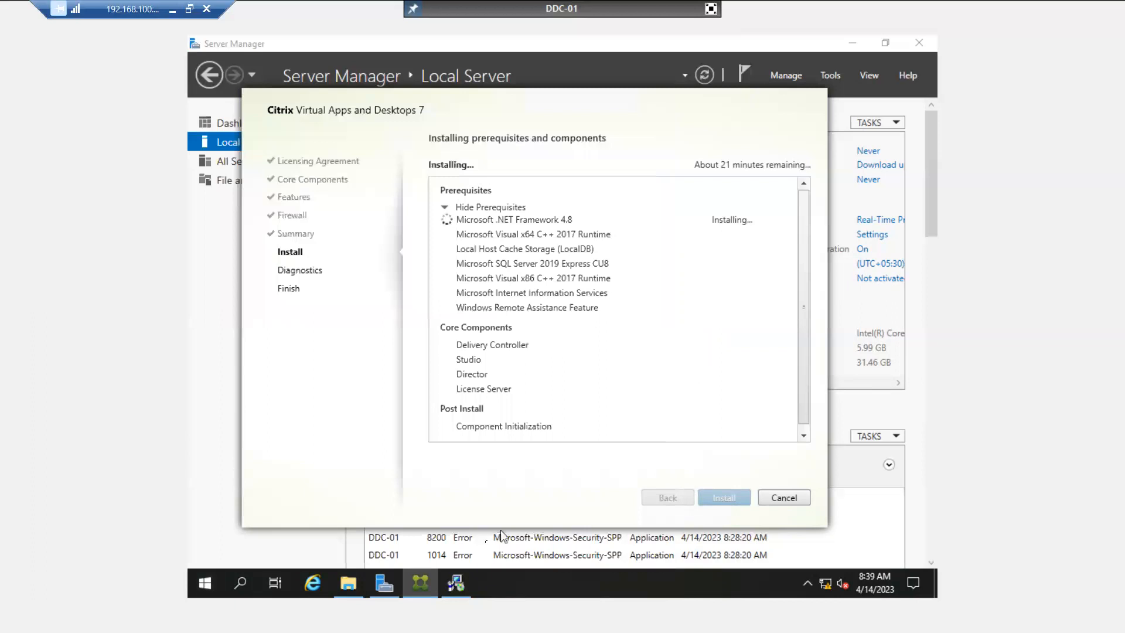
{"action": "left_click", "coordinate": [459, 582]}
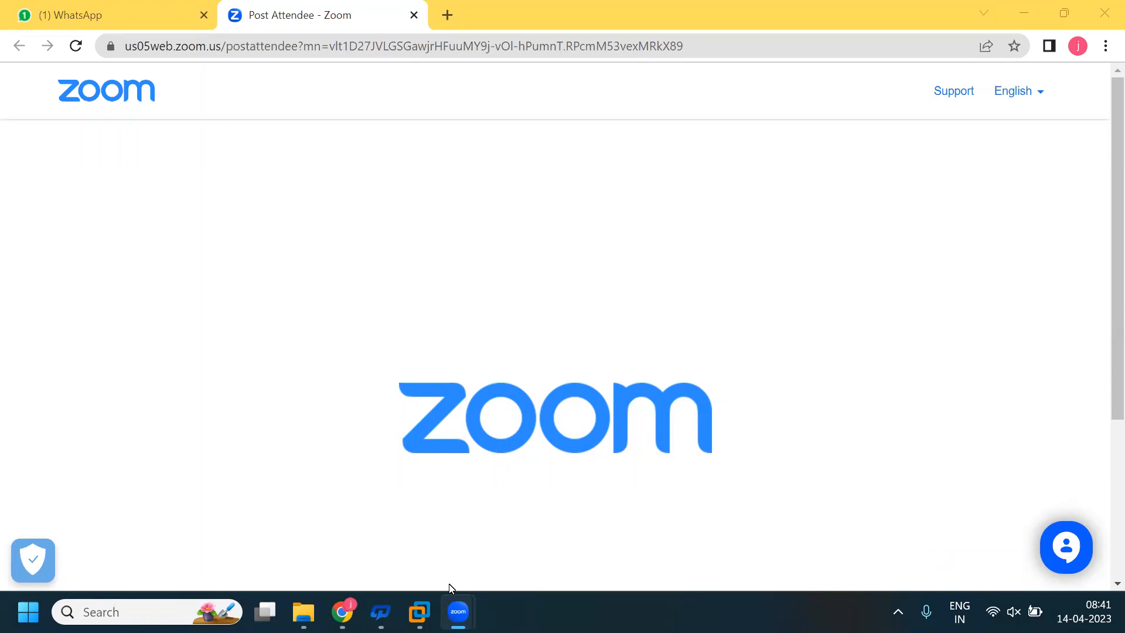
Switch to VMware Workstation and check the console screens of the IN-DC01 and CTX-SF01 virtual machines
{"action": "mouse_move", "coordinate": [419, 612]}
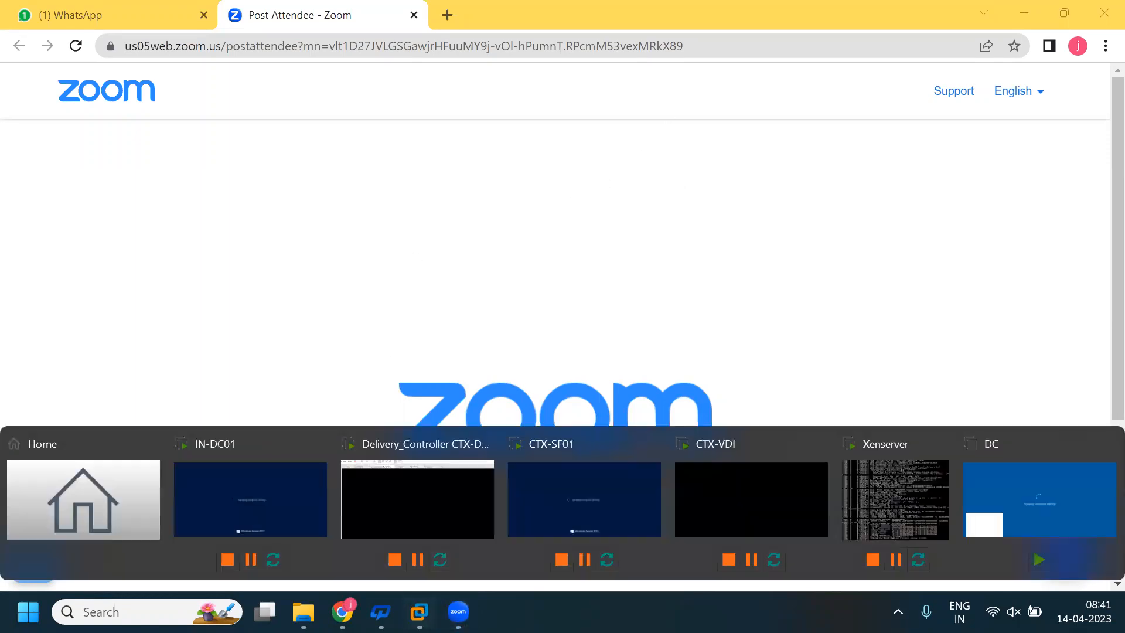
{"action": "left_click", "coordinate": [420, 524]}
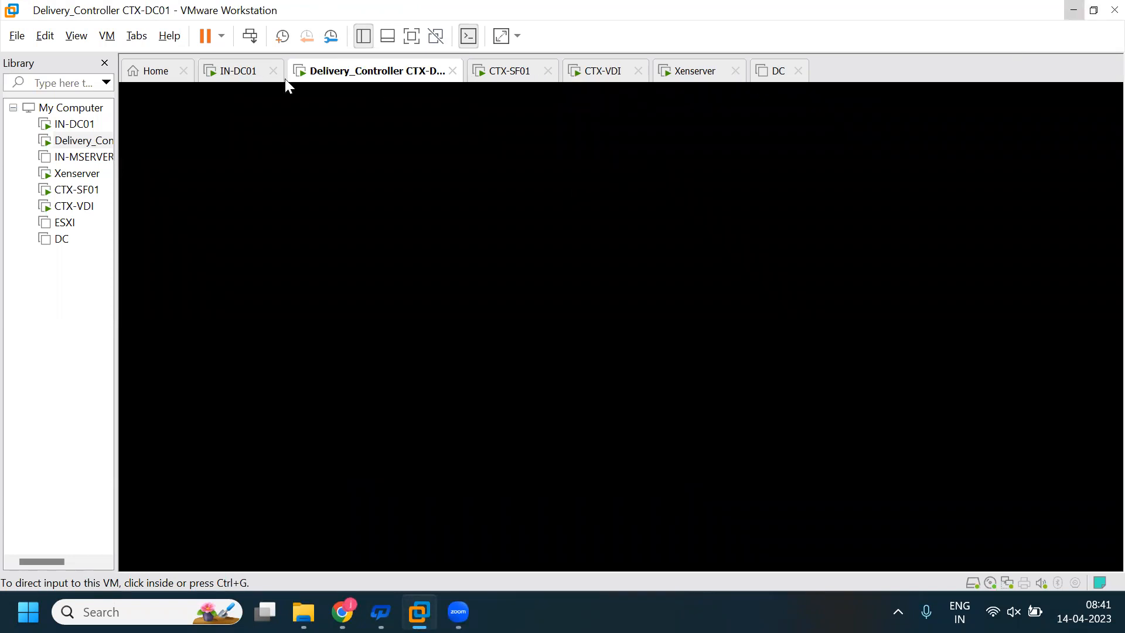
{"action": "left_click", "coordinate": [246, 75]}
{"action": "left_click", "coordinate": [348, 234]}
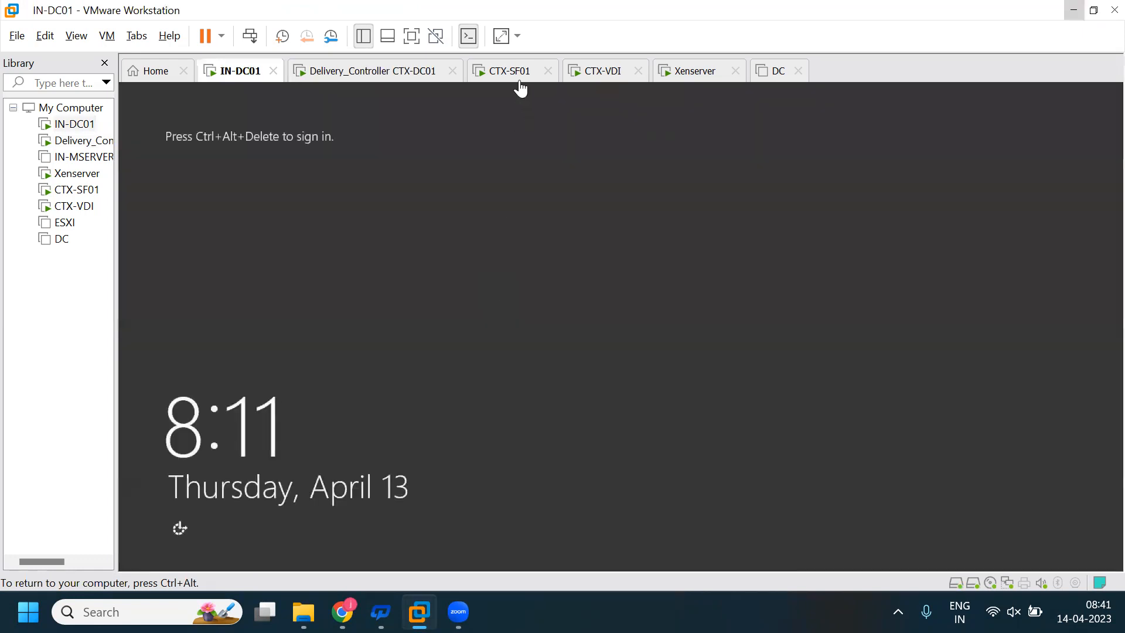
{"action": "left_click", "coordinate": [510, 71]}
{"action": "left_click", "coordinate": [515, 246]}
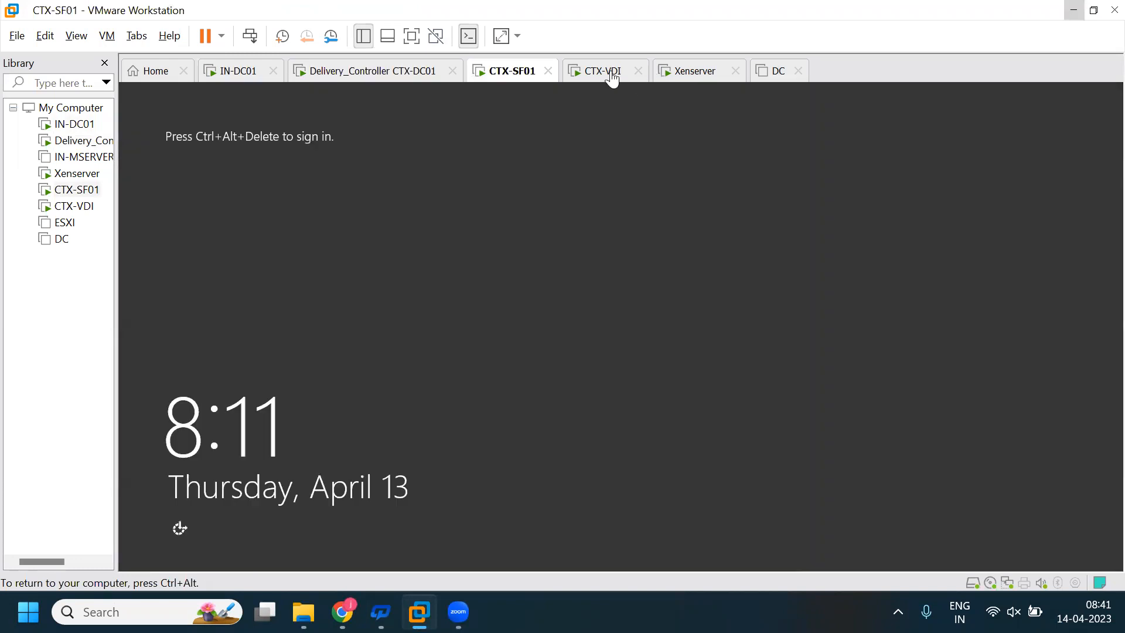
Sign in to the CTX-VDI virtual machine by entering the account password, and release input back to the host
{"action": "left_click", "coordinate": [609, 70]}
{"action": "left_click", "coordinate": [622, 156]}
{"action": "left_click", "coordinate": [554, 267]}
{"action": "type", "text": "***********"}
{"action": "key", "text": "Return"}
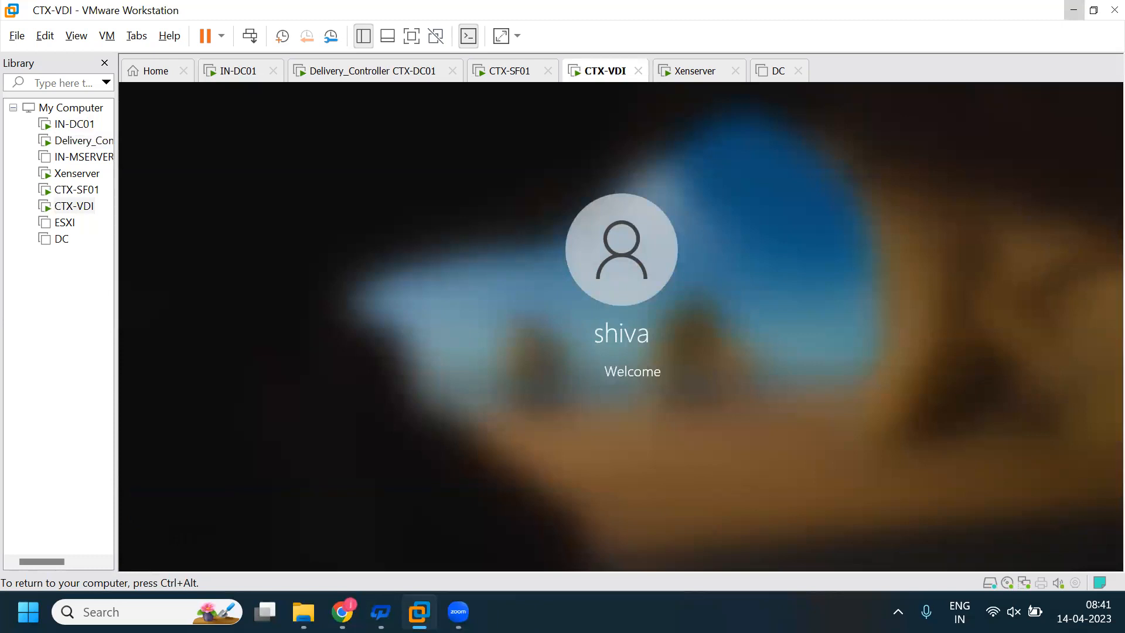
{"action": "key", "text": "ctrl+alt"}
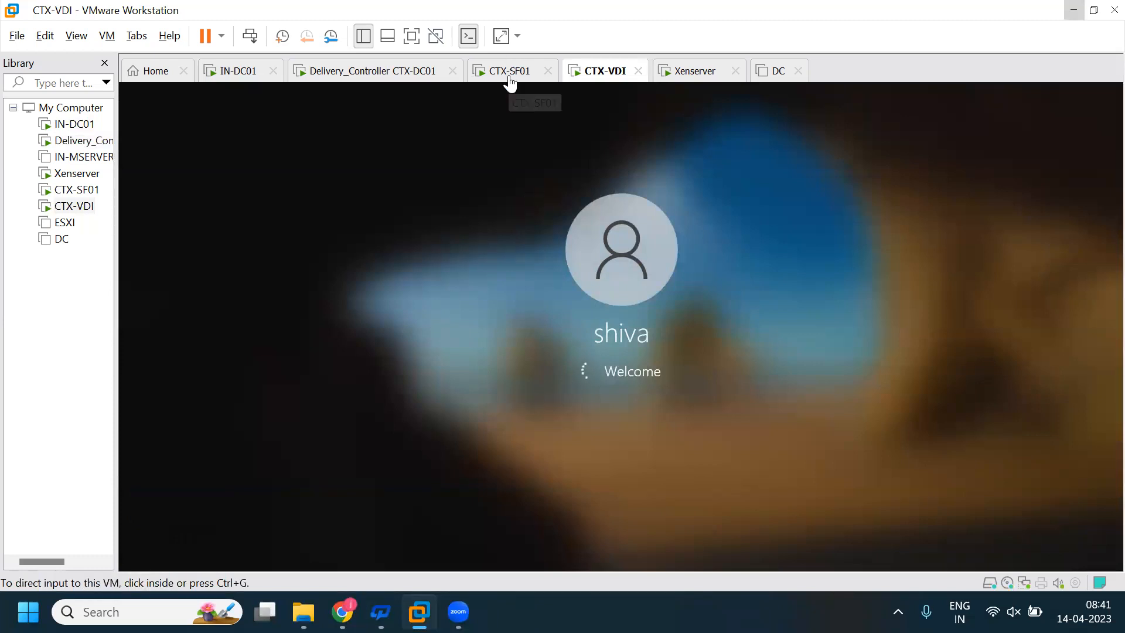
Sign in to CTX-SF01 with the Administrator account password, and switch to the Delivery_Controller CTX-DC01 virtual machine
{"action": "left_click", "coordinate": [509, 75]}
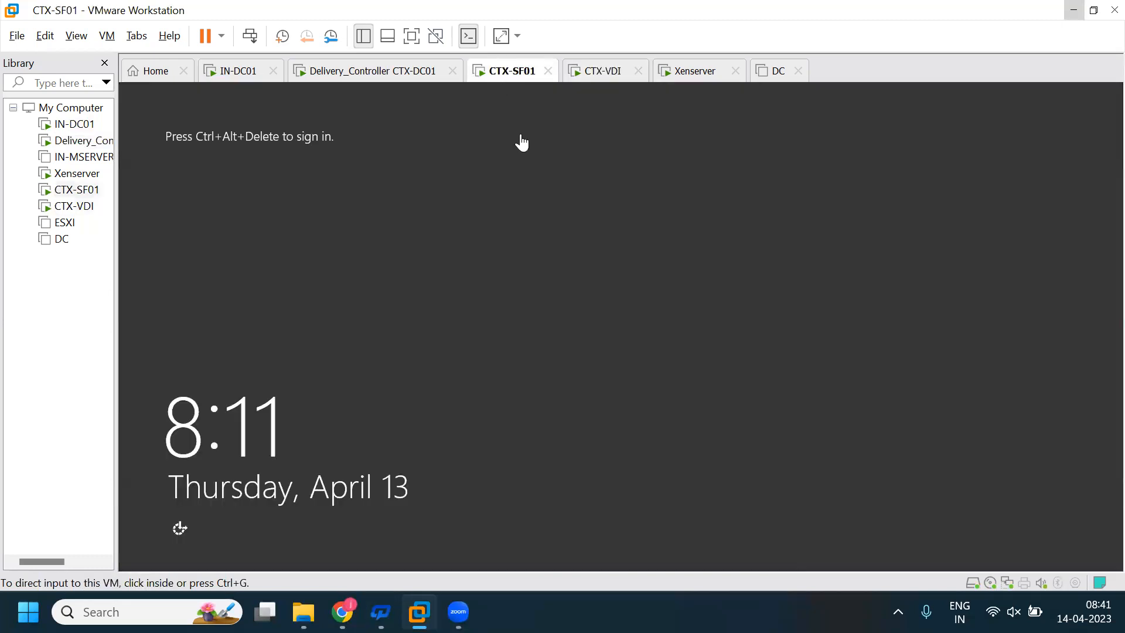
{"action": "left_click", "coordinate": [251, 36]}
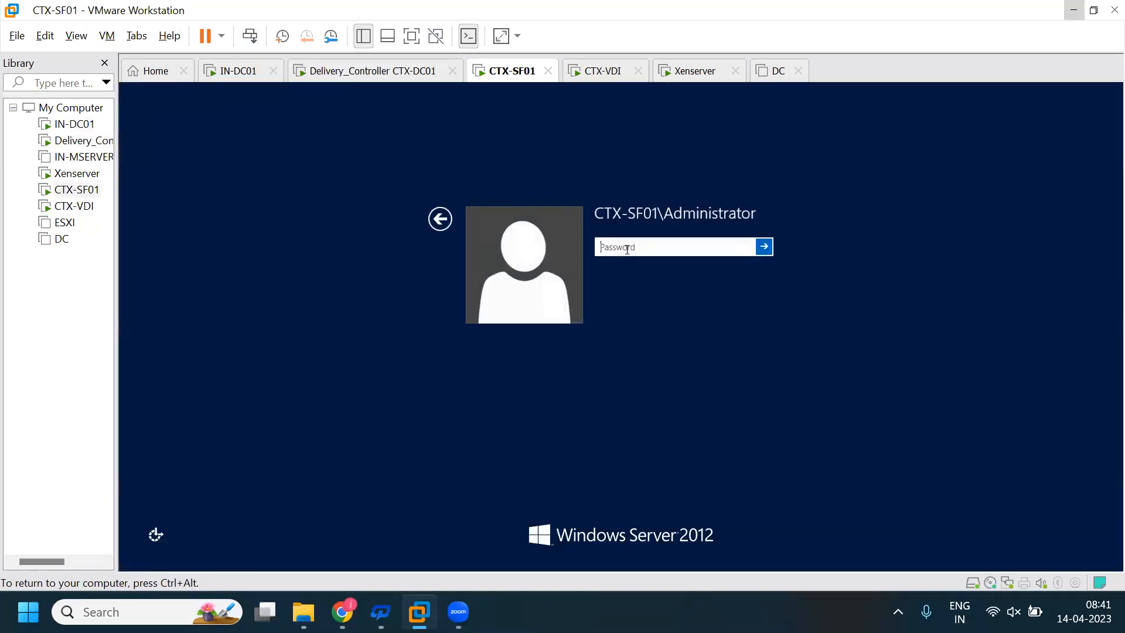
{"action": "type", "text": "***********"}
{"action": "key", "text": "Return"}
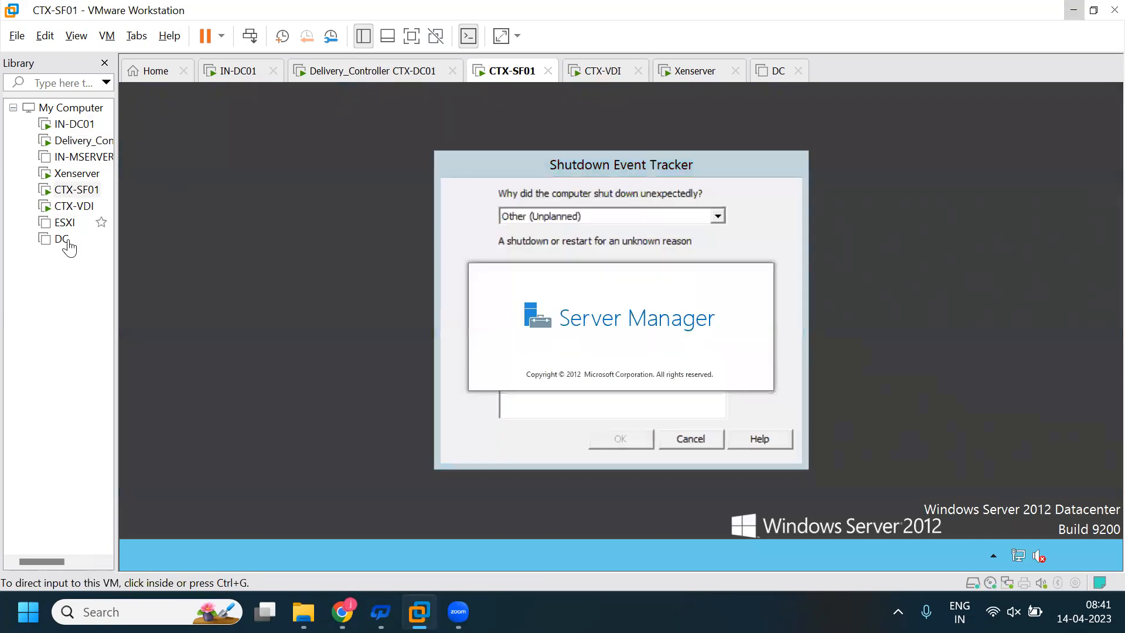
{"action": "left_click", "coordinate": [706, 369]}
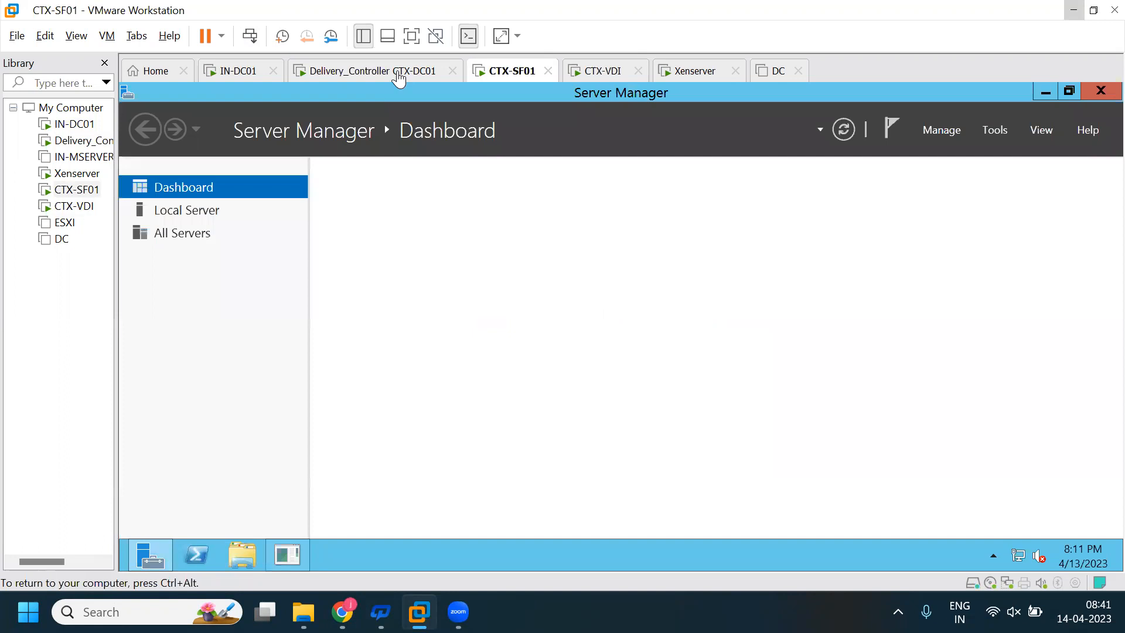
{"action": "left_click", "coordinate": [397, 73]}
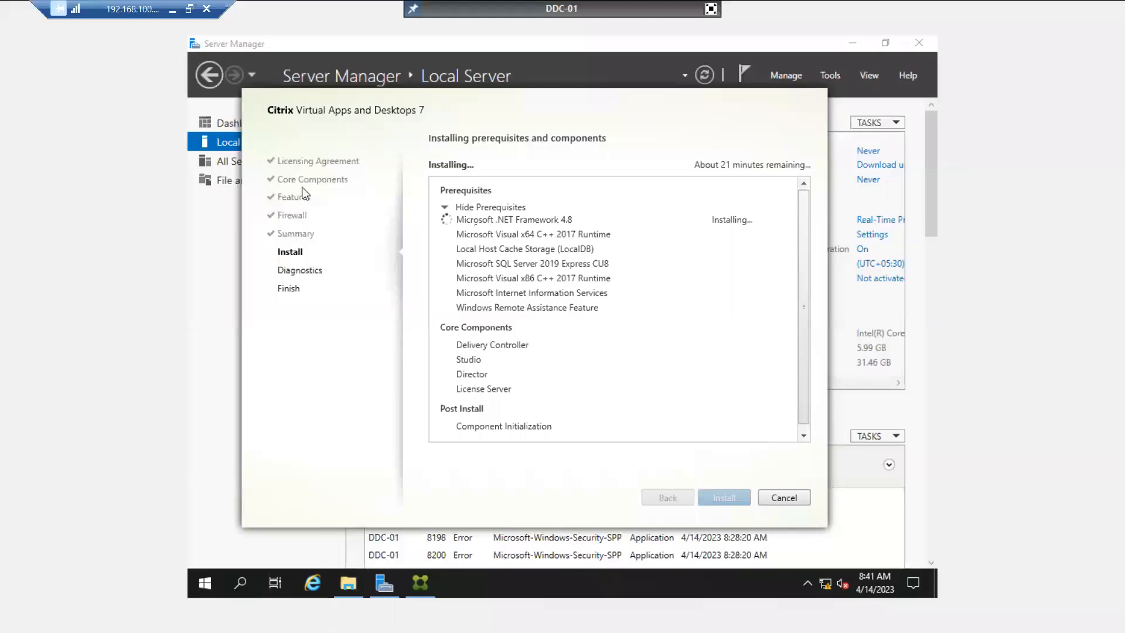
Leave DDC-01's full-screen console in XenCenter and examine the memory allocation and storage repositories of xenserver-01
{"action": "left_click", "coordinate": [293, 96]}
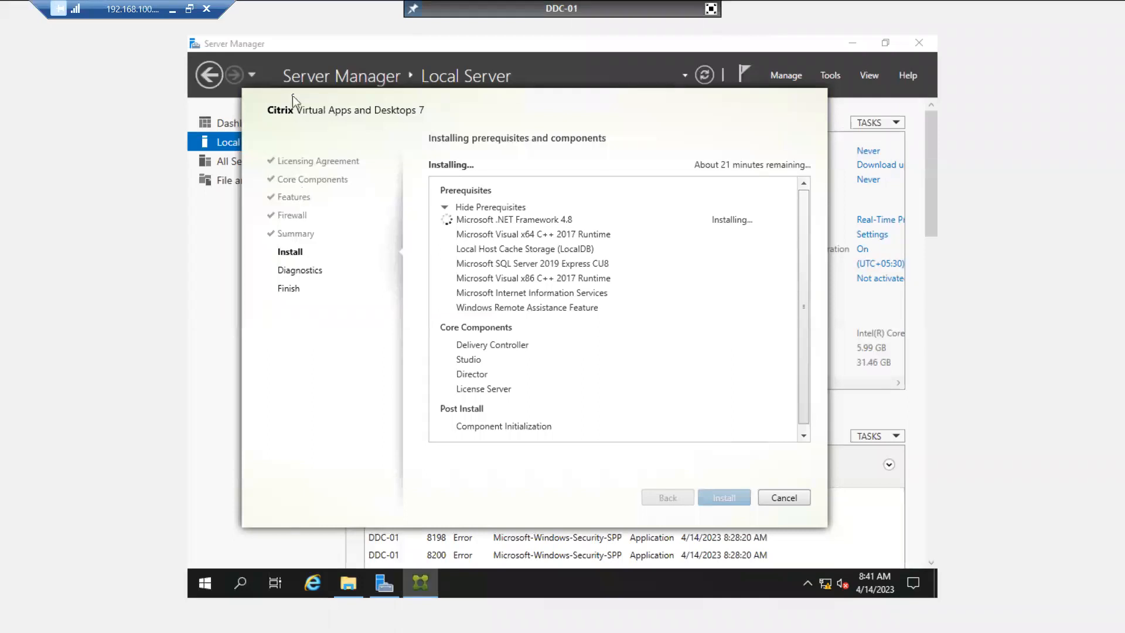
{"action": "left_click_drag", "start_coordinate": [293, 96], "coordinate": [290, 114]}
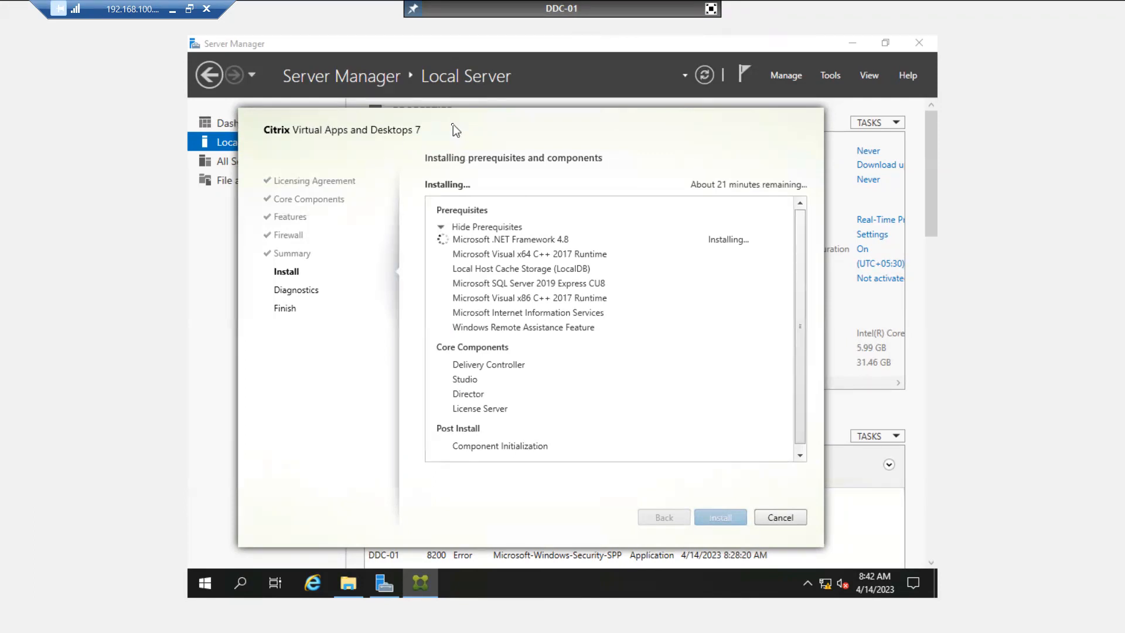
{"action": "left_click", "coordinate": [711, 10]}
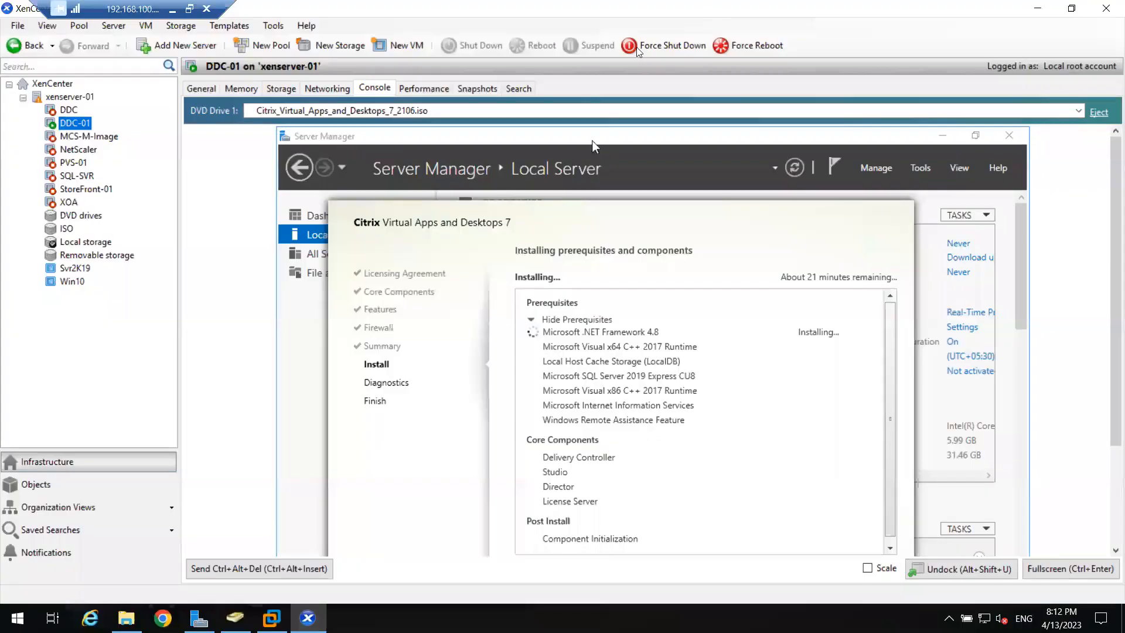
{"action": "left_click", "coordinate": [71, 97]}
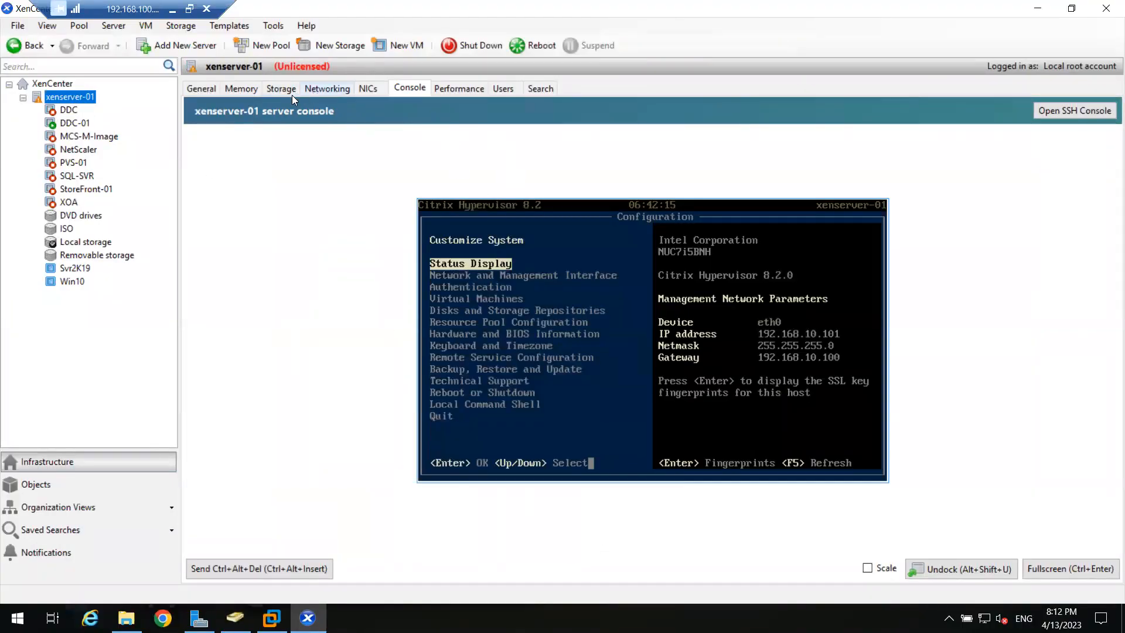
{"action": "left_click", "coordinate": [239, 86]}
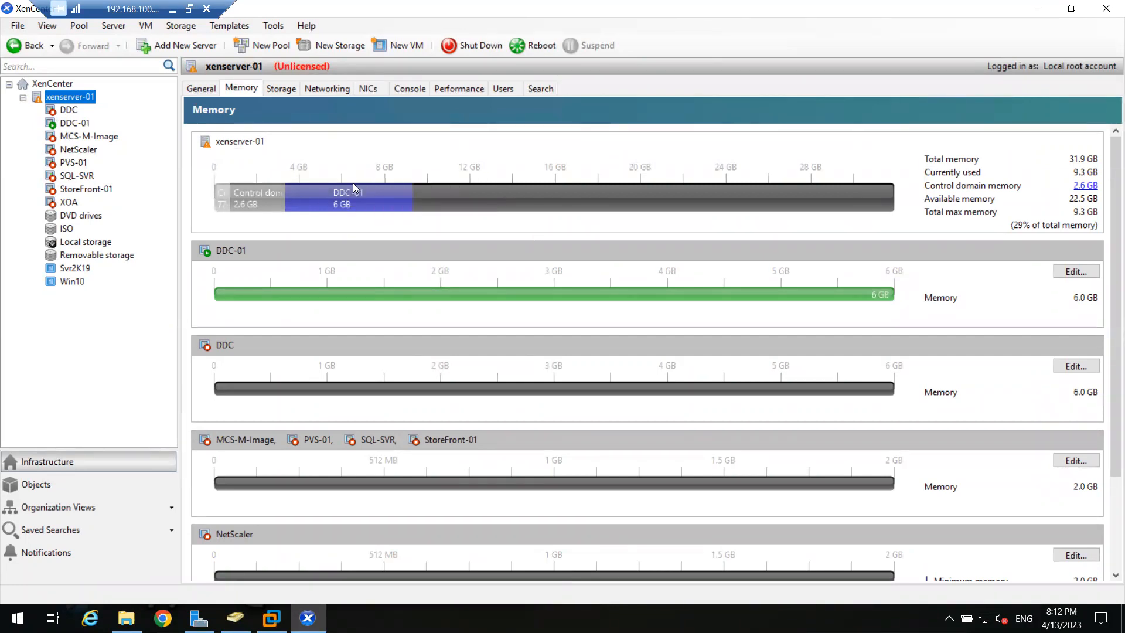
{"action": "left_click", "coordinate": [282, 88]}
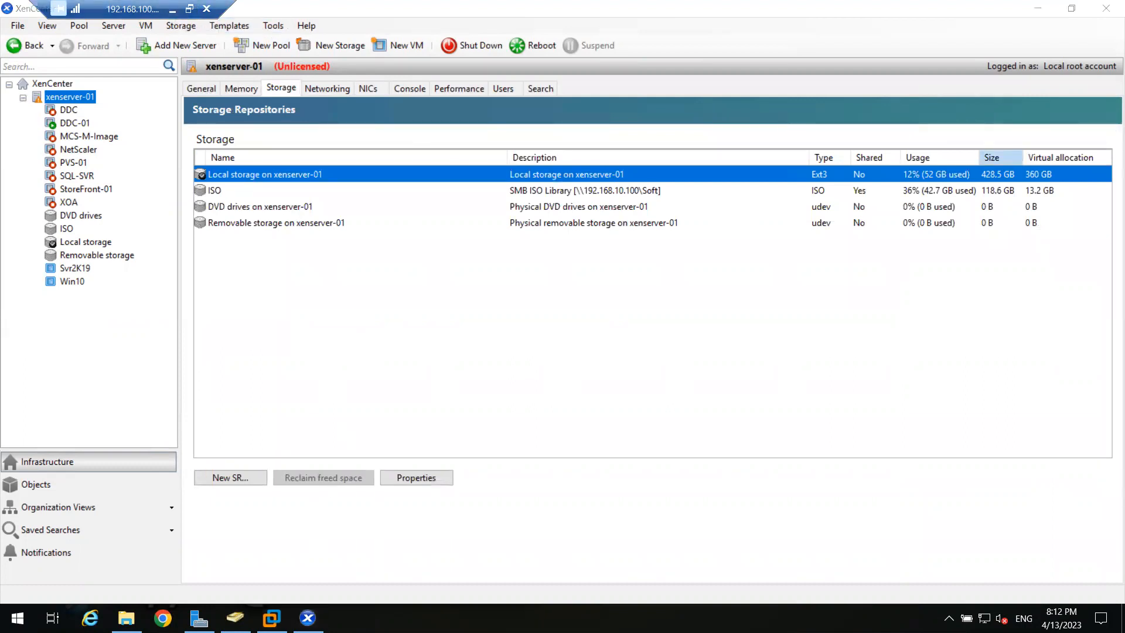
Open Task Manager on the remote server and examine the CPU and memory performance
{"action": "right_click", "coordinate": [413, 618]}
{"action": "left_click", "coordinate": [481, 556]}
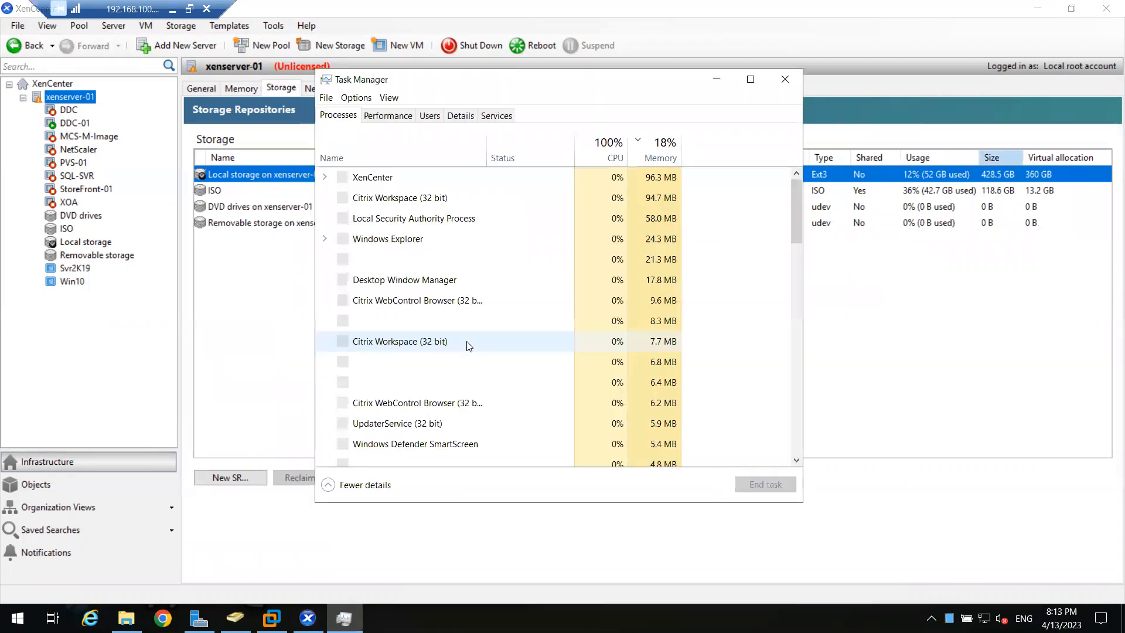
{"action": "left_click", "coordinate": [387, 117]}
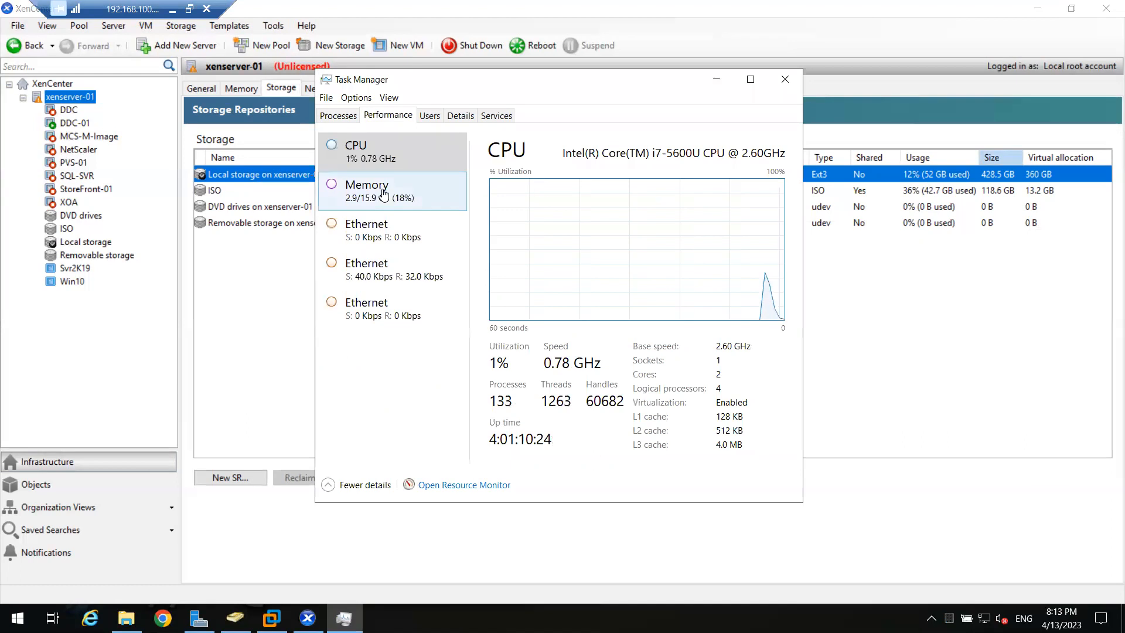
{"action": "left_click", "coordinate": [402, 200]}
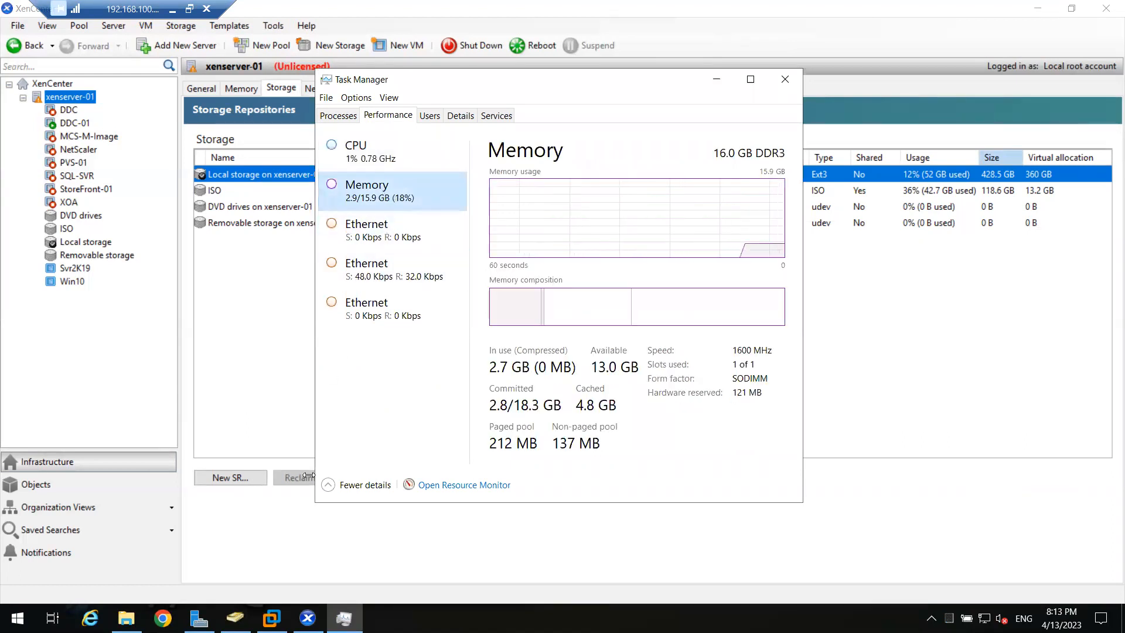
Check VMware Workstation on the remote server, and return to XenCenter to review xenserver-01's local storage and memory
{"action": "left_click", "coordinate": [272, 618]}
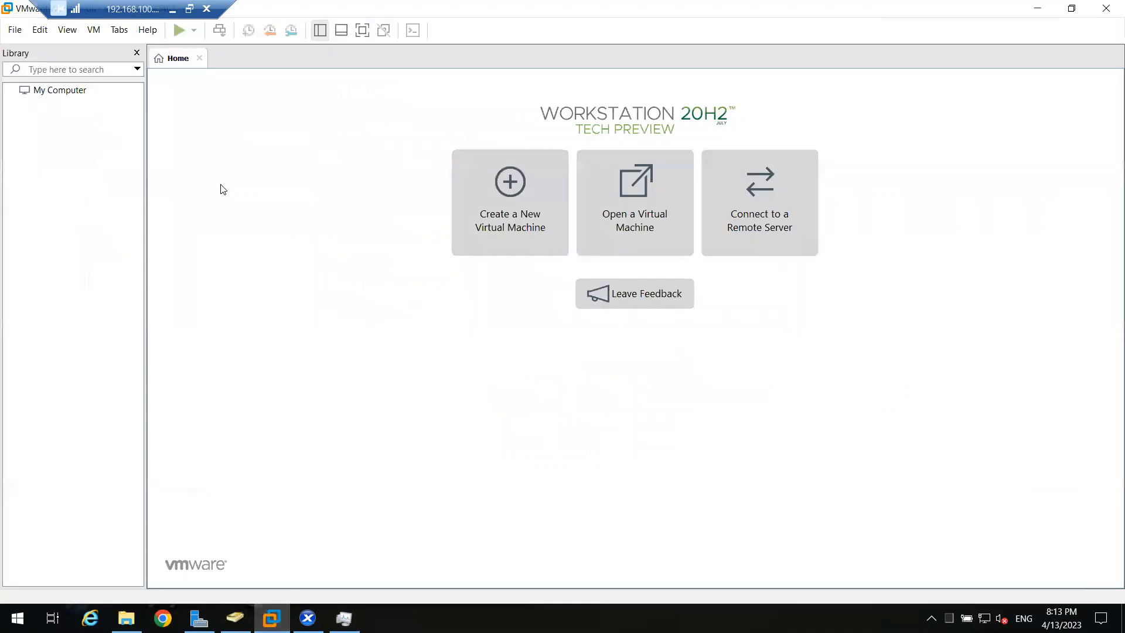
{"action": "left_click", "coordinate": [1038, 8]}
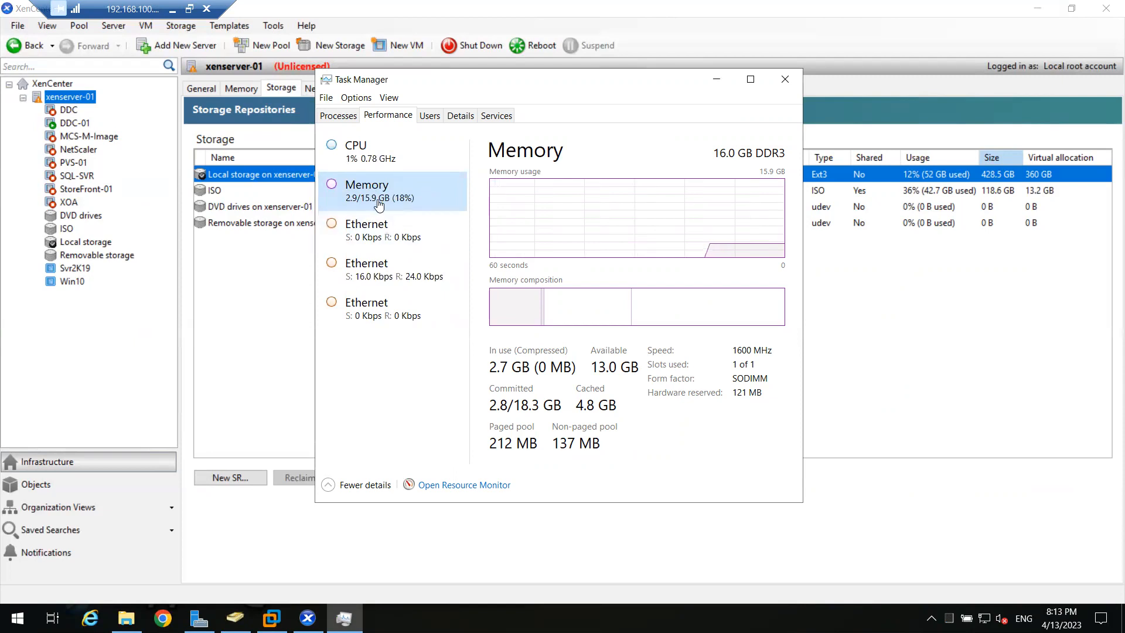
{"action": "left_click", "coordinate": [313, 242]}
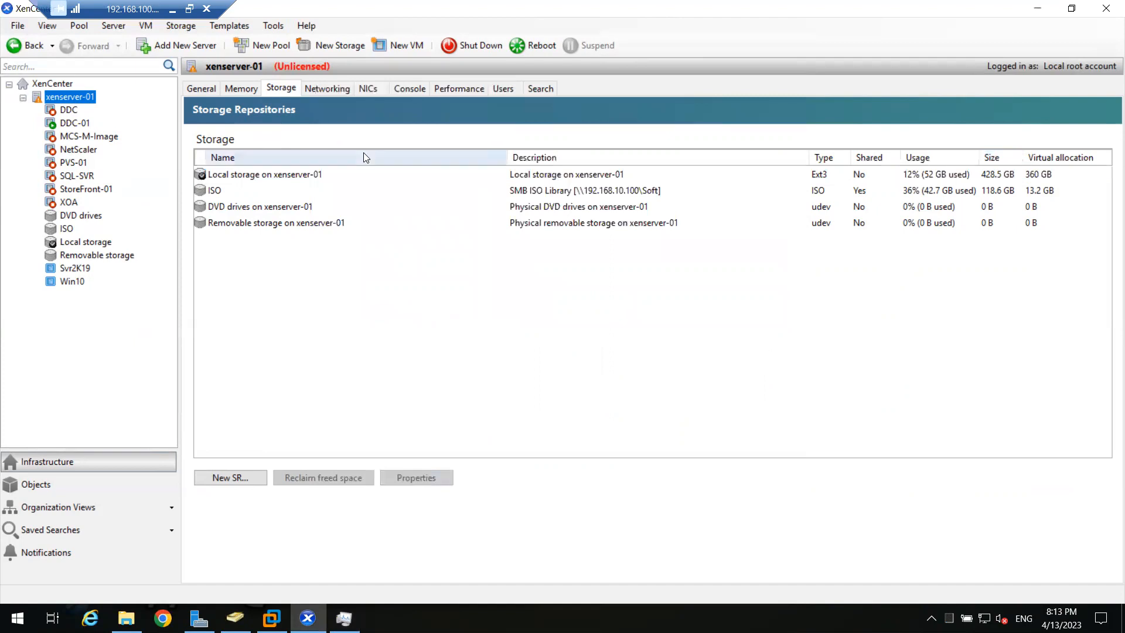
{"action": "left_click", "coordinate": [258, 175]}
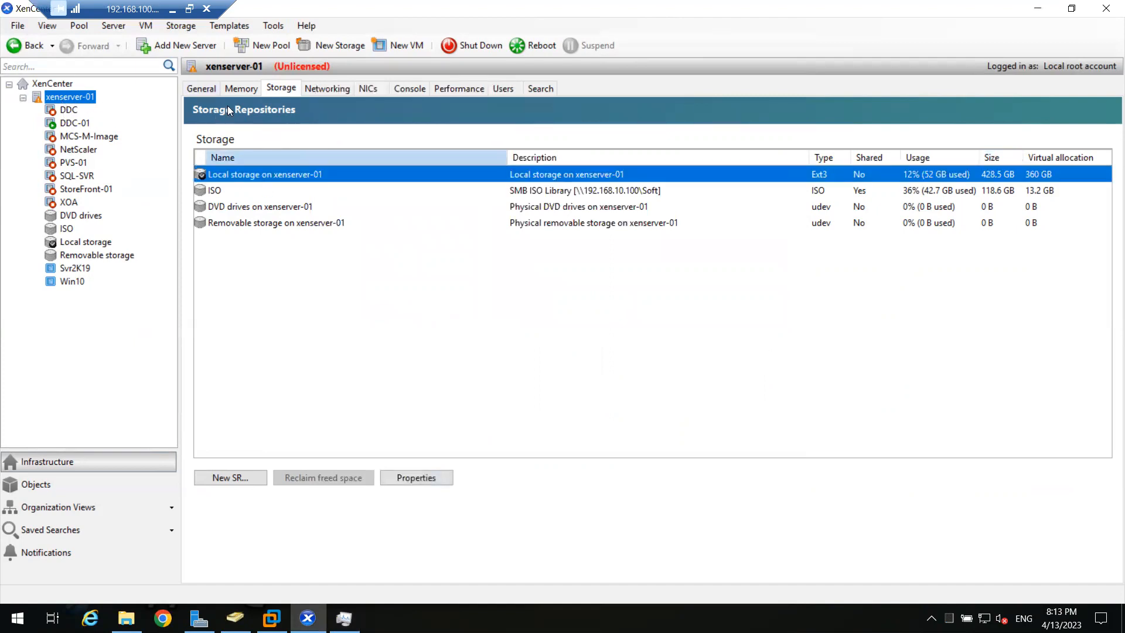
{"action": "left_click", "coordinate": [239, 87]}
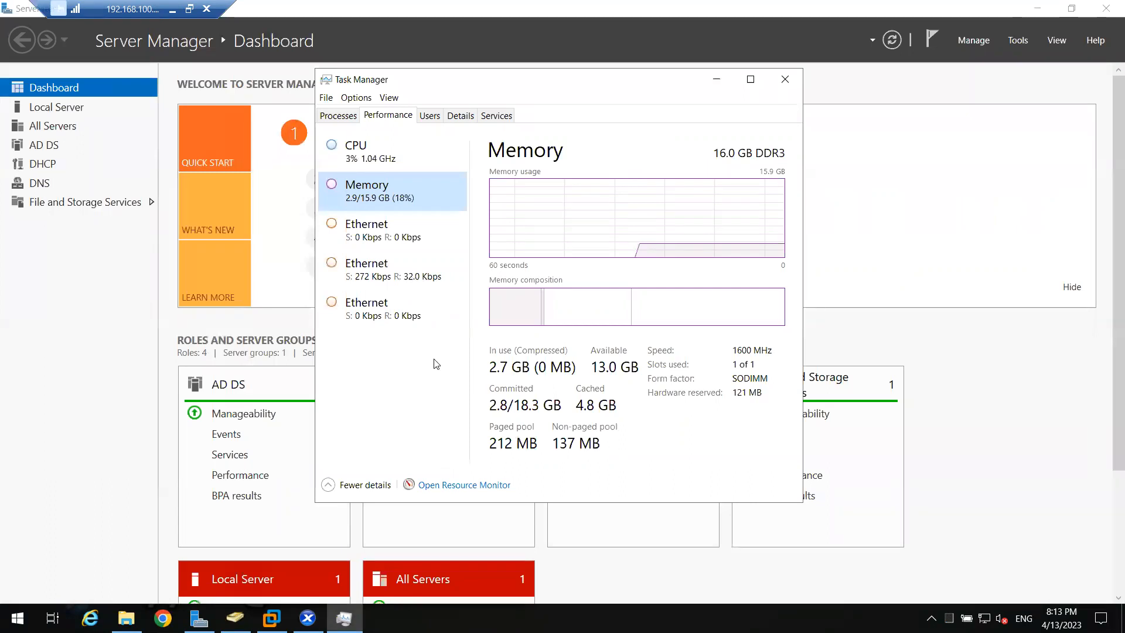
Switch to the Citrix Intro presentation in PowerPoint and change the RAM of Hostname-DDC to 4 GB on the test lab slide
{"action": "left_click", "coordinate": [170, 8]}
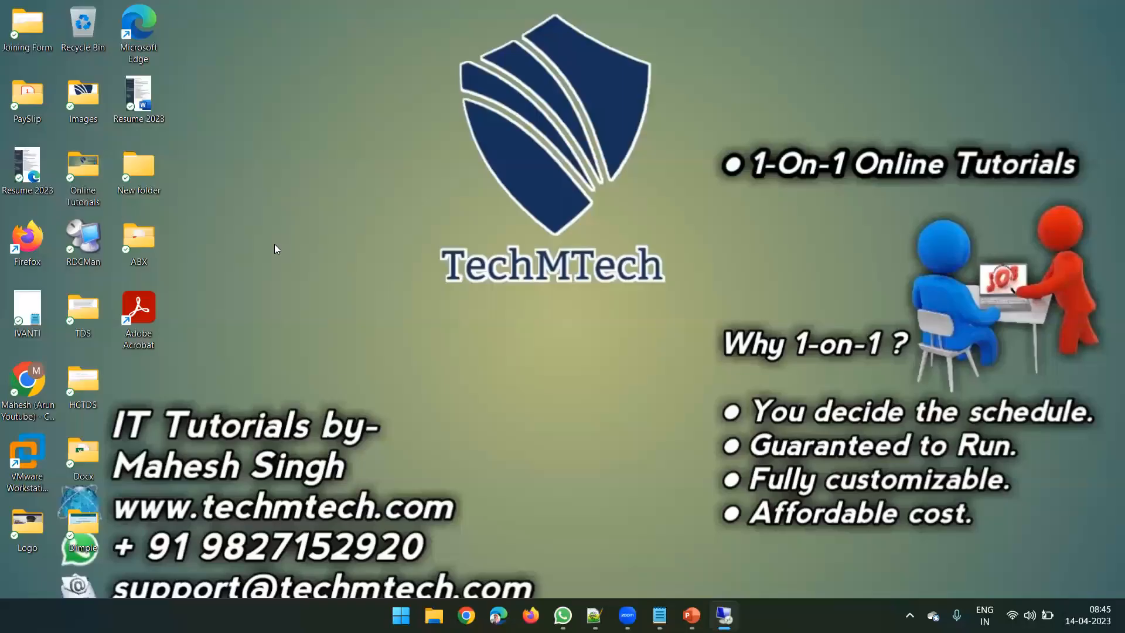
{"action": "left_click", "coordinate": [691, 615]}
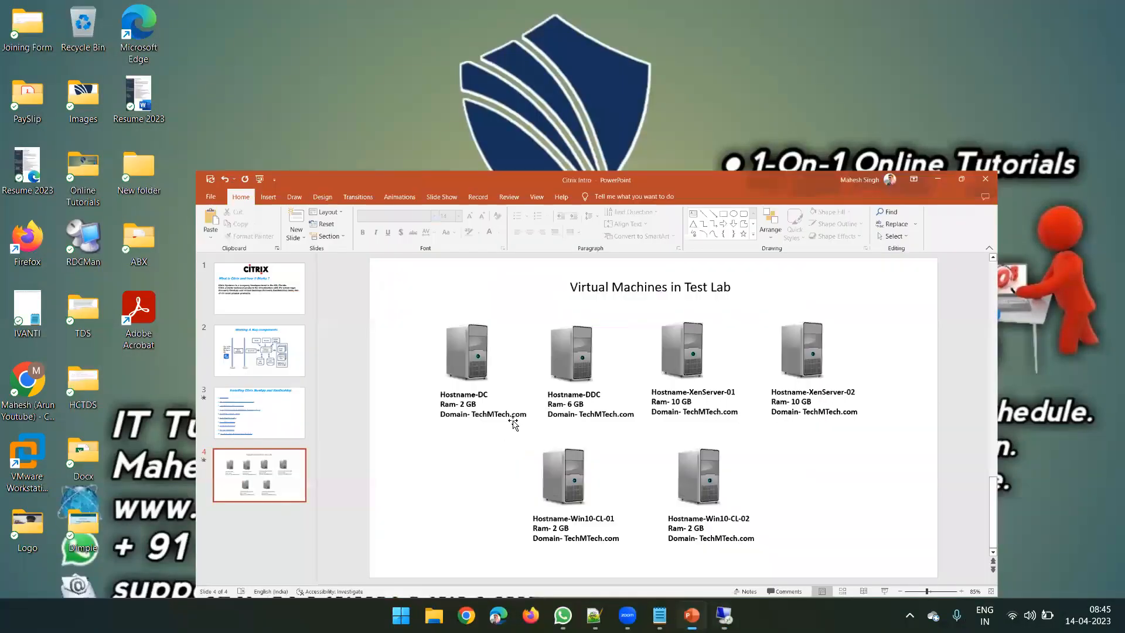
{"action": "left_click", "coordinate": [538, 332]}
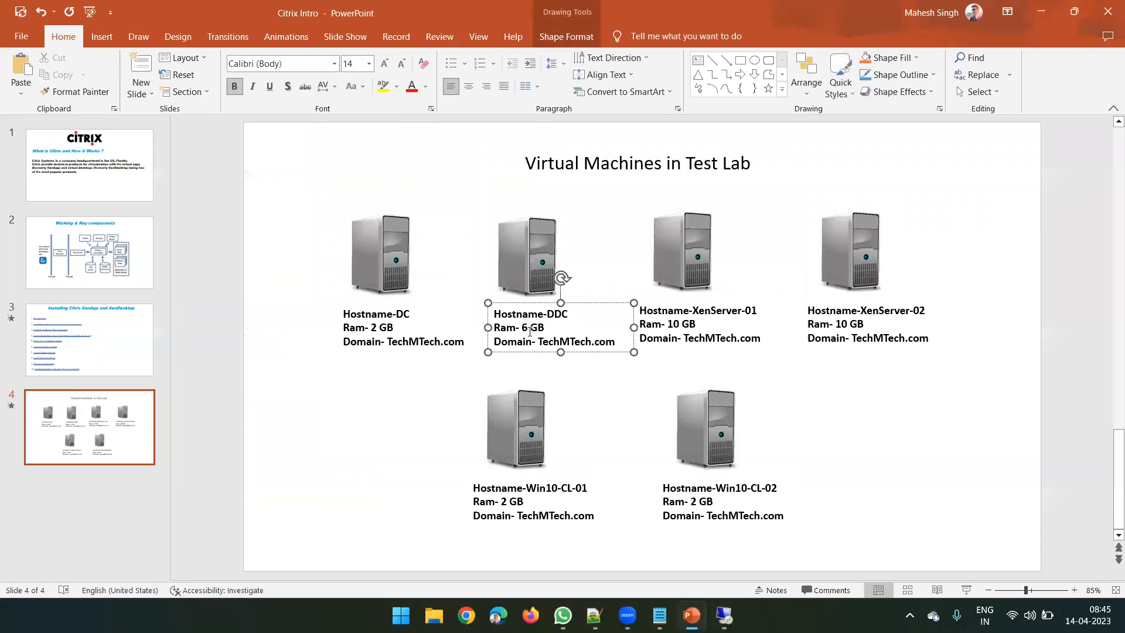
{"action": "key", "text": "BackSpace"}
{"action": "type", "text": "4"}
Change the RAM of Hostname-XenServer-01 to 6 GB on the Virtual Machines in Test Lab slide
{"action": "left_click", "coordinate": [682, 326]}
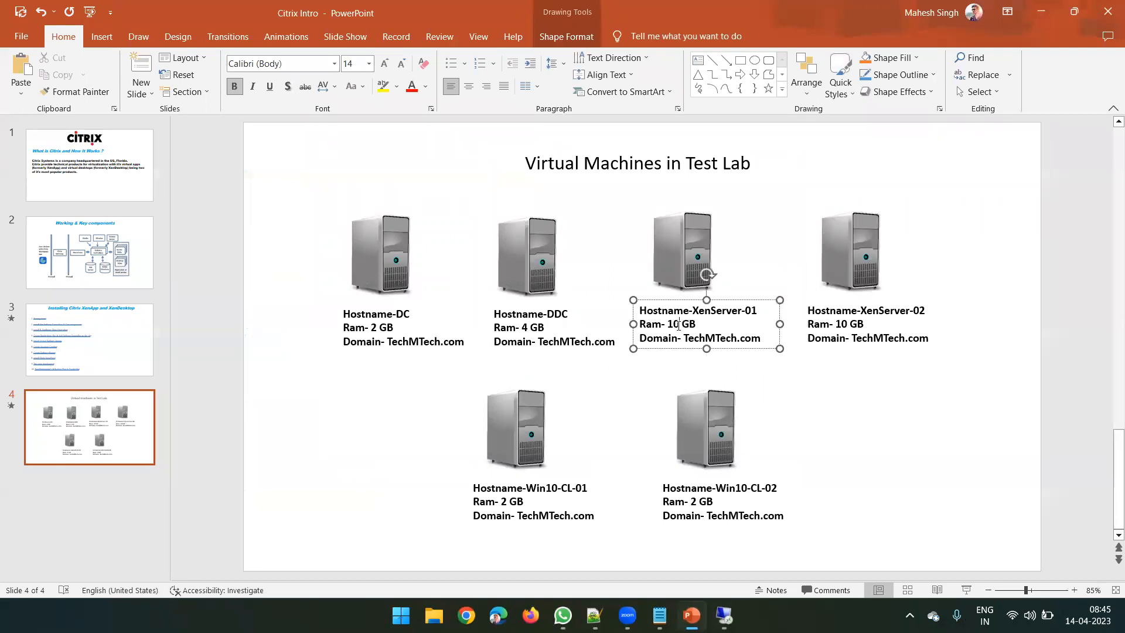
{"action": "key", "text": "BackSpace"}
{"action": "key", "text": "BackSpace"}
{"action": "type", "text": "6"}
{"action": "left_click_drag", "start_coordinate": [694, 323], "coordinate": [646, 326]}
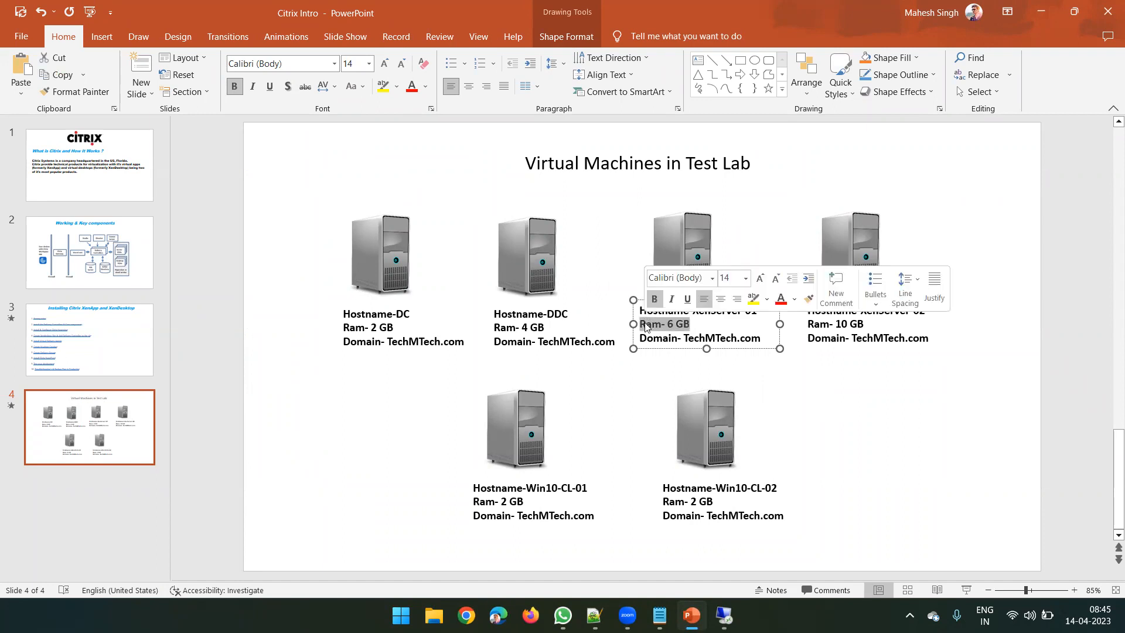
{"action": "left_click", "coordinate": [636, 390]}
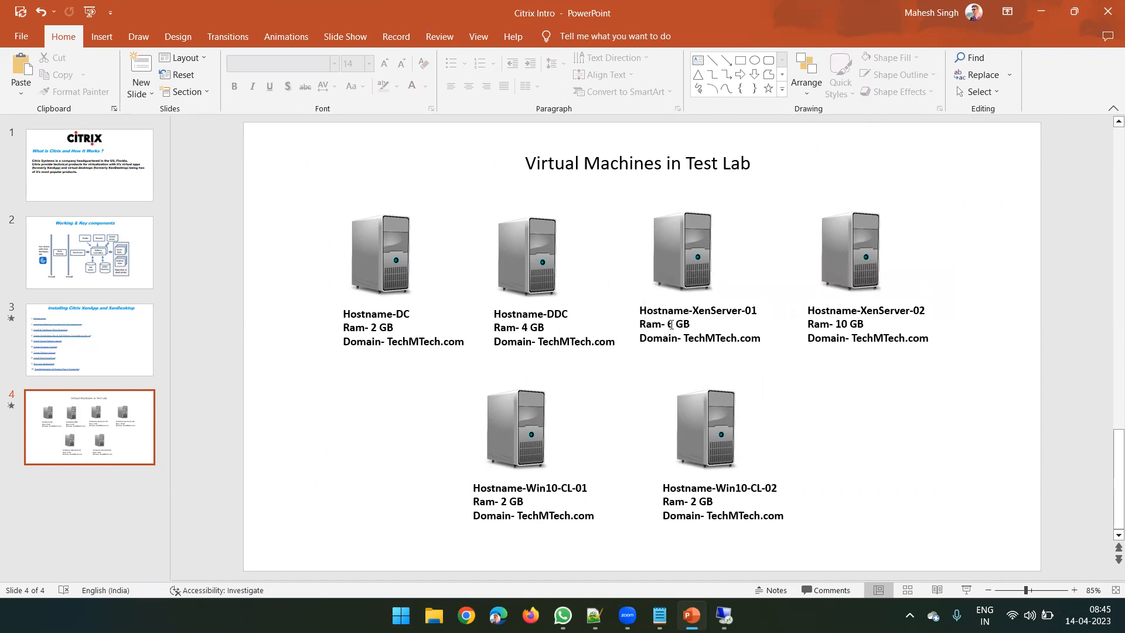
Review the RAM entries of Hostname-DDC and Hostname-XenServer-01 on the test lab slide
{"action": "left_click", "coordinate": [526, 326]}
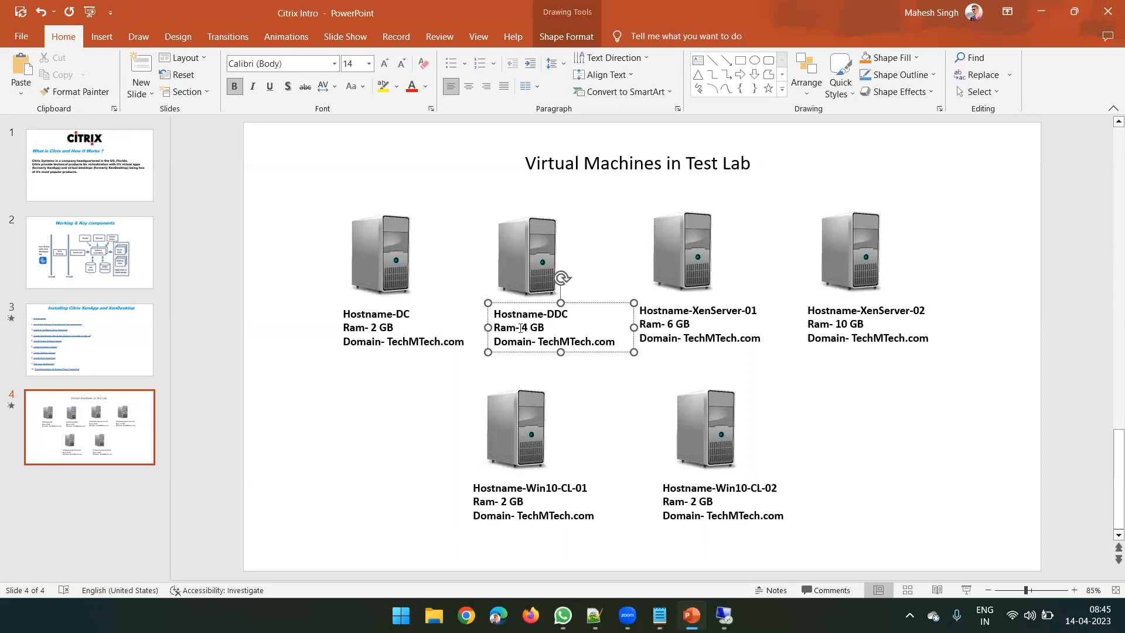
{"action": "mouse_move", "coordinate": [523, 327]}
{"action": "left_mouse_down"}
{"action": "mouse_move", "coordinate": [545, 328]}
{"action": "mouse_move", "coordinate": [528, 327]}
{"action": "left_mouse_up"}
{"action": "left_click_drag", "start_coordinate": [674, 325], "coordinate": [667, 326]}
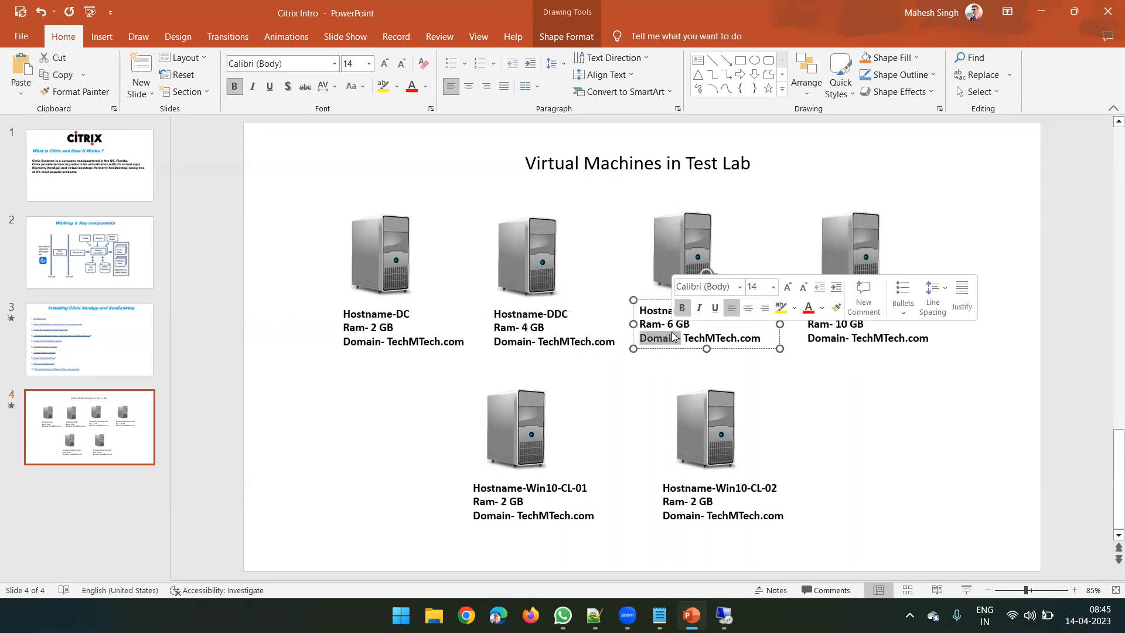
{"action": "double_click", "coordinate": [681, 327]}
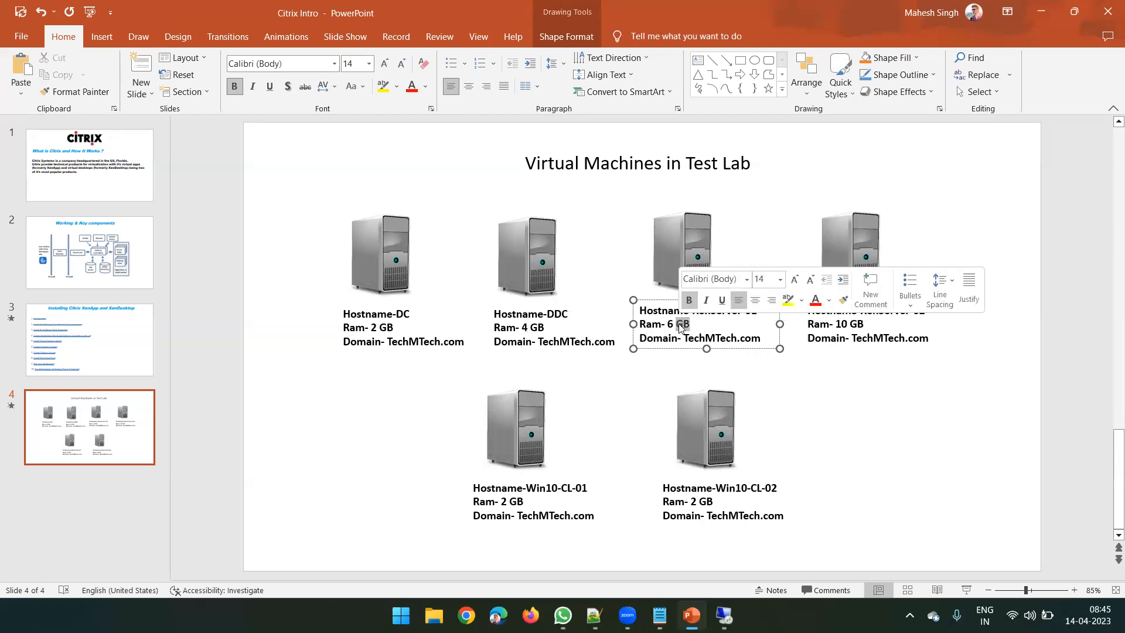
{"action": "left_click", "coordinate": [674, 325]}
{"action": "double_click", "coordinate": [674, 325]}
{"action": "double_click", "coordinate": [687, 326]}
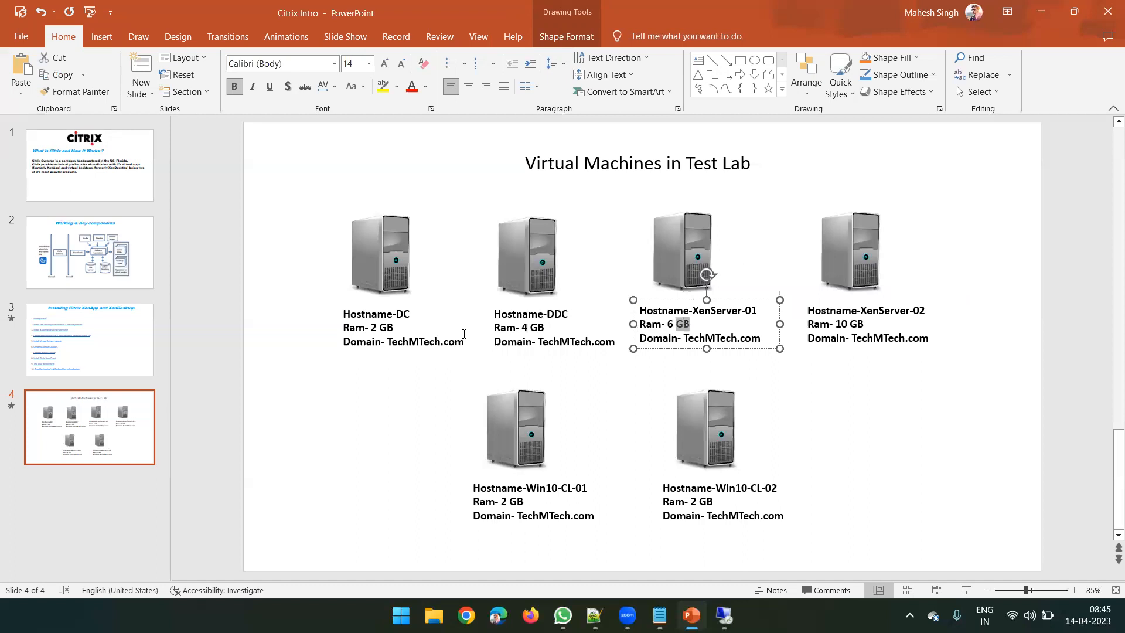
{"action": "left_click", "coordinate": [537, 329]}
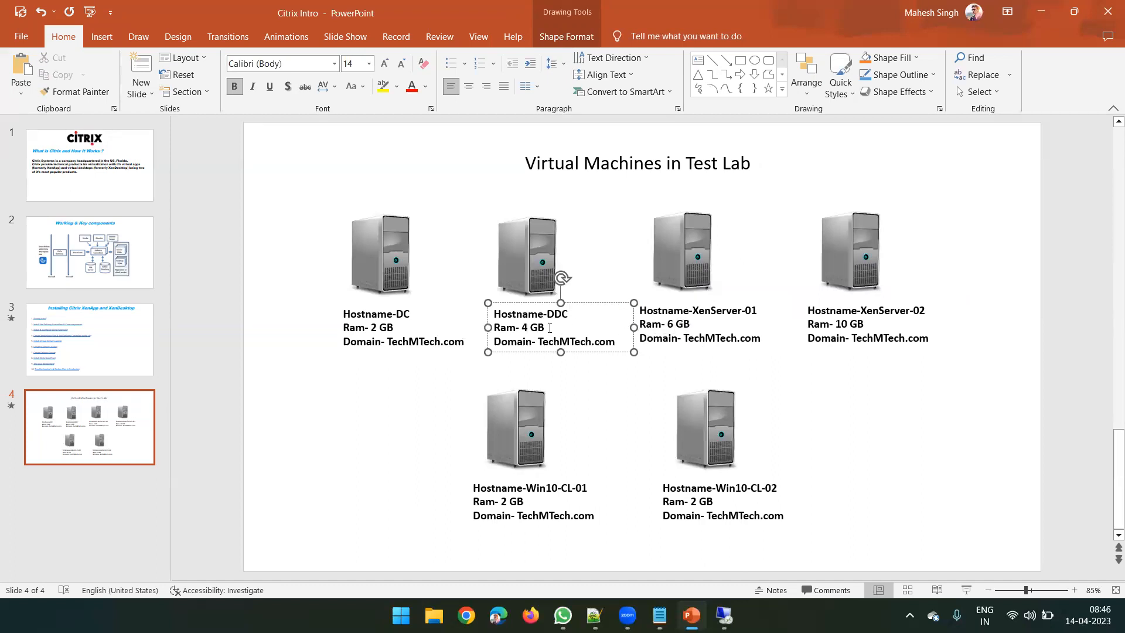
Return to the remote desktop session and inspect the Ethernet, CPU and memory performance in Task Manager
{"action": "left_click", "coordinate": [1042, 9]}
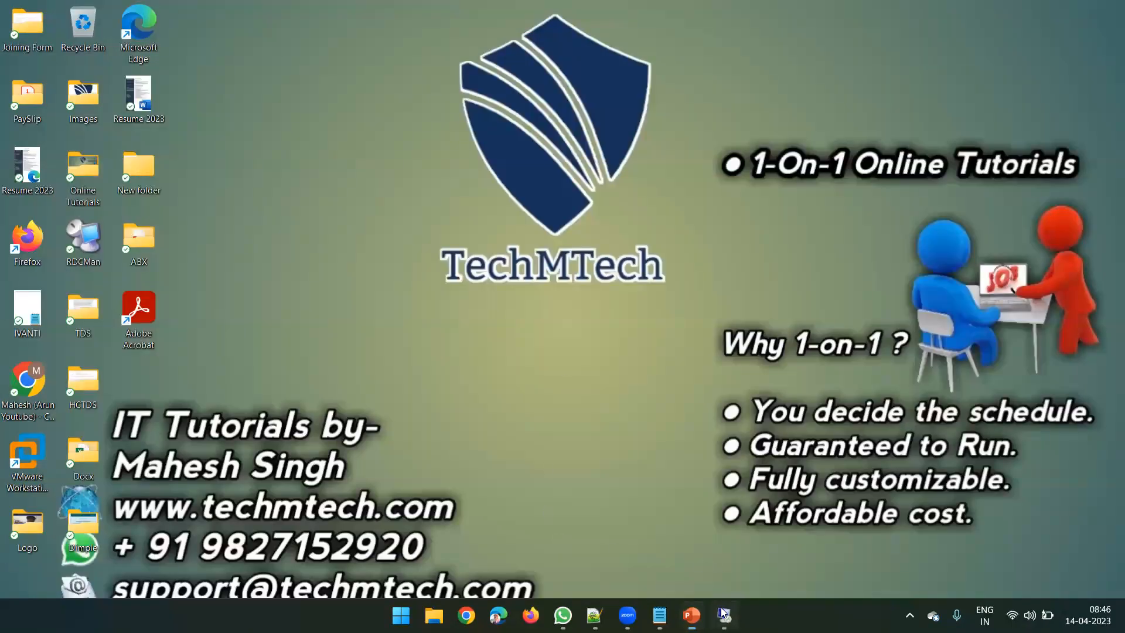
{"action": "left_click", "coordinate": [724, 613]}
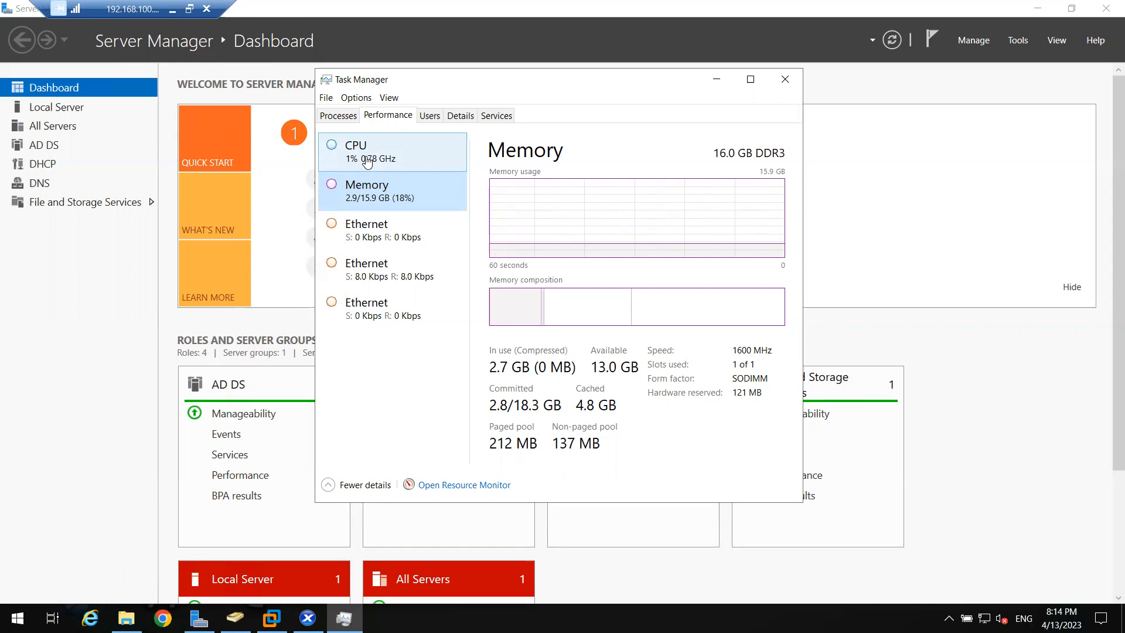
{"action": "left_click", "coordinate": [366, 229]}
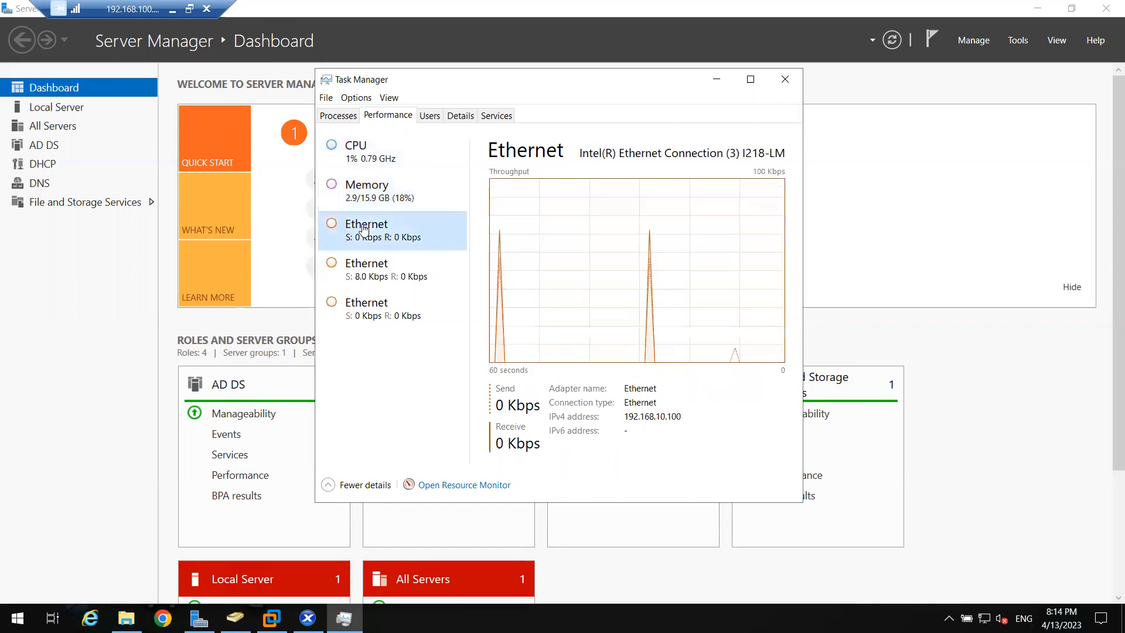
{"action": "left_click", "coordinate": [366, 164]}
{"action": "left_click", "coordinate": [364, 197]}
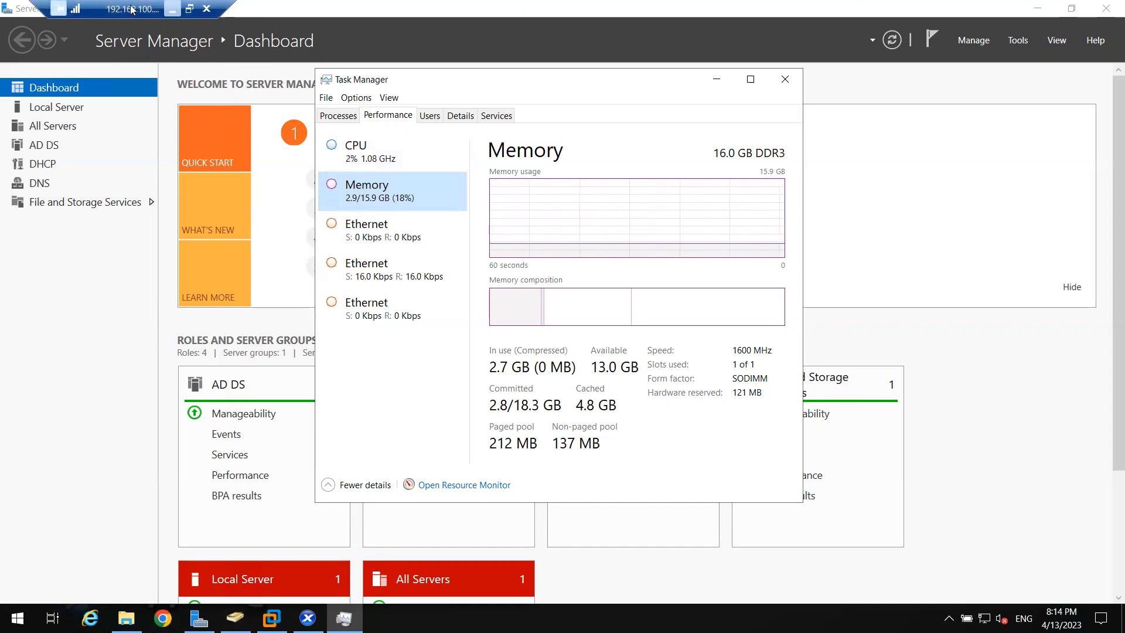
Check the test lab slide in PowerPoint again and return to the remote desktop session
{"action": "left_click", "coordinate": [172, 8]}
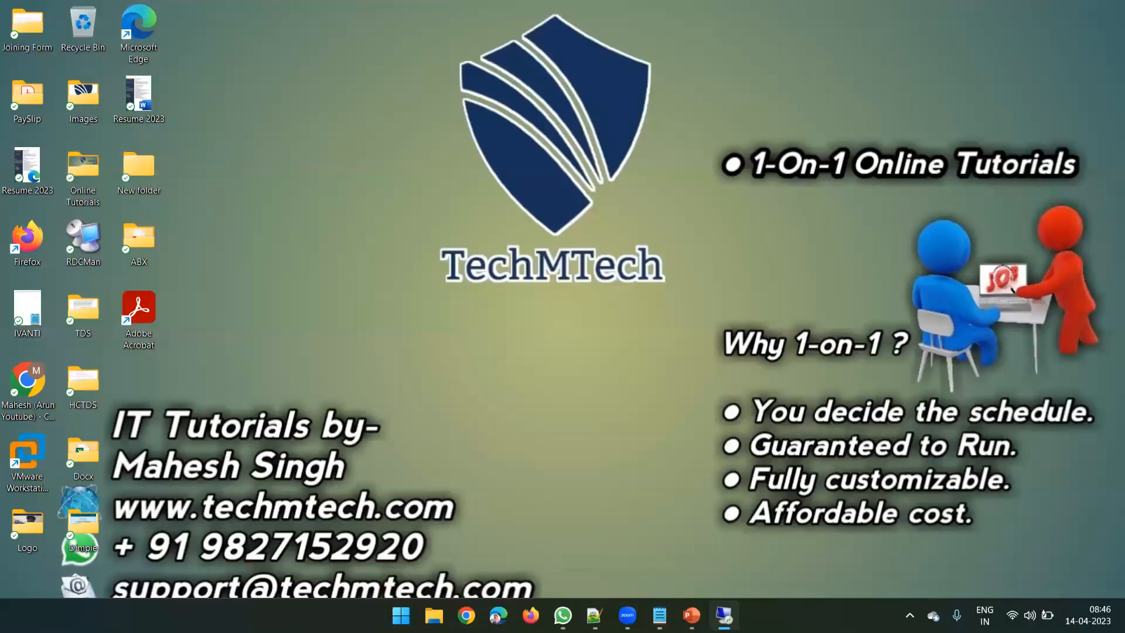
{"action": "left_click", "coordinate": [692, 615]}
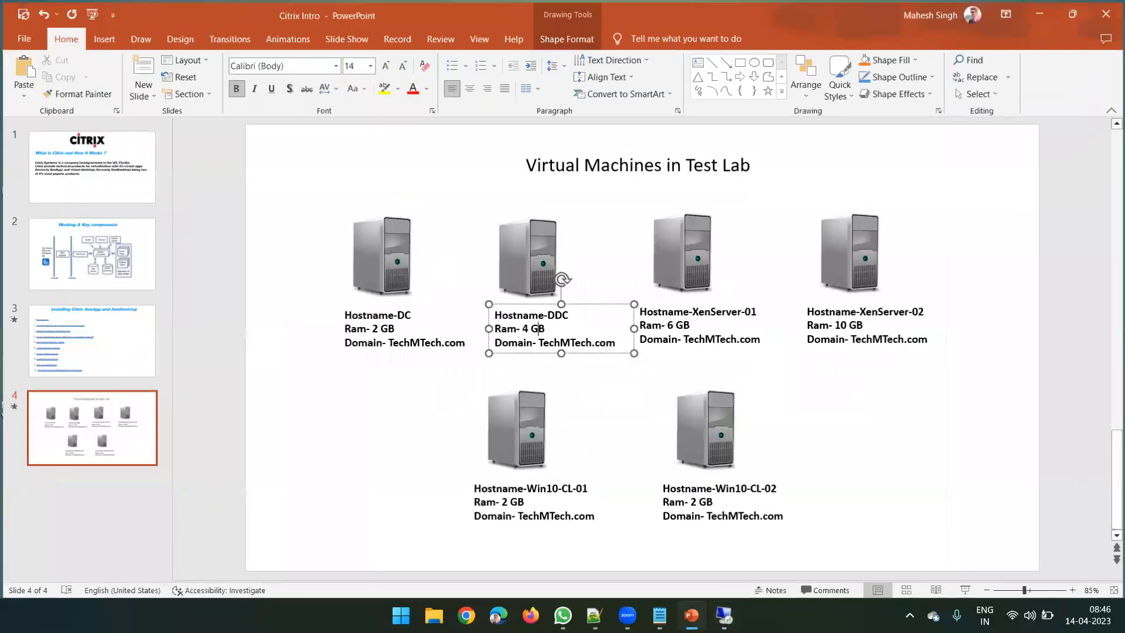
{"action": "left_click", "coordinate": [691, 616]}
{"action": "left_click", "coordinate": [725, 615]}
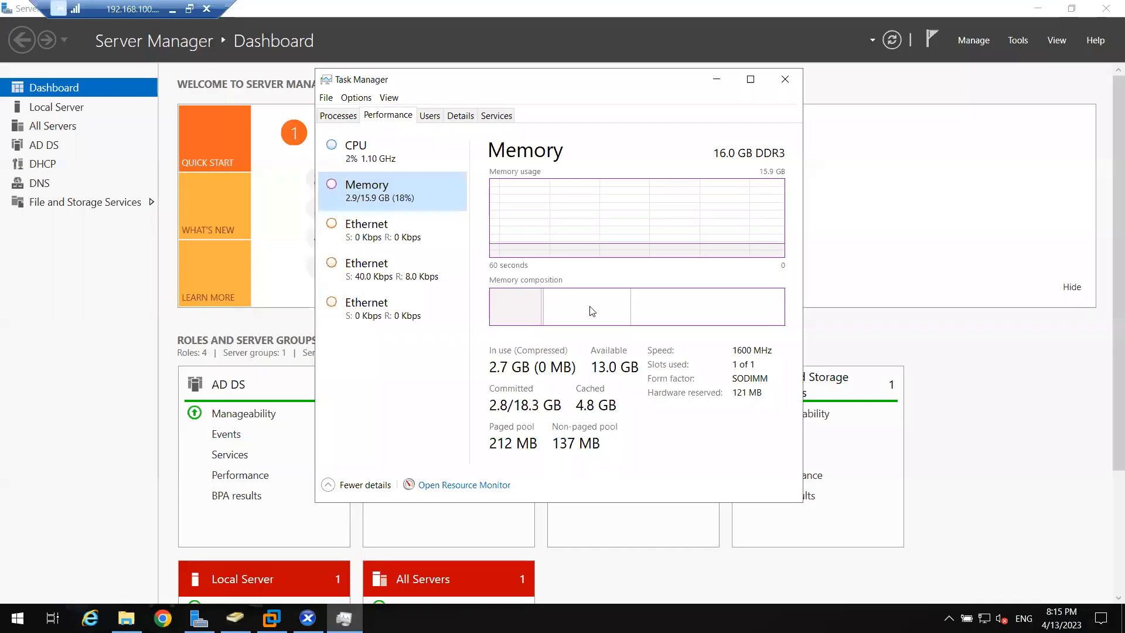
Open Programs and Features on the remote server by running appwiz.cpl, and check the Citrix XenCenter entry
{"action": "left_click", "coordinate": [41, 432]}
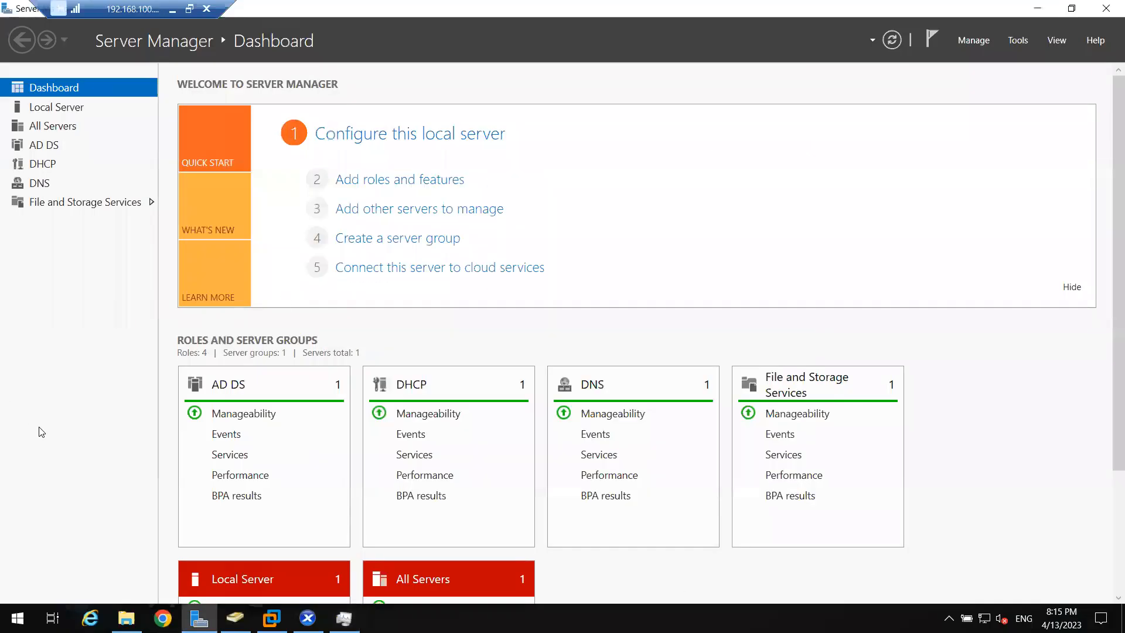
{"action": "key", "text": "super+r"}
{"action": "type", "text": "a"}
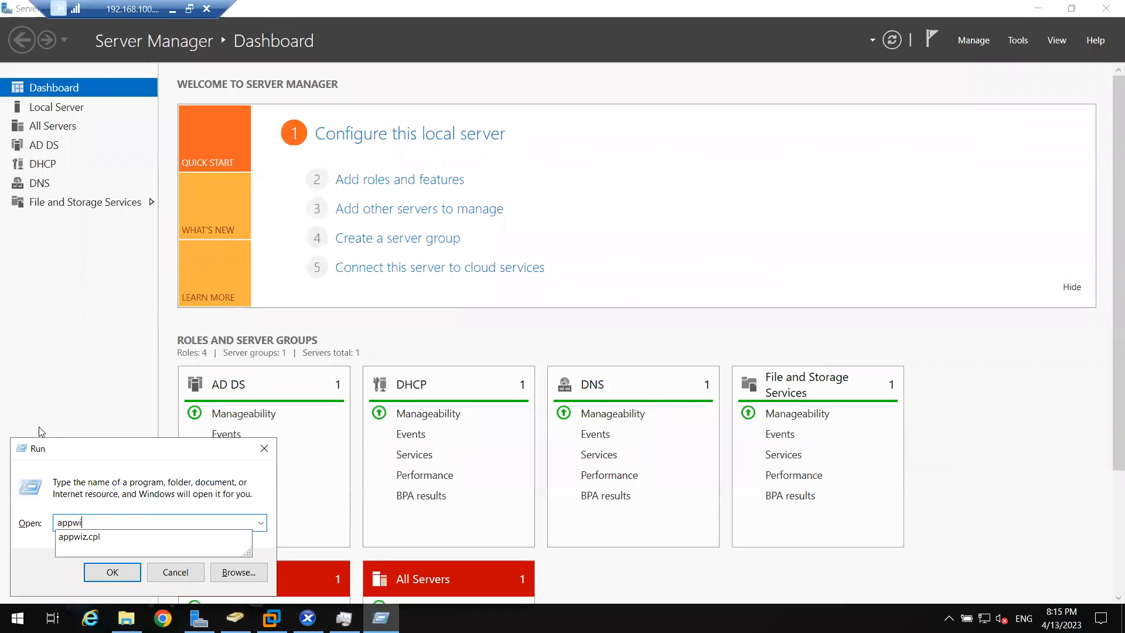
{"action": "type", "text": "ppwi"}
{"action": "key", "text": "Down"}
{"action": "key", "text": "Return"}
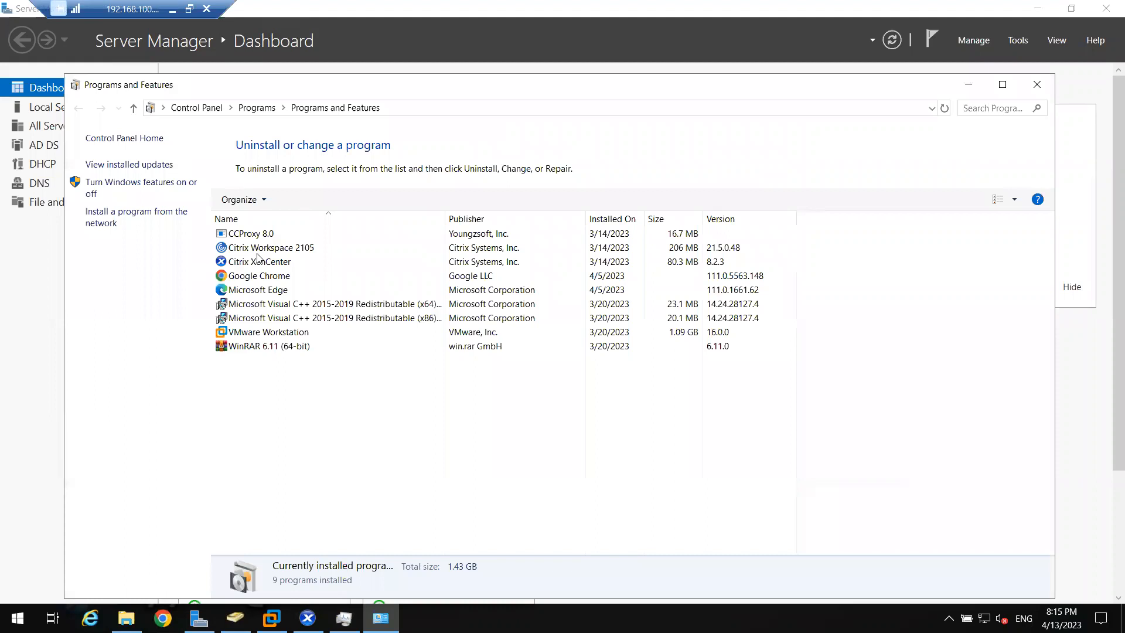
{"action": "left_click", "coordinate": [281, 264]}
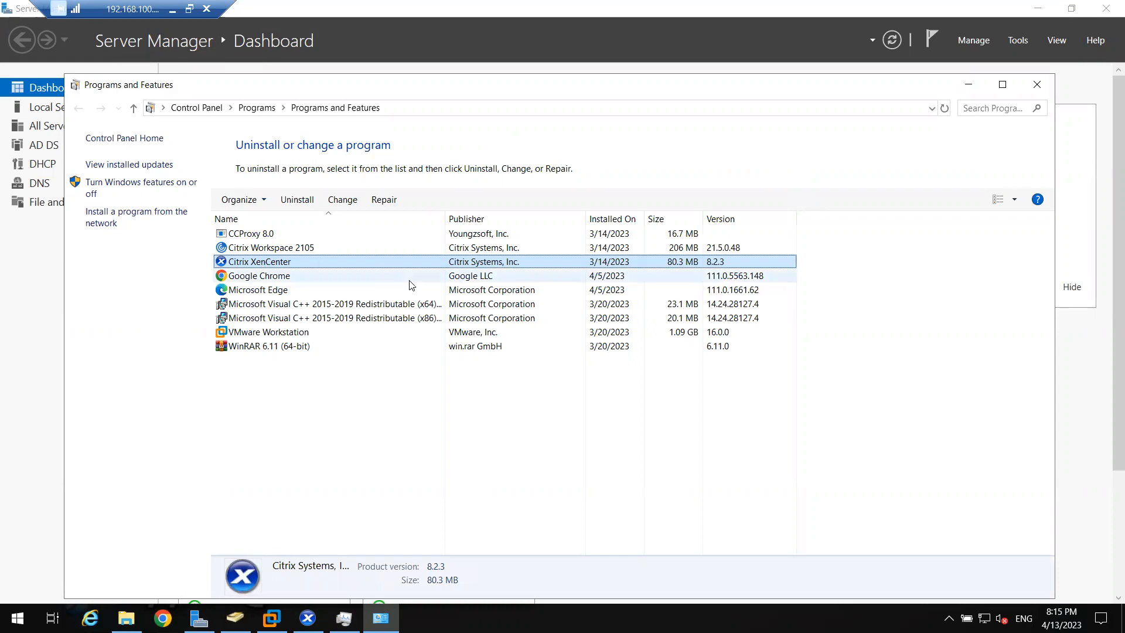
{"action": "left_click", "coordinate": [340, 273]}
{"action": "left_click", "coordinate": [299, 264]}
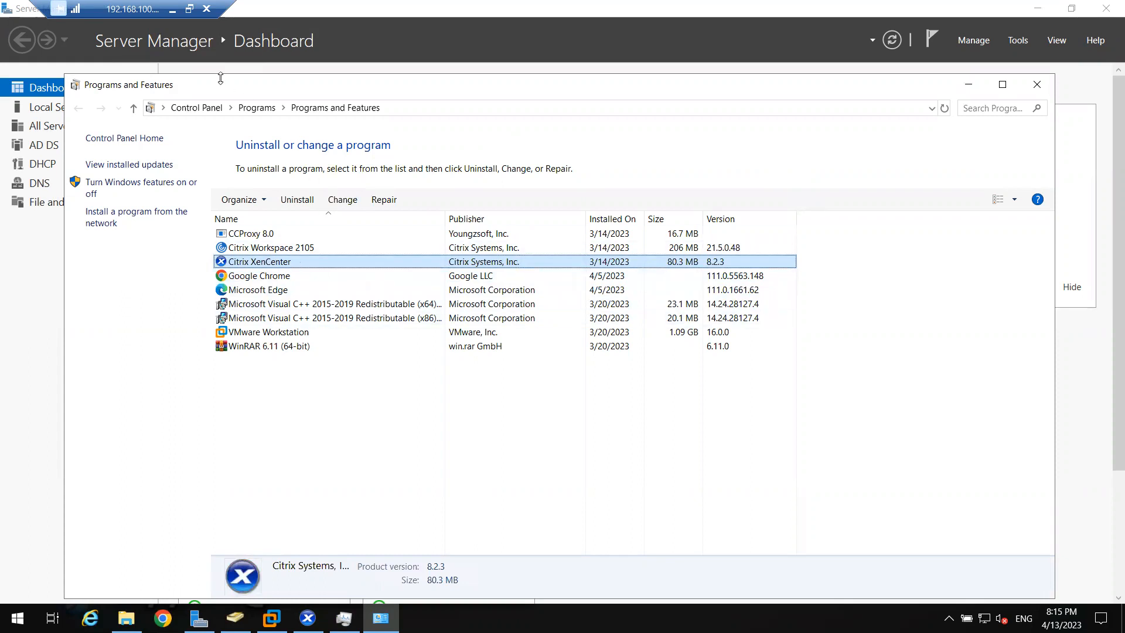
Close Programs and Features, and minimize Server Manager and the remote desktop session
{"action": "left_click_drag", "start_coordinate": [230, 84], "coordinate": [224, 140]}
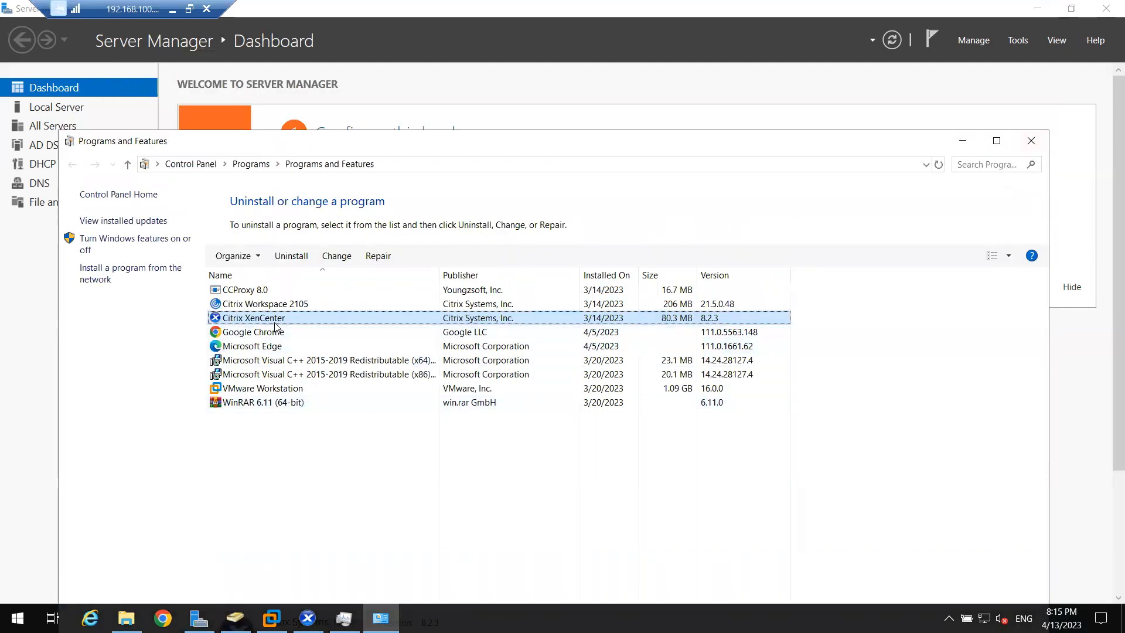
{"action": "left_click", "coordinate": [1032, 144]}
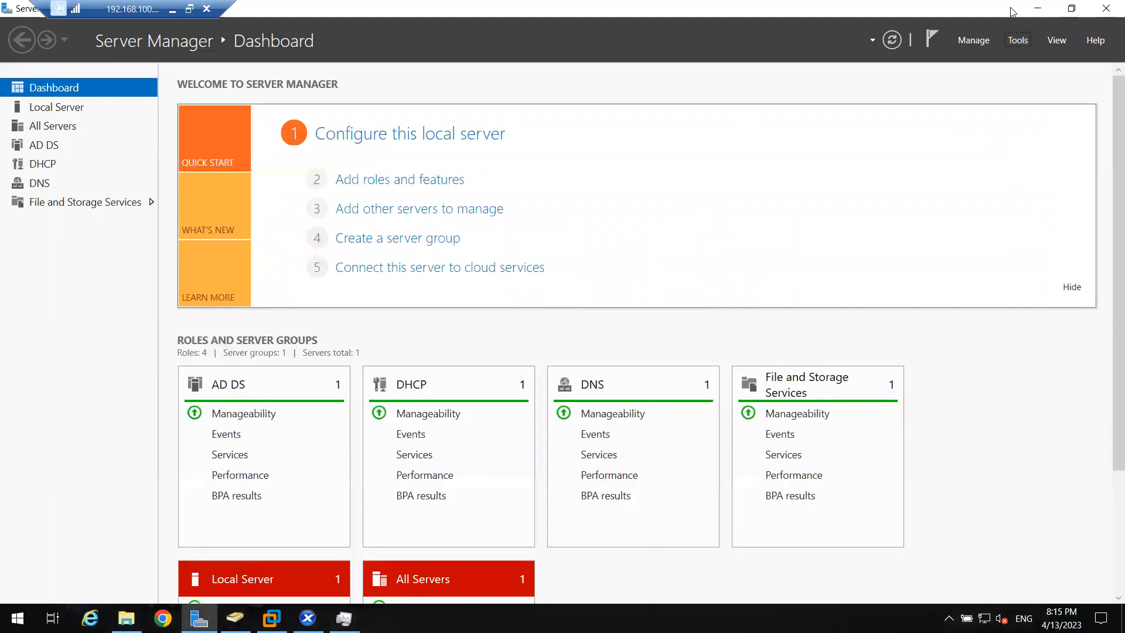
{"action": "left_click", "coordinate": [1038, 8]}
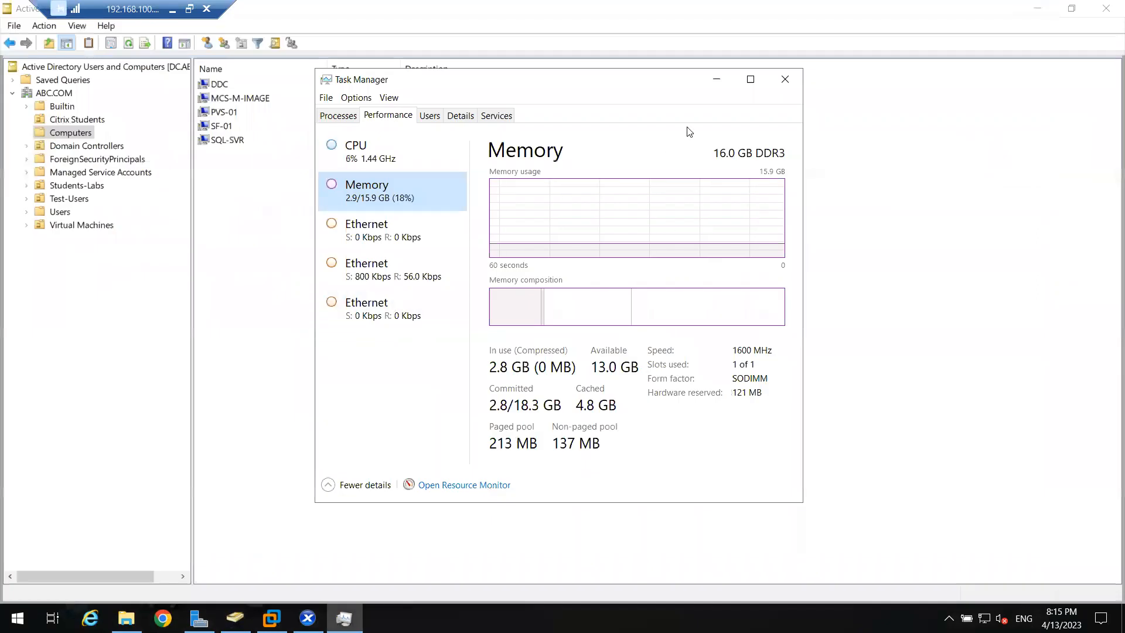
{"action": "left_click", "coordinate": [172, 10]}
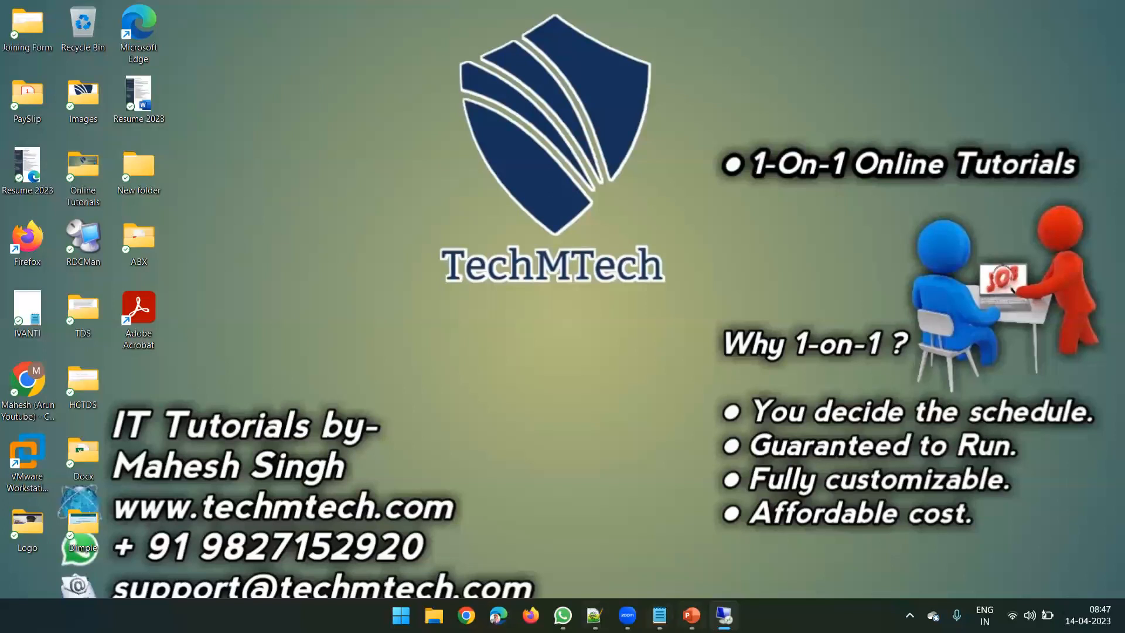
Show the Working & Key components slide in the Citrix Intro presentation, and close PowerPoint without saving the changes
{"action": "left_click", "coordinate": [692, 616]}
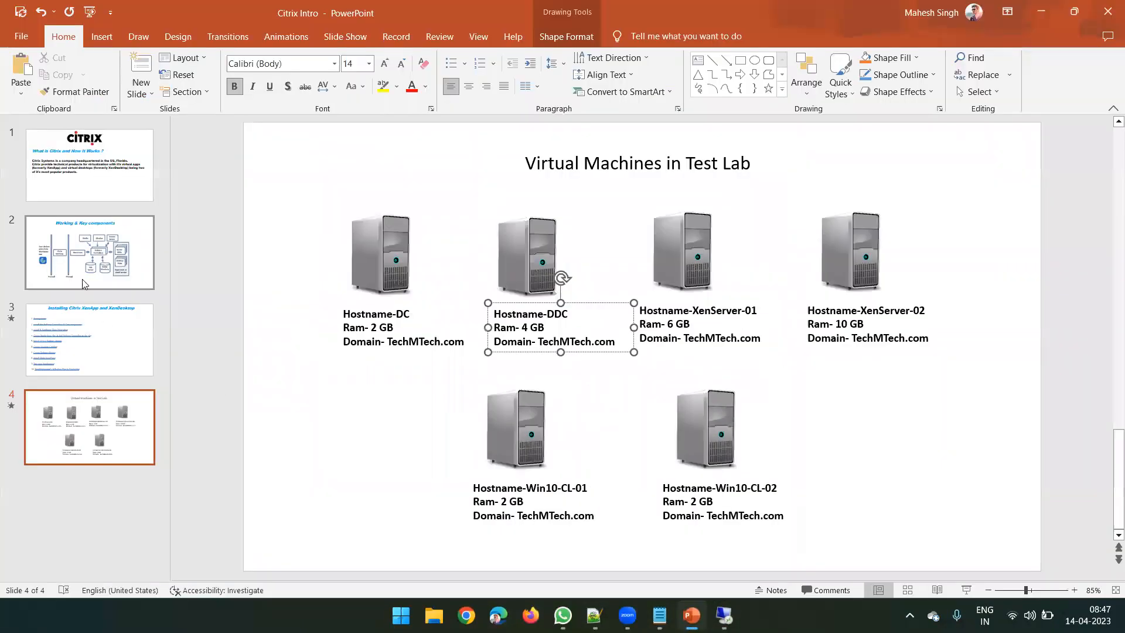
{"action": "left_click", "coordinate": [84, 284]}
{"action": "left_click", "coordinate": [1108, 12]}
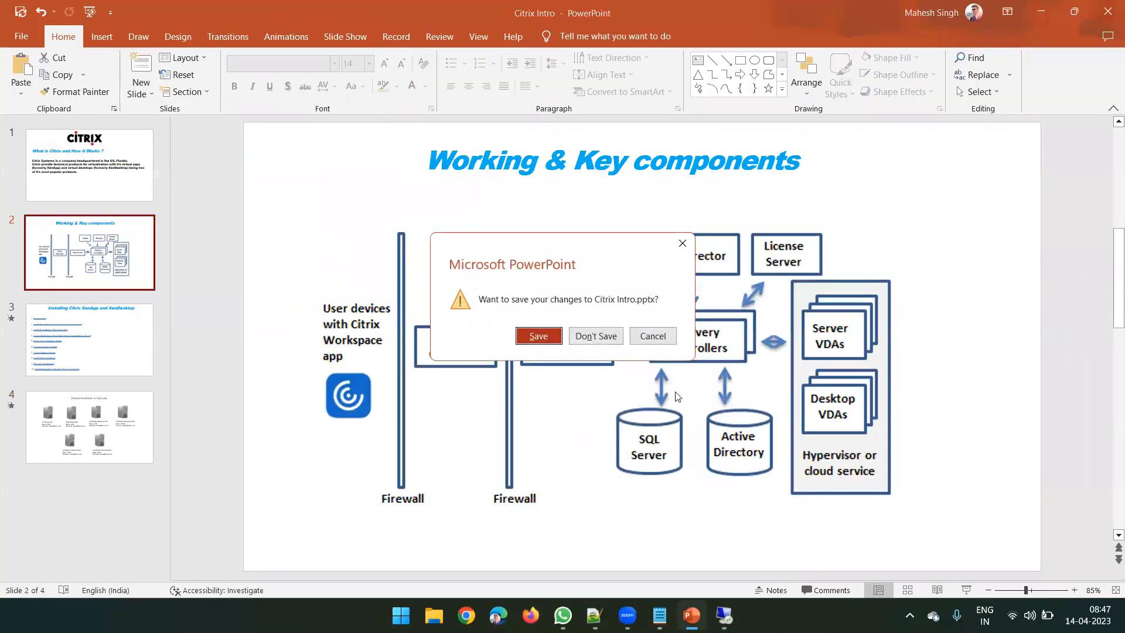
{"action": "left_click", "coordinate": [596, 336]}
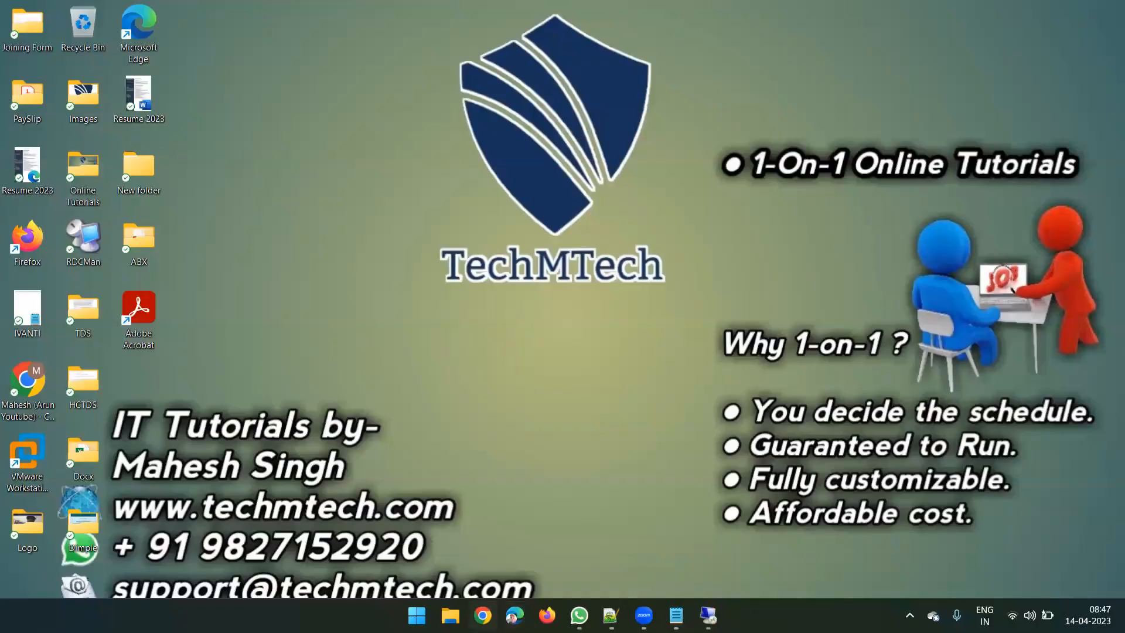
Open the Citrix Intro presentation from the personal OneDrive's Citrix folder and highlight "Install the Delivery Controllers" on slide 4
{"action": "left_click", "coordinate": [451, 615]}
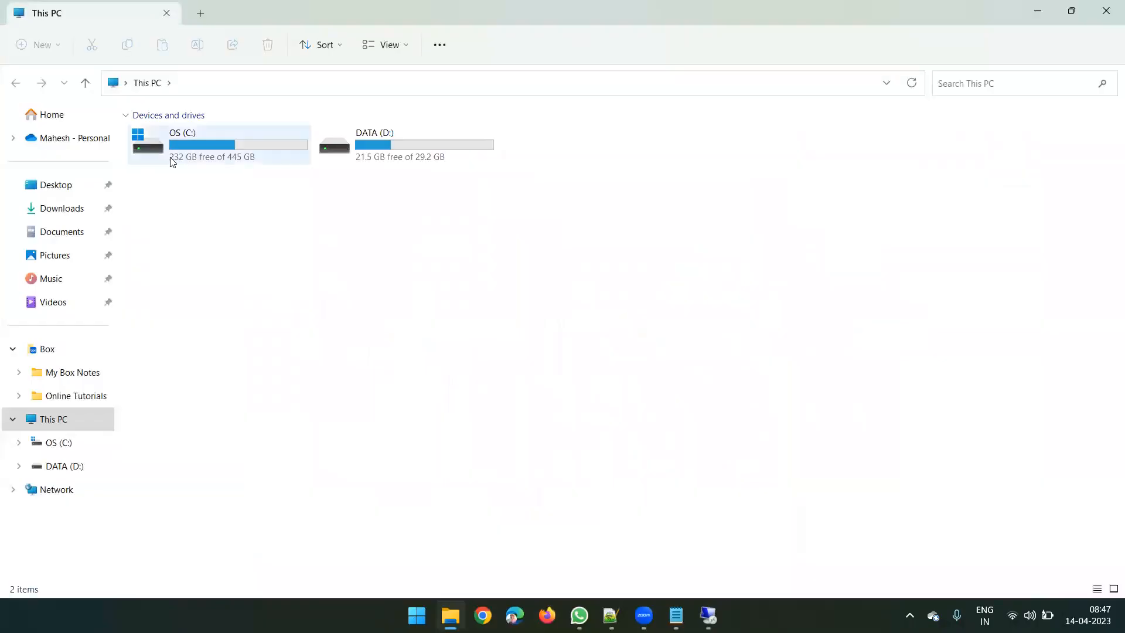
{"action": "left_click", "coordinate": [61, 144]}
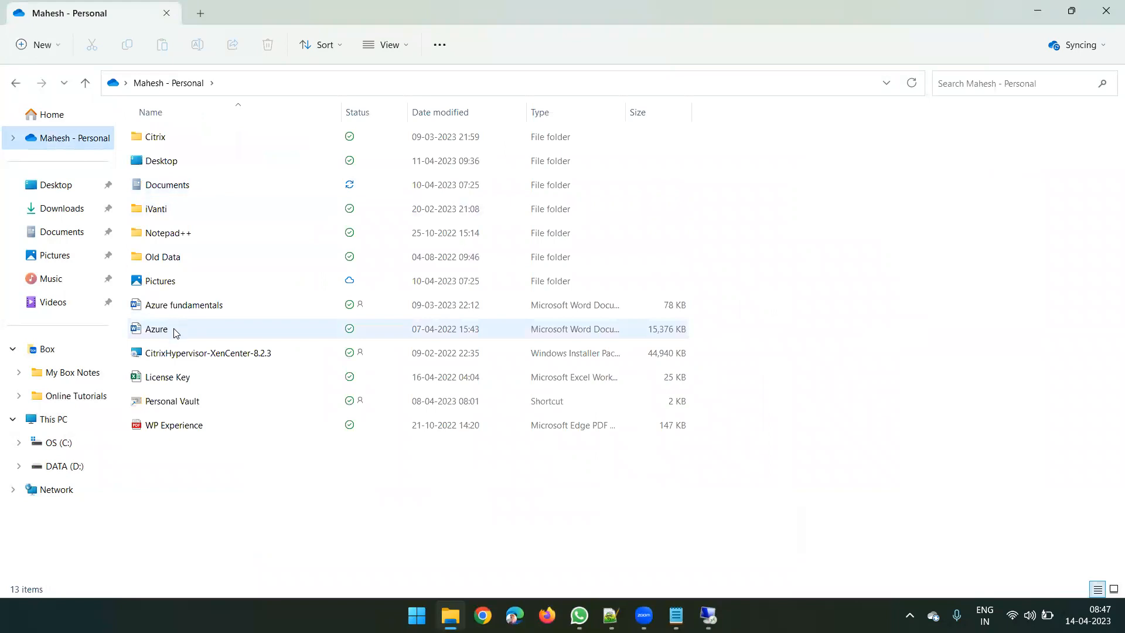
{"action": "double_click", "coordinate": [170, 141]}
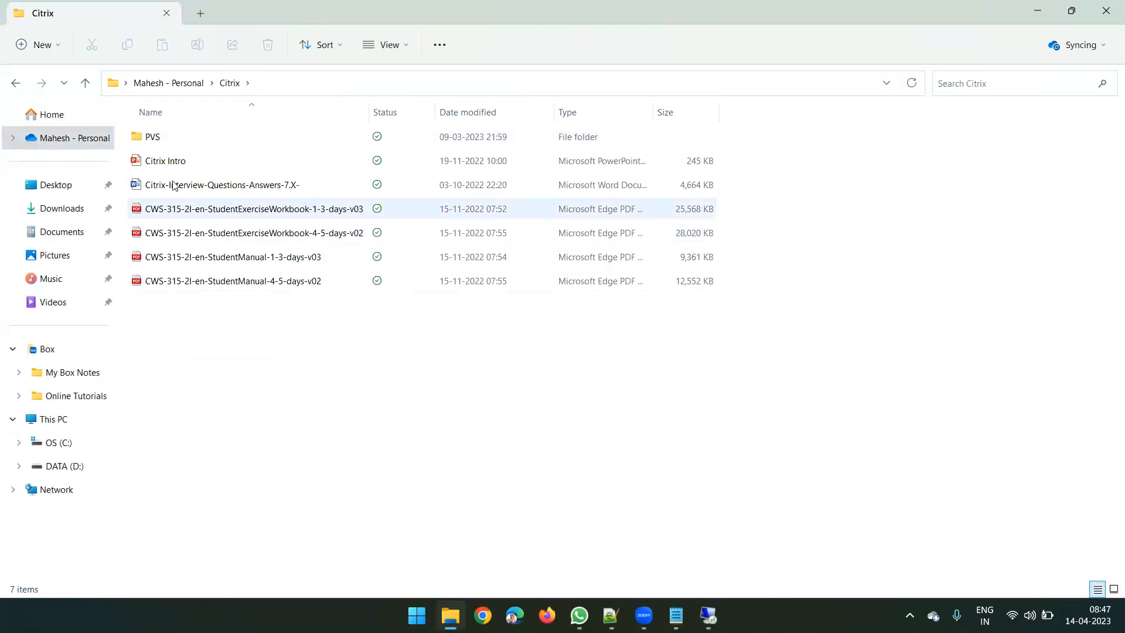
{"action": "double_click", "coordinate": [170, 158]}
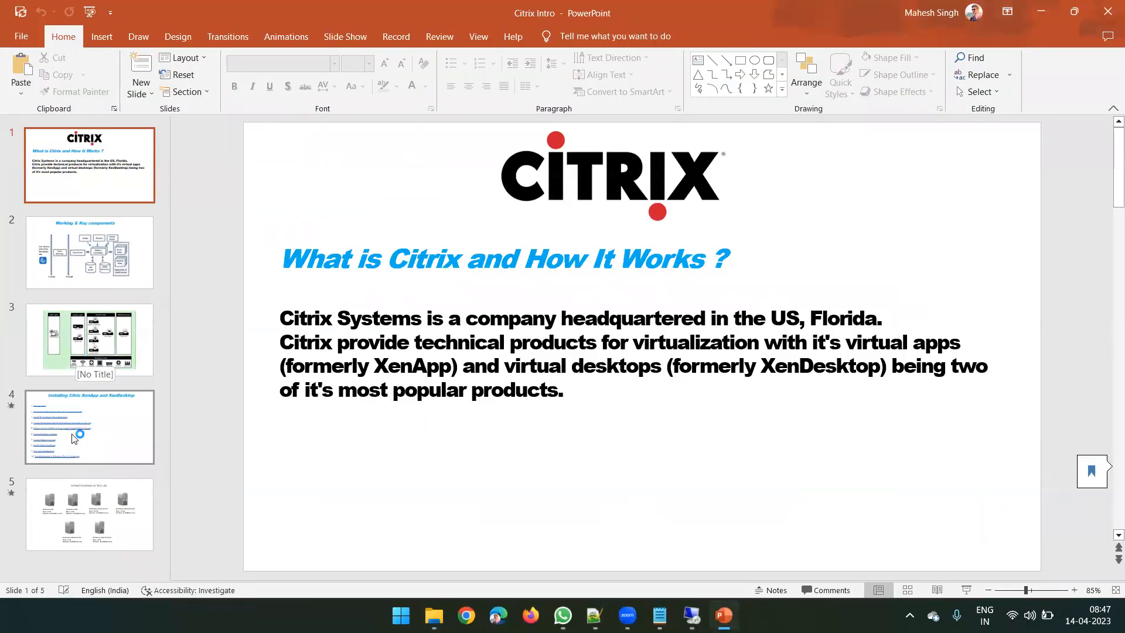
{"action": "left_click", "coordinate": [74, 438]}
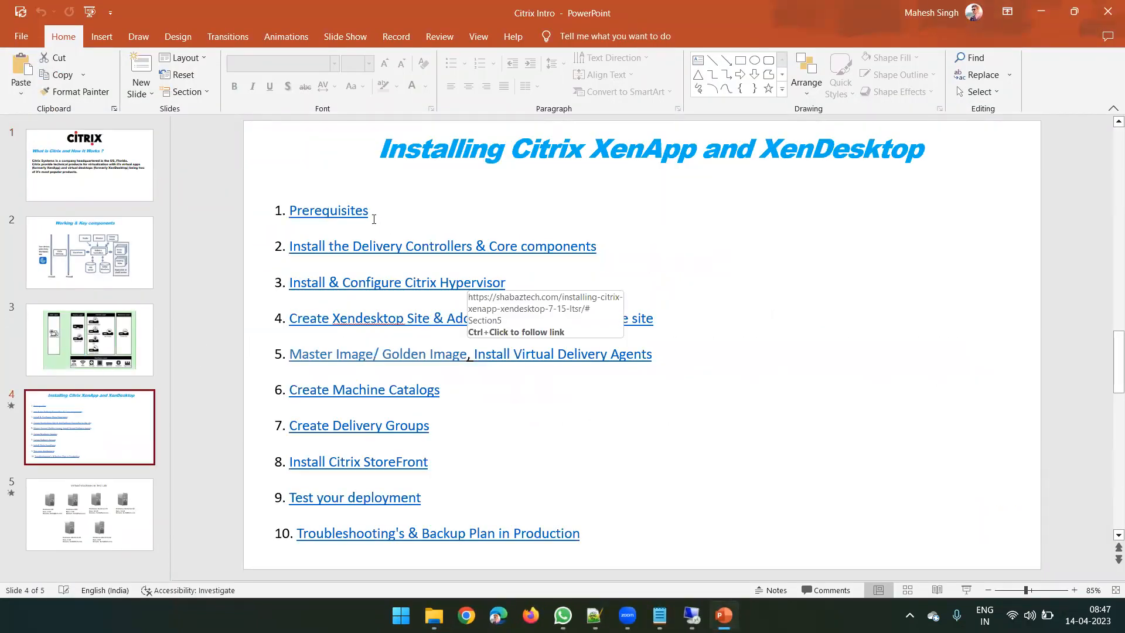
{"action": "left_click_drag", "start_coordinate": [474, 247], "coordinate": [275, 228]}
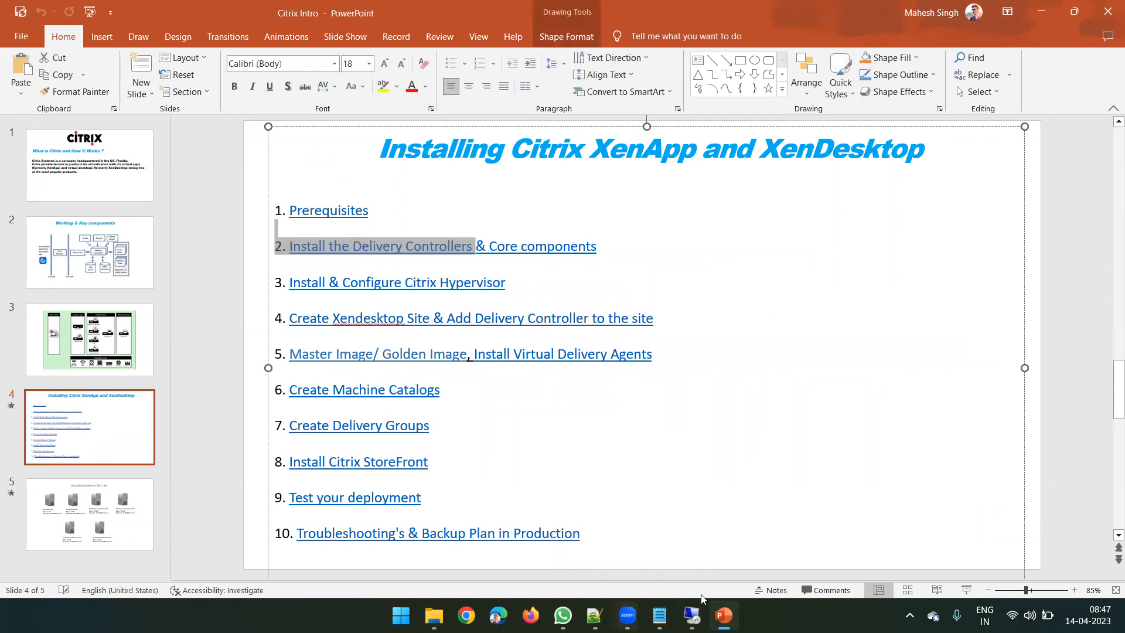
Return to XenCenter in the remote session, show the DDC-01 console full screen and acknowledge the installer's restart request
{"action": "left_click", "coordinate": [692, 615]}
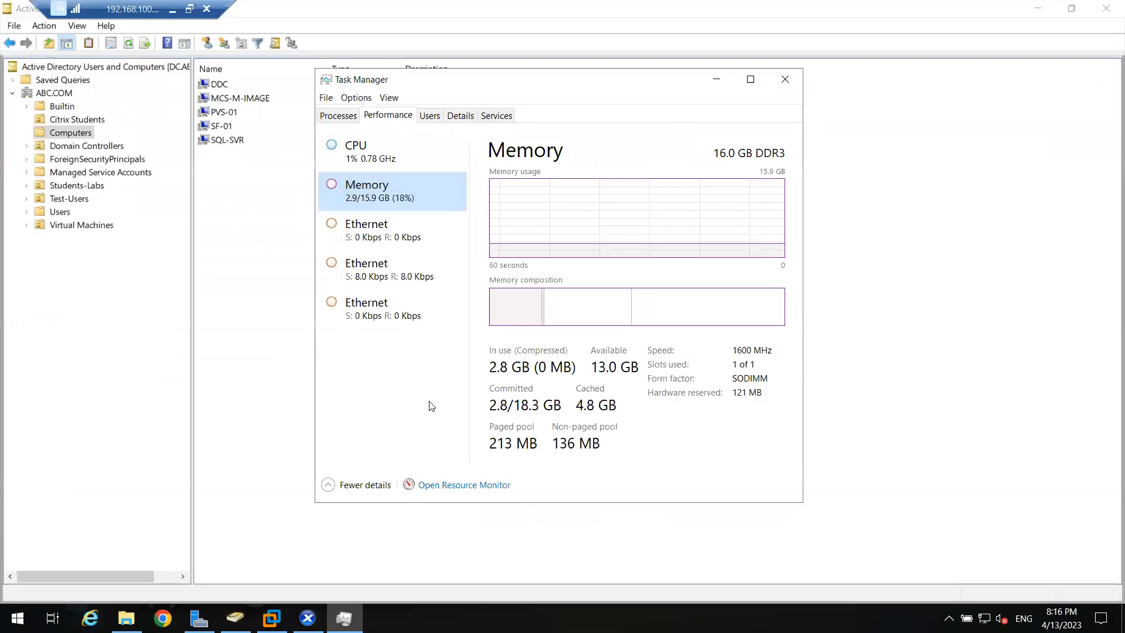
{"action": "left_click", "coordinate": [308, 619]}
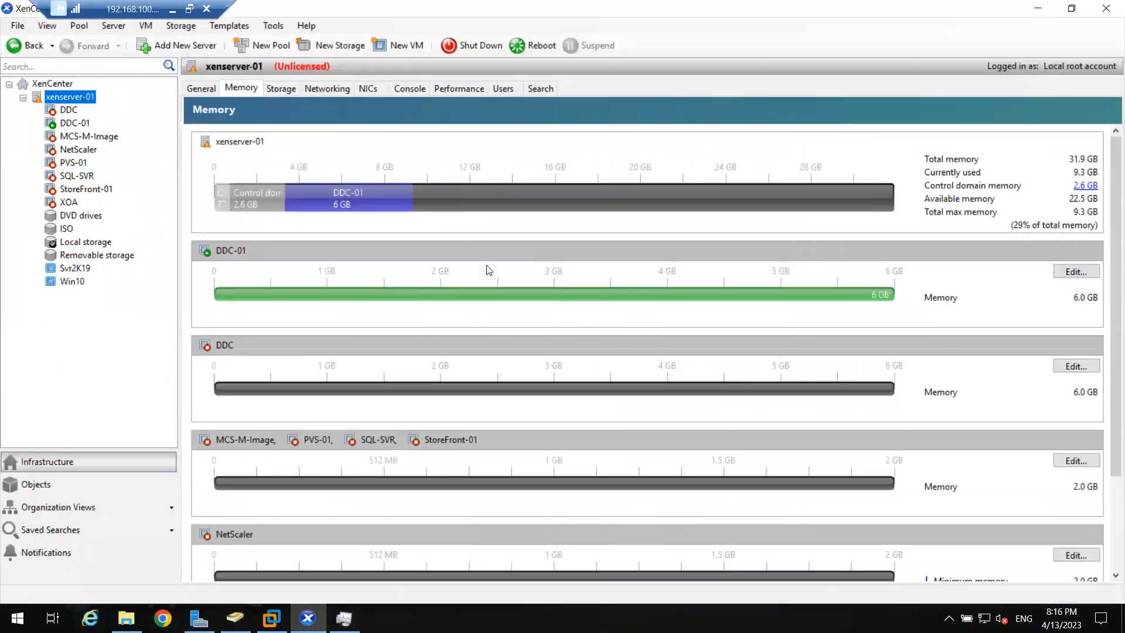
{"action": "left_click", "coordinate": [80, 124]}
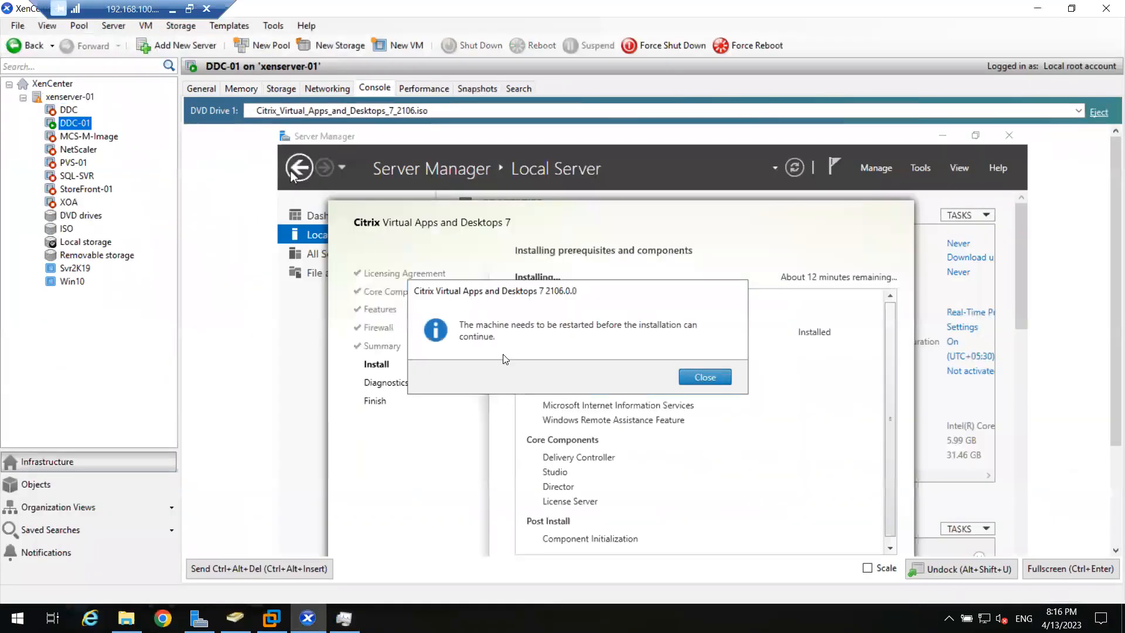
{"action": "left_click", "coordinate": [1058, 572]}
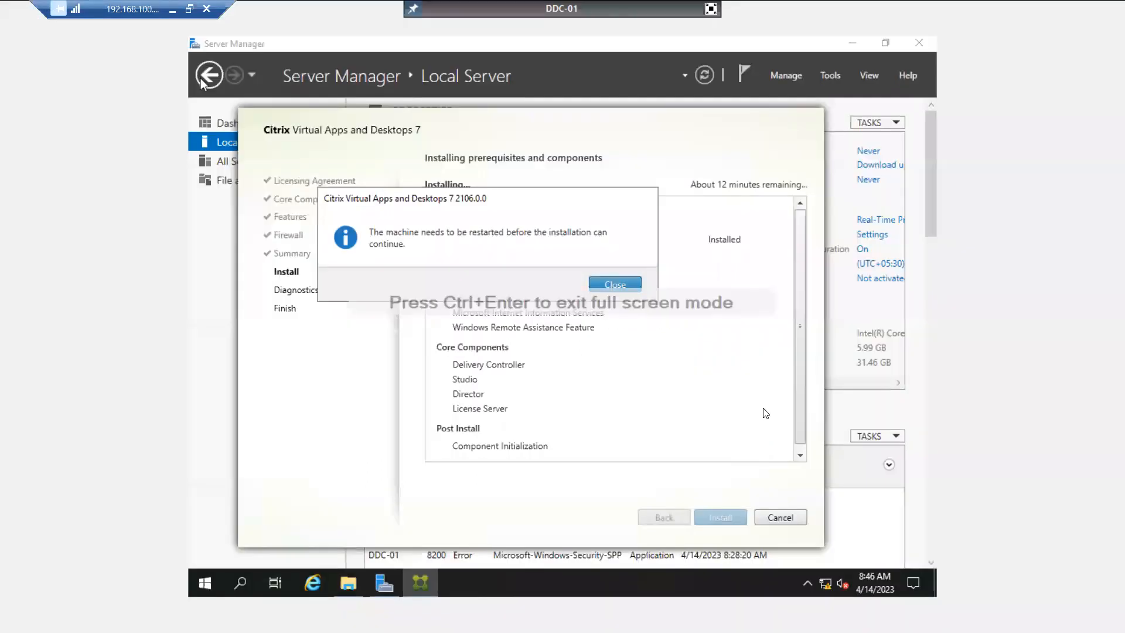
{"action": "left_click", "coordinate": [615, 284]}
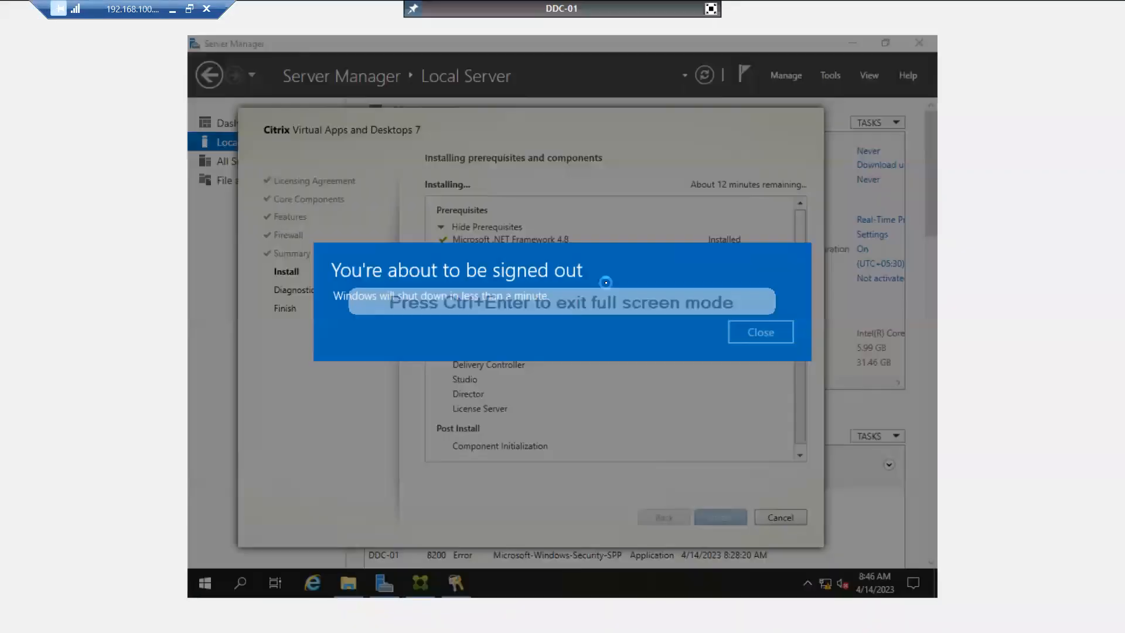
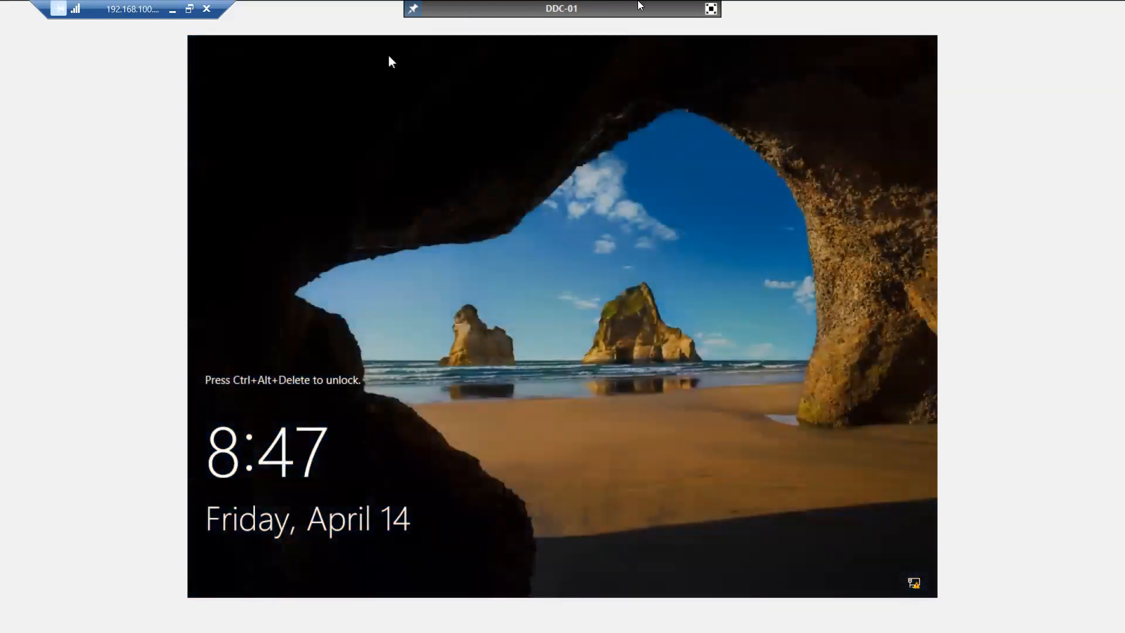
Exit the full-screen console, sign in to DDC-01 with the account password and turn on console scaling
{"action": "left_click", "coordinate": [711, 9]}
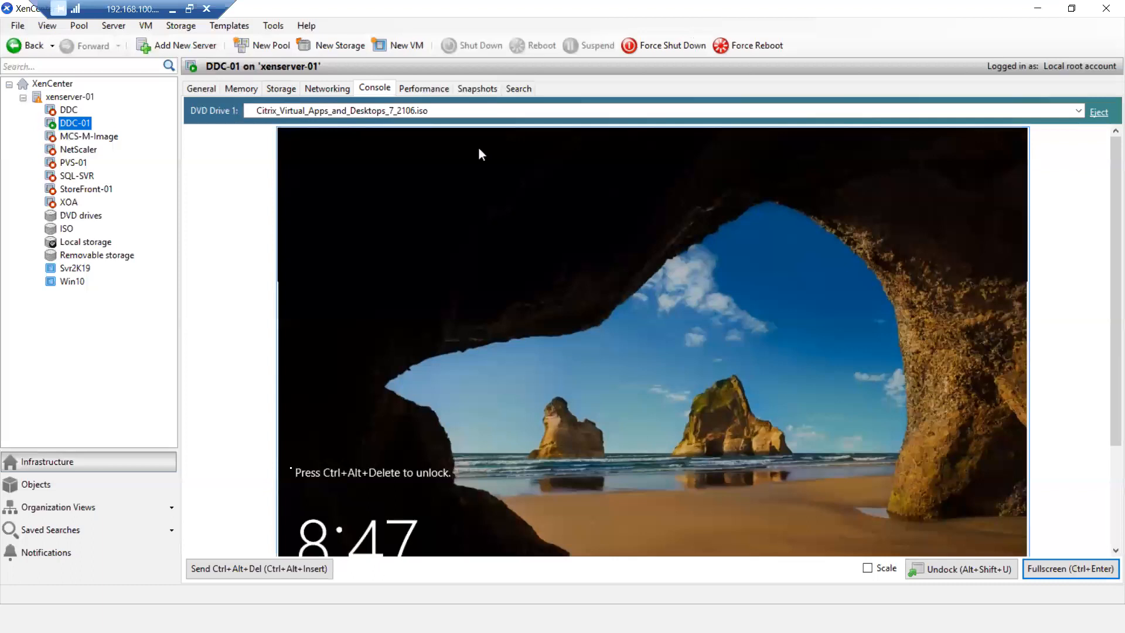
{"action": "left_click", "coordinate": [283, 570]}
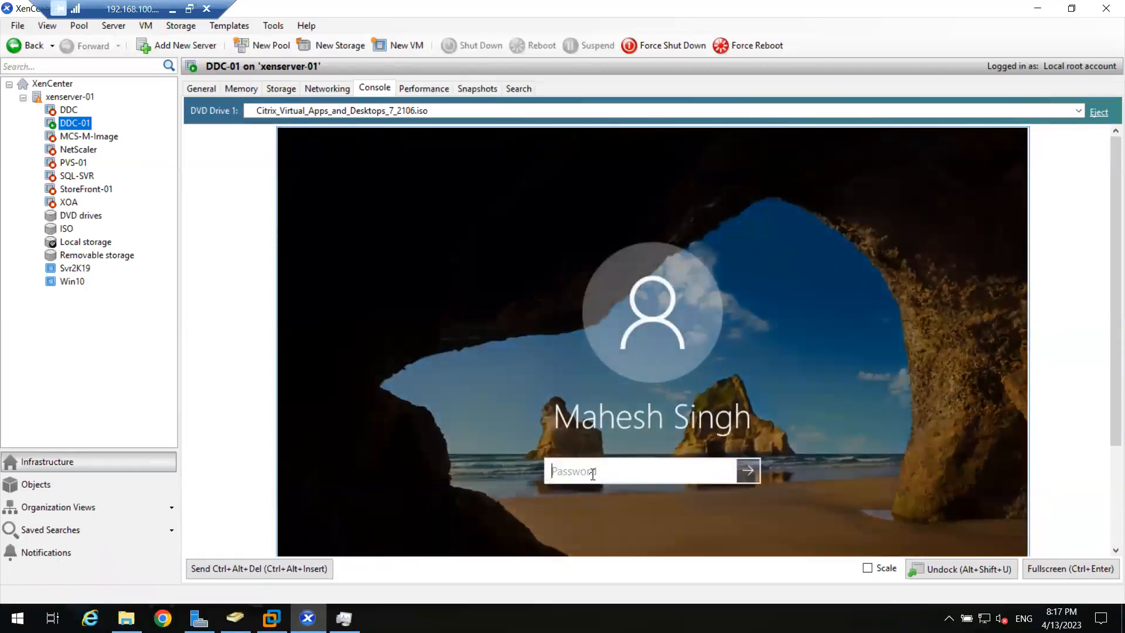
{"action": "type", "text": "•••••••••"}
{"action": "key", "text": "Return"}
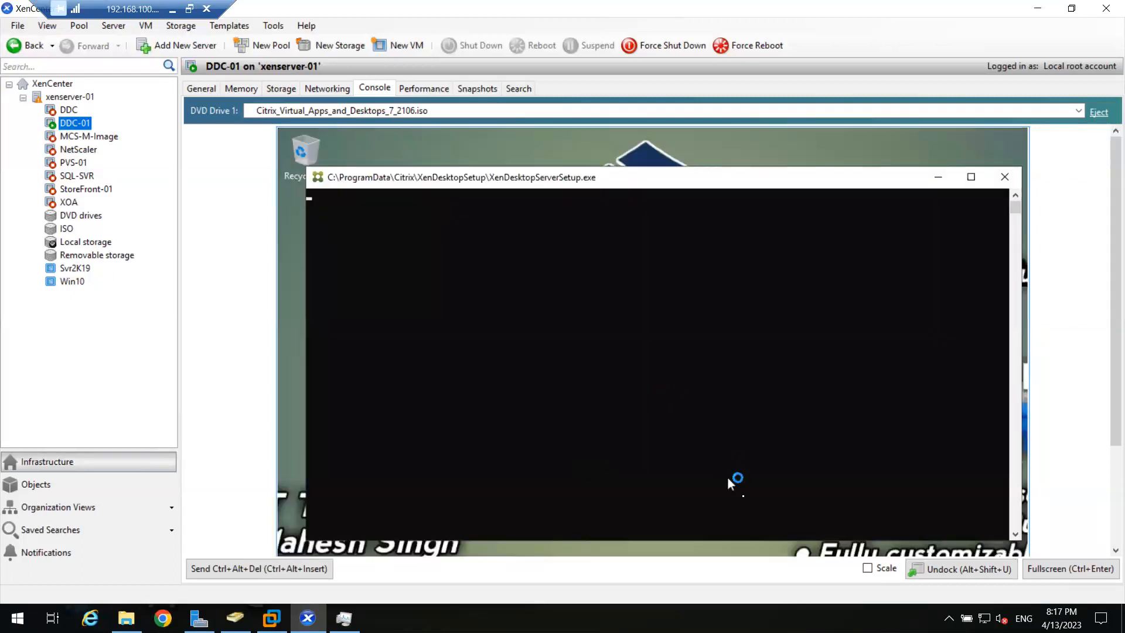
{"action": "left_click", "coordinate": [867, 568]}
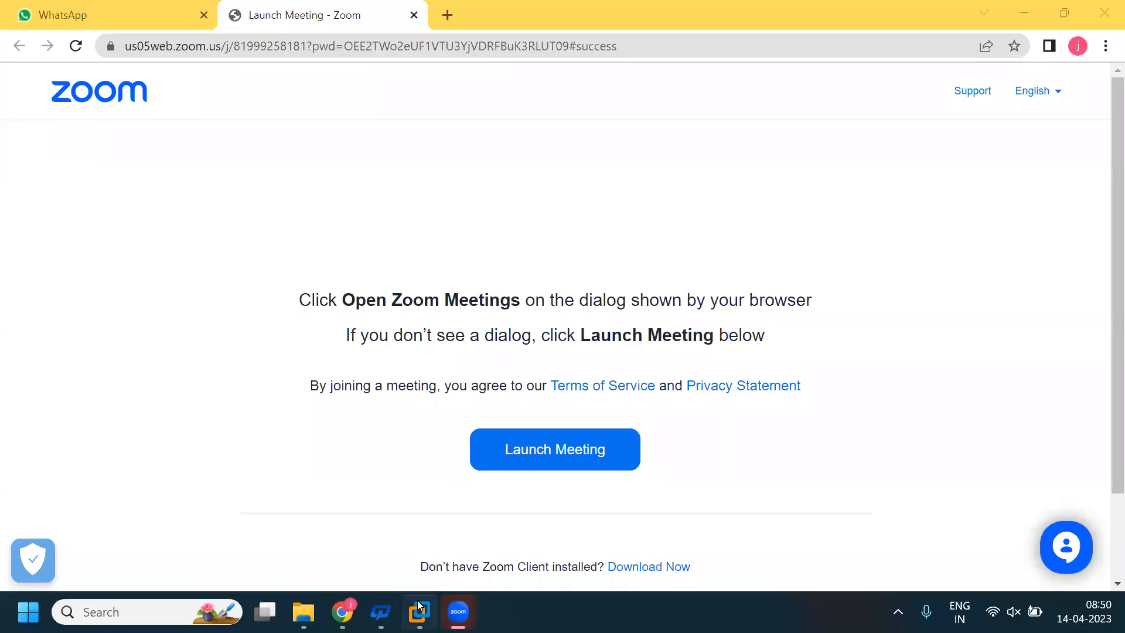
Switch to VMware Workstation and view the Delivery_Controller CTX-DC01 and IN-DC01 virtual machines
{"action": "mouse_move", "coordinate": [420, 610]}
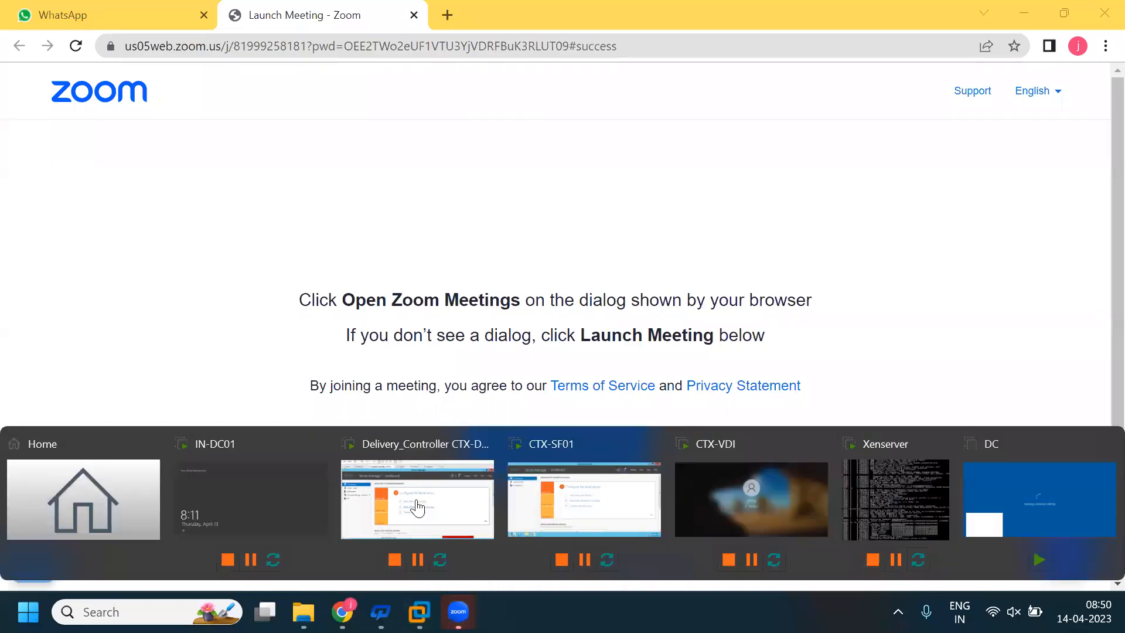
{"action": "left_click", "coordinate": [417, 507]}
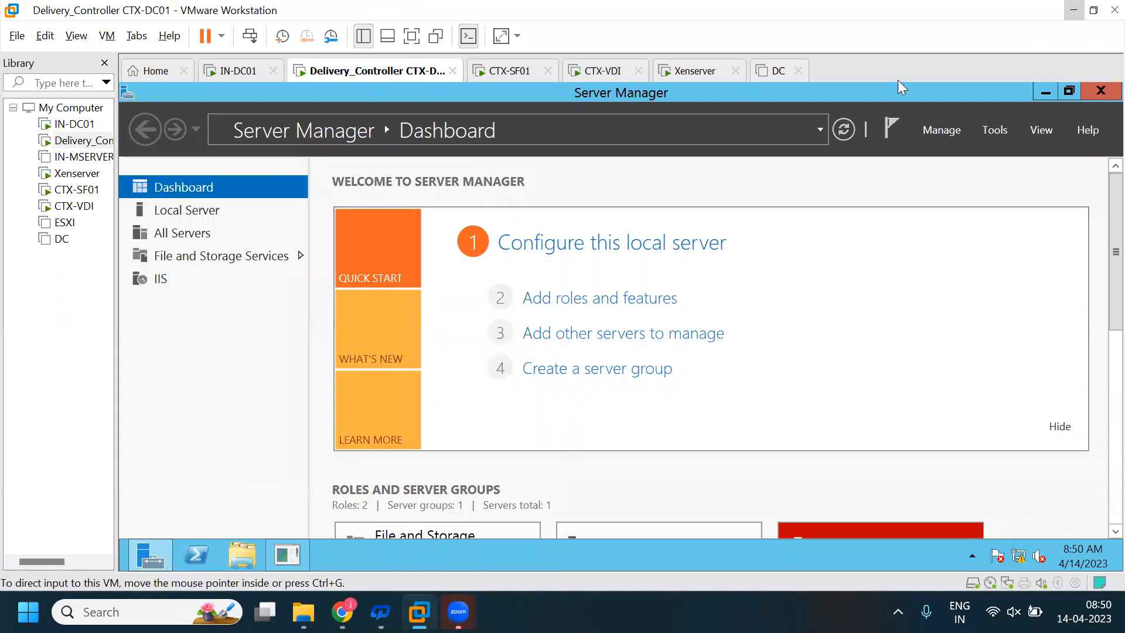
{"action": "key", "text": "ctrl+shift+Tab"}
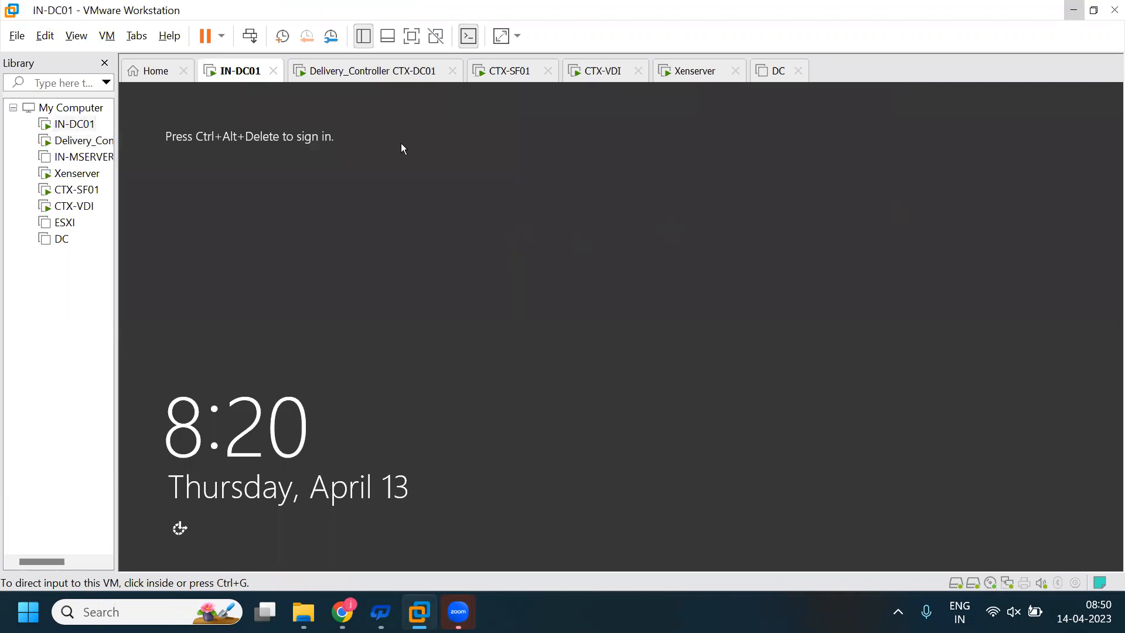
Launch Citrix StoreFront on the CTX-SF01 virtual machine
{"action": "left_click", "coordinate": [509, 71]}
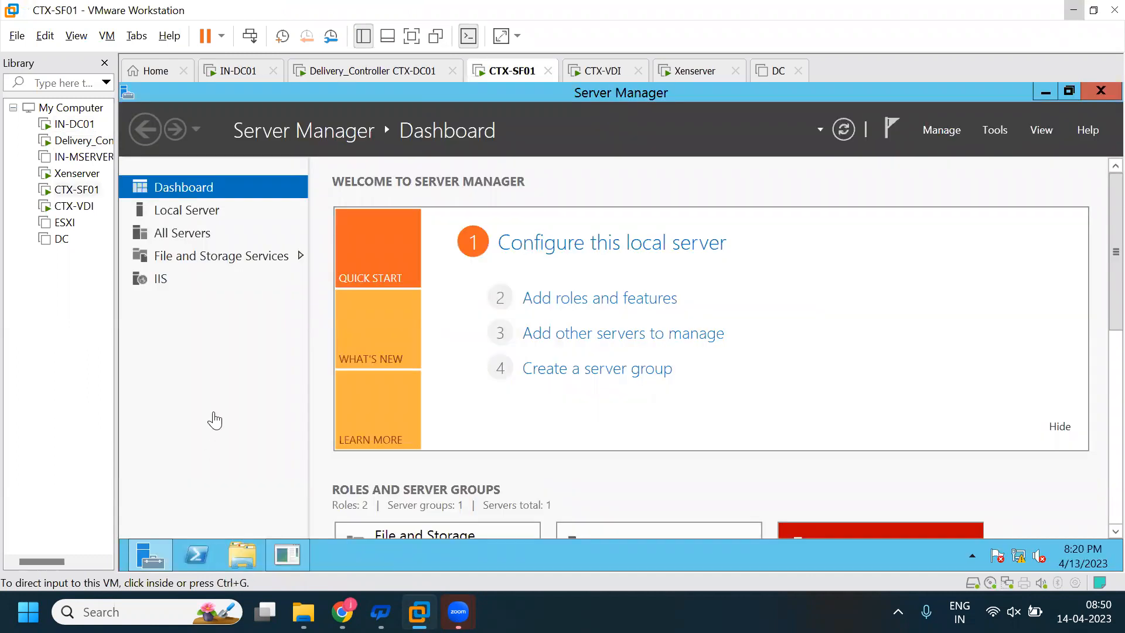
{"action": "left_click", "coordinate": [215, 420]}
{"action": "key", "text": "super"}
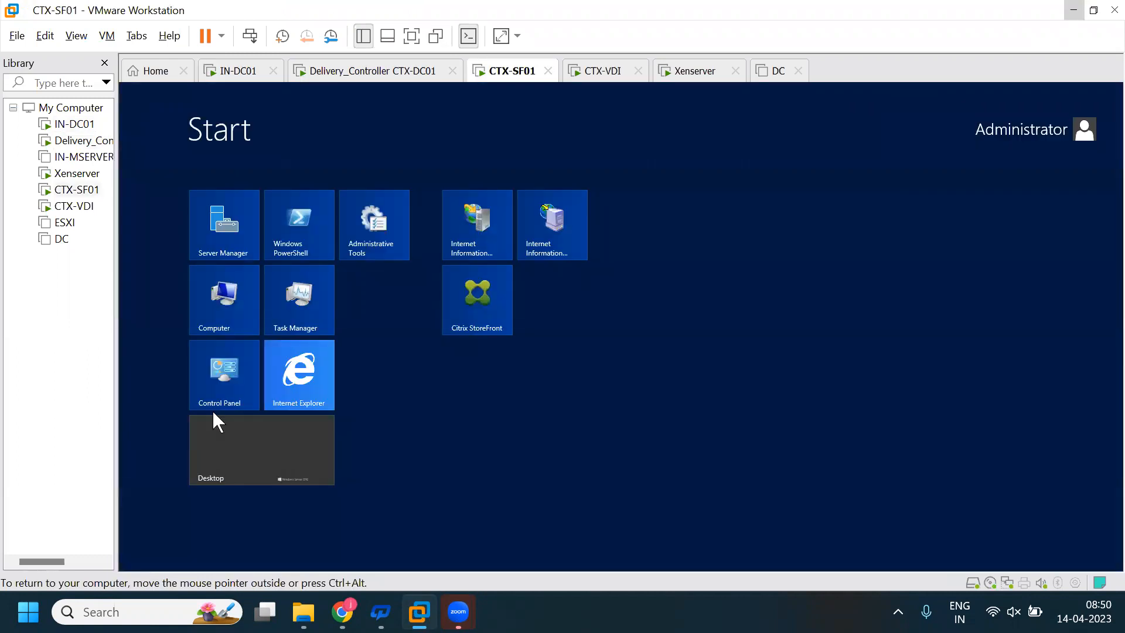
{"action": "type", "text": "st"}
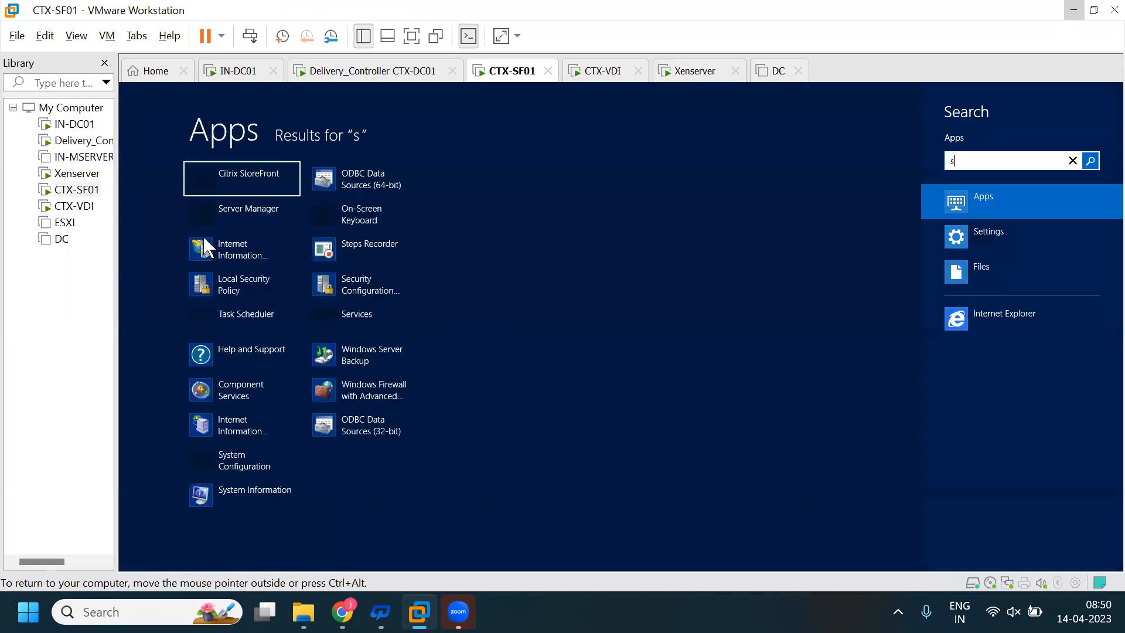
{"action": "left_click", "coordinate": [253, 184]}
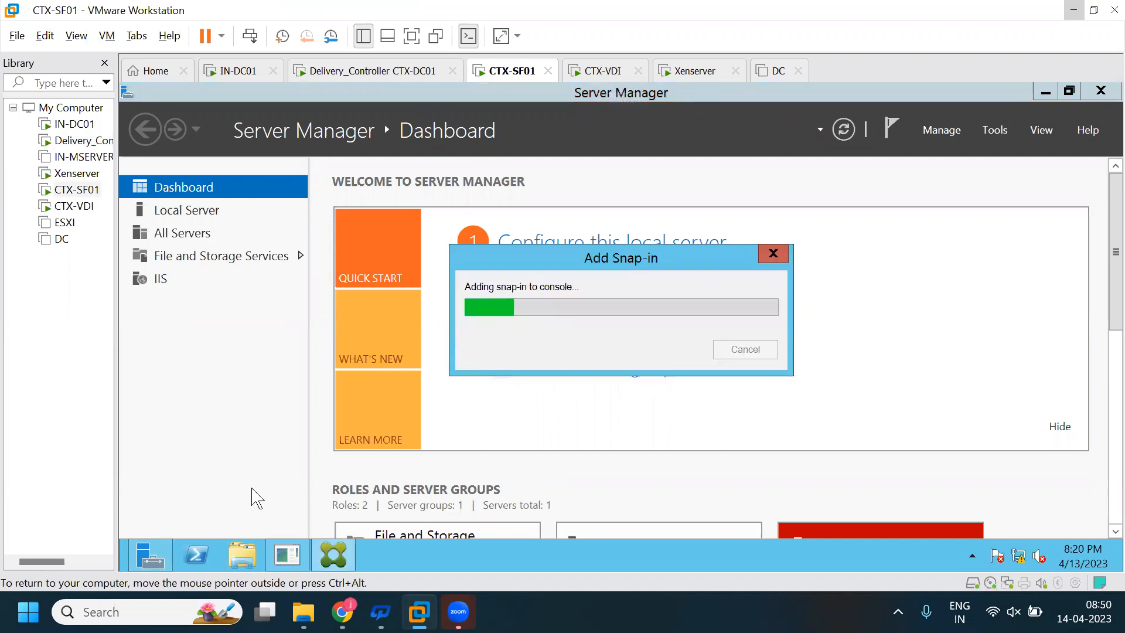
{"action": "key", "text": "super"}
{"action": "key", "text": "super"}
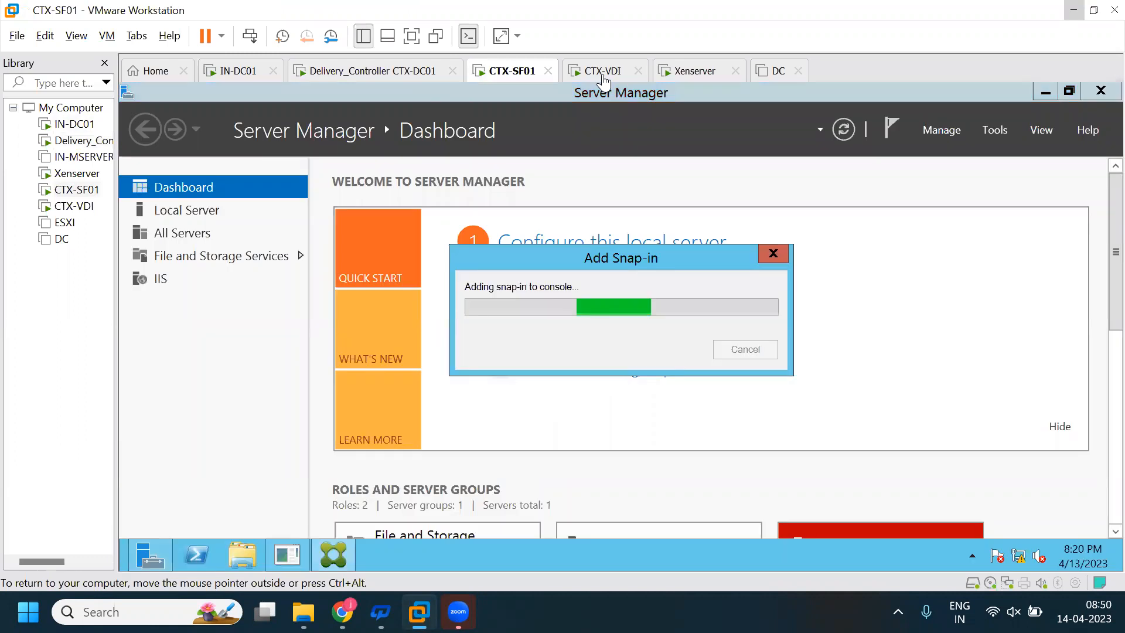
Go to the CTX-VDI virtual machine's desktop, search for "inter" and open Microsoft Edge
{"action": "left_click", "coordinate": [603, 76]}
{"action": "left_click", "coordinate": [698, 244]}
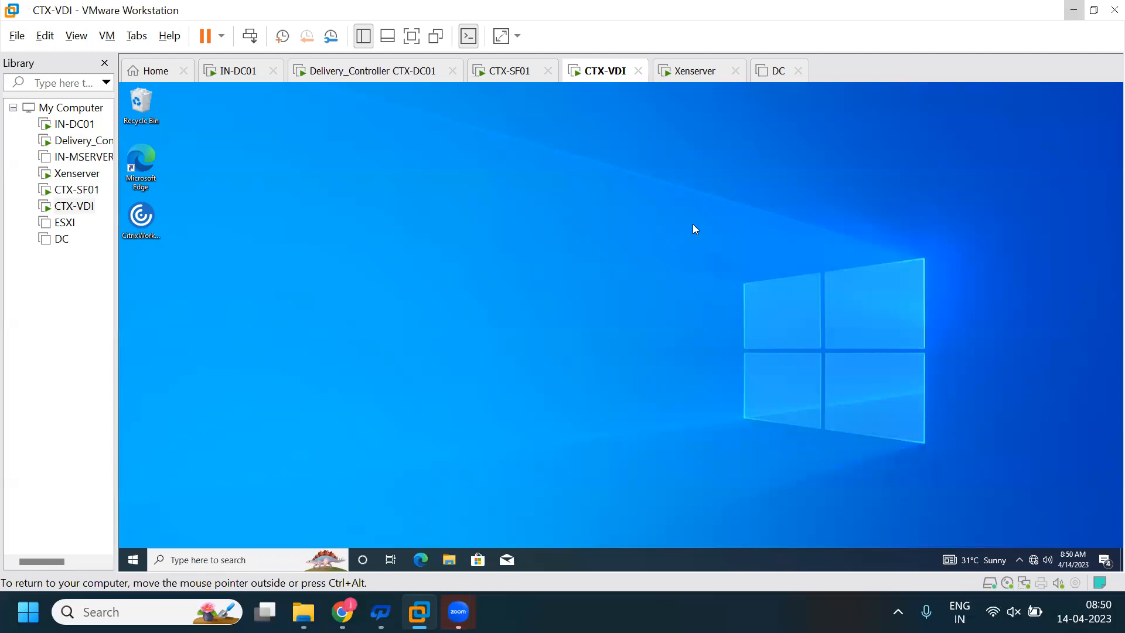
{"action": "key", "text": "super"}
{"action": "type", "text": "inter"}
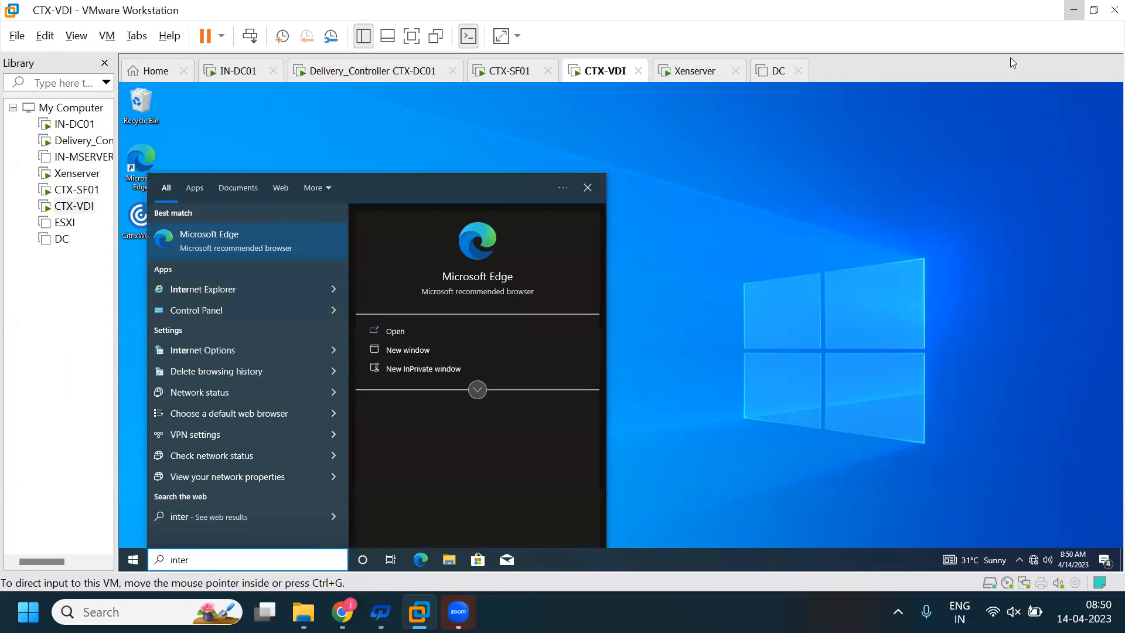
{"action": "left_click", "coordinate": [478, 276]}
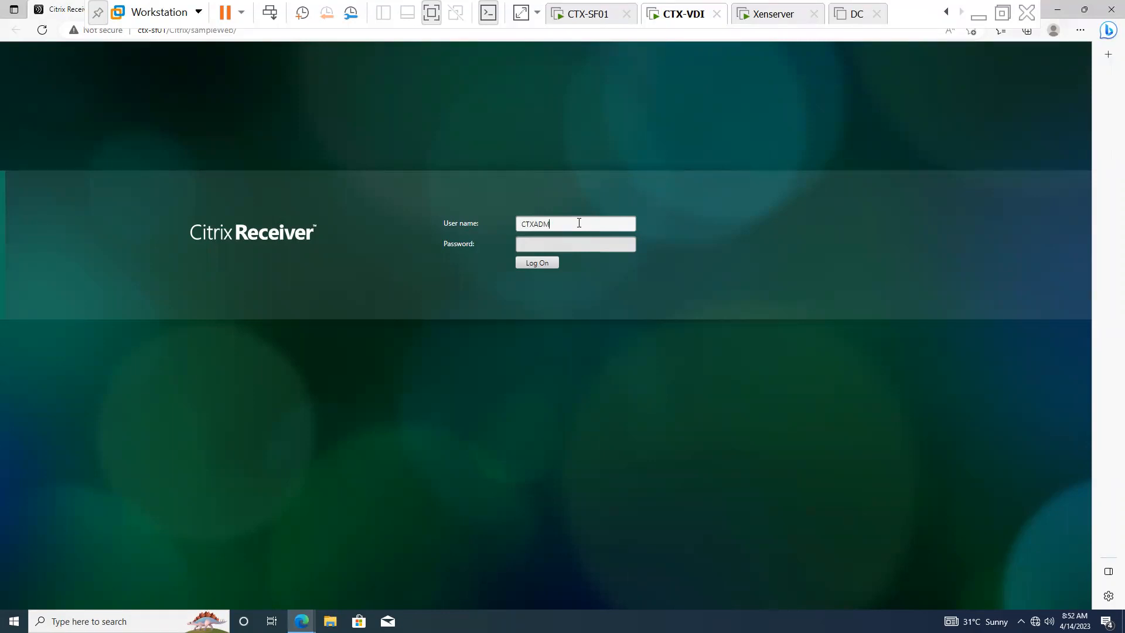
Log on to the Citrix Receiver web page as CTXADMIN with the account password
{"action": "type", "text": "IN"}
{"action": "key", "text": "Tab"}
{"action": "type", "text": "P"}
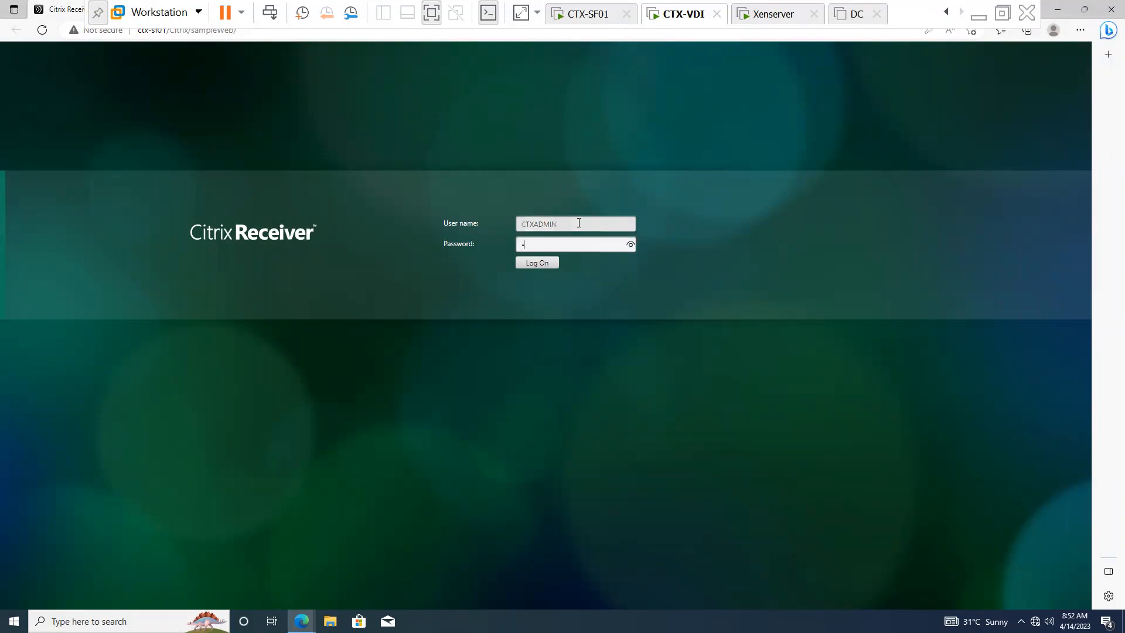
{"action": "type", "text": "••••••••••"}
{"action": "left_click", "coordinate": [543, 264]}
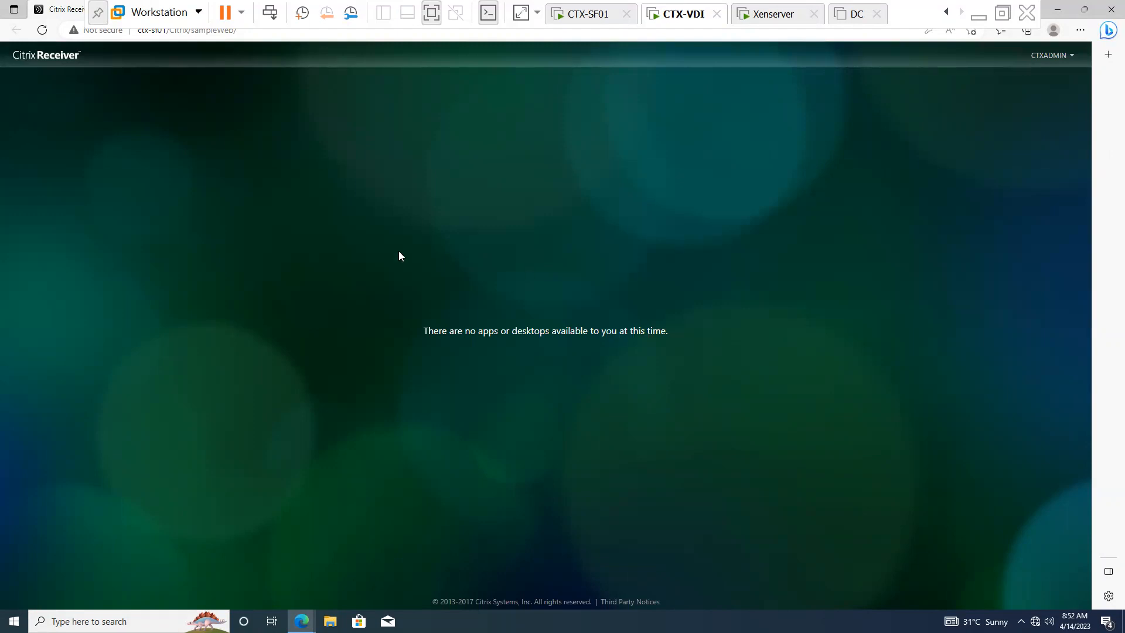
Switch to the Delivery_Controller CTX-DC01 virtual machine
{"action": "left_click", "coordinate": [946, 12]}
{"action": "left_click", "coordinate": [635, 14]}
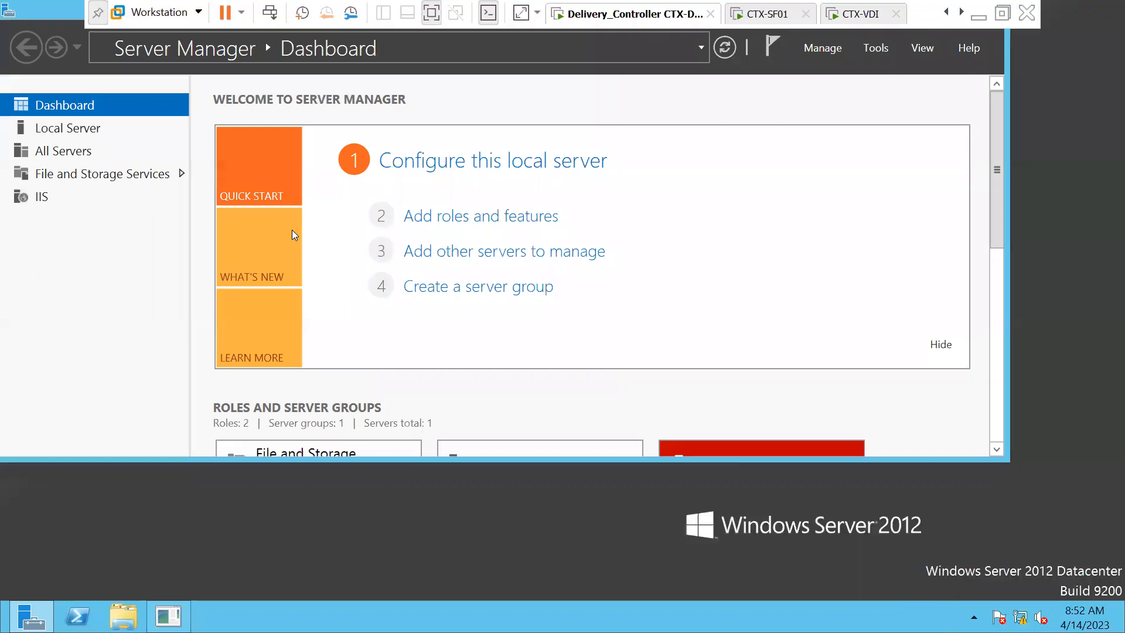
{"action": "key", "text": "super"}
{"action": "type", "text": "stu"}
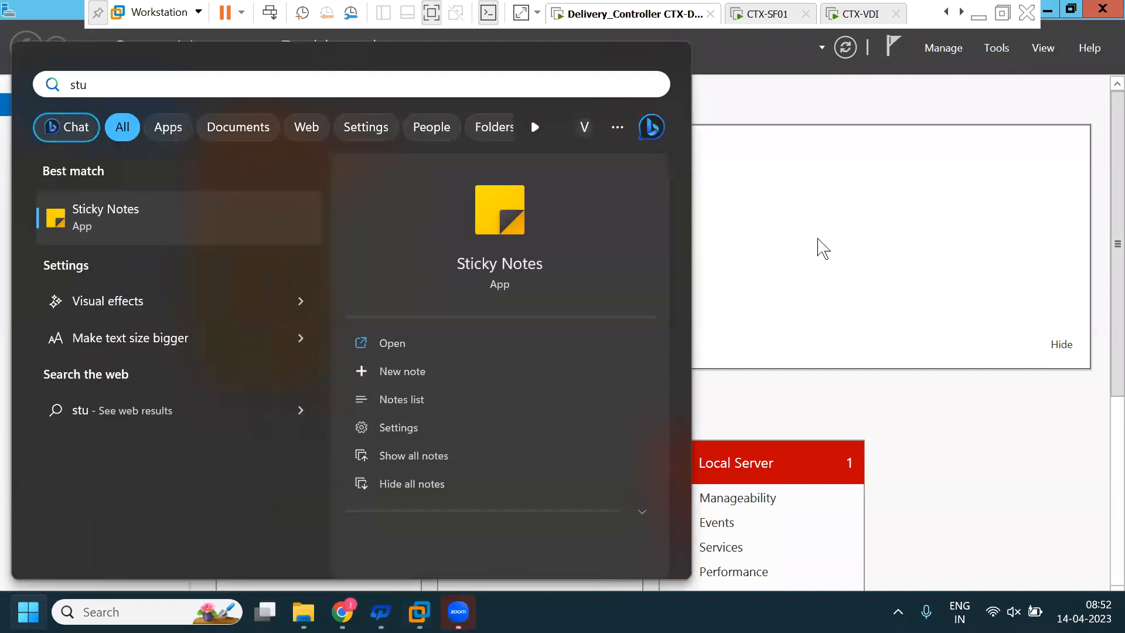
{"action": "key", "text": "BackSpace"}
{"action": "key", "text": "BackSpace"}
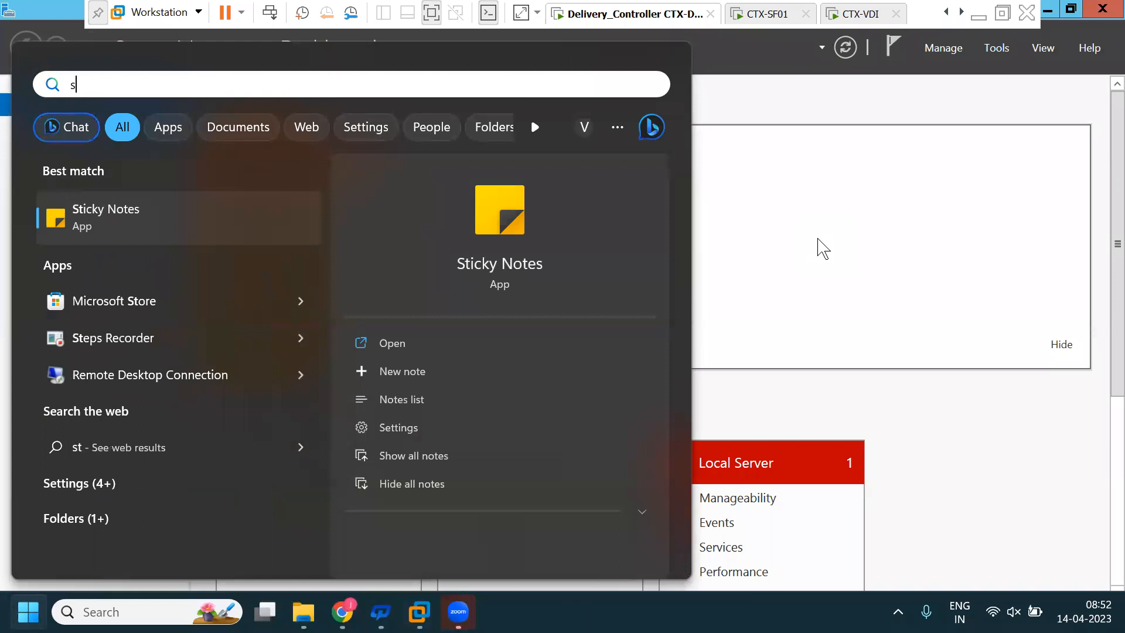
{"action": "key", "text": "BackSpace"}
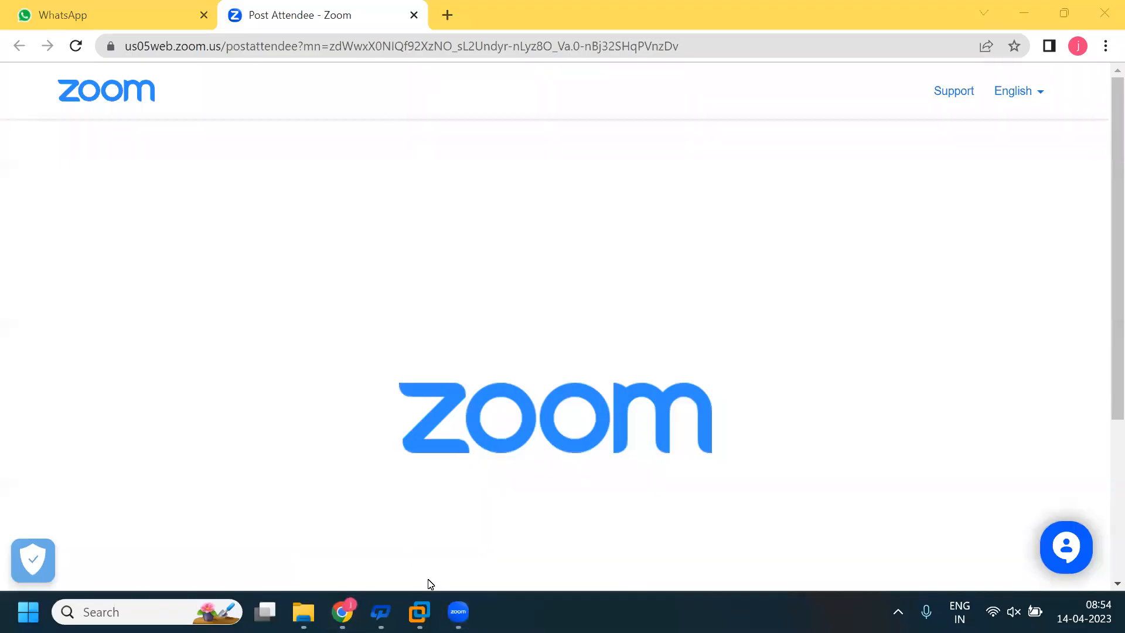
Return to VMware Workstation and bring up Citrix Studio on the Delivery_Controller CTX-DC01 virtual machine
{"action": "mouse_move", "coordinate": [419, 612]}
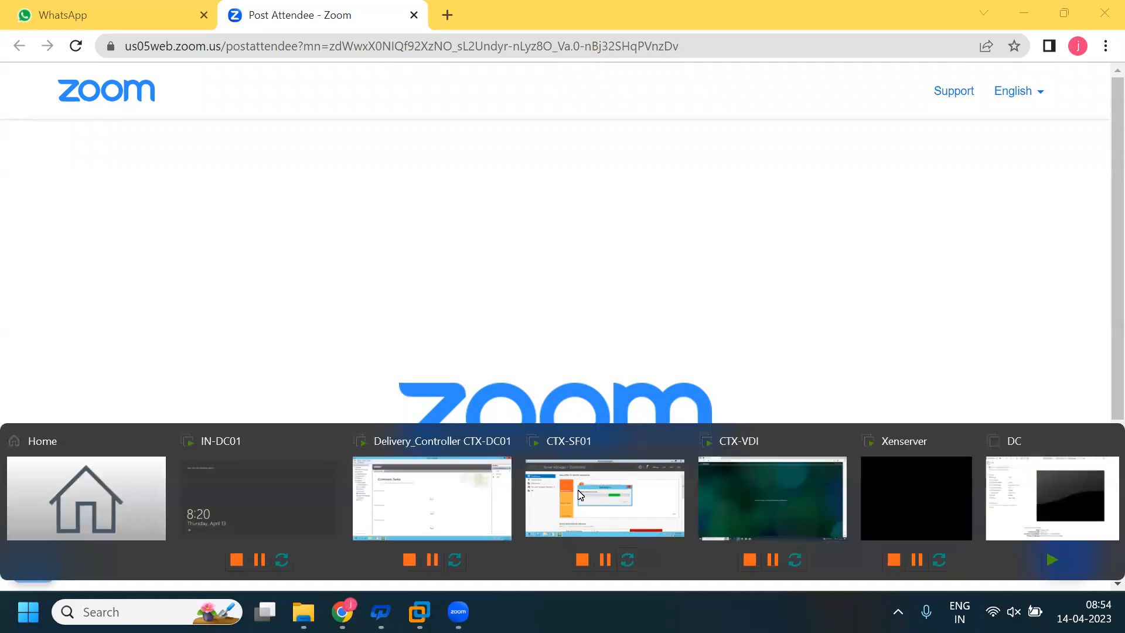
{"action": "left_click", "coordinate": [580, 496]}
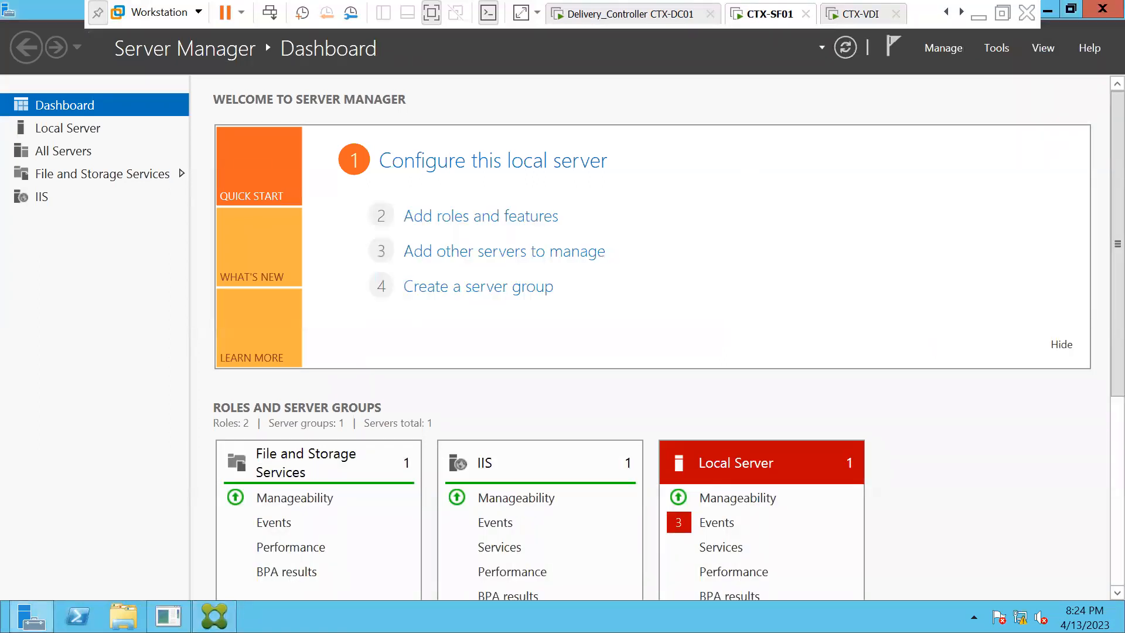
{"action": "left_click", "coordinate": [861, 14]}
{"action": "left_click", "coordinate": [769, 13]}
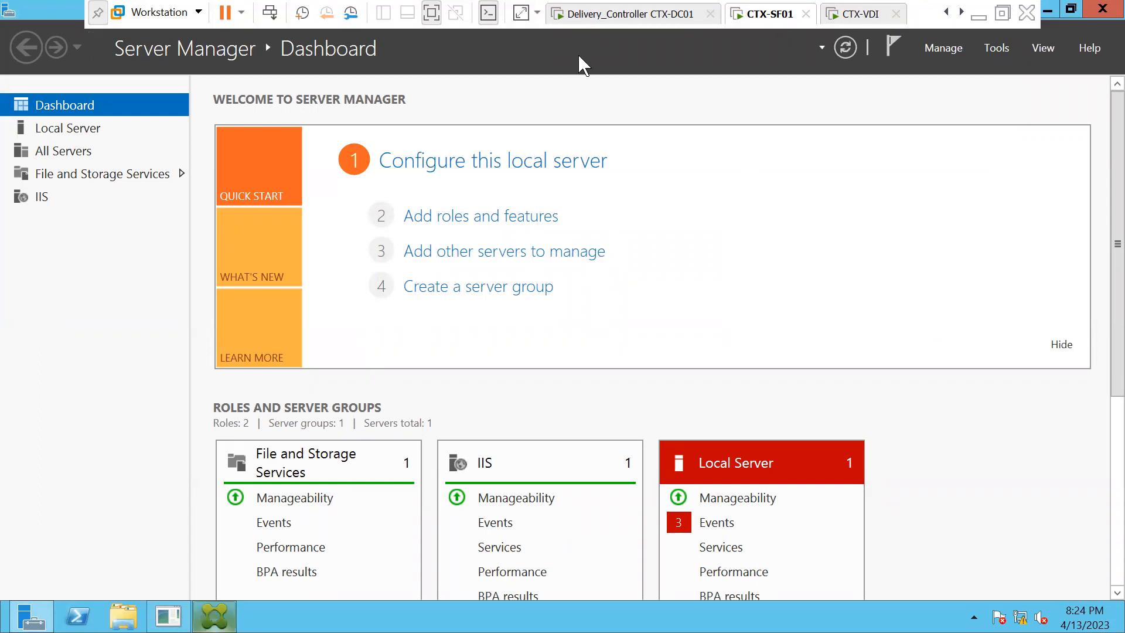
{"action": "left_click", "coordinate": [215, 617]}
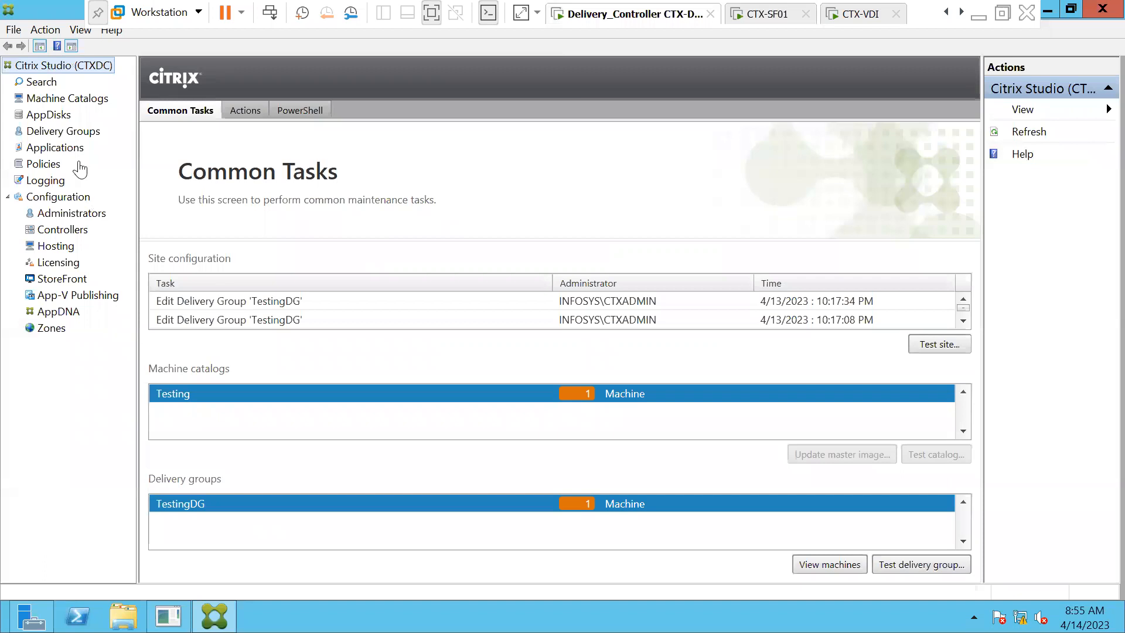
View the machine catalogs and delivery groups in Citrix Studio, and enlarge the details area of the TestingDG delivery group
{"action": "left_click", "coordinate": [85, 98]}
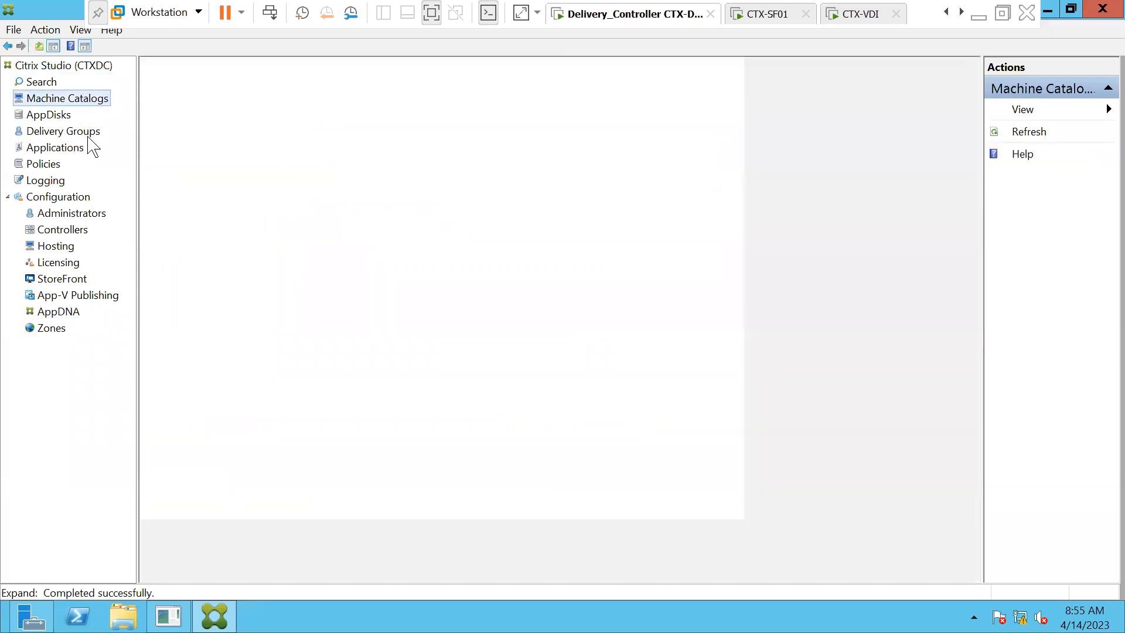
{"action": "left_click", "coordinate": [89, 134]}
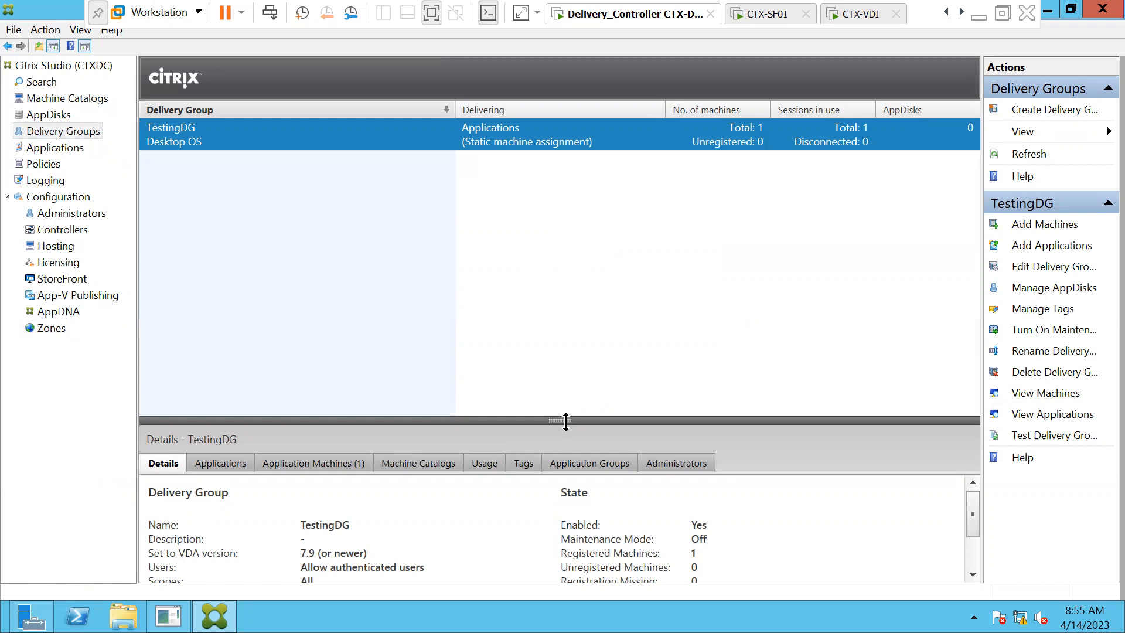
{"action": "left_click_drag", "start_coordinate": [567, 422], "coordinate": [567, 343]}
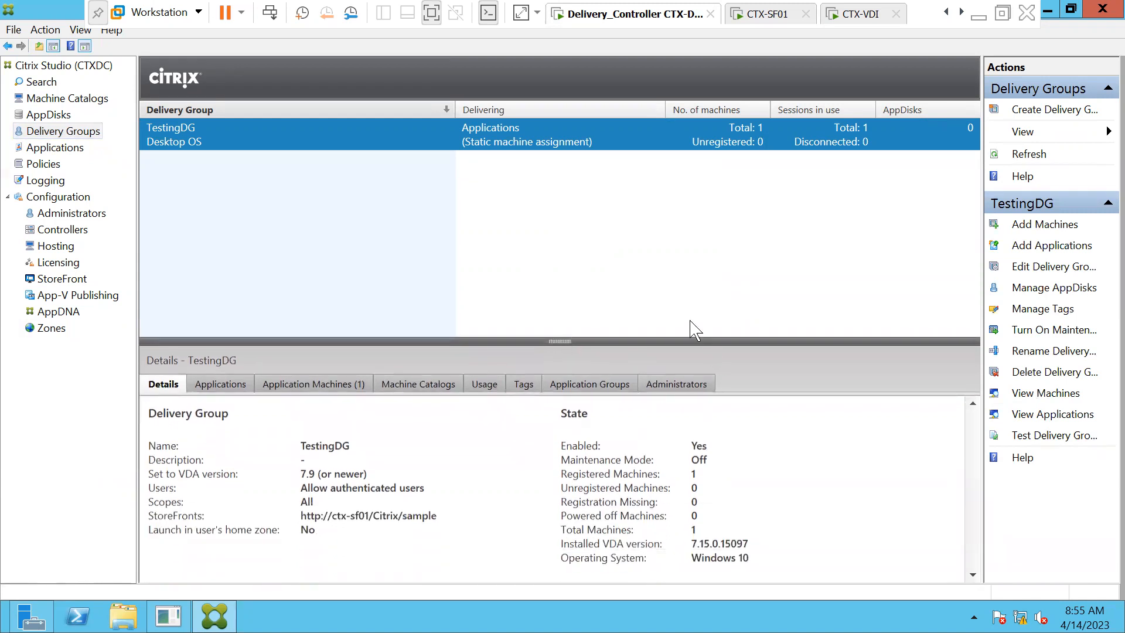
Open the TestingDG delivery group for editing, check its StoreFront and user settings, and restrict its use to the listed users
{"action": "left_click", "coordinate": [1035, 266]}
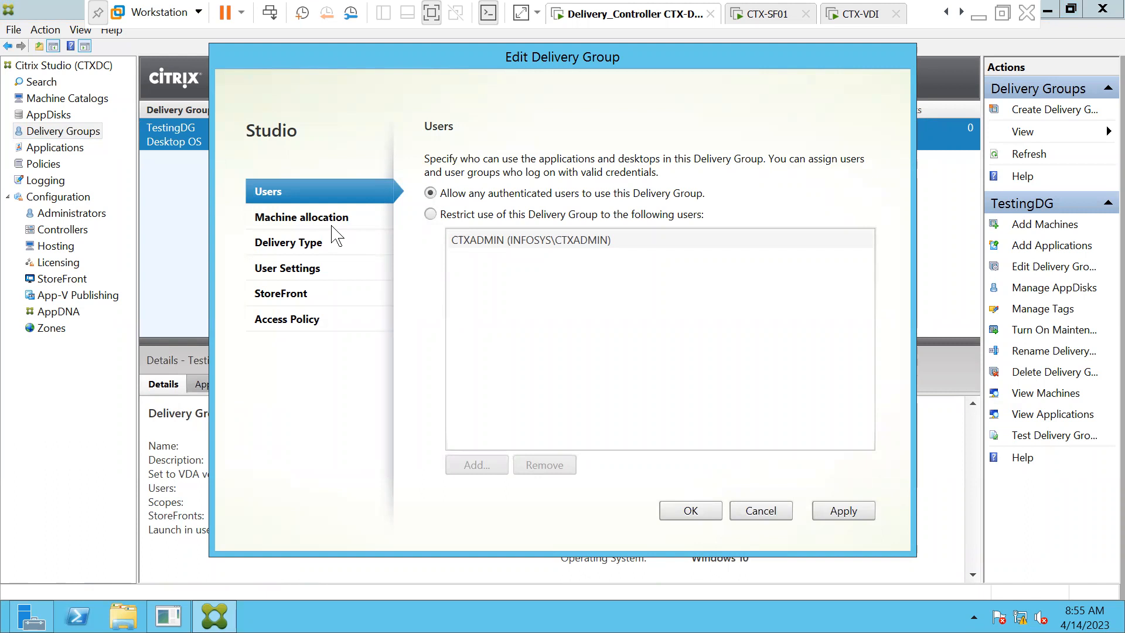
{"action": "left_click", "coordinate": [295, 296]}
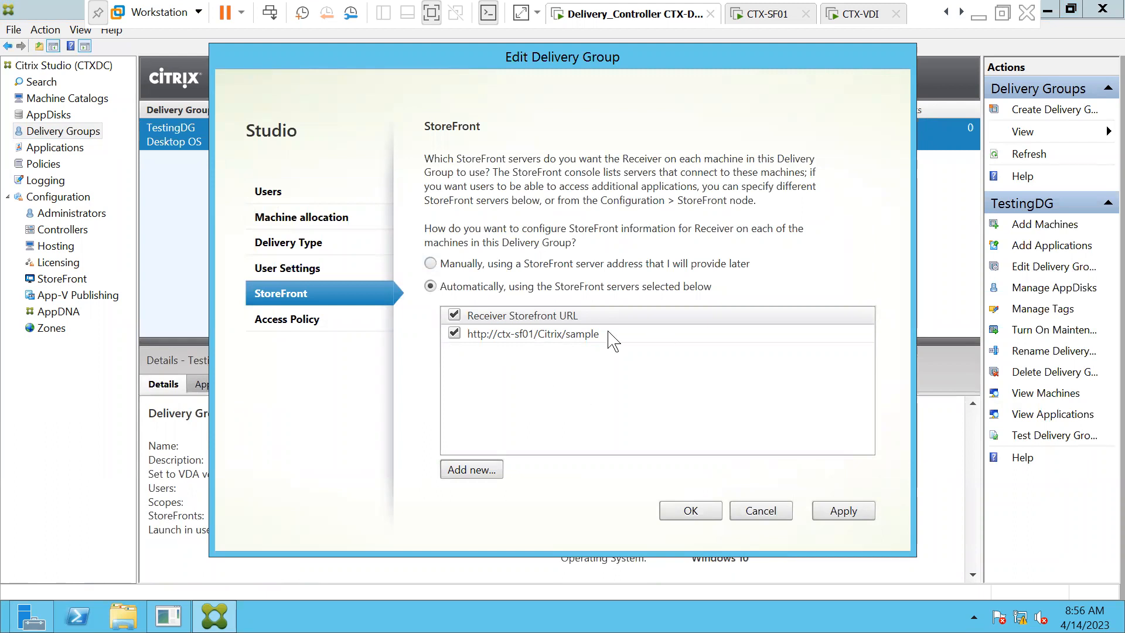
{"action": "left_click", "coordinate": [307, 268]}
{"action": "left_click", "coordinate": [299, 191]}
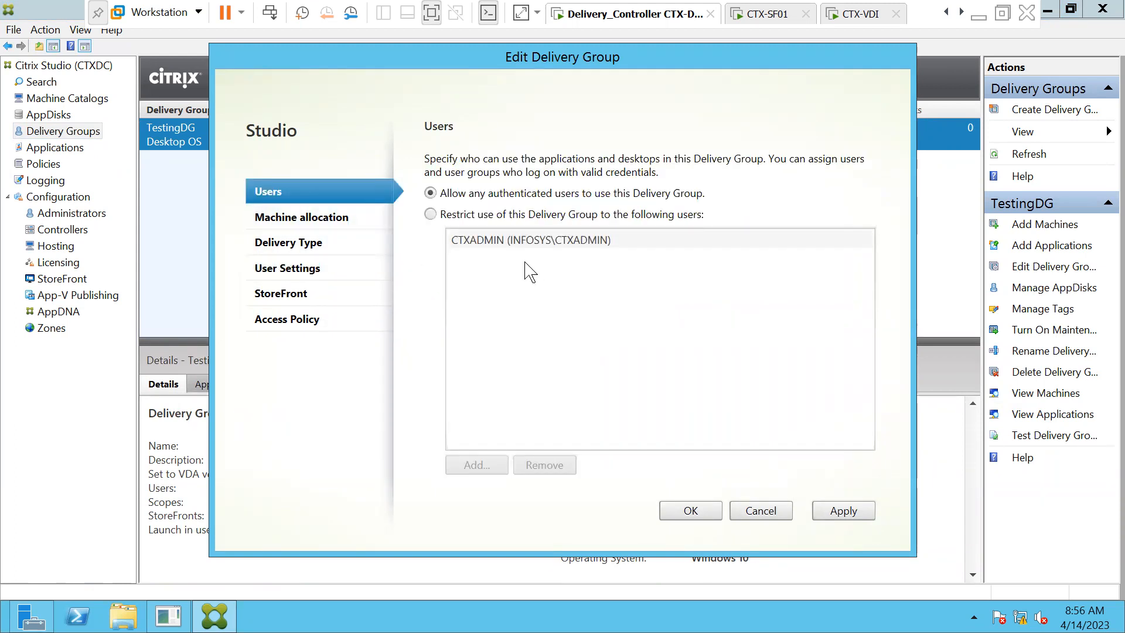
{"action": "left_click", "coordinate": [432, 215]}
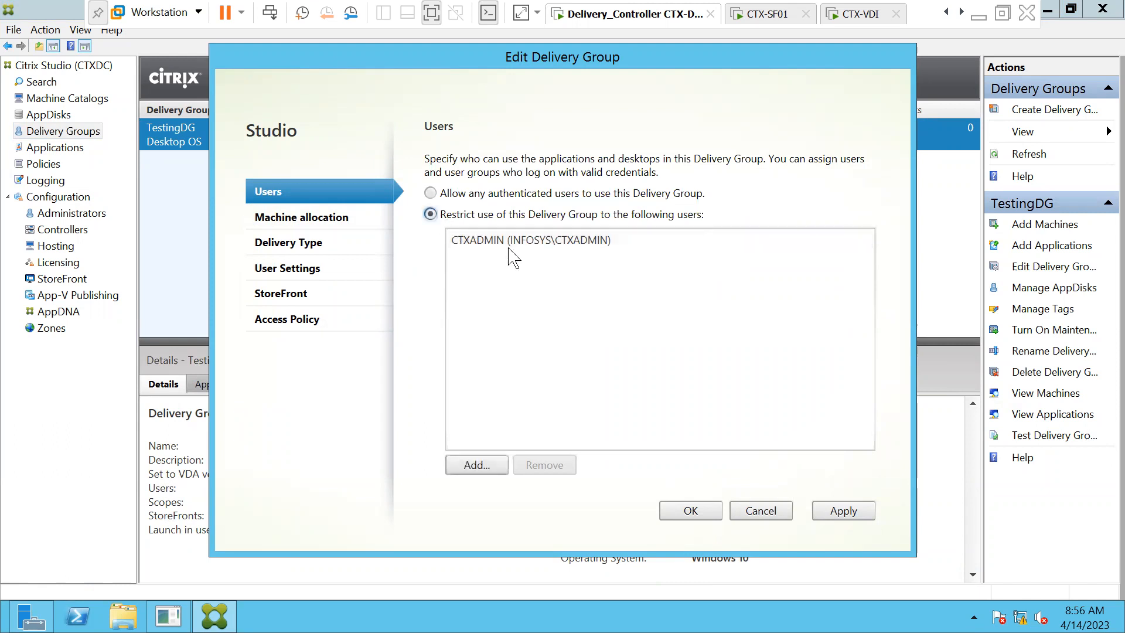